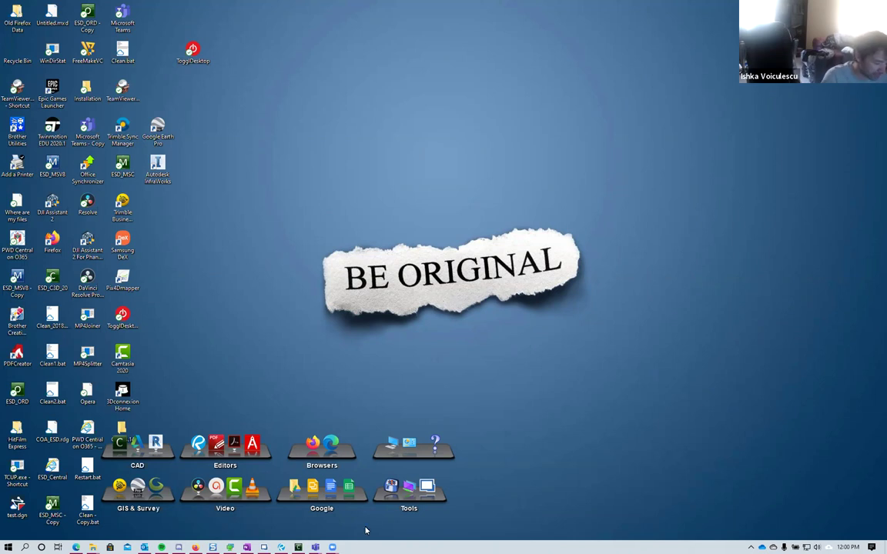
Bring CAD_File.dwg to the front in Civil 3D and zoom around the aerial river map.
{"action": "mouse_move", "coordinate": [334, 545]}
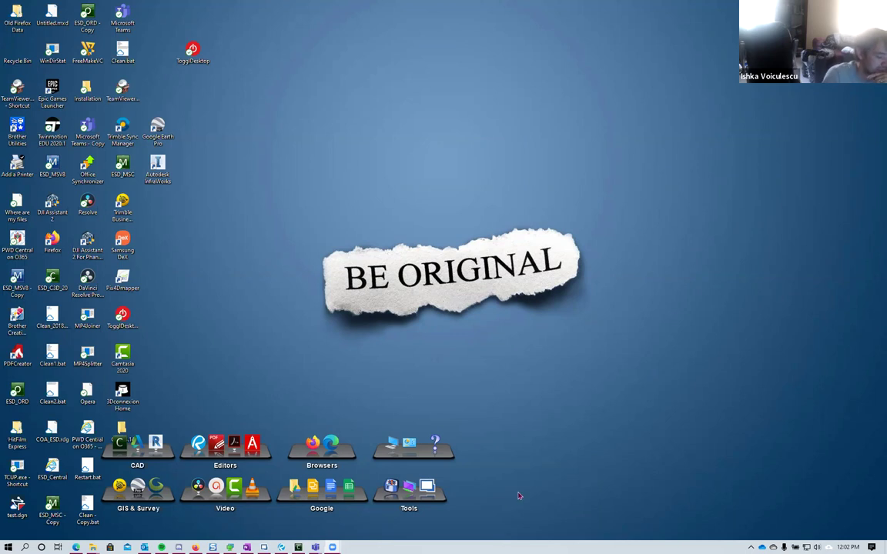
{"action": "left_click", "coordinate": [311, 547]}
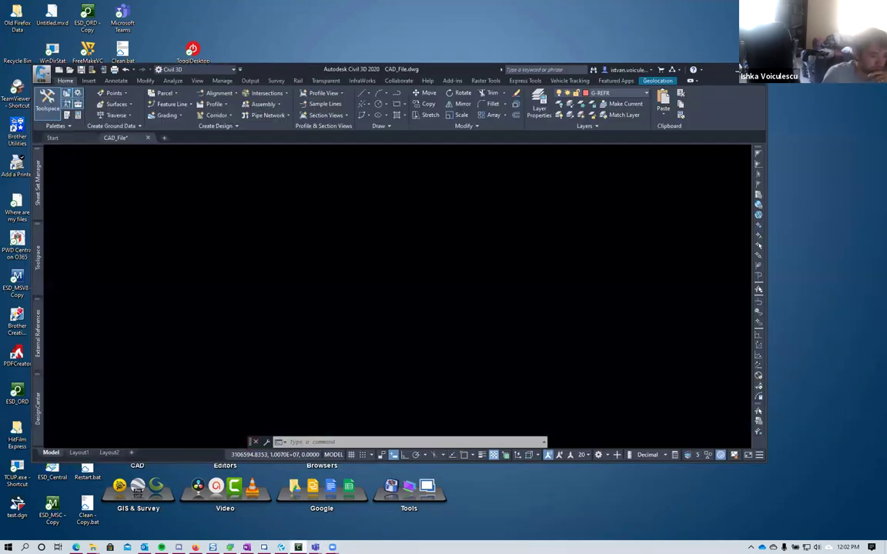
{"action": "scroll", "coordinate": [449, 314], "scroll_direction": "down", "scroll_amount": 2}
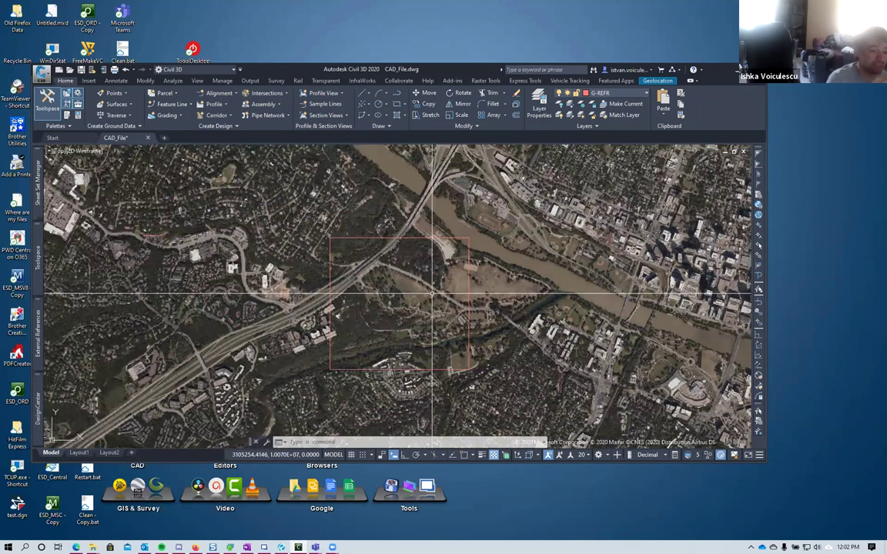
{"action": "scroll", "coordinate": [432, 294], "scroll_direction": "down", "scroll_amount": 2}
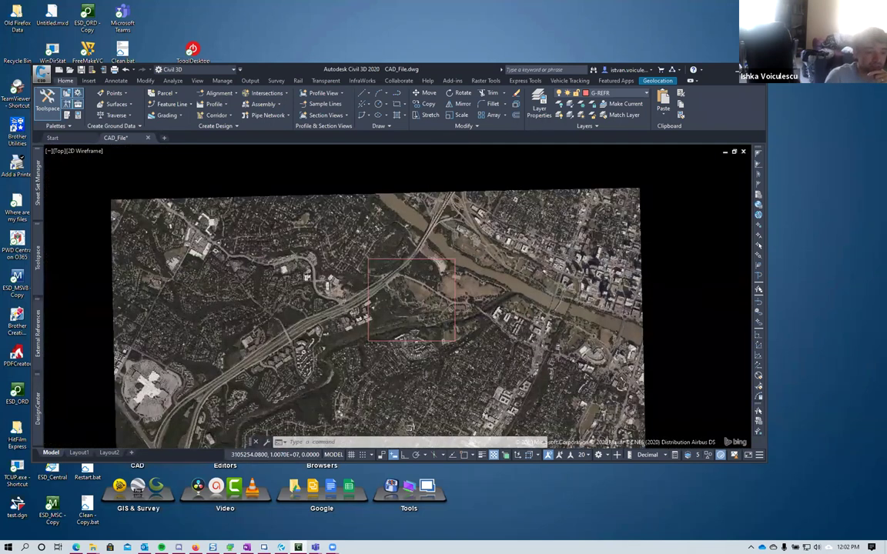
{"action": "scroll", "coordinate": [431, 293], "scroll_direction": "up", "scroll_amount": 3}
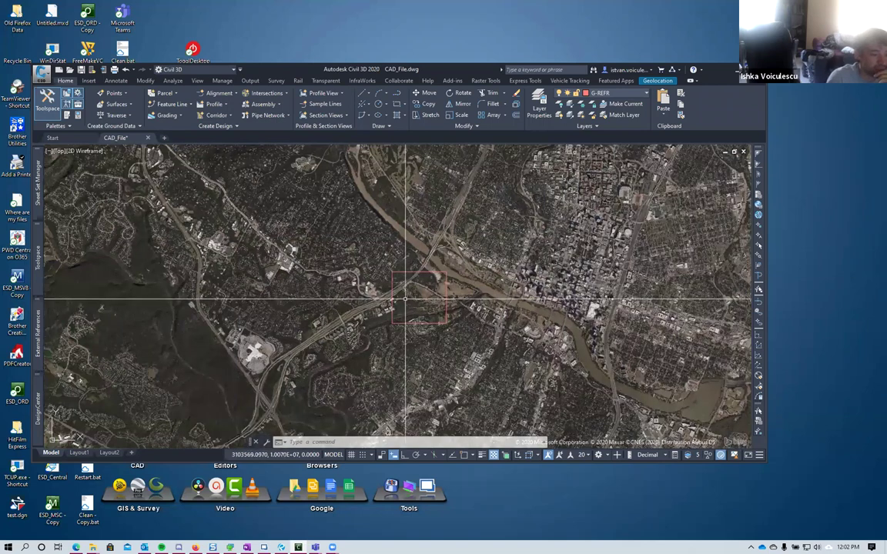
{"action": "scroll", "coordinate": [406, 297], "scroll_direction": "up", "scroll_amount": 4}
{"action": "scroll", "coordinate": [390, 297], "scroll_direction": "up", "scroll_amount": 4}
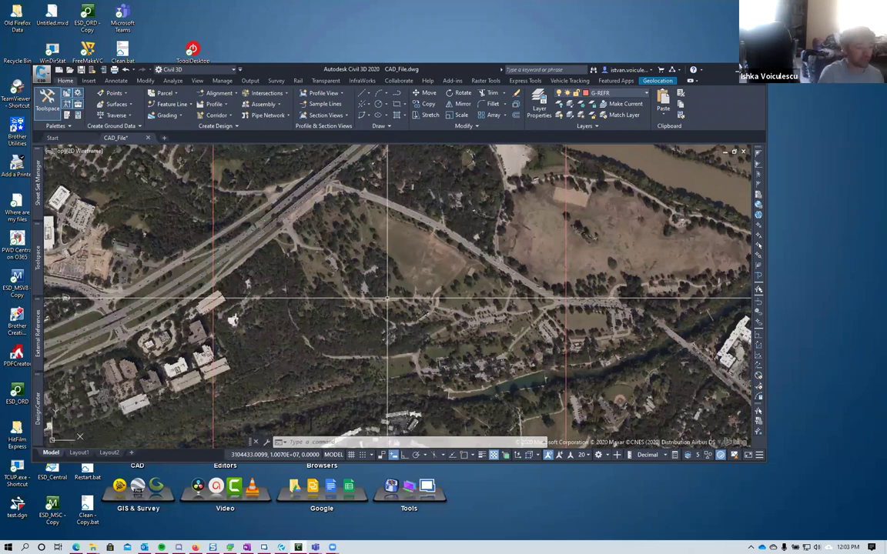
{"action": "scroll", "coordinate": [387, 298], "scroll_direction": "down", "scroll_amount": 2}
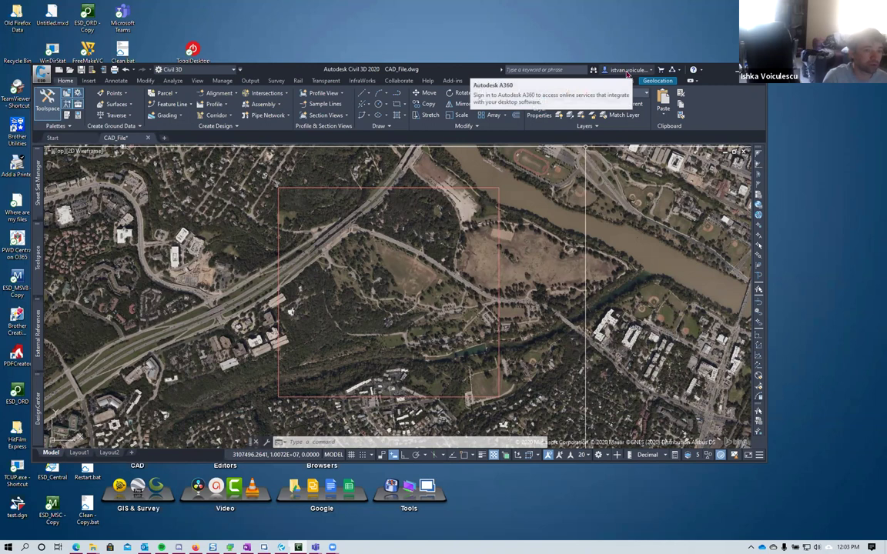
On the Geolocation tab, switch the online map to Map Off, then back to Map Aerial.
{"action": "left_click", "coordinate": [657, 80]}
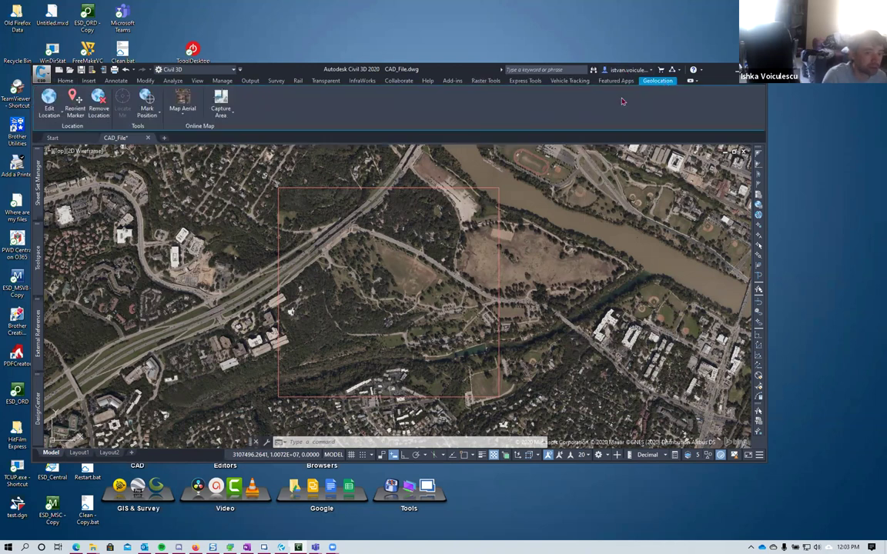
{"action": "left_click", "coordinate": [182, 114]}
{"action": "left_click", "coordinate": [177, 185]}
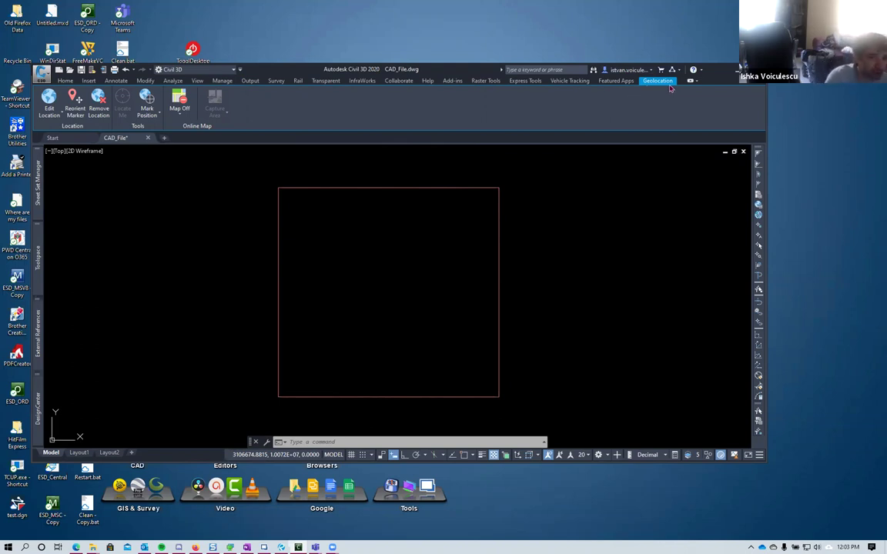
{"action": "left_click", "coordinate": [178, 113]}
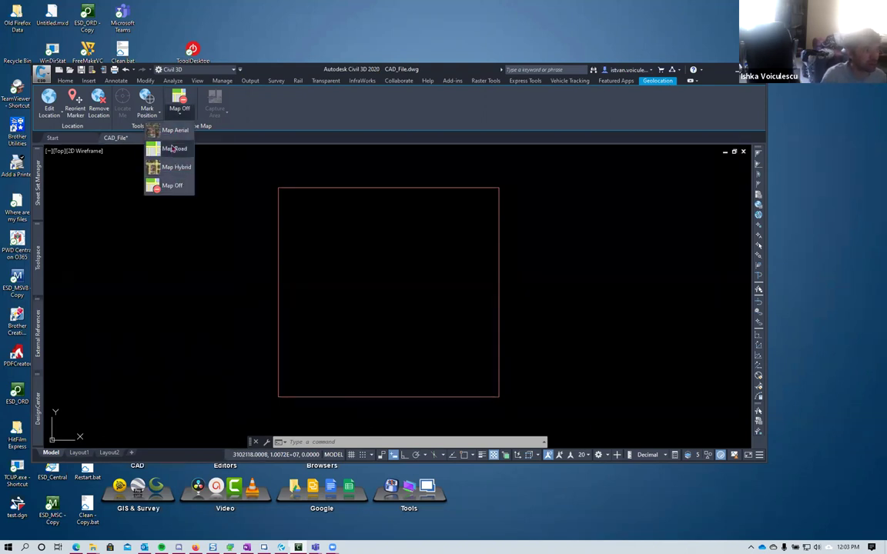
{"action": "left_click", "coordinate": [170, 131]}
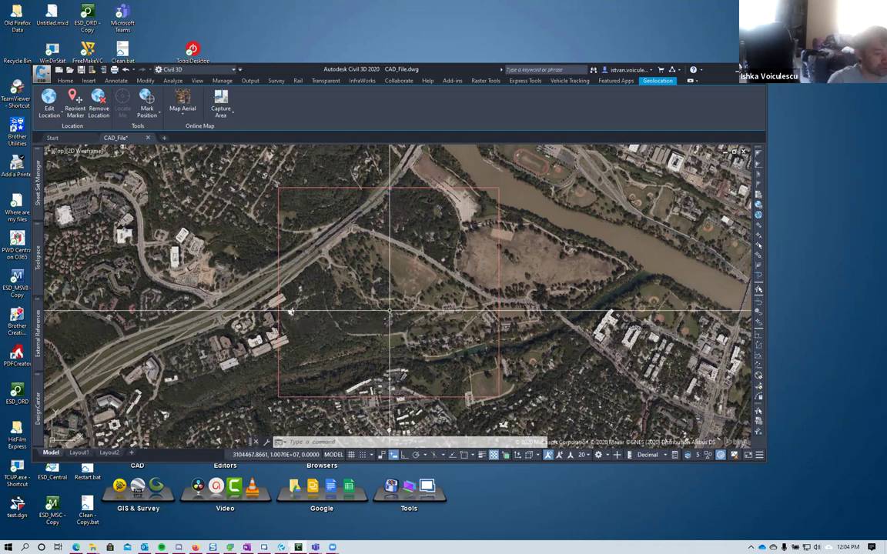
Pan and zoom the aerial view closer to the park area.
{"action": "middle_click_drag", "start_coordinate": [385, 317], "coordinate": [380, 309]}
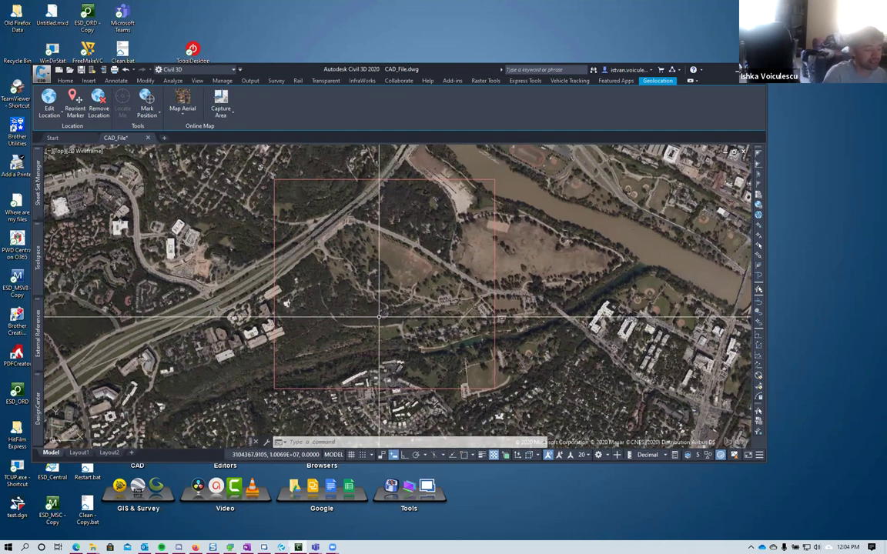
{"action": "scroll", "coordinate": [378, 315], "scroll_direction": "up", "scroll_amount": 2}
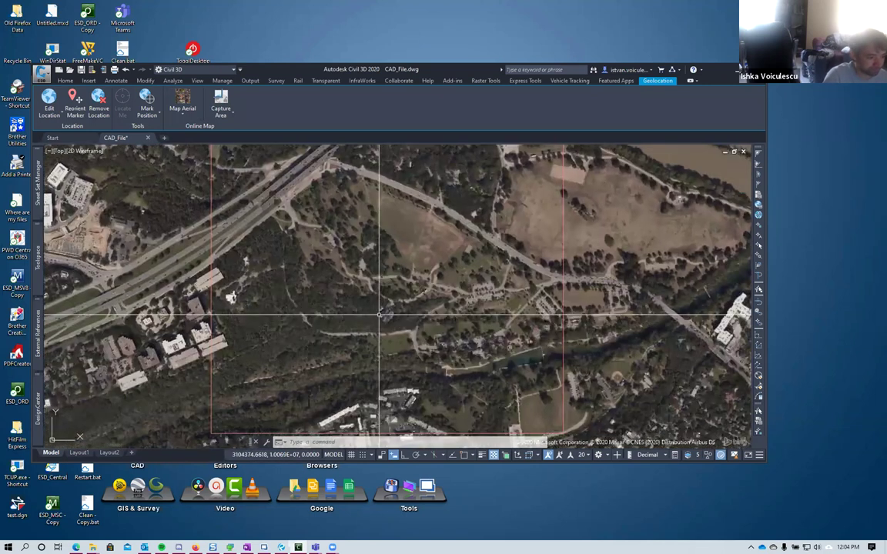
{"action": "middle_click_drag", "start_coordinate": [375, 316], "coordinate": [360, 323]}
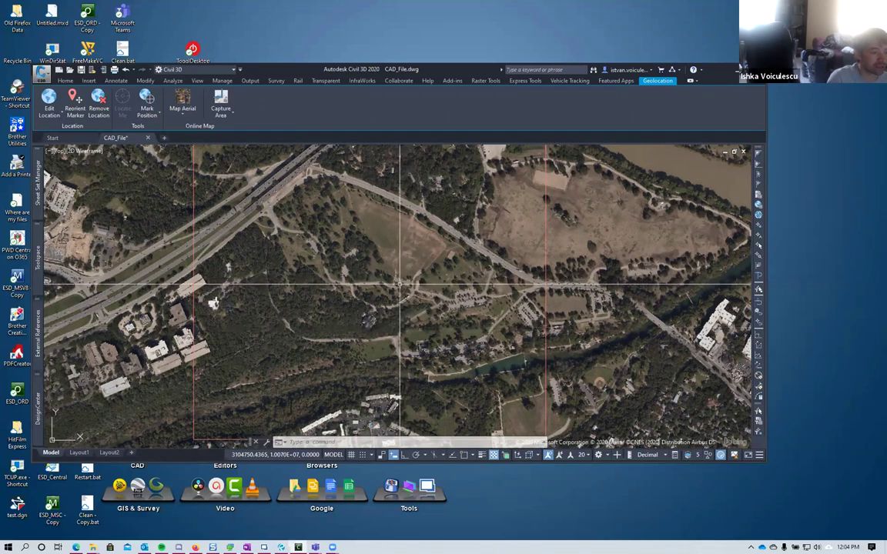
{"action": "scroll", "coordinate": [411, 271], "scroll_direction": "down", "scroll_amount": 2}
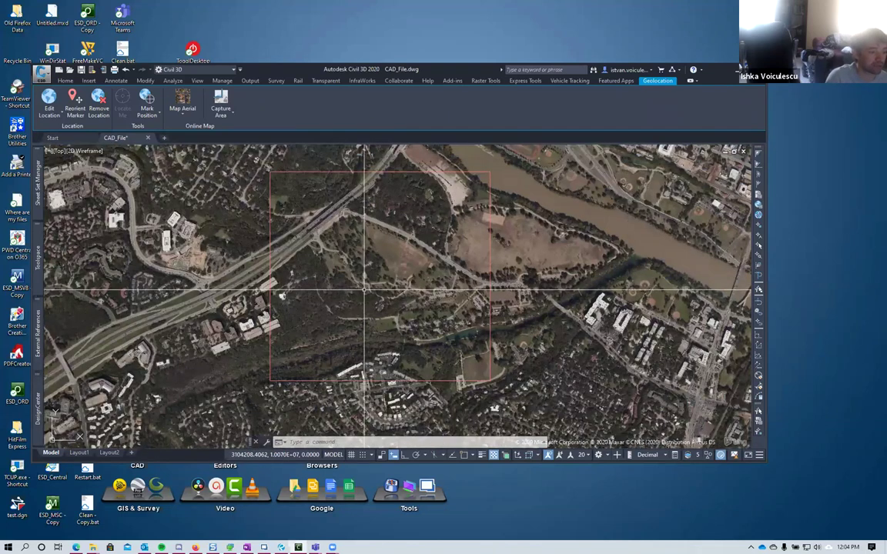
{"action": "scroll", "coordinate": [364, 291], "scroll_direction": "up", "scroll_amount": 2}
Draw a RECTANG outlining the open park field inside the larger site boundary.
{"action": "type", "text": "recta"}
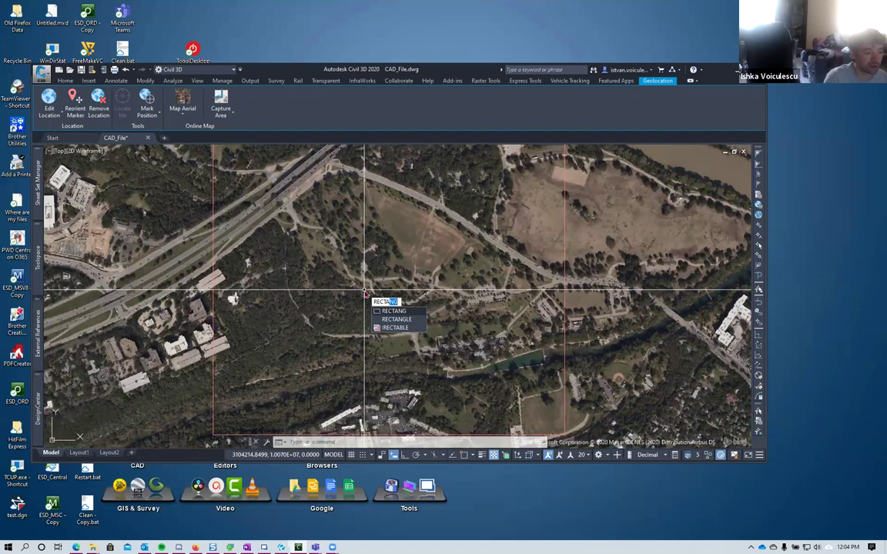
{"action": "key", "text": "Return"}
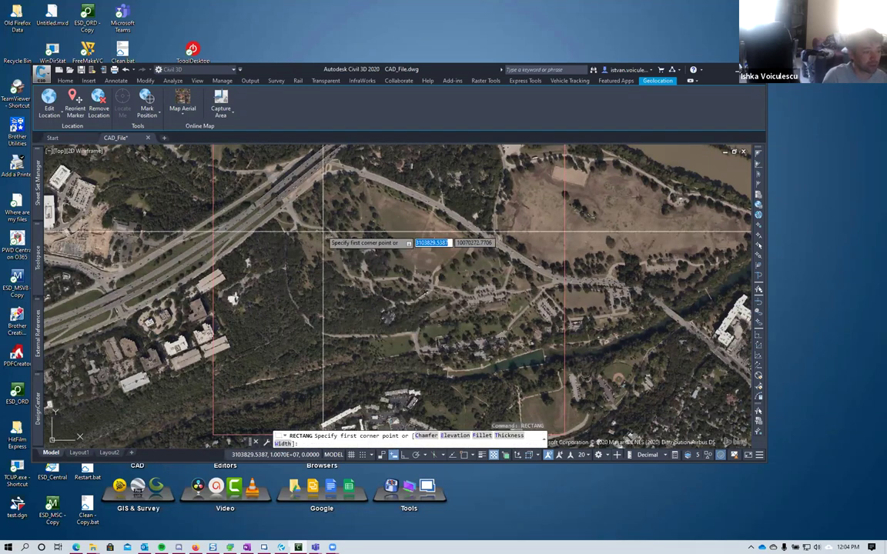
{"action": "left_click", "coordinate": [322, 230]}
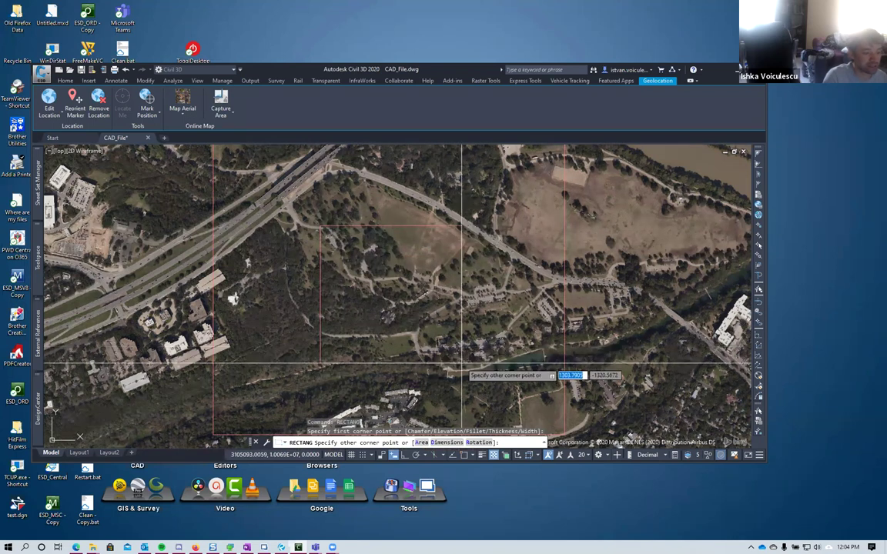
{"action": "left_click", "coordinate": [461, 365]}
{"action": "key", "text": "Escape"}
{"action": "key", "text": "Escape"}
{"action": "key", "text": "Escape"}
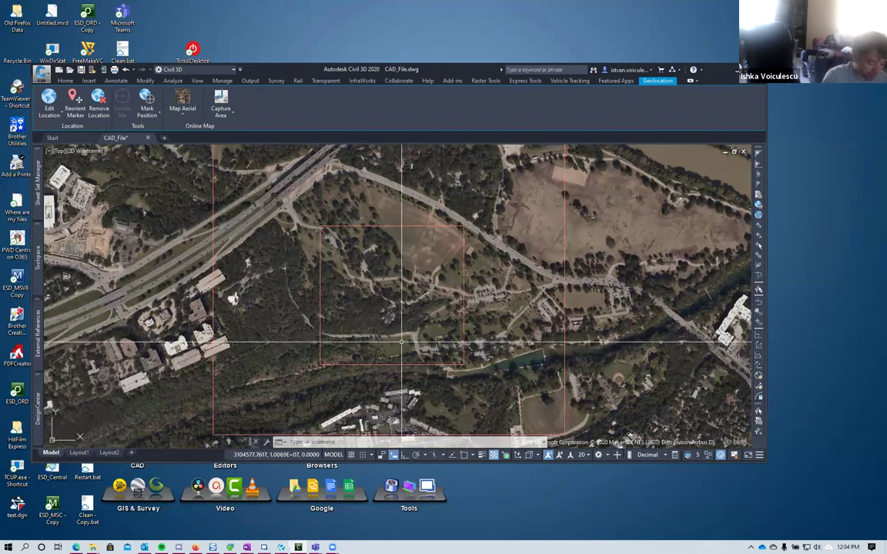
Start MAPEXPORT as an ESRI Shapefile named OUTLINE_SPC in the C:\GIS folder.
{"action": "type", "text": "MAPEXPORT"}
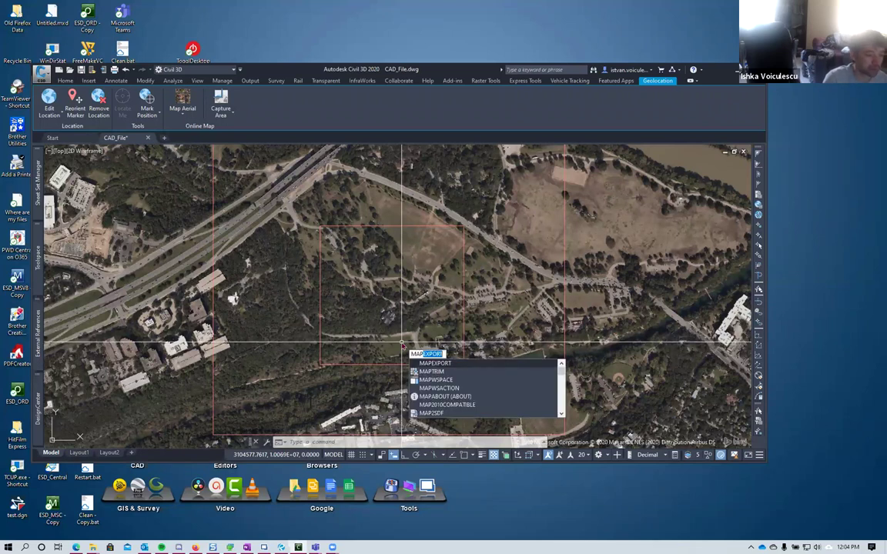
{"action": "key", "text": "Return"}
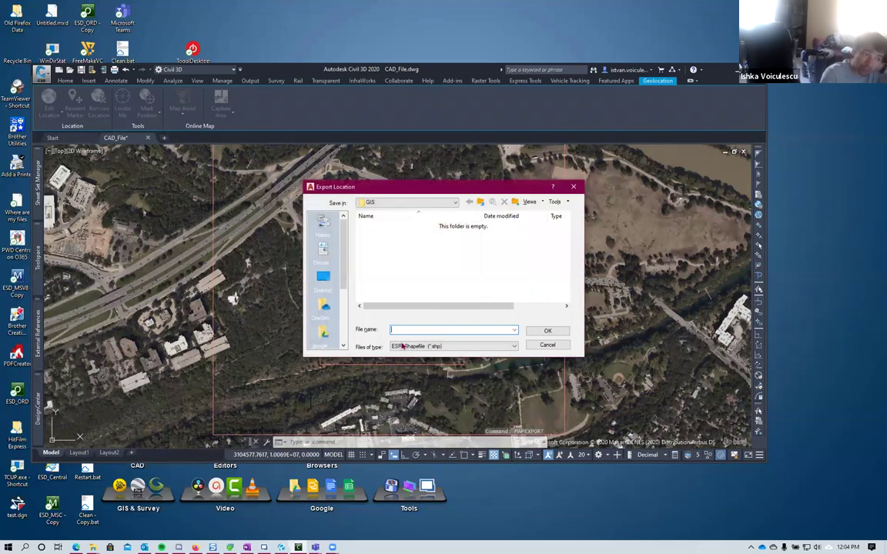
{"action": "left_click", "coordinate": [418, 202]}
{"action": "key", "text": "Up"}
{"action": "key", "text": "Up"}
{"action": "key", "text": "Up"}
{"action": "key", "text": "Up"}
{"action": "key", "text": "Up"}
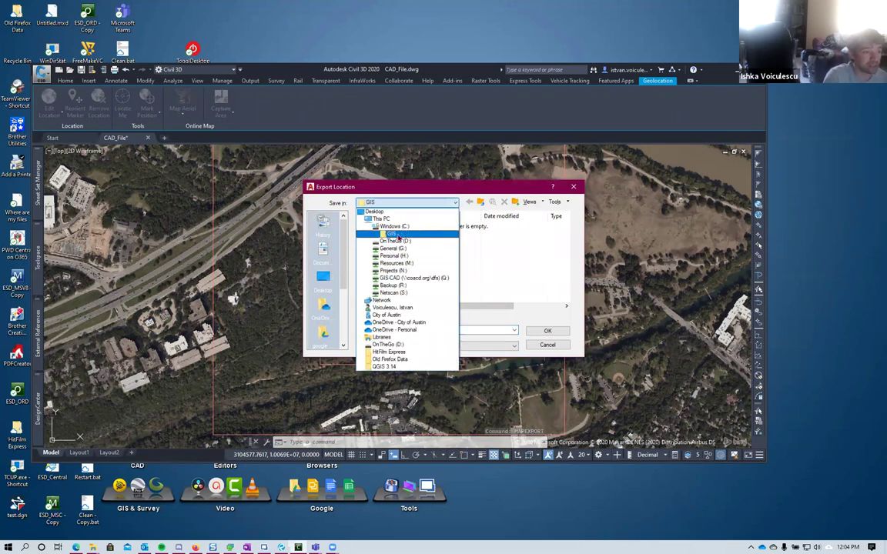
{"action": "left_click", "coordinate": [404, 330]}
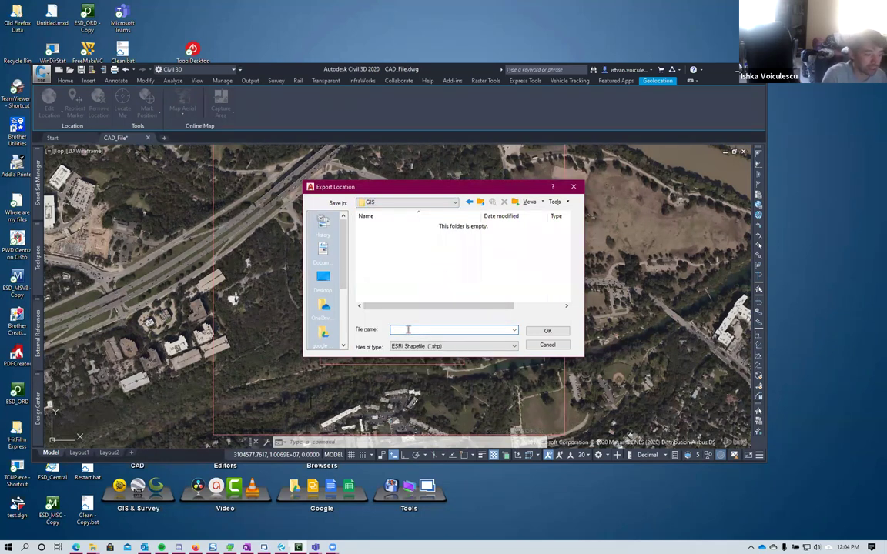
{"action": "type", "text": "OUTLINE"}
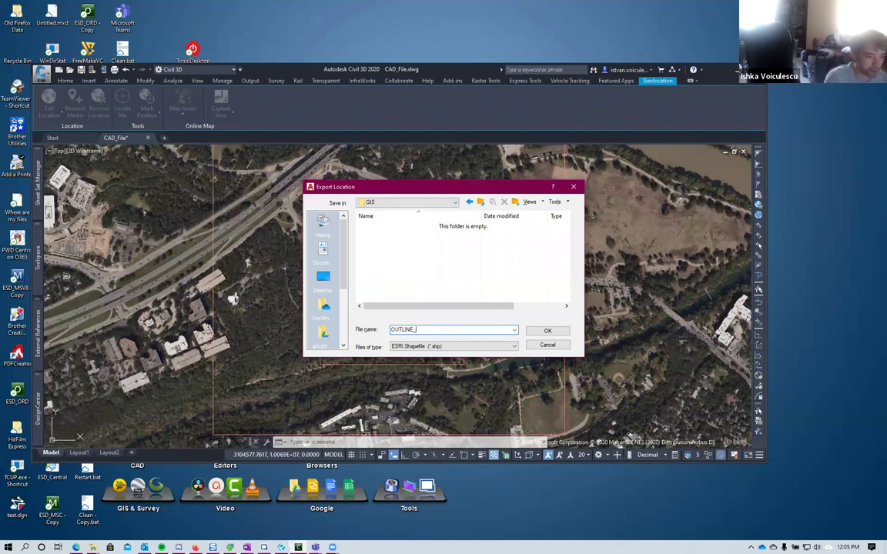
{"action": "type", "text": "_SPC"}
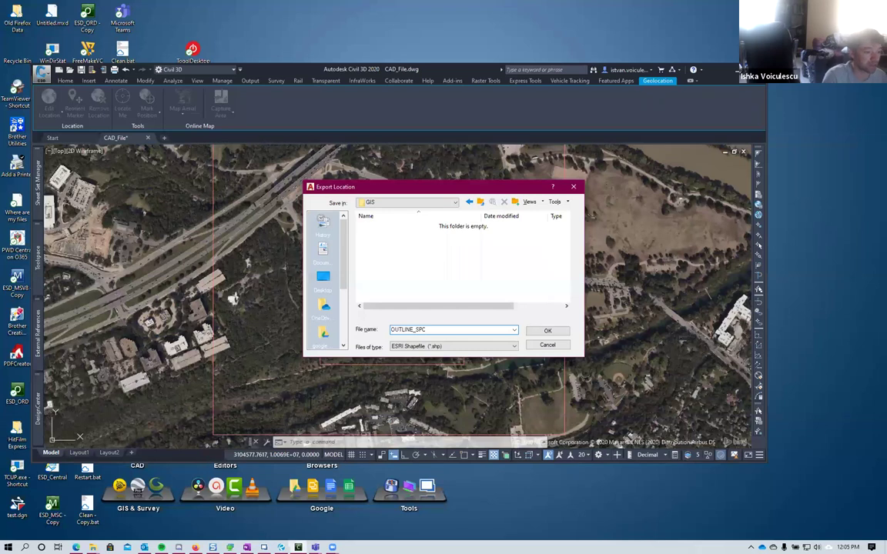
{"action": "left_click", "coordinate": [546, 331]}
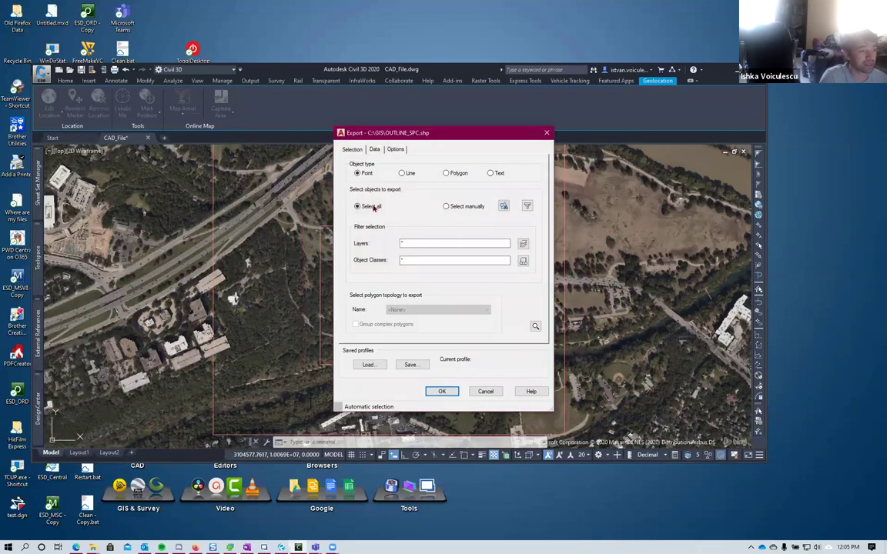
Set the export type to polygon and manually select the outline polygon.
{"action": "left_click", "coordinate": [446, 173]}
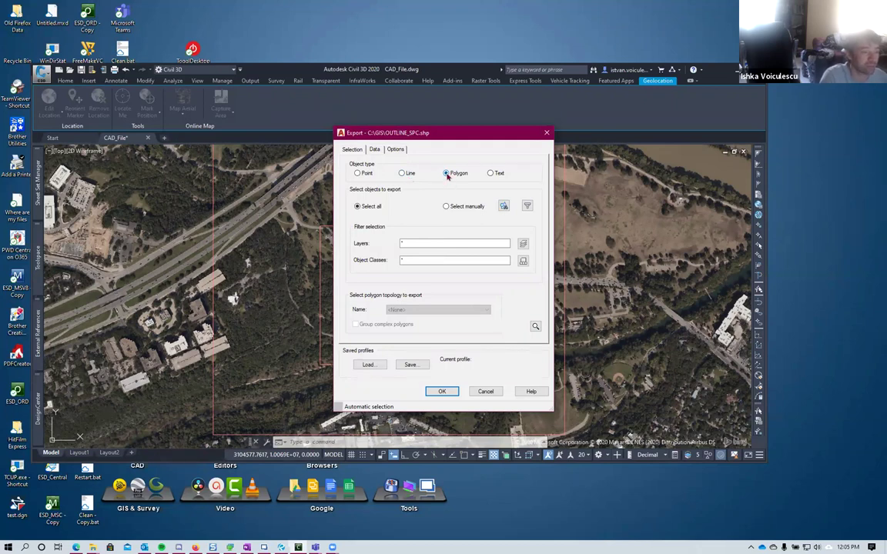
{"action": "left_click", "coordinate": [446, 206]}
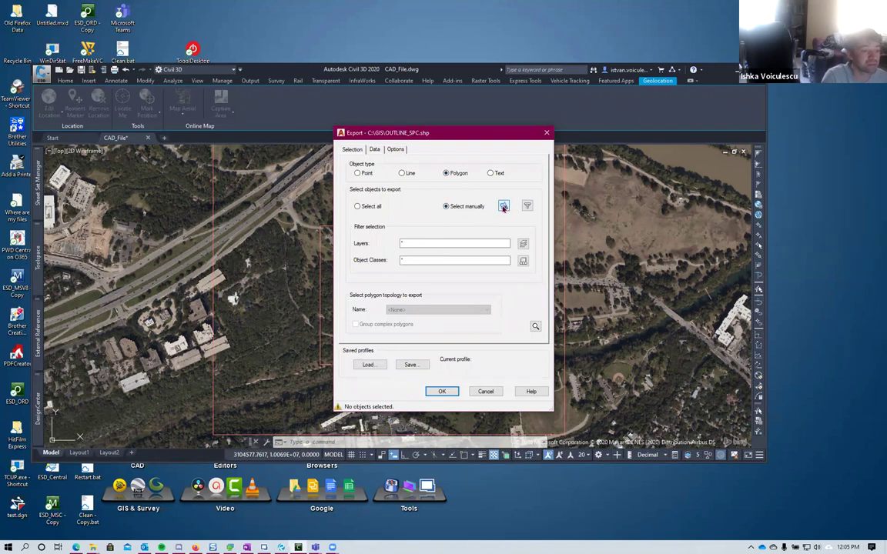
{"action": "left_click", "coordinate": [503, 206]}
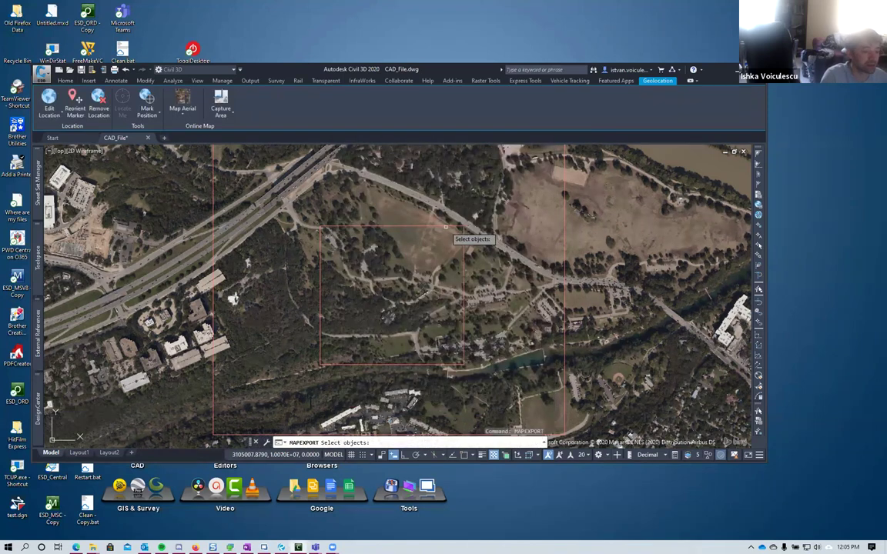
{"action": "left_click", "coordinate": [445, 227]}
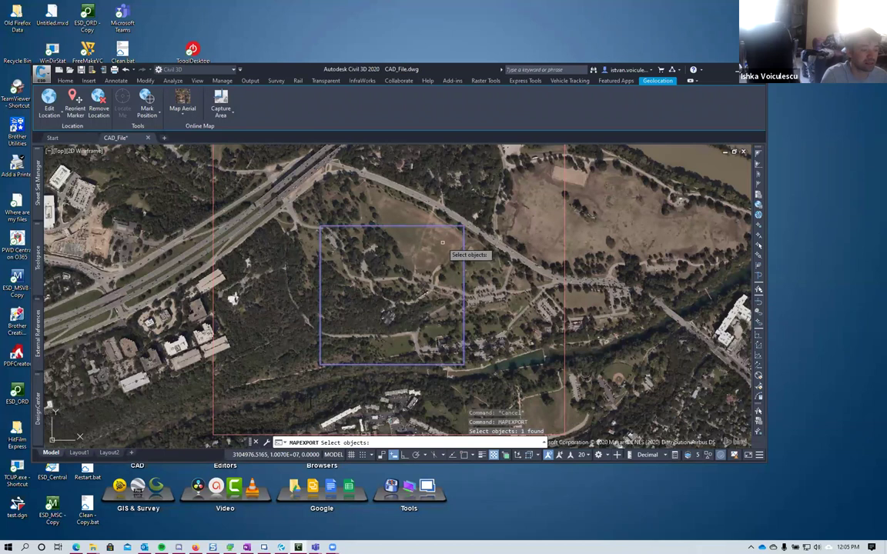
{"action": "key", "text": "Return"}
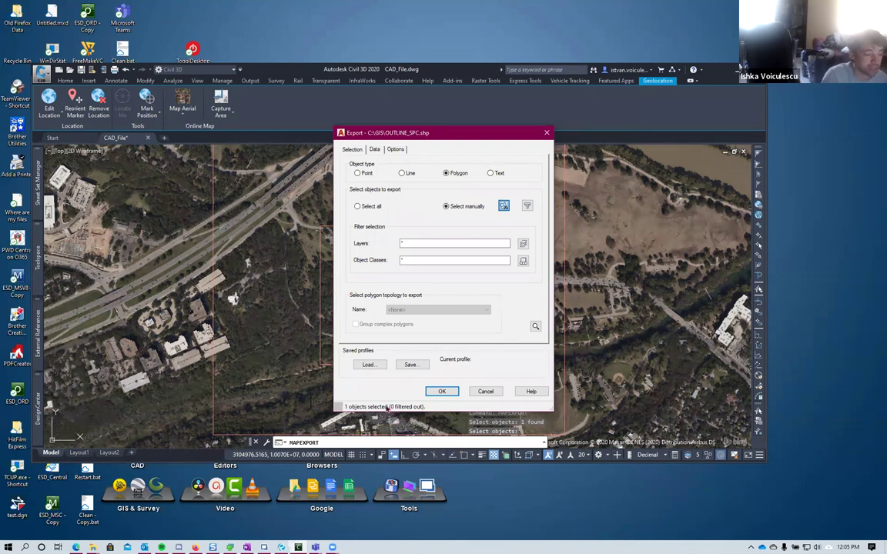
Enable 'Treat closed polylines as polygons', run the export, and minimize Civil 3D.
{"action": "left_click", "coordinate": [397, 151]}
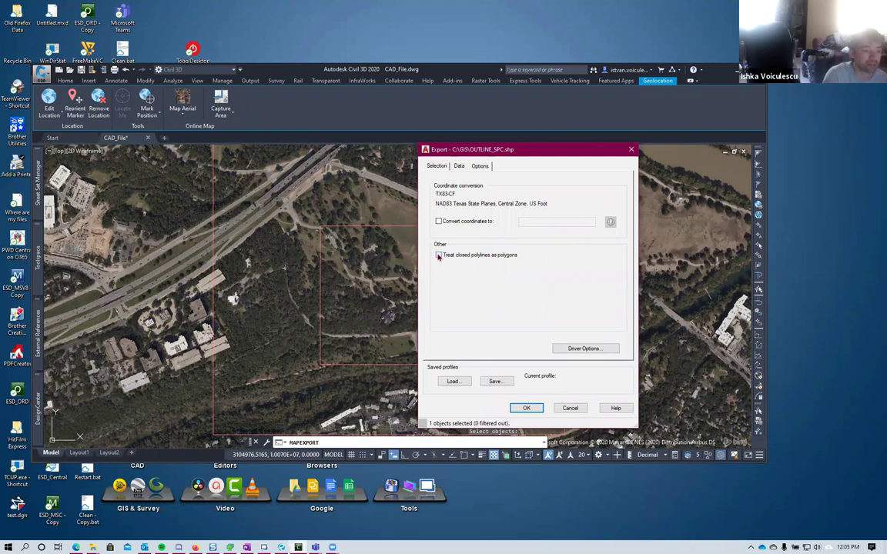
{"action": "left_click", "coordinate": [438, 254]}
{"action": "left_click", "coordinate": [438, 255]}
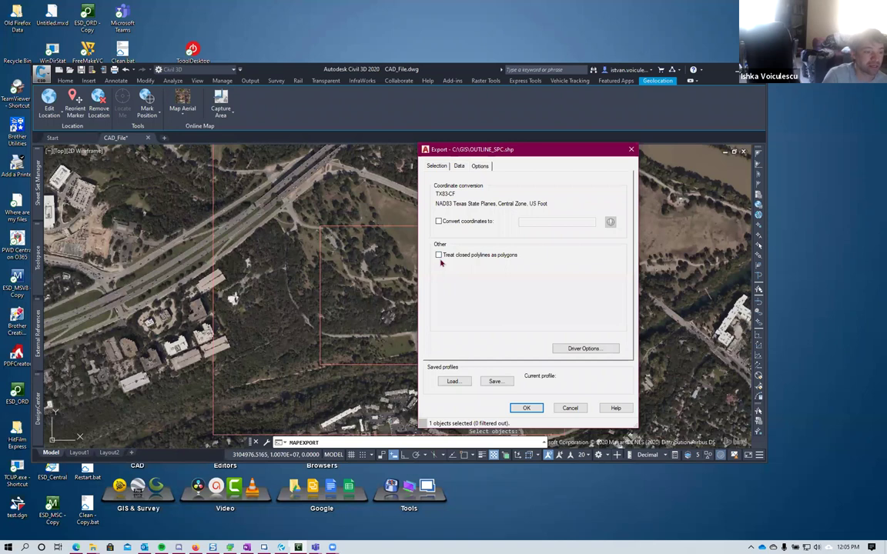
{"action": "left_click", "coordinate": [438, 254]}
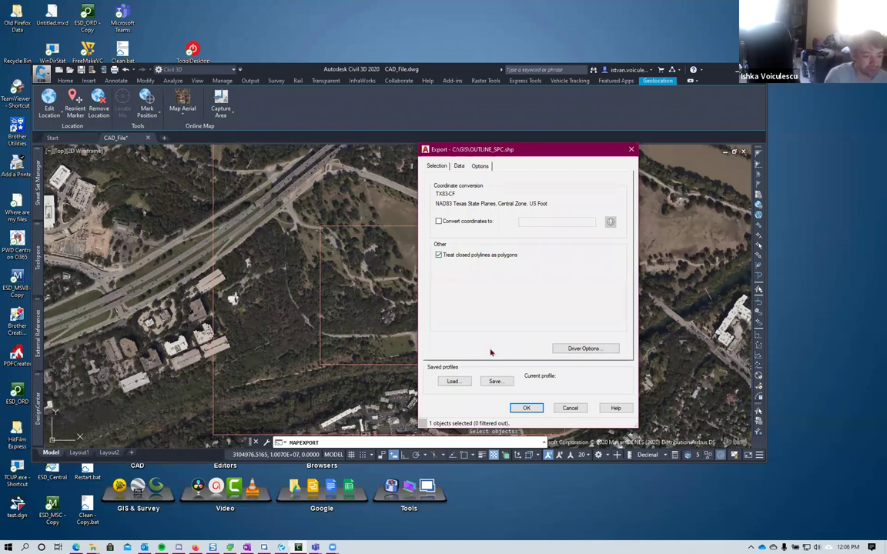
{"action": "left_click", "coordinate": [526, 408]}
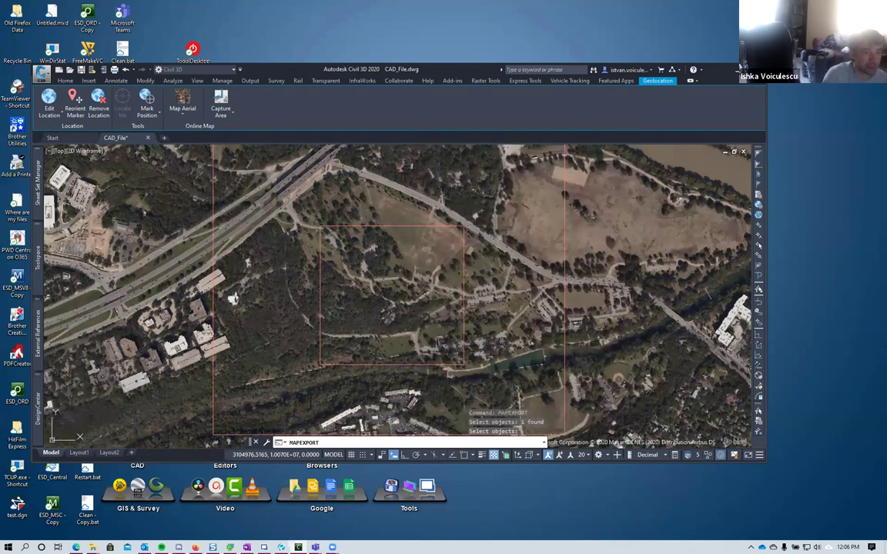
{"action": "key", "text": "Return"}
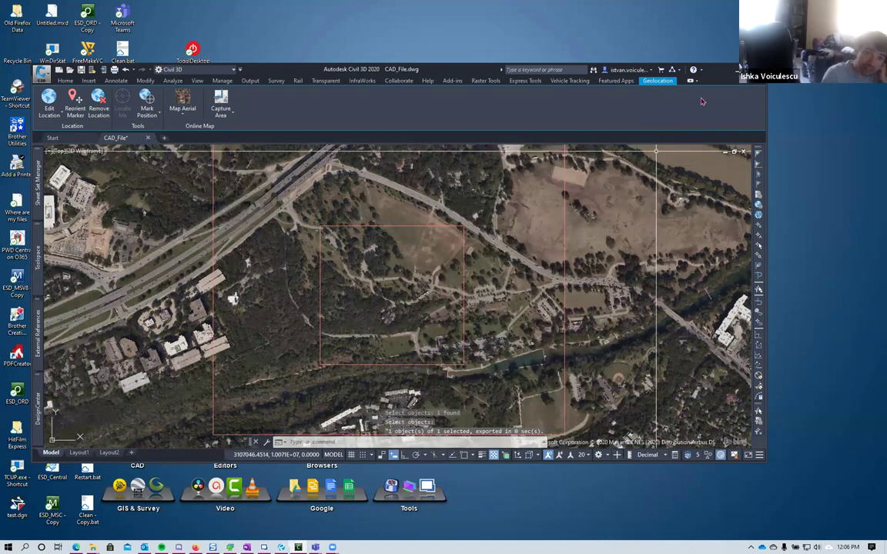
{"action": "left_click", "coordinate": [737, 74]}
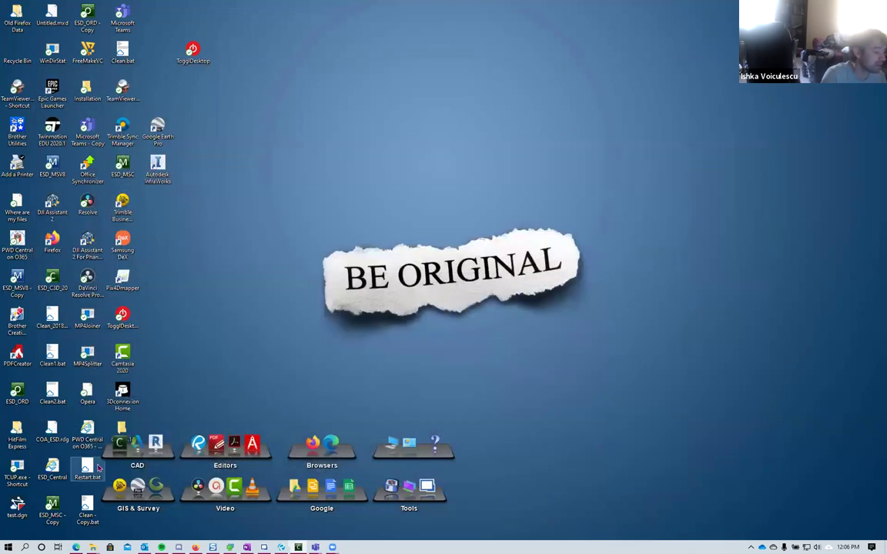
Search the Start menu for arcgis and launch ArcGIS Pro.
{"action": "left_click", "coordinate": [8, 547]}
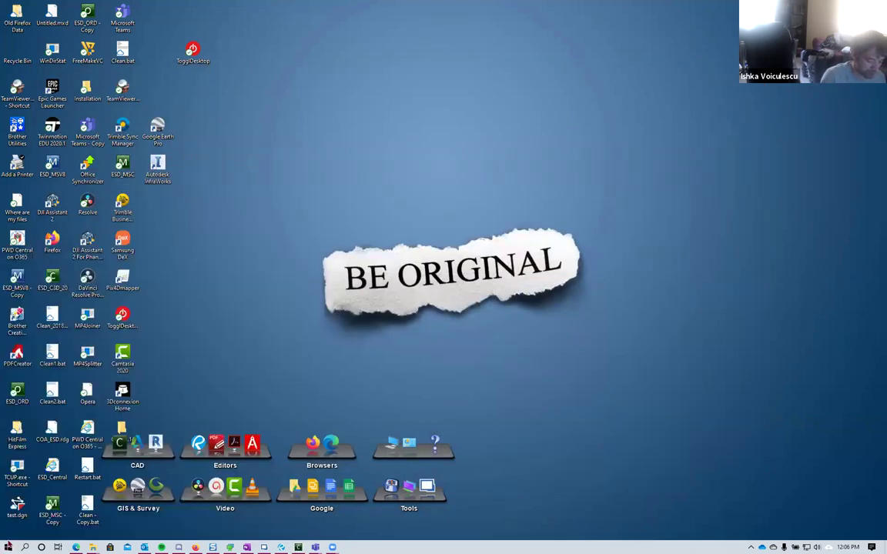
{"action": "type", "text": "arcgis"}
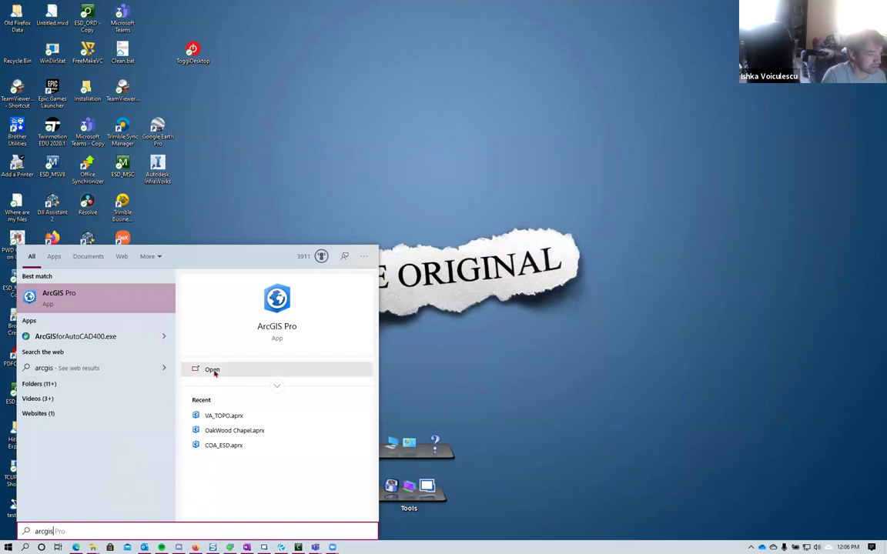
{"action": "left_click", "coordinate": [213, 371]}
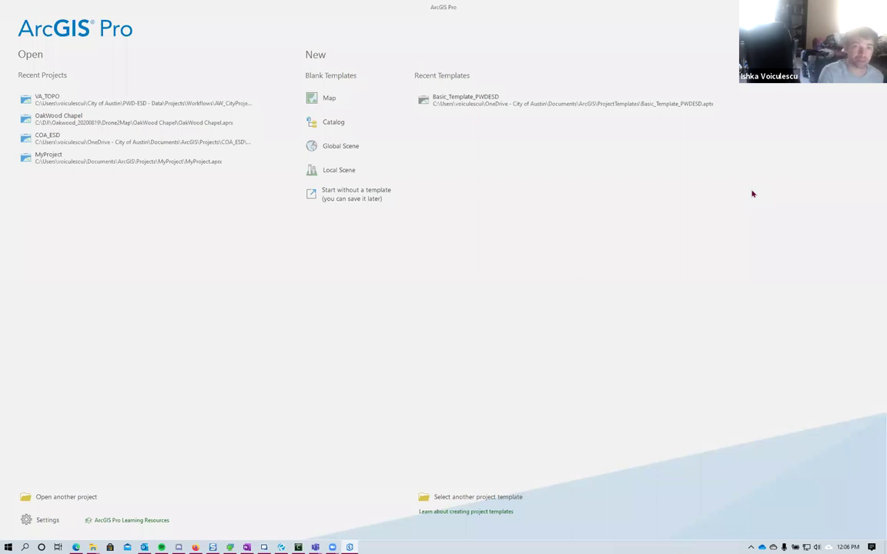
Start a project without a template, insert a new map, and show the Catalog pane.
{"action": "left_click", "coordinate": [356, 200]}
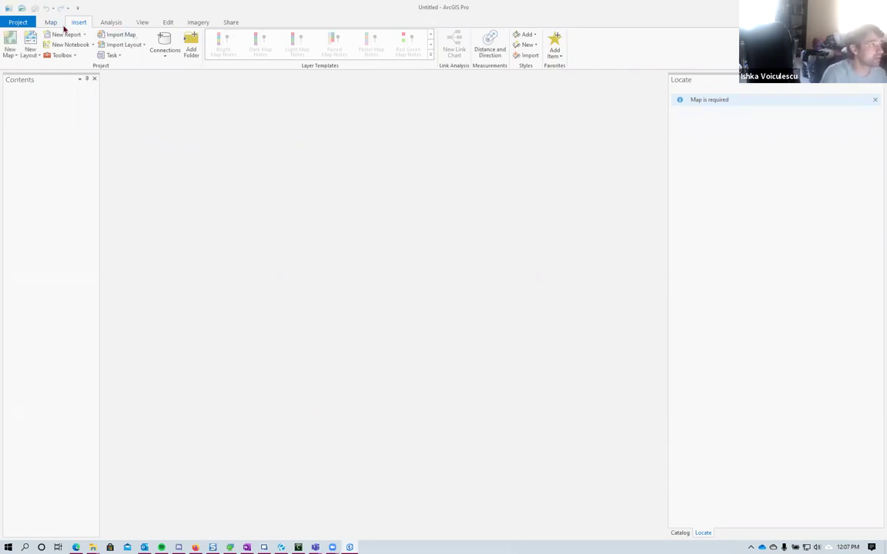
{"action": "left_click", "coordinate": [10, 53]}
{"action": "left_click", "coordinate": [31, 65]}
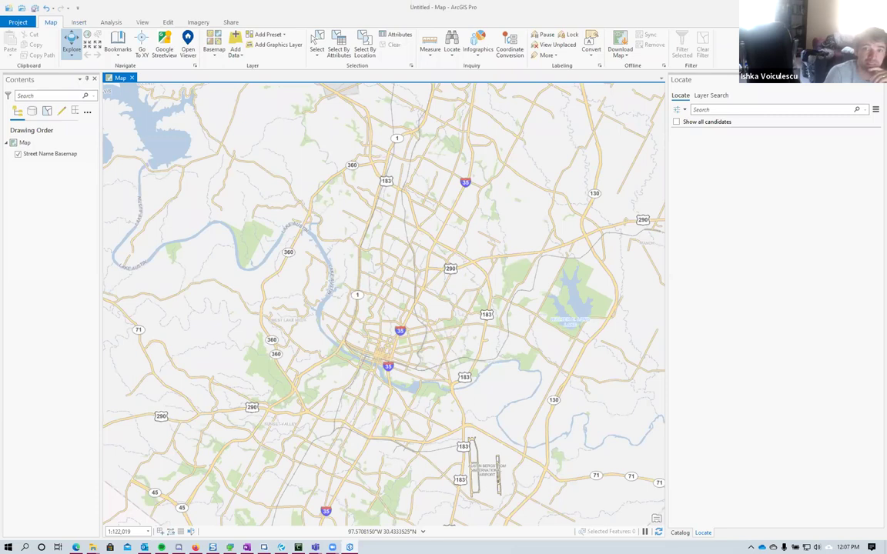
{"action": "left_click", "coordinate": [878, 80]}
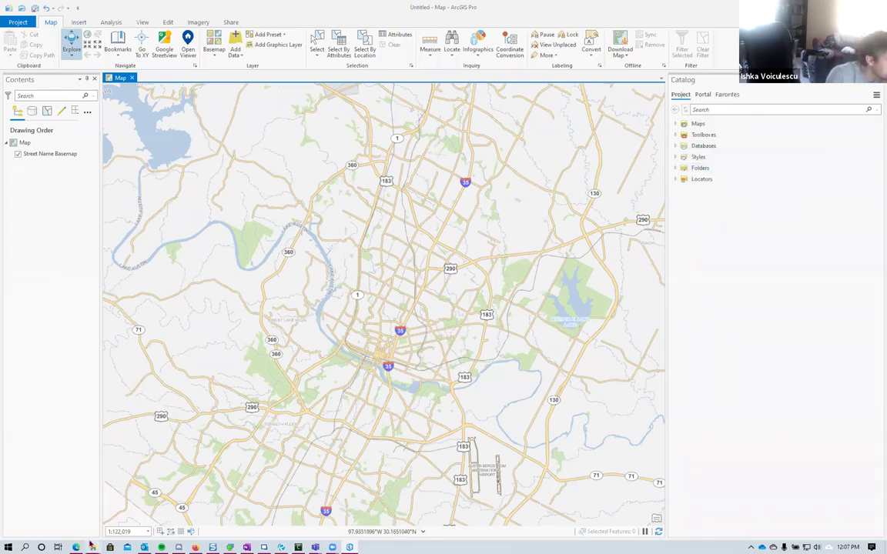
Bring the C:\GIS folder forward, select stratmap17-50cm_3097424d1.las, and move the window aside.
{"action": "mouse_move", "coordinate": [91, 545]}
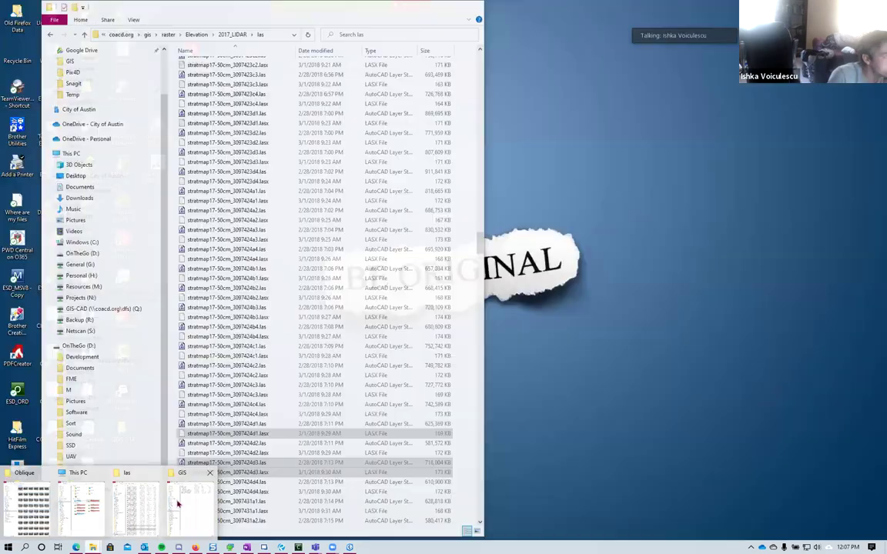
{"action": "left_click", "coordinate": [177, 504]}
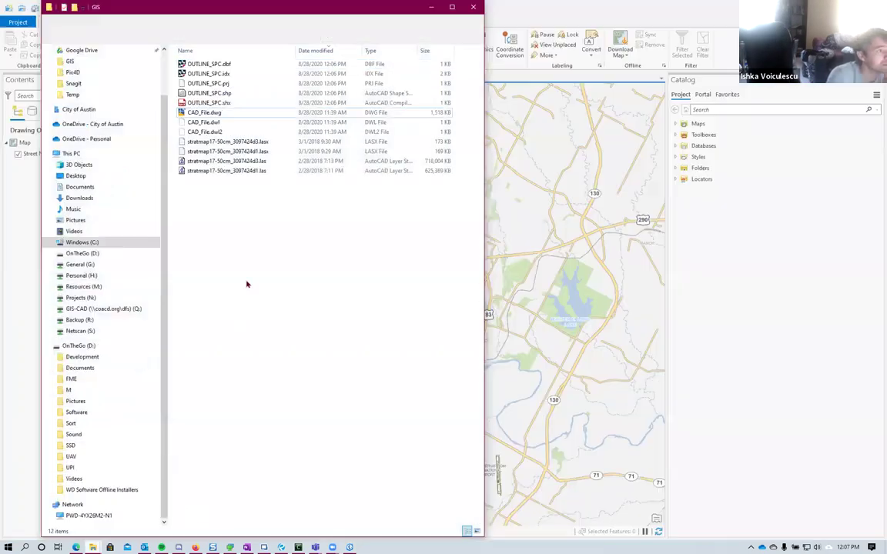
{"action": "left_click", "coordinate": [206, 162]}
{"action": "left_click", "coordinate": [205, 171], "text": "shift"}
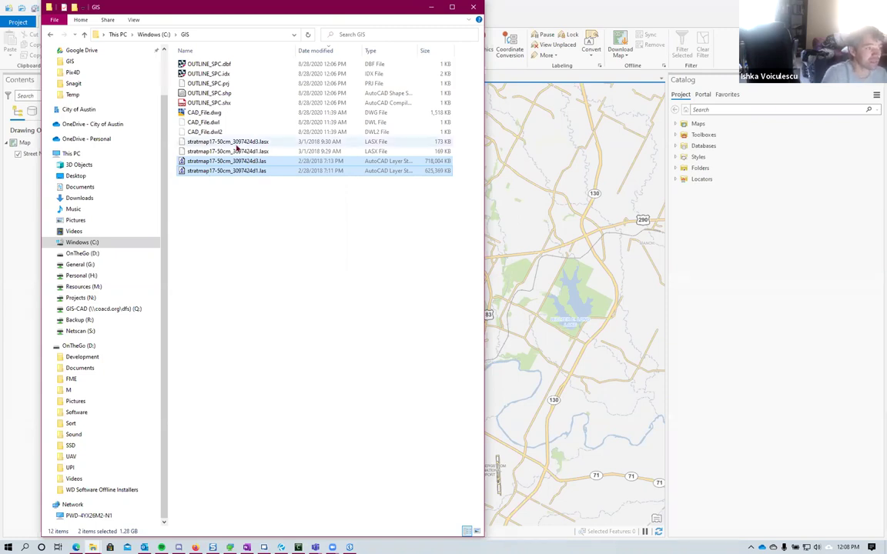
{"action": "left_click", "coordinate": [245, 214]}
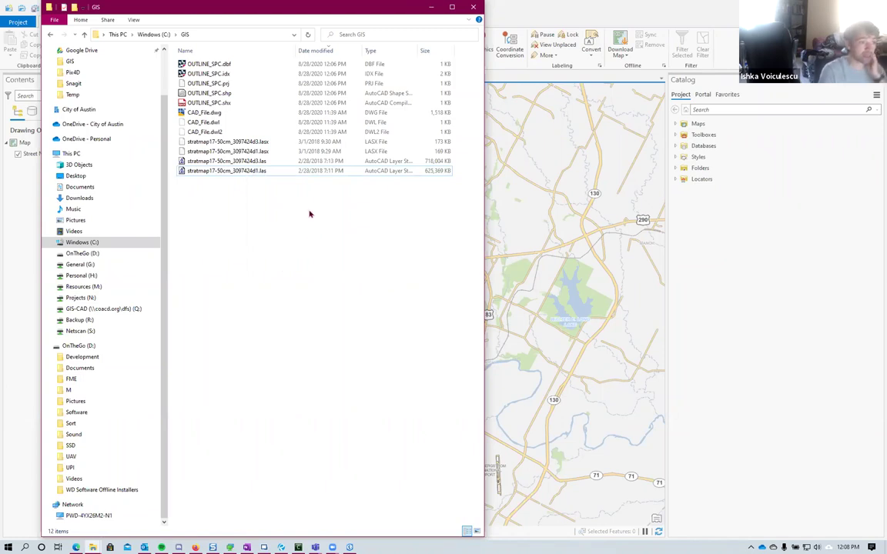
{"action": "left_click", "coordinate": [214, 171]}
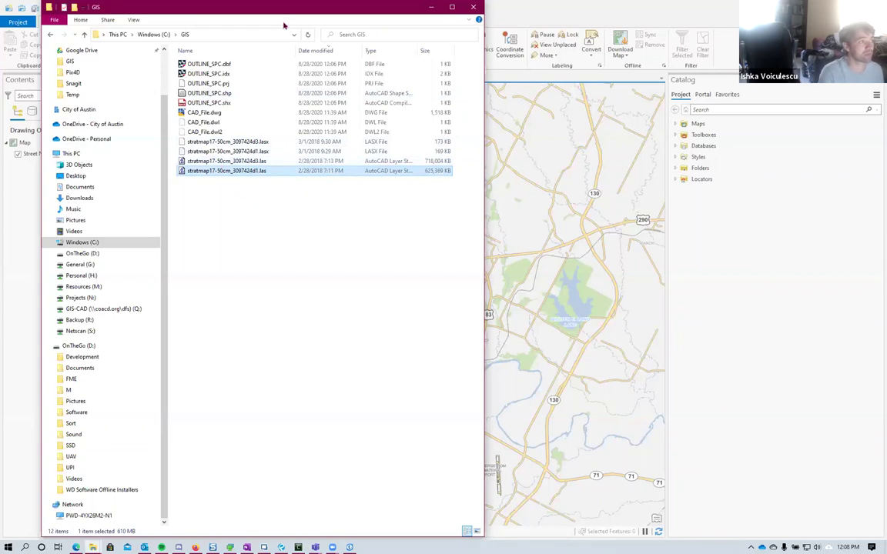
{"action": "left_click_drag", "start_coordinate": [289, 21], "coordinate": [319, 57]}
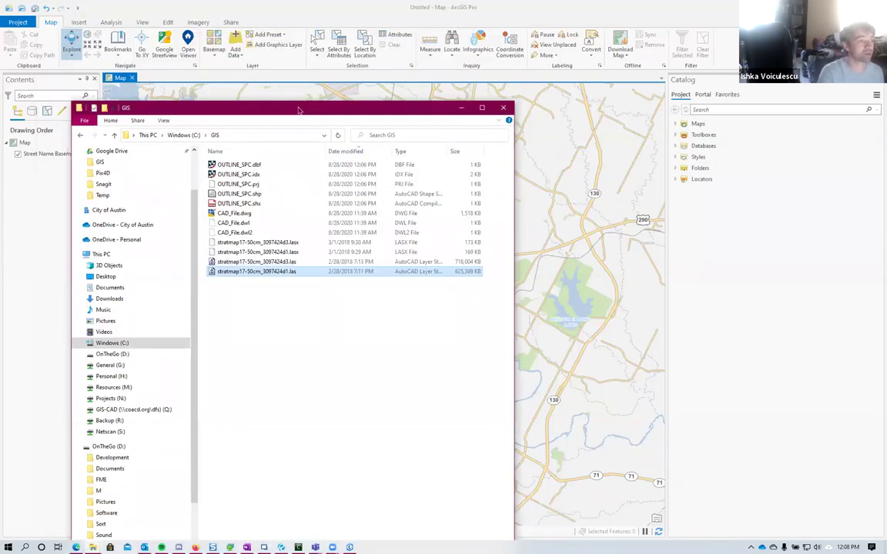
{"action": "left_click_drag", "start_coordinate": [270, 43], "coordinate": [281, 52]}
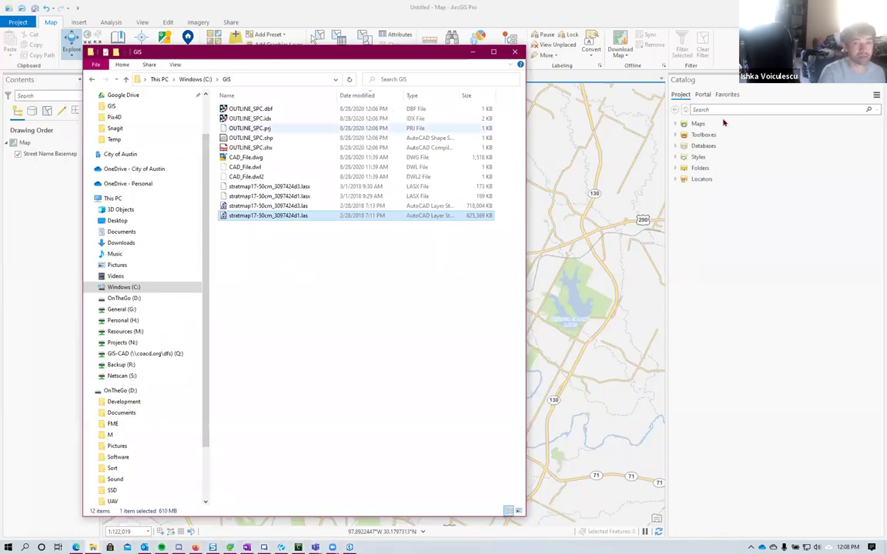
Add the C:\ drive from Favorites to the project's Catalog folders.
{"action": "left_click", "coordinate": [677, 143]}
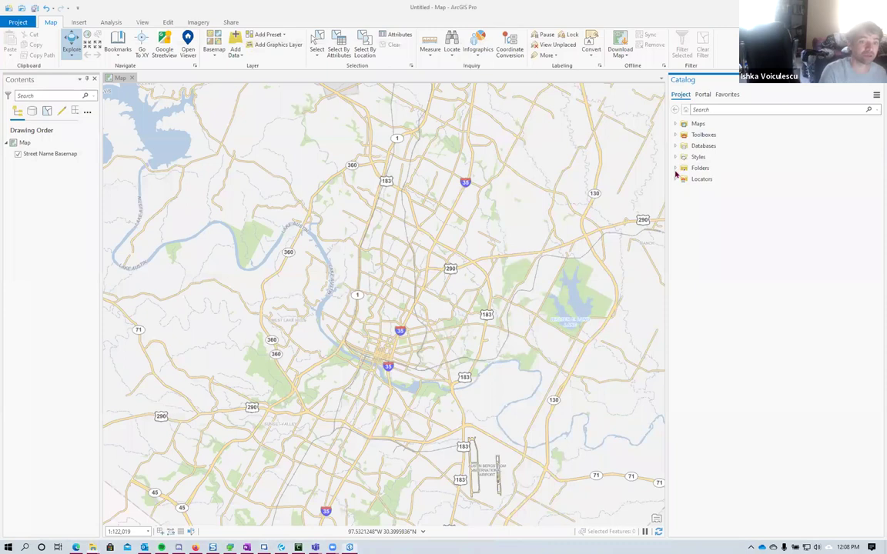
{"action": "left_click", "coordinate": [675, 168]}
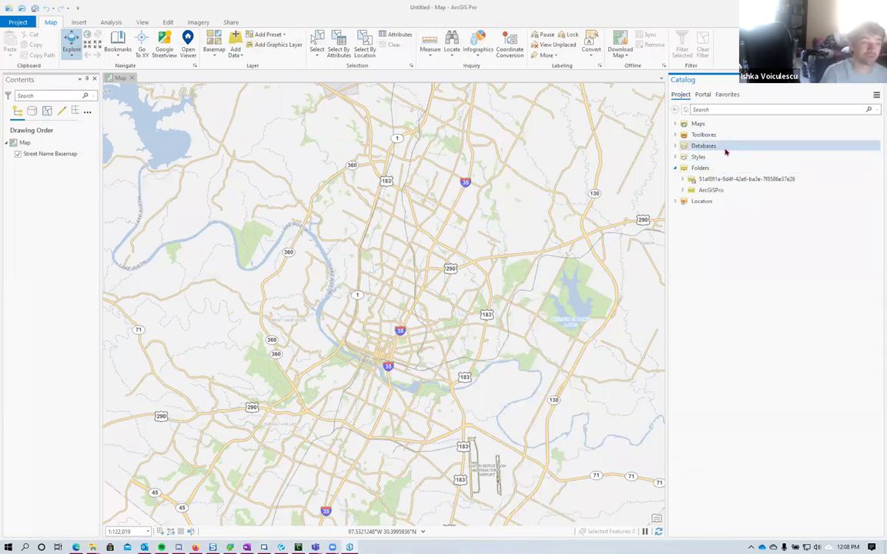
{"action": "left_click", "coordinate": [726, 95]}
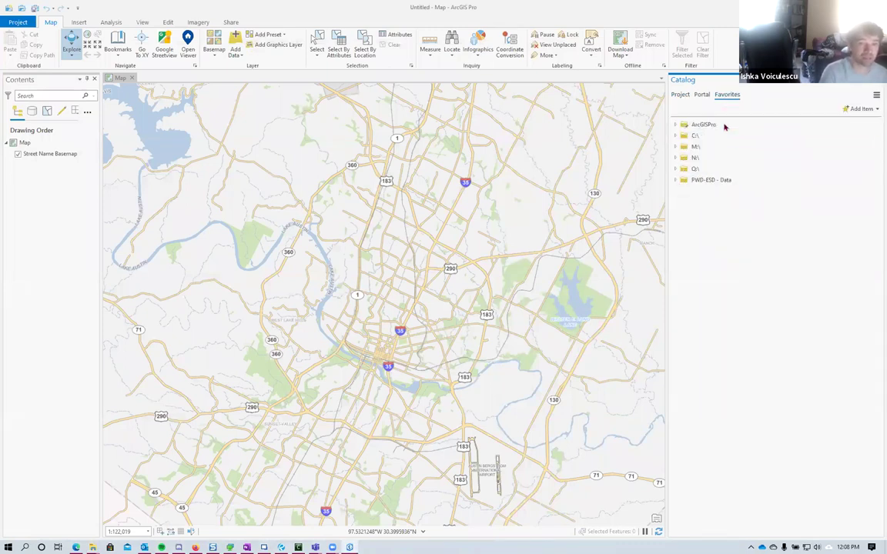
{"action": "left_click", "coordinate": [693, 136]}
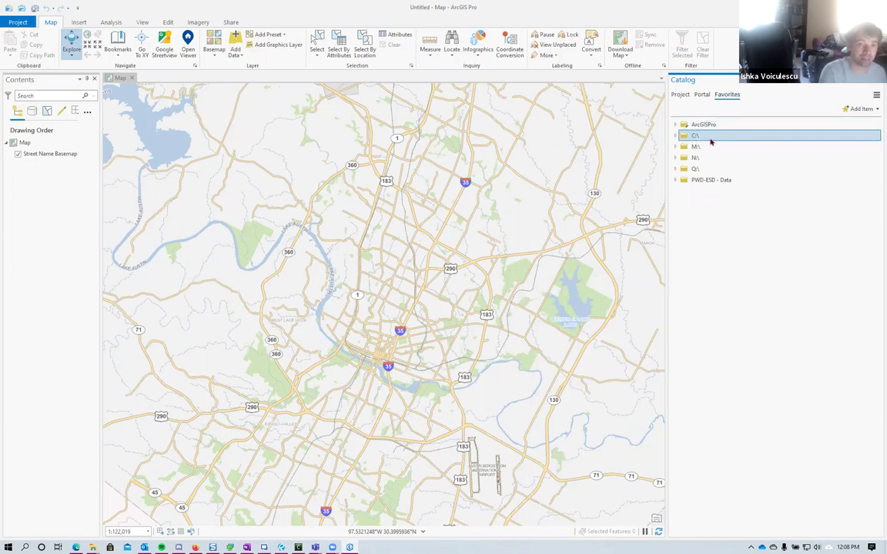
{"action": "left_click", "coordinate": [680, 94]}
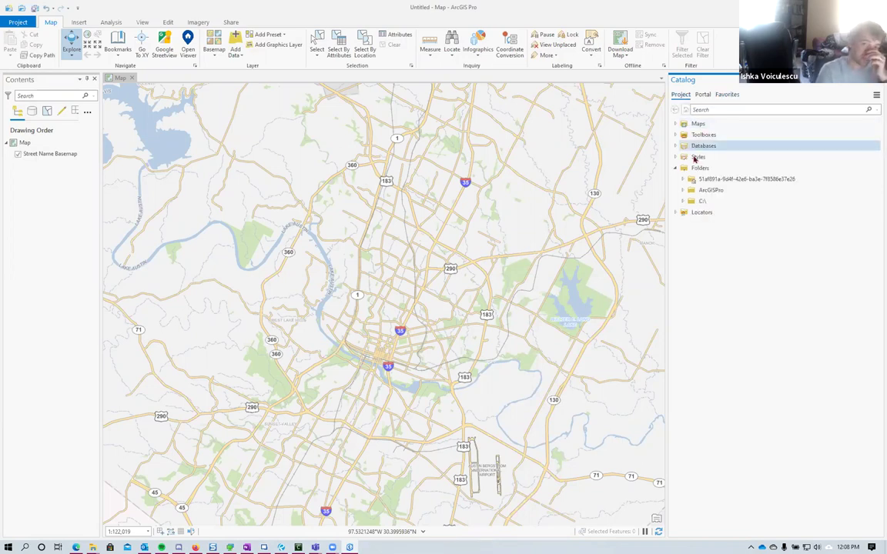
Expand C:\ > GIS and select the stratmap17-50cm_3097424d1.las dataset.
{"action": "left_click", "coordinate": [684, 202]}
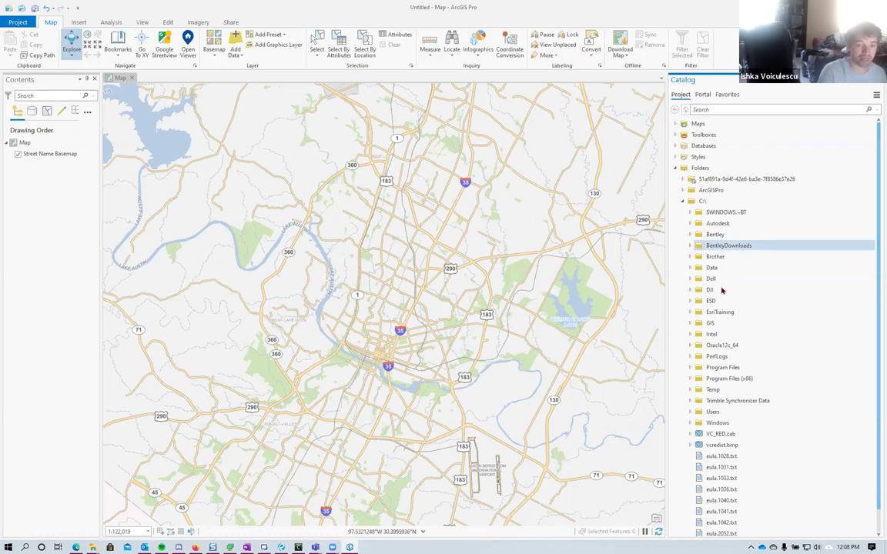
{"action": "left_click", "coordinate": [691, 323]}
{"action": "left_click", "coordinate": [730, 334]}
{"action": "left_click", "coordinate": [742, 358]}
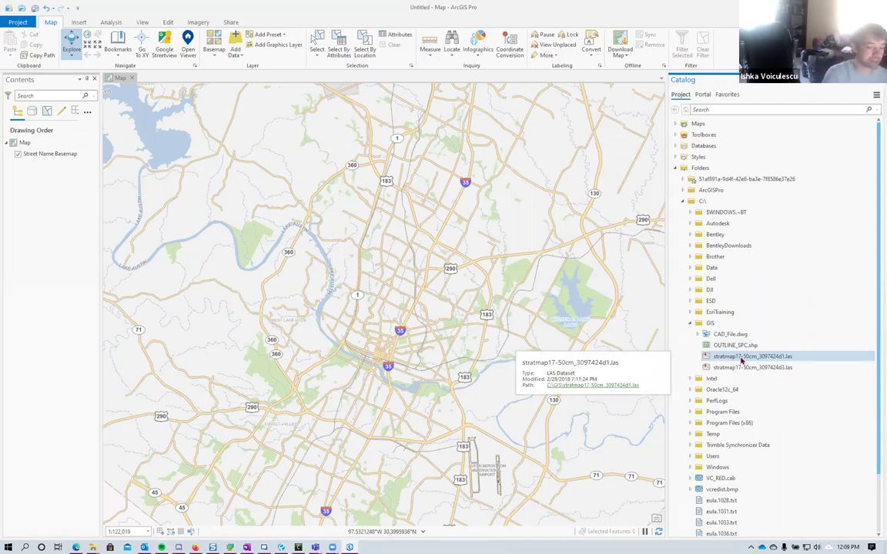
{"action": "right_click", "coordinate": [737, 359]}
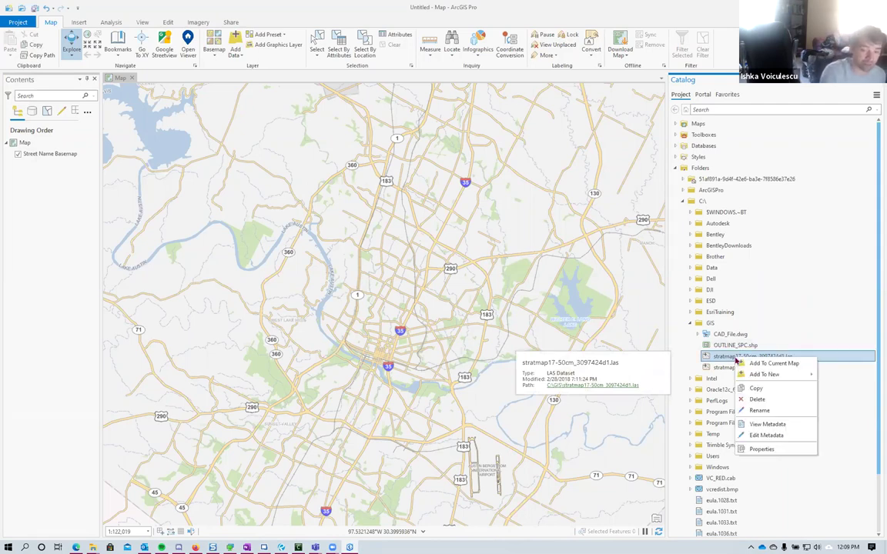
{"action": "left_click", "coordinate": [760, 450]}
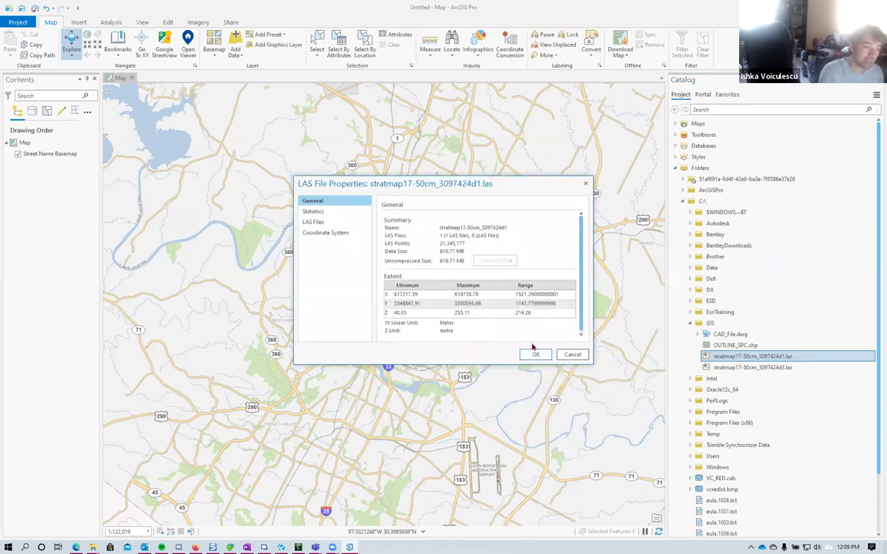
{"action": "left_click", "coordinate": [327, 233]}
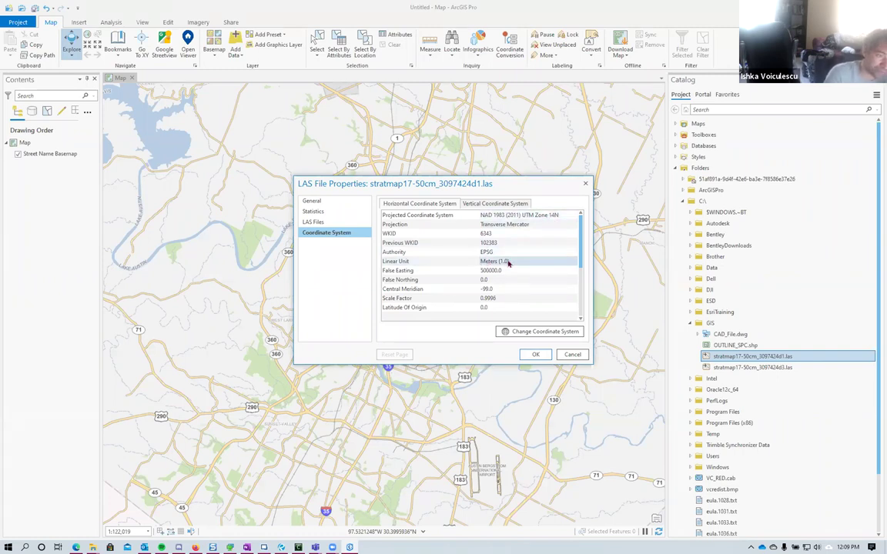
{"action": "scroll", "coordinate": [509, 263], "scroll_direction": "down", "scroll_amount": 4}
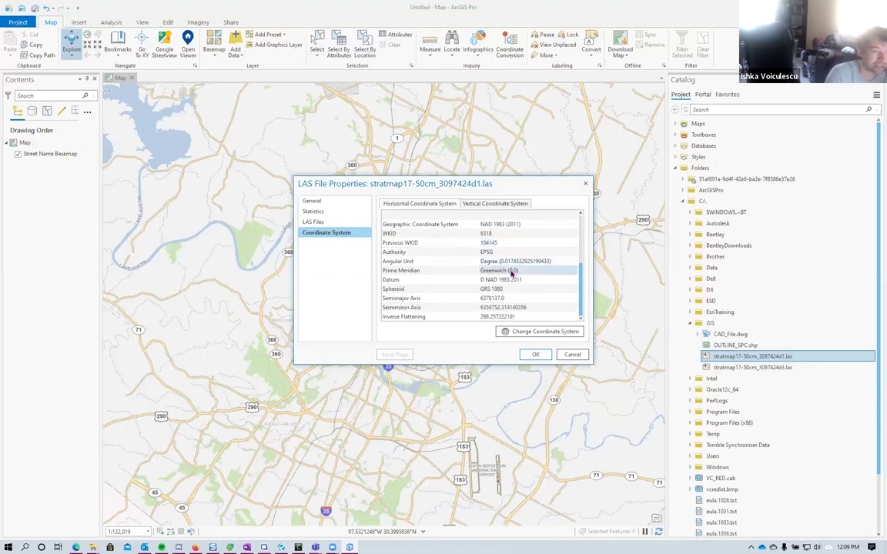
{"action": "scroll", "coordinate": [510, 270], "scroll_direction": "up", "scroll_amount": 4}
{"action": "scroll", "coordinate": [512, 277], "scroll_direction": "down", "scroll_amount": 4}
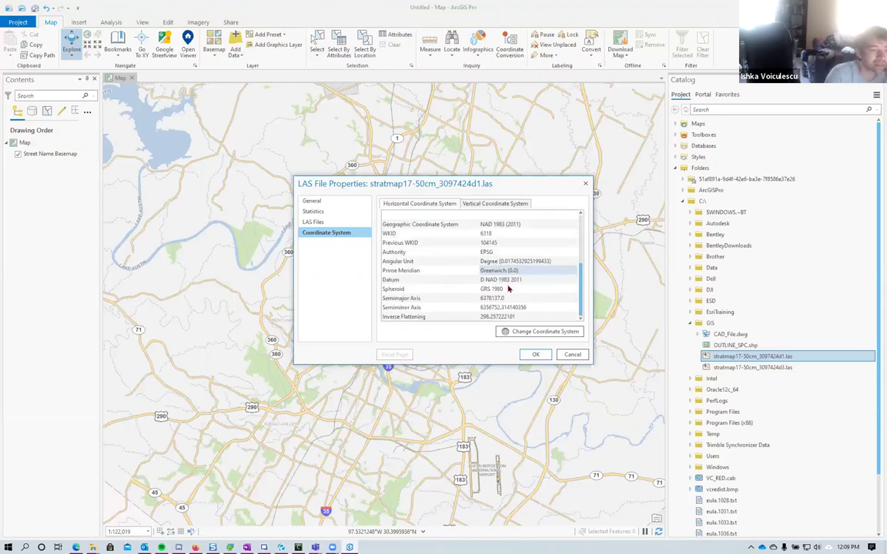
{"action": "left_click", "coordinate": [495, 204]}
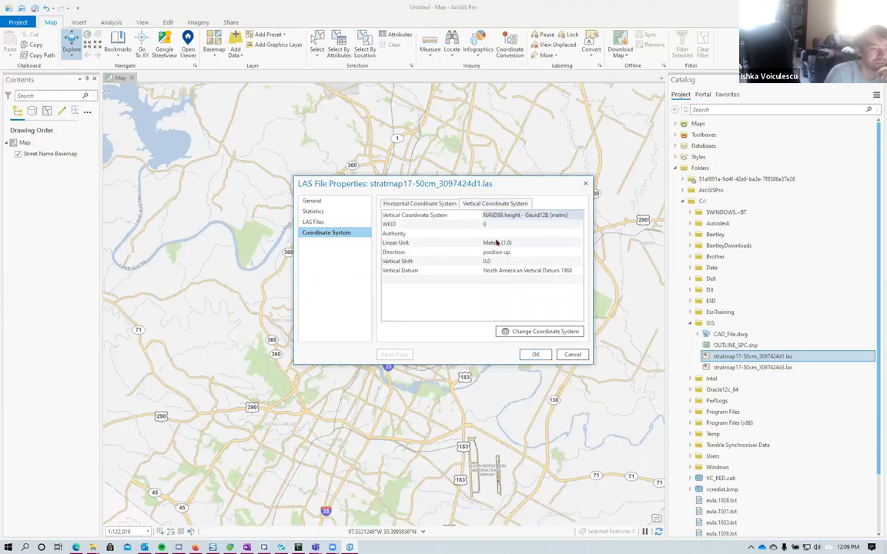
{"action": "left_click", "coordinate": [571, 355]}
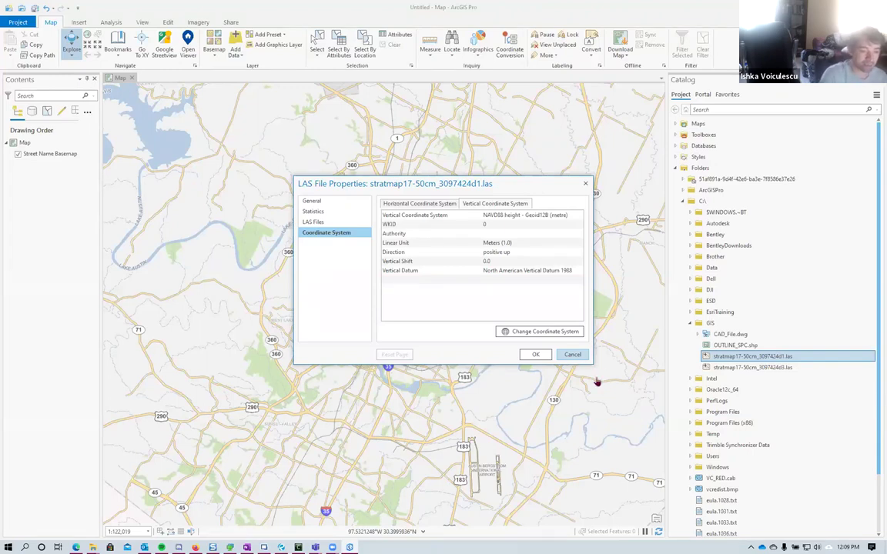
{"action": "left_click", "coordinate": [734, 347]}
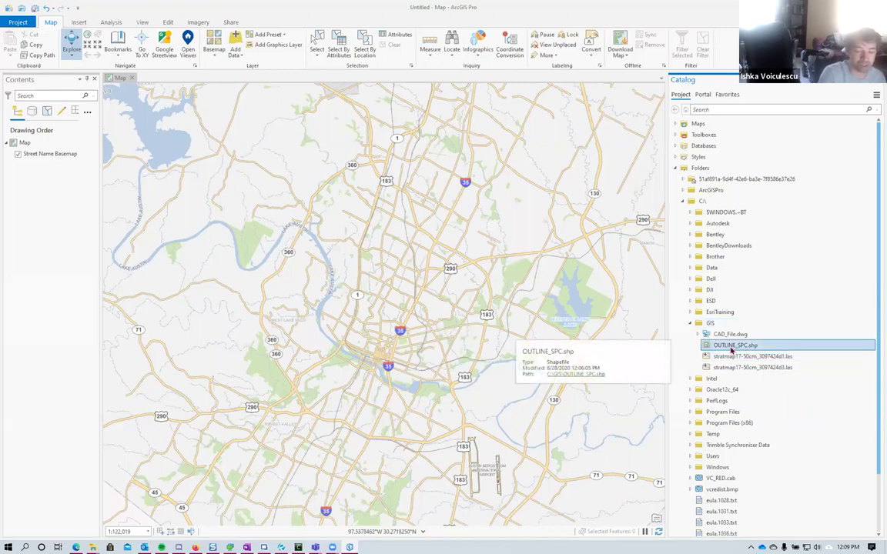
In Map Properties, apply NAD 1983 StatePlane Texas Central FIPS 4203 (US Feet).
{"action": "right_click", "coordinate": [24, 143]}
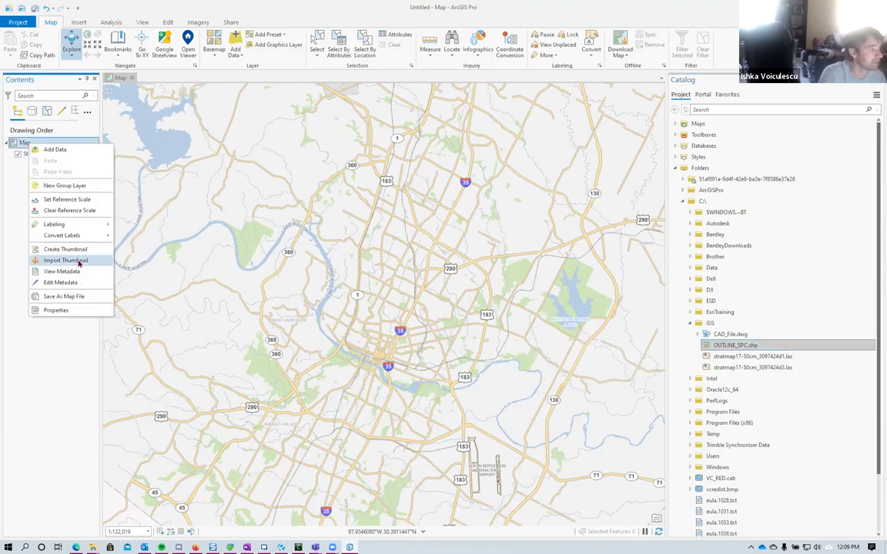
{"action": "left_click", "coordinate": [68, 310]}
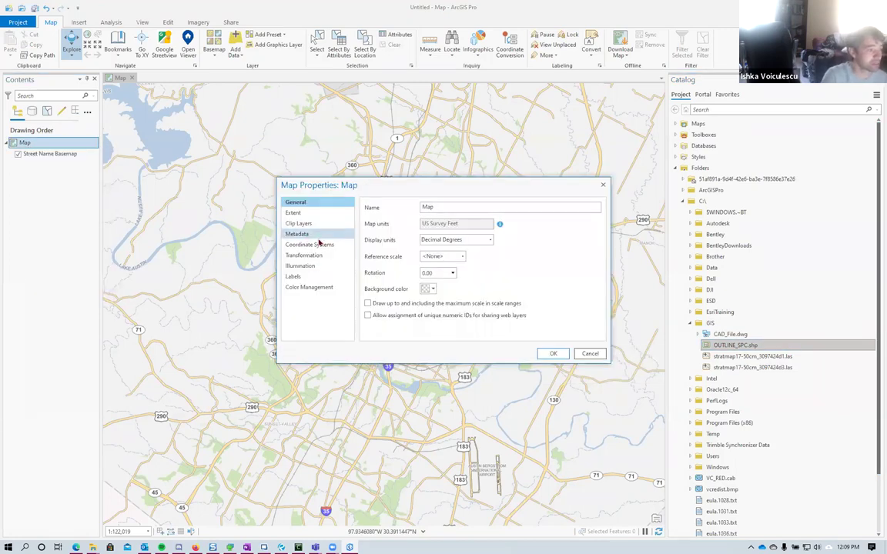
{"action": "left_click", "coordinate": [310, 245]}
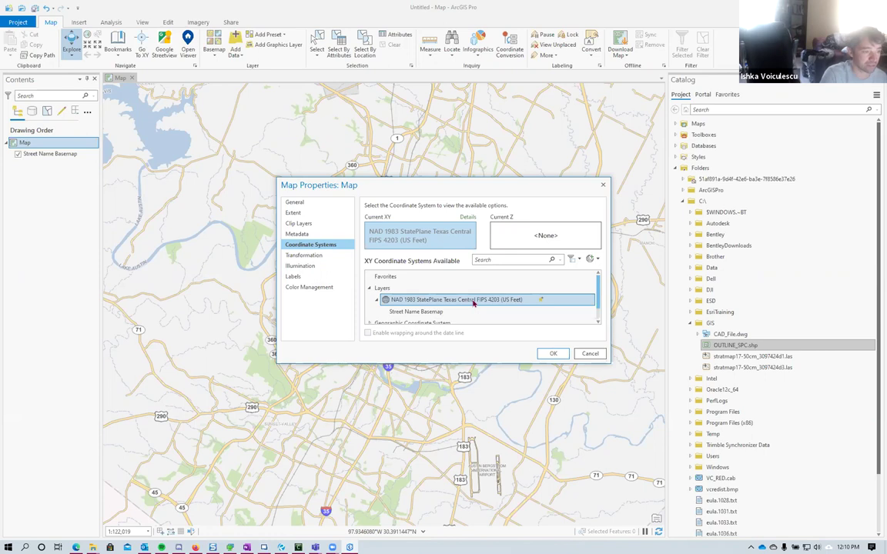
{"action": "left_click", "coordinate": [554, 354]}
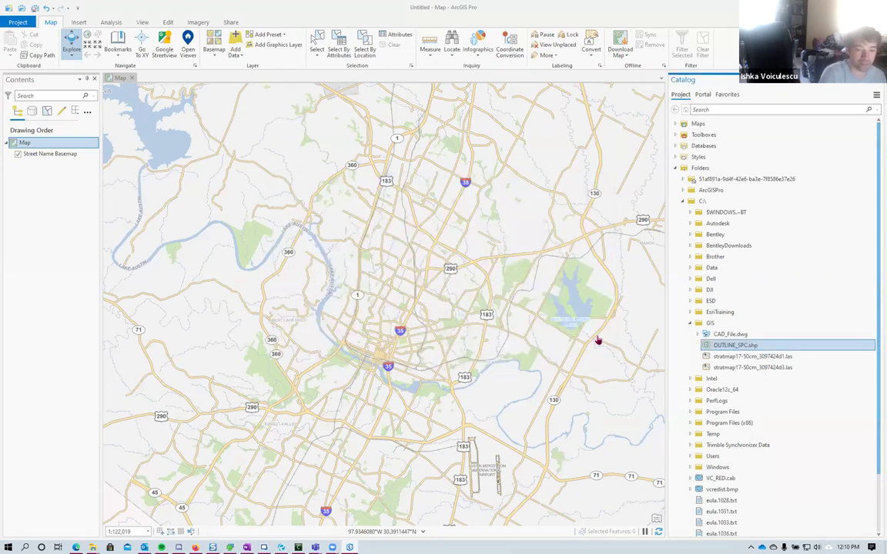
Add OUTLINE_SPC.shp to the map and zoom to the layer's extent near Barton Springs Rd.
{"action": "left_click_drag", "start_coordinate": [734, 349], "coordinate": [604, 352]}
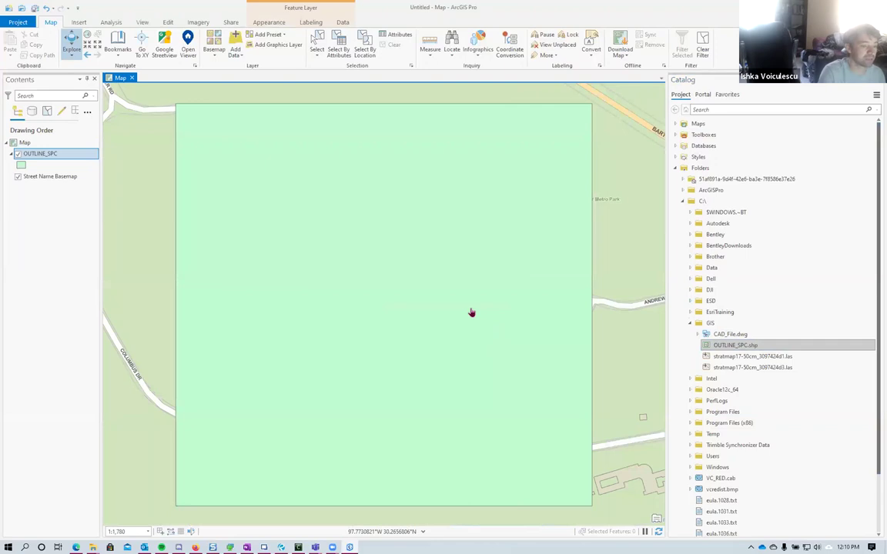
{"action": "scroll", "coordinate": [472, 313], "scroll_direction": "down", "scroll_amount": 4}
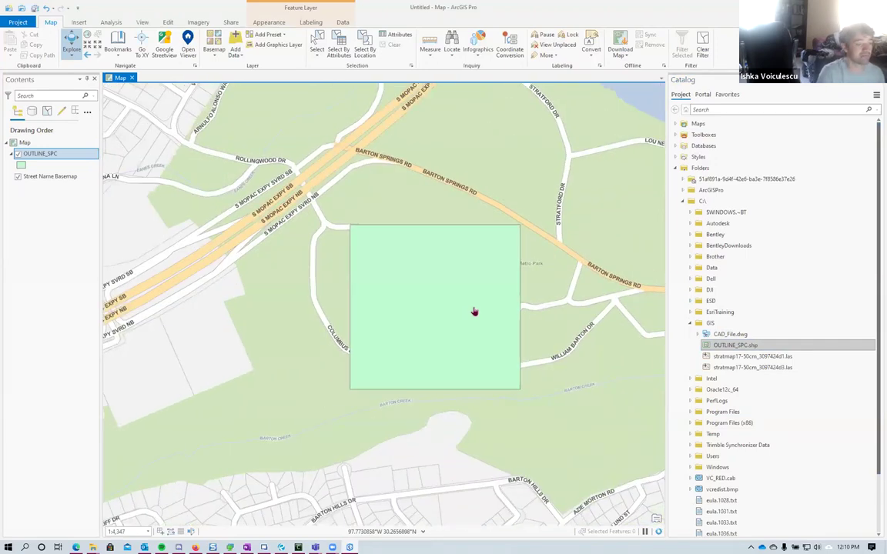
{"action": "scroll", "coordinate": [475, 312], "scroll_direction": "down", "scroll_amount": 2}
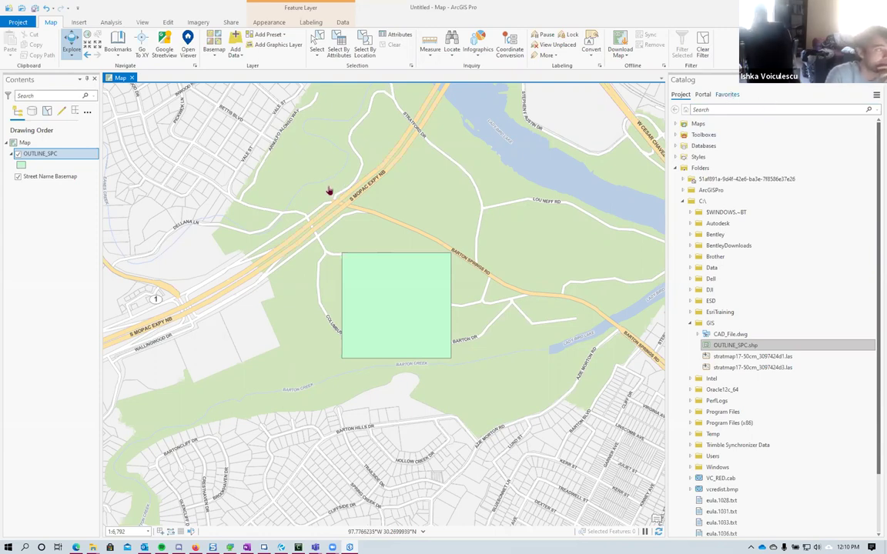
{"action": "left_click", "coordinate": [62, 145]}
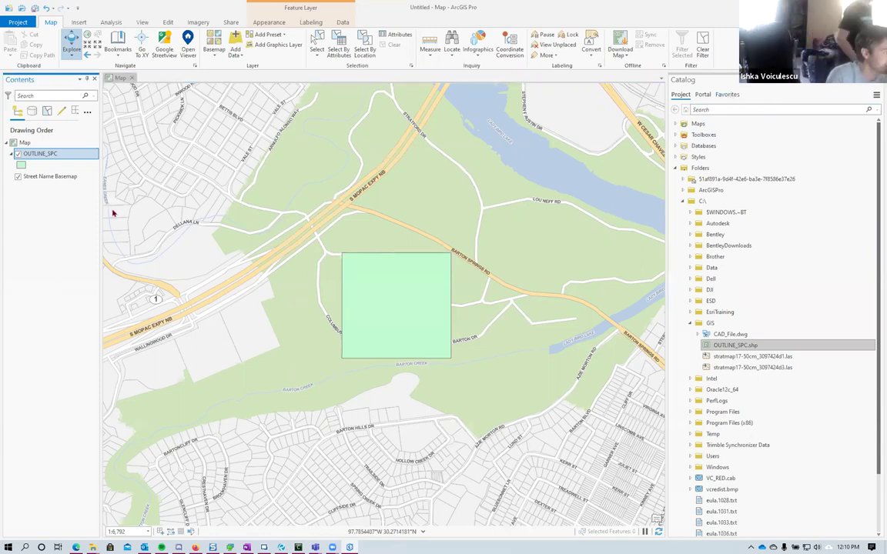
{"action": "right_click", "coordinate": [54, 153]}
{"action": "left_click", "coordinate": [100, 276]}
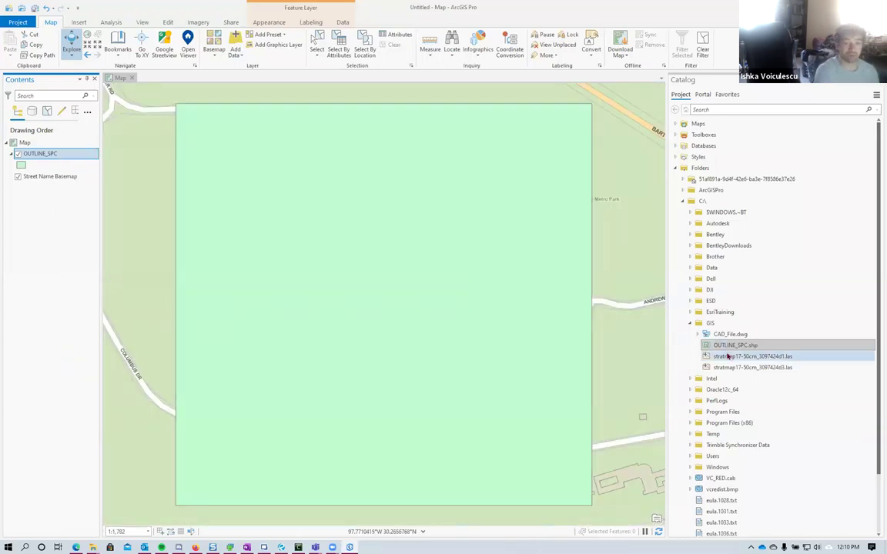
{"action": "mouse_move", "coordinate": [730, 357]}
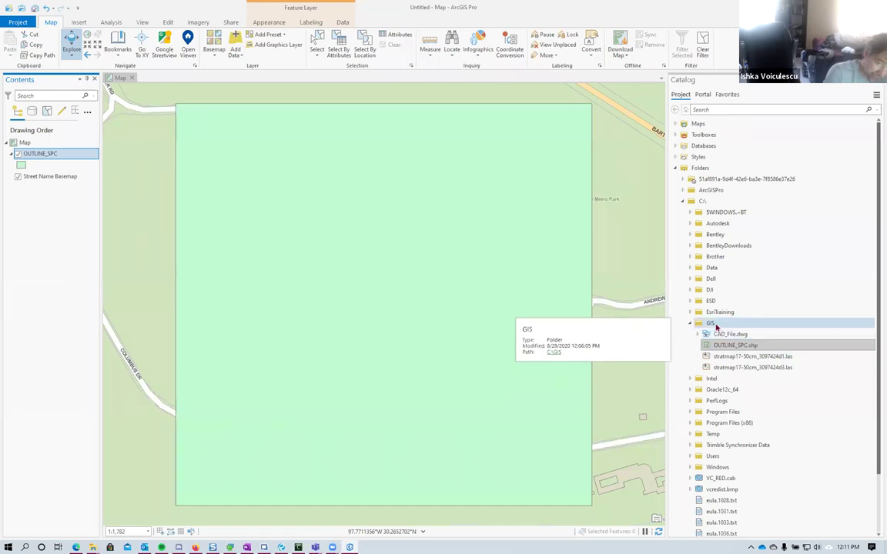
{"action": "right_click", "coordinate": [716, 324]}
{"action": "mouse_move", "coordinate": [773, 368]}
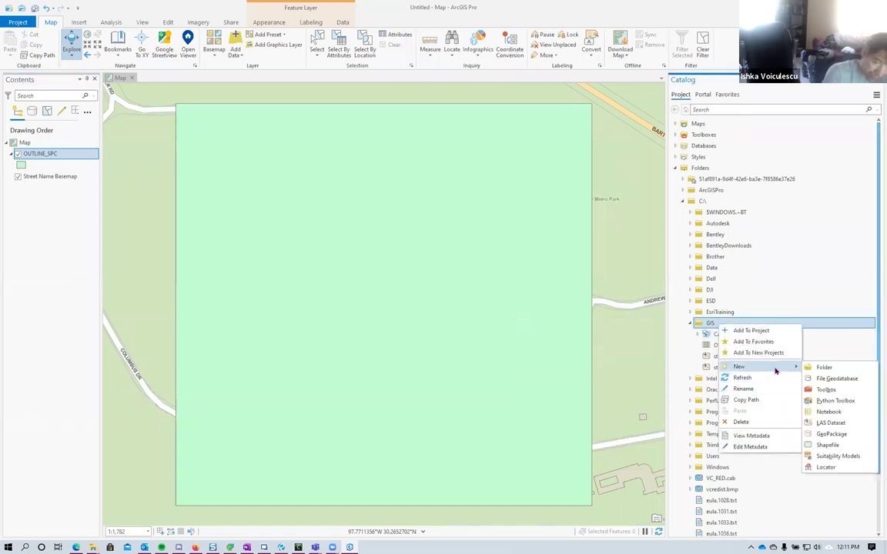
Create New LasDataset.lasd in the GIS folder with the default name.
{"action": "left_click", "coordinate": [840, 429]}
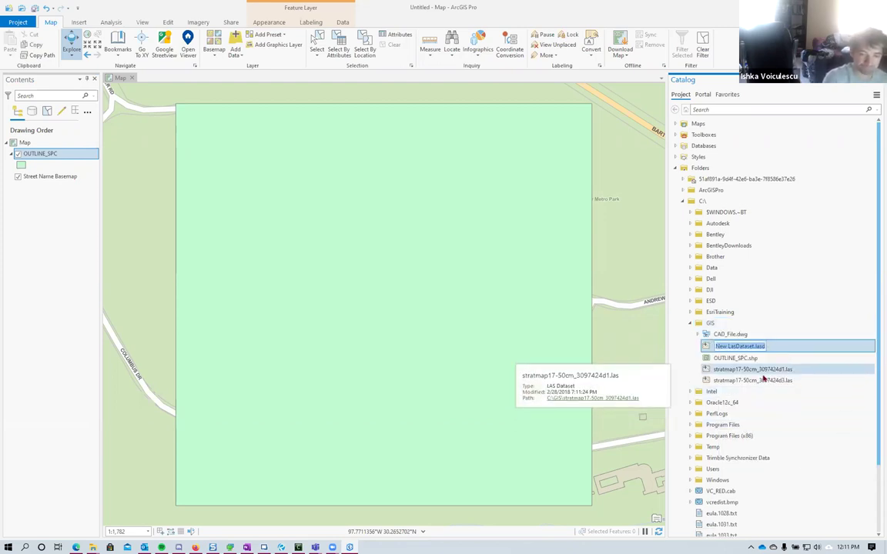
{"action": "key", "text": "Return"}
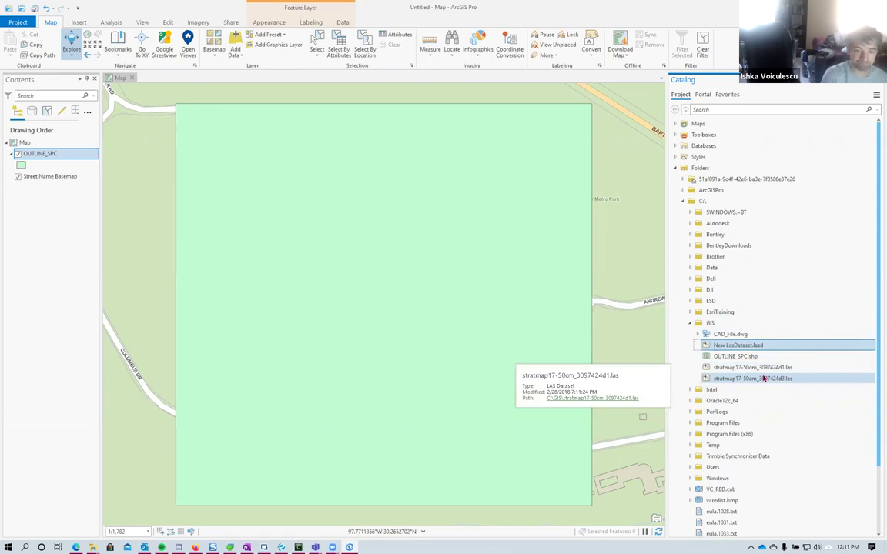
{"action": "right_click", "coordinate": [729, 347]}
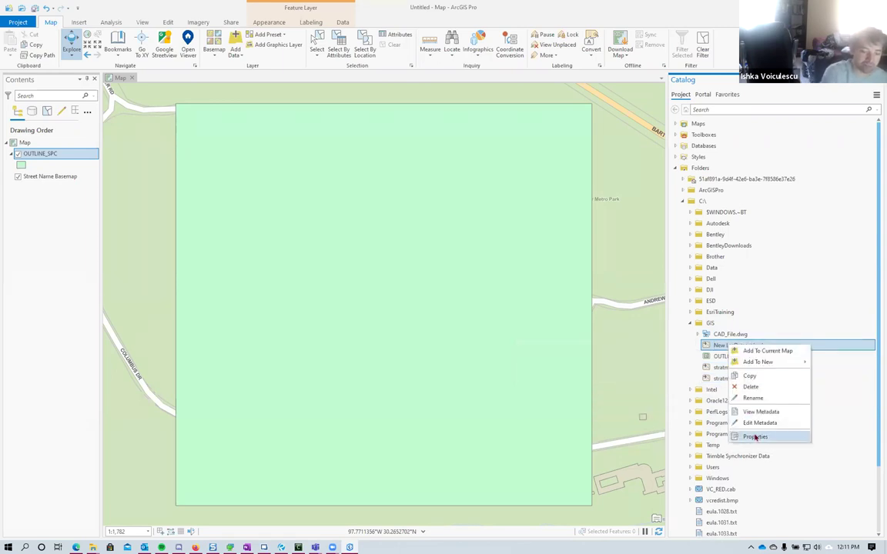
{"action": "left_click", "coordinate": [755, 437]}
Add both stratmap .las files from C:\GIS to the LAS dataset.
{"action": "left_click", "coordinate": [313, 222]}
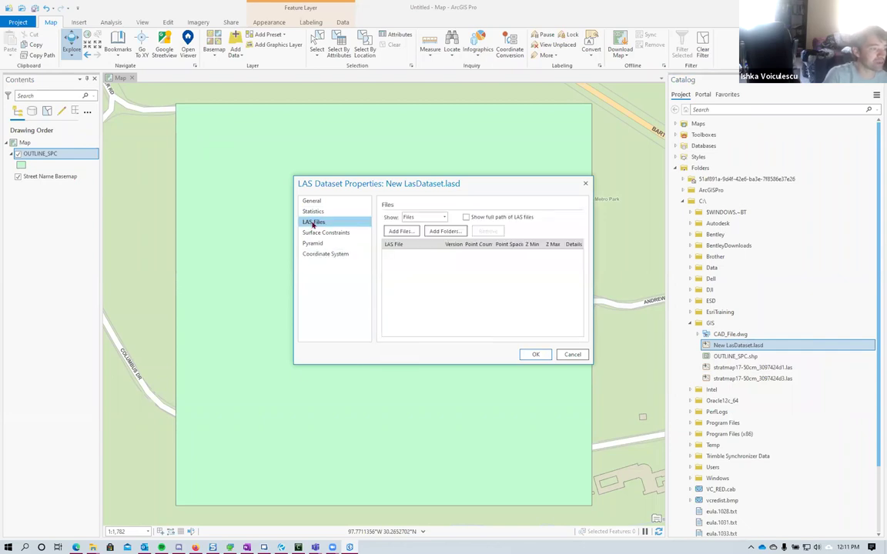
{"action": "left_click", "coordinate": [394, 231]}
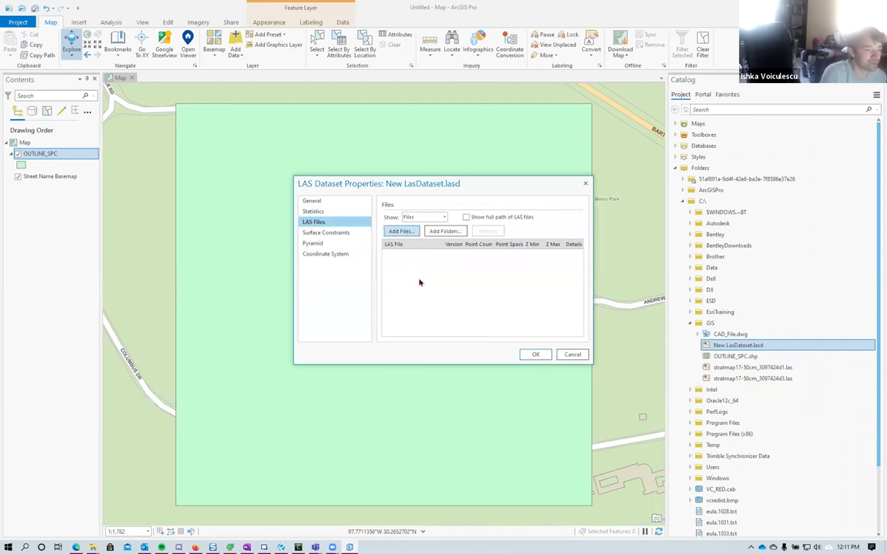
{"action": "left_click", "coordinate": [325, 385]}
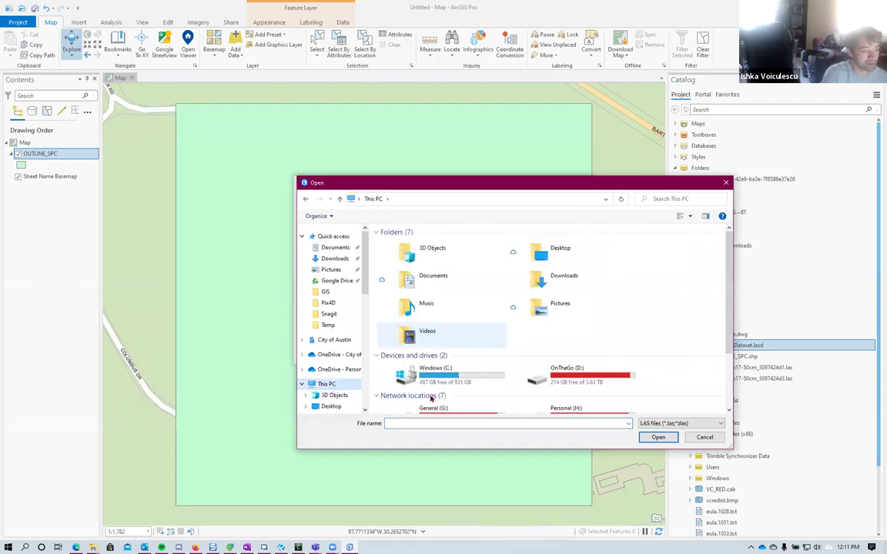
{"action": "double_click", "coordinate": [435, 373]}
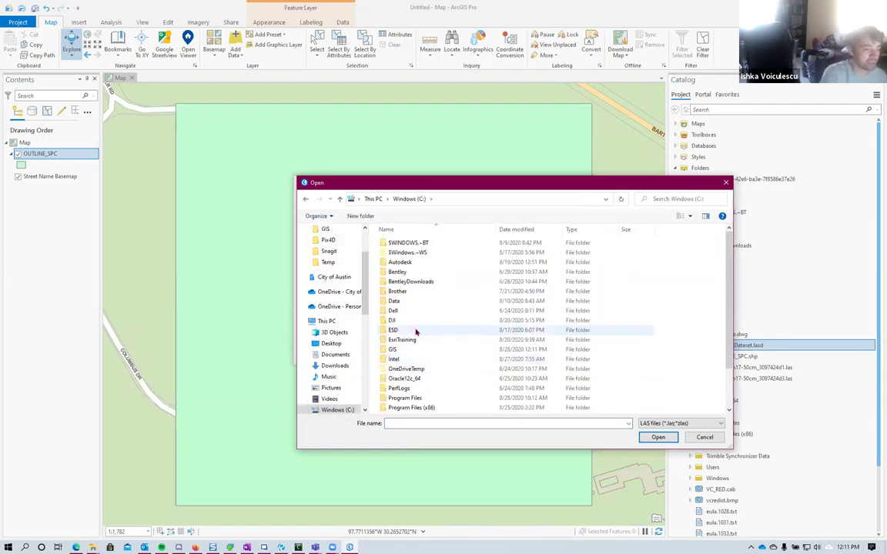
{"action": "double_click", "coordinate": [402, 350]}
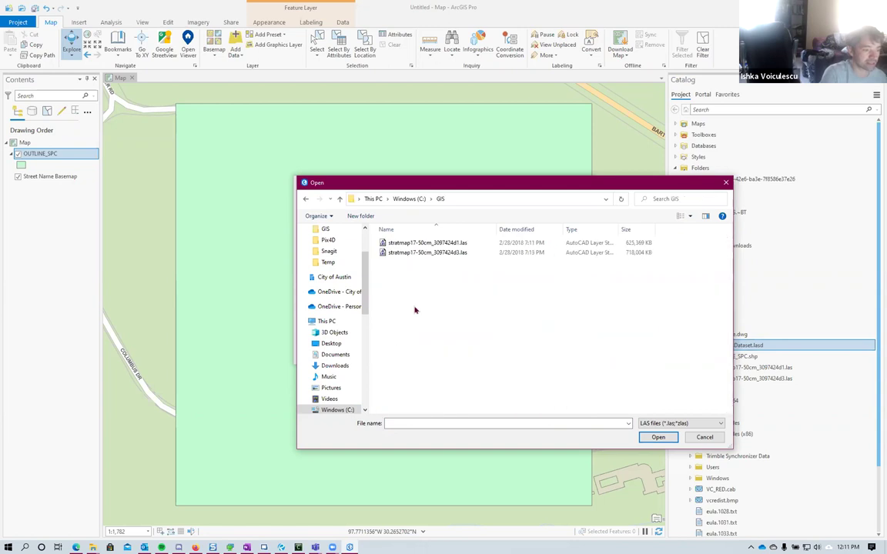
{"action": "left_click", "coordinate": [410, 243]}
{"action": "left_click", "coordinate": [408, 253], "text": "shift"}
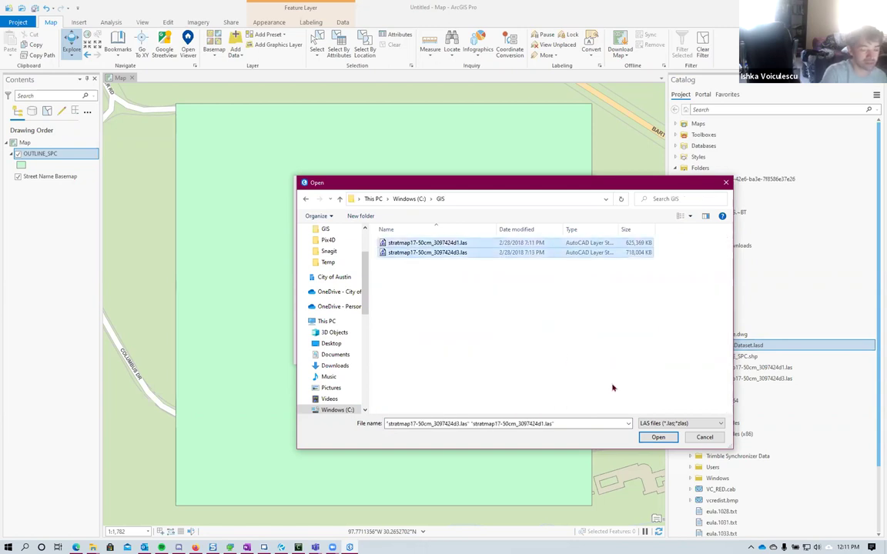
{"action": "left_click", "coordinate": [658, 437]}
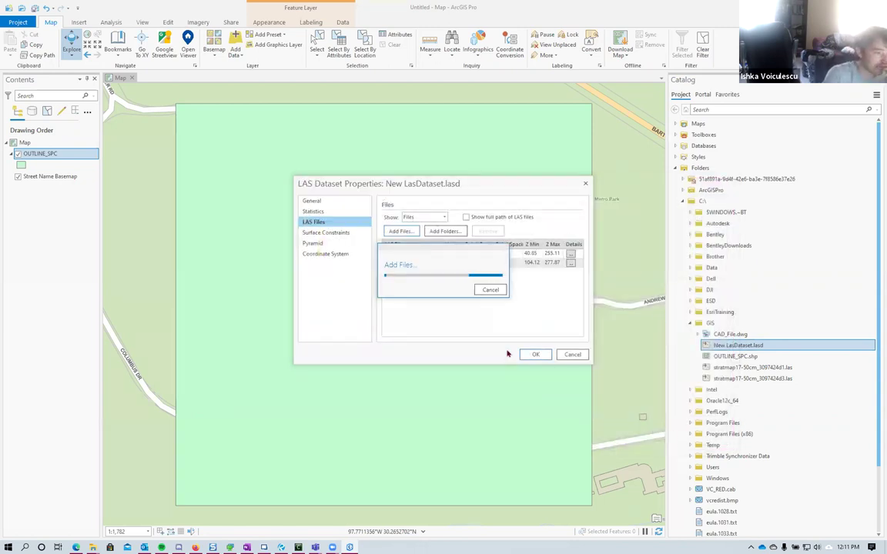
Confirm the NAD 1983 (2011) UTM Zone 14N coordinate system and accept the dataset properties.
{"action": "left_click", "coordinate": [329, 255]}
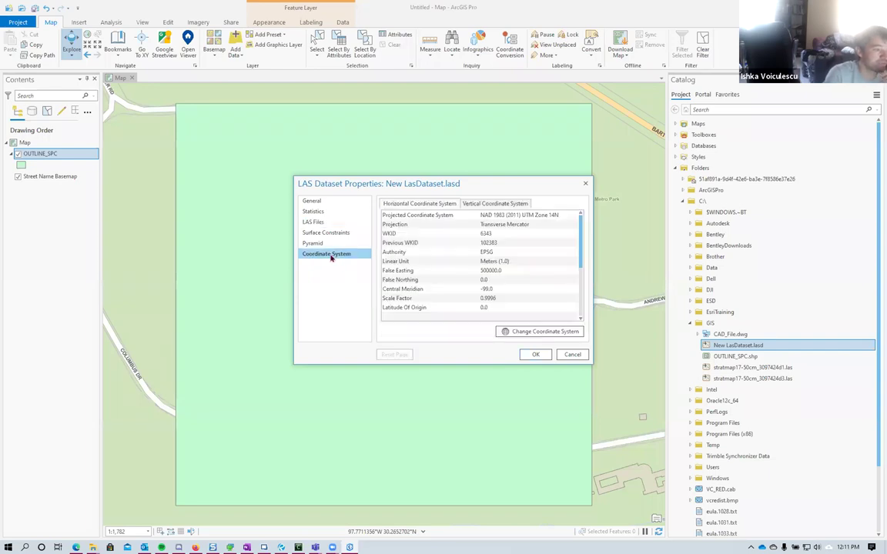
{"action": "left_click", "coordinate": [490, 205]}
{"action": "left_click", "coordinate": [430, 205]}
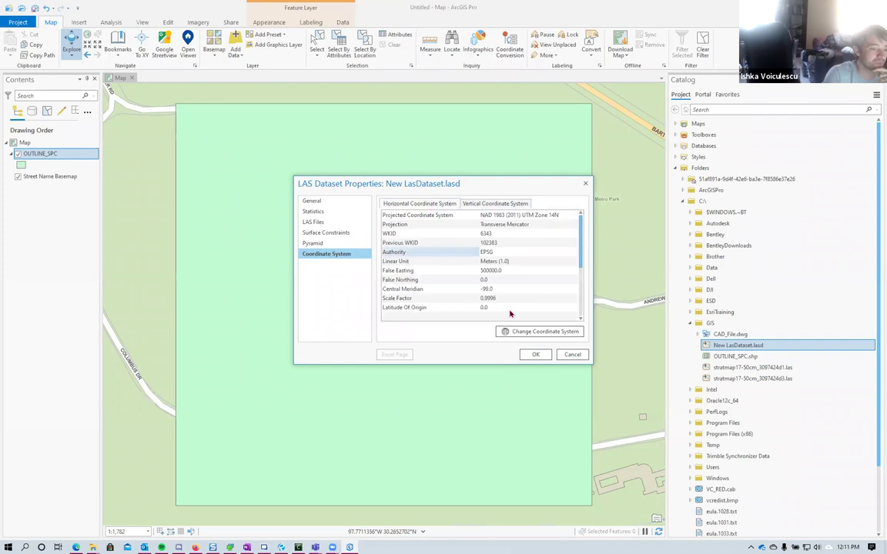
{"action": "left_click", "coordinate": [536, 355]}
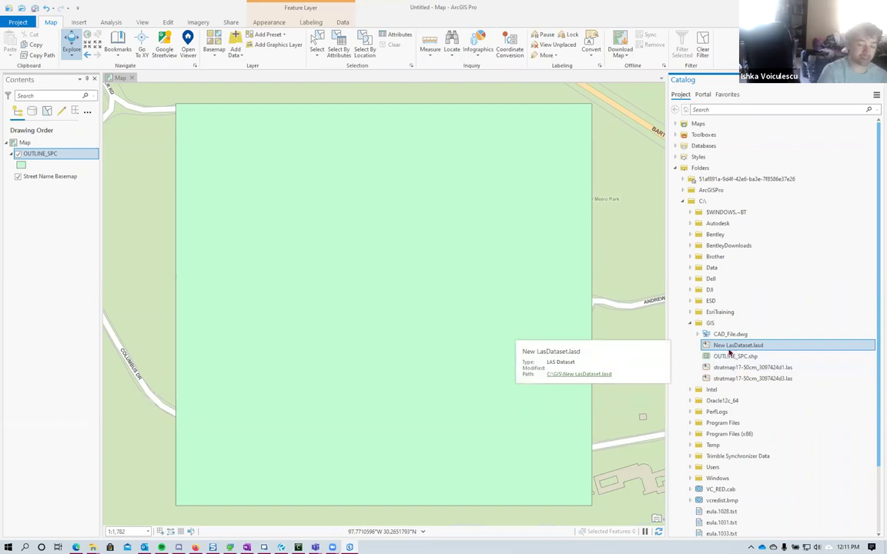
Add New LasDataset.lasd to the map and restyle OUTLINE_SPC with the Black Outline symbol.
{"action": "left_click_drag", "start_coordinate": [727, 348], "coordinate": [635, 356]}
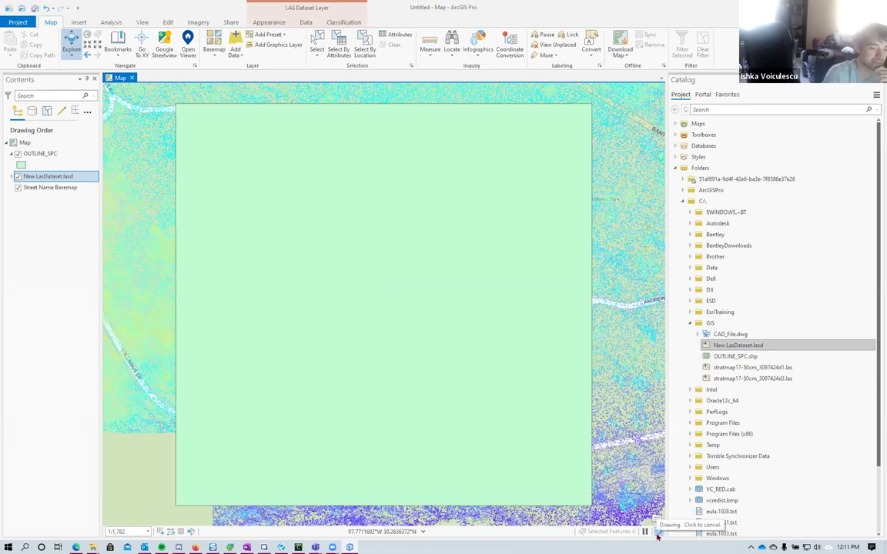
{"action": "left_click", "coordinate": [23, 166]}
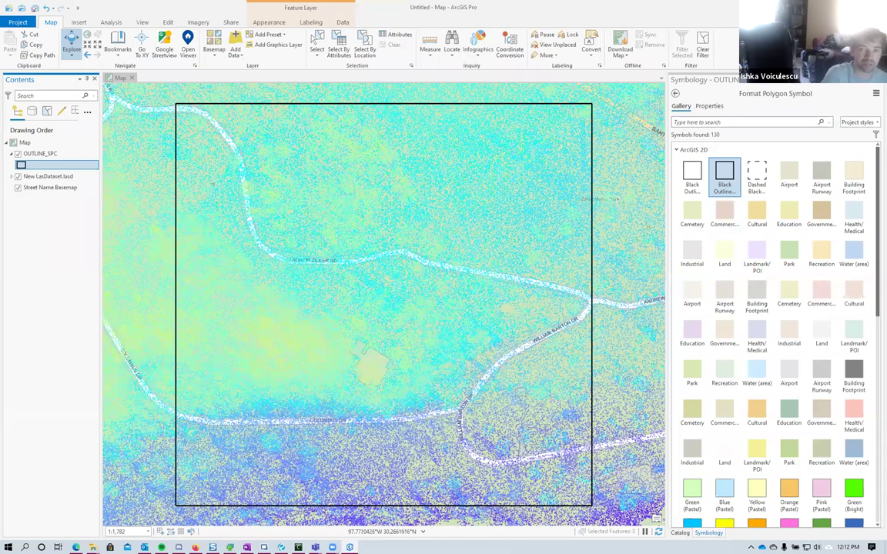
{"action": "left_click", "coordinate": [675, 93]}
{"action": "left_click", "coordinate": [680, 532]}
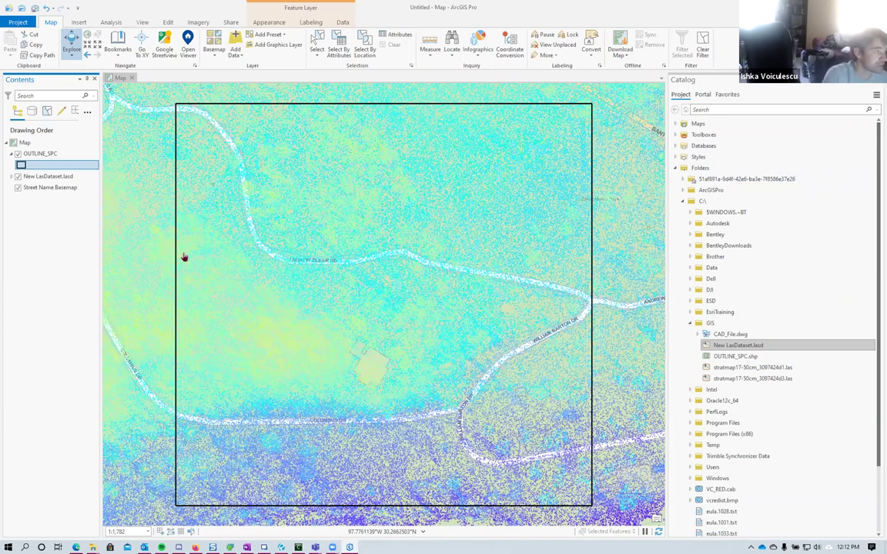
{"action": "left_click", "coordinate": [44, 178]}
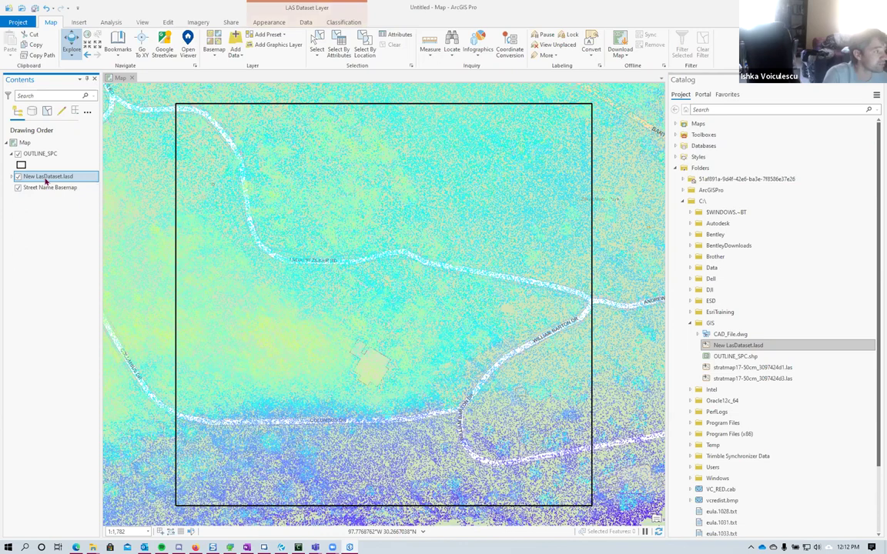
Filter the New LasDataset.lasd layer to show only 2 Ground class points, including return 7.
{"action": "right_click", "coordinate": [46, 180]}
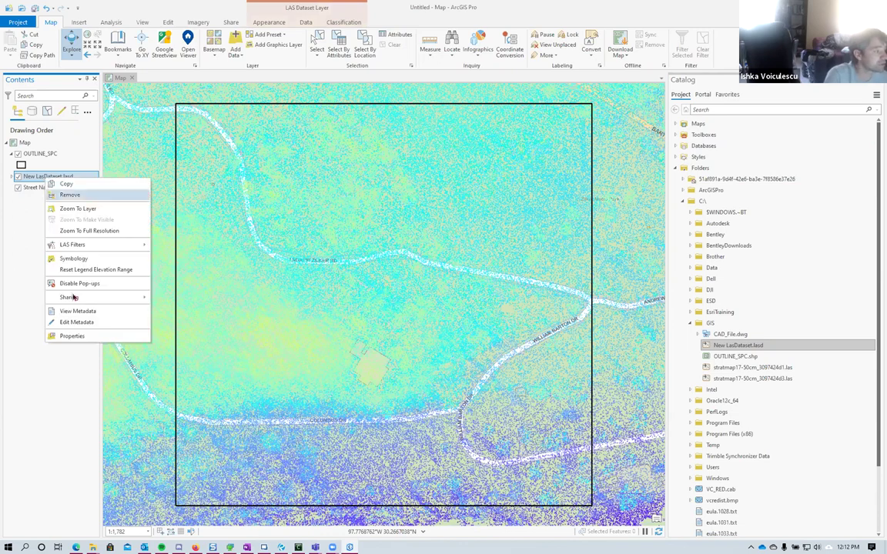
{"action": "left_click", "coordinate": [71, 336]}
{"action": "left_click", "coordinate": [321, 255]}
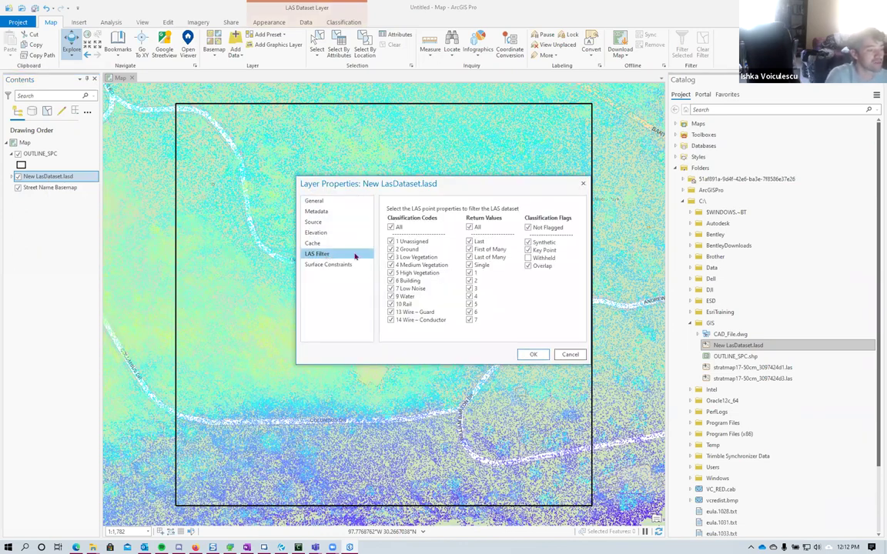
{"action": "left_click", "coordinate": [392, 228]}
{"action": "left_click", "coordinate": [390, 250]}
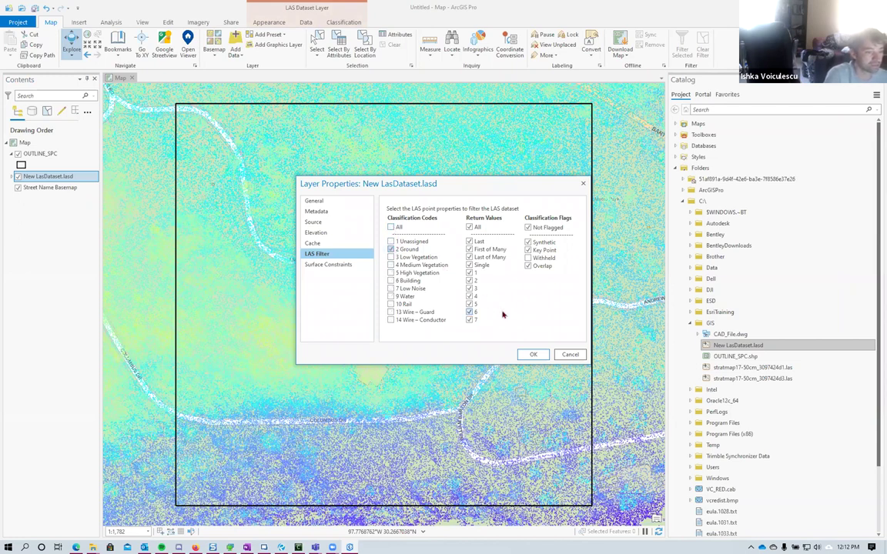
{"action": "left_click", "coordinate": [469, 320]}
{"action": "left_click", "coordinate": [534, 355]}
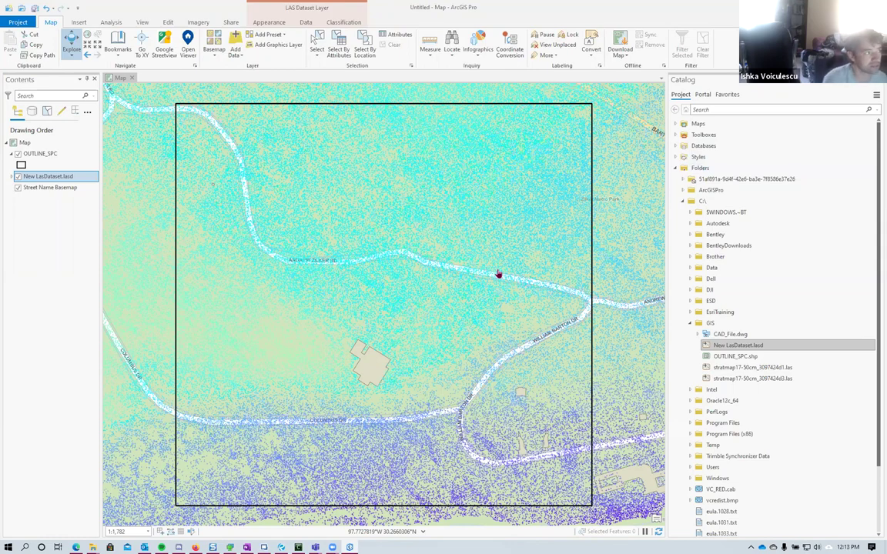
Find LAS Dataset To Raster by searching 'las dataset' and set New LasDataset.lasd as input.
{"action": "left_click", "coordinate": [105, 26]}
{"action": "left_click", "coordinate": [105, 49]}
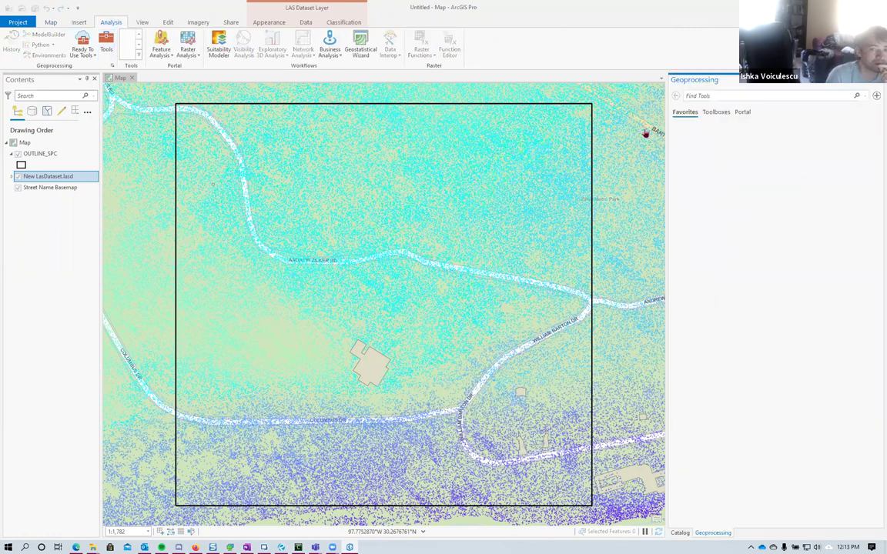
{"action": "left_click", "coordinate": [714, 95]}
{"action": "type", "text": "las data"}
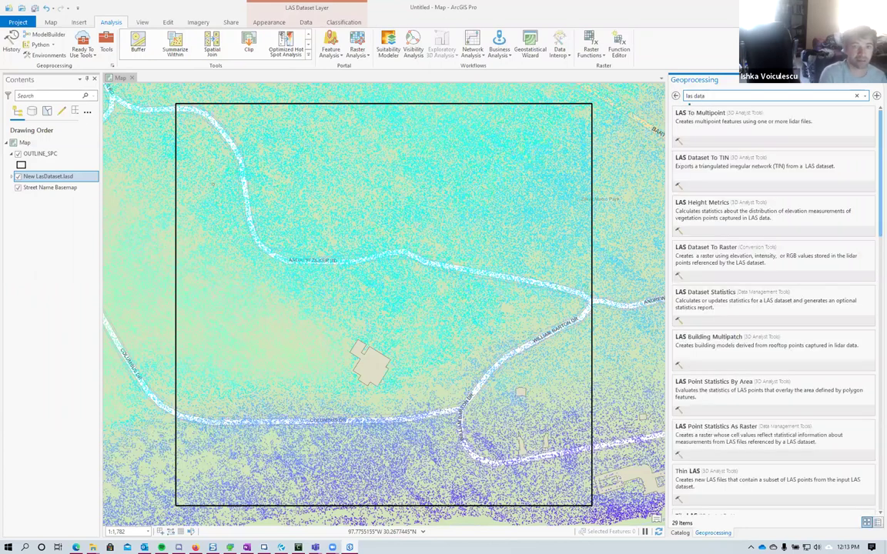
{"action": "type", "text": "set"}
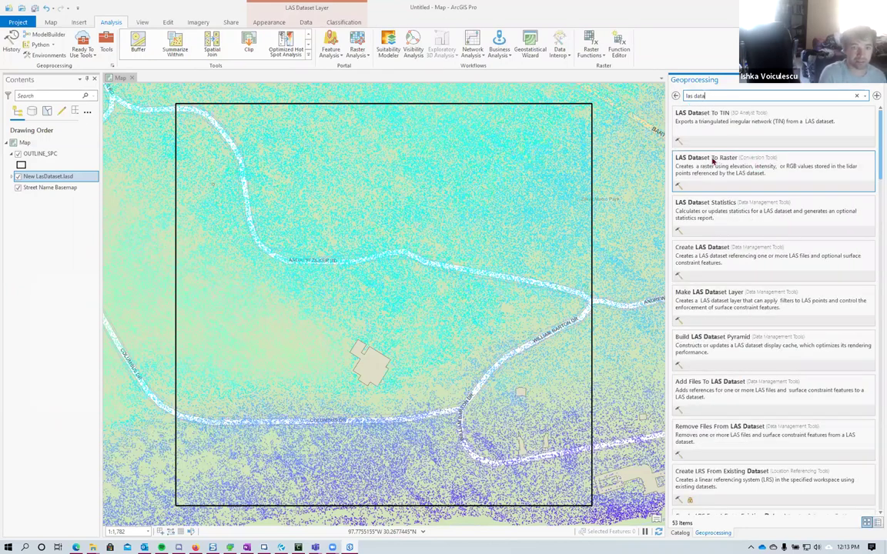
{"action": "left_click", "coordinate": [685, 155]}
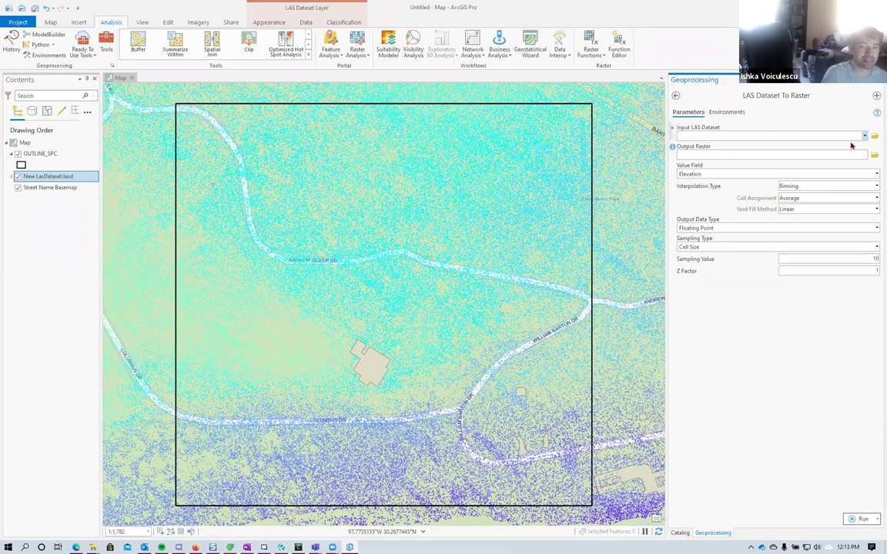
{"action": "left_click", "coordinate": [867, 137]}
{"action": "left_click", "coordinate": [791, 147]}
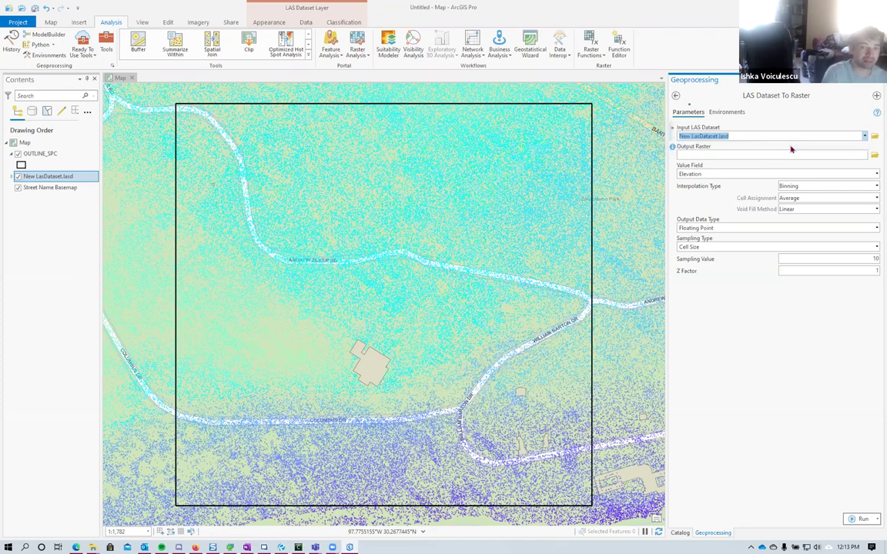
Set the output raster to TOPO_10.tif in the C:\GIS folder.
{"action": "left_click", "coordinate": [874, 155]}
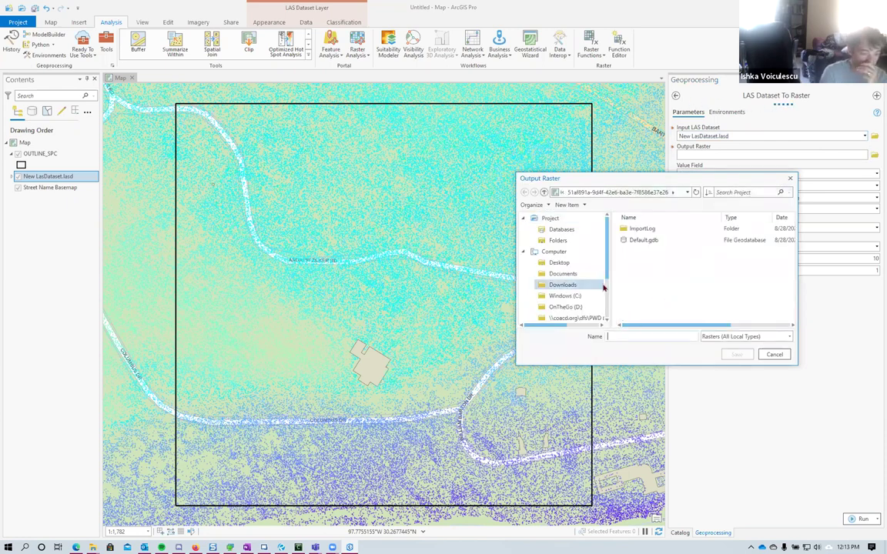
{"action": "left_click", "coordinate": [560, 297]}
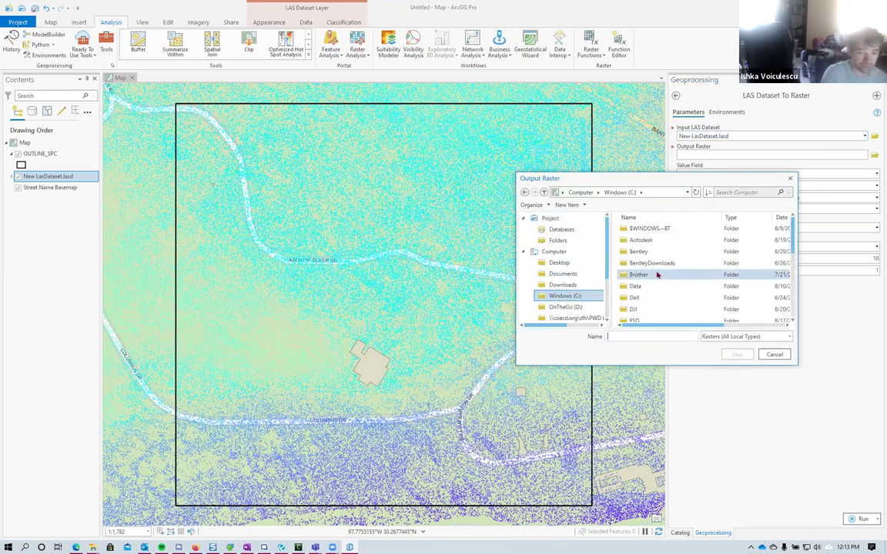
{"action": "scroll", "coordinate": [639, 289], "scroll_direction": "down", "scroll_amount": 3}
{"action": "double_click", "coordinate": [636, 273]}
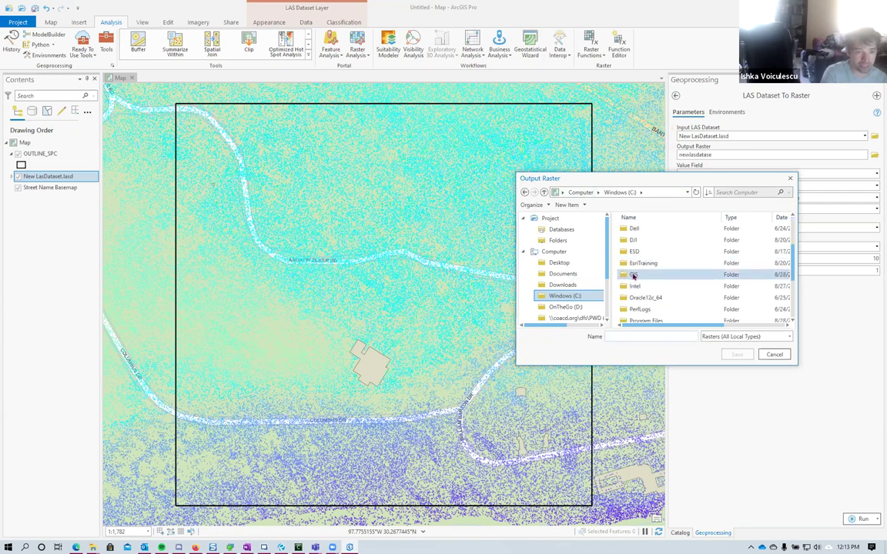
{"action": "left_click", "coordinate": [670, 336]}
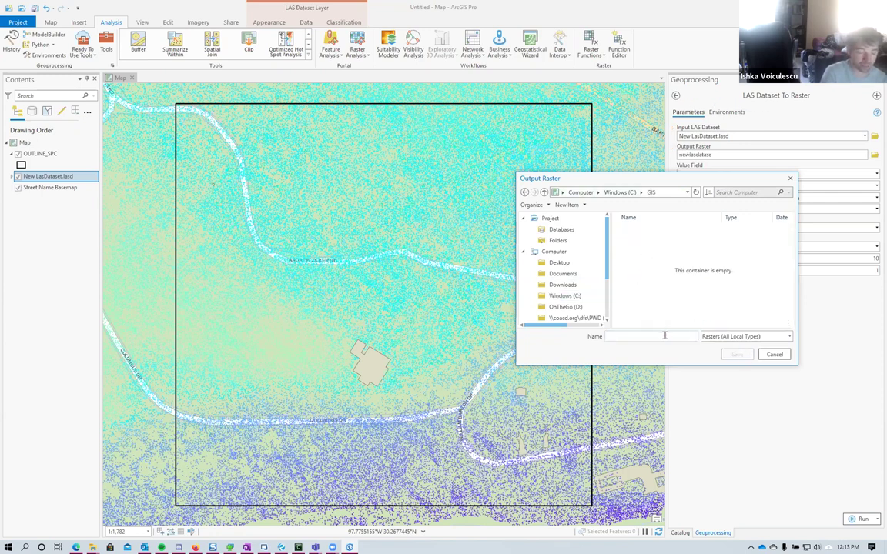
{"action": "type", "text": "TOPO_10.tif"}
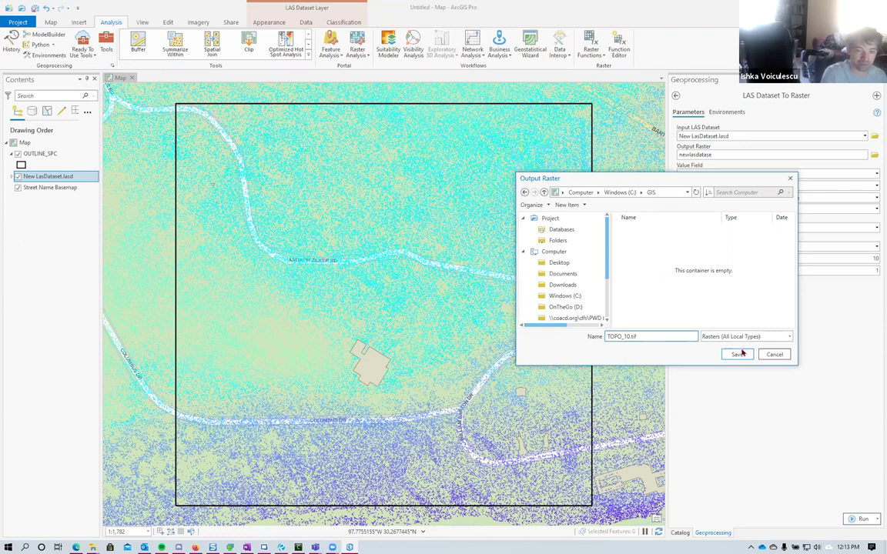
{"action": "left_click", "coordinate": [737, 354]}
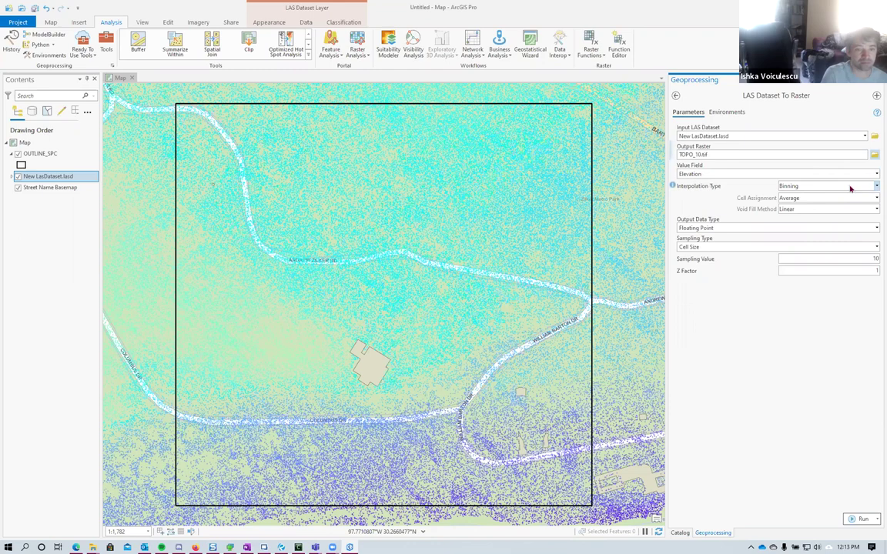
Set interpolation to Triangulation with the Natural Neighbor method and show the Environments settings.
{"action": "left_click", "coordinate": [873, 187]}
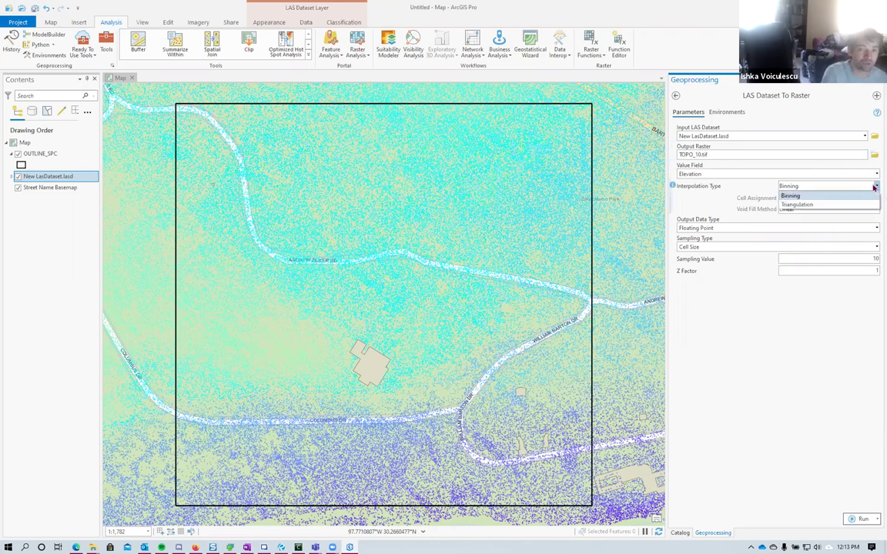
{"action": "left_click", "coordinate": [820, 205]}
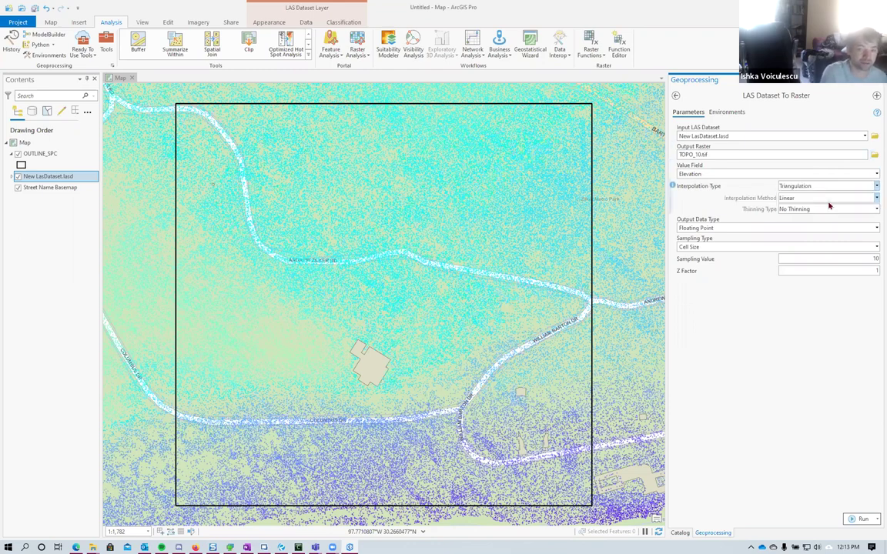
{"action": "left_click", "coordinate": [874, 199]}
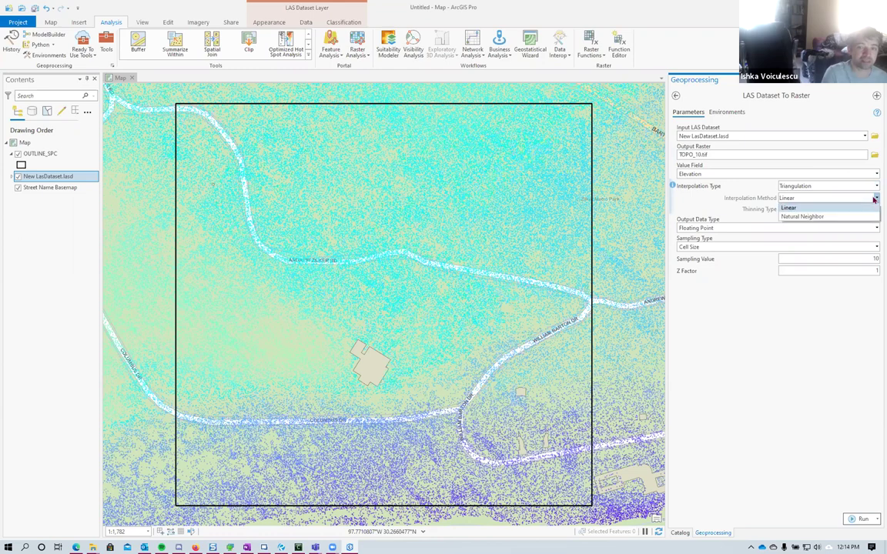
{"action": "left_click", "coordinate": [830, 217]}
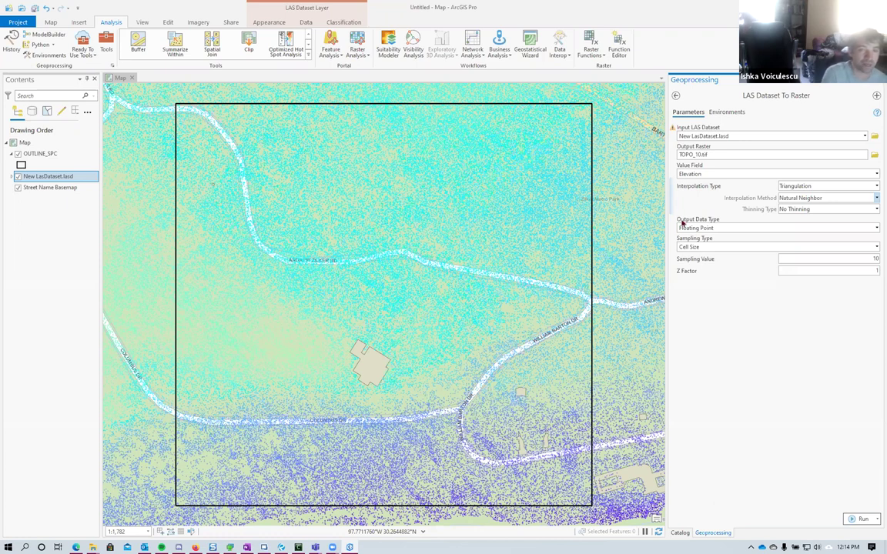
{"action": "left_click", "coordinate": [726, 112]}
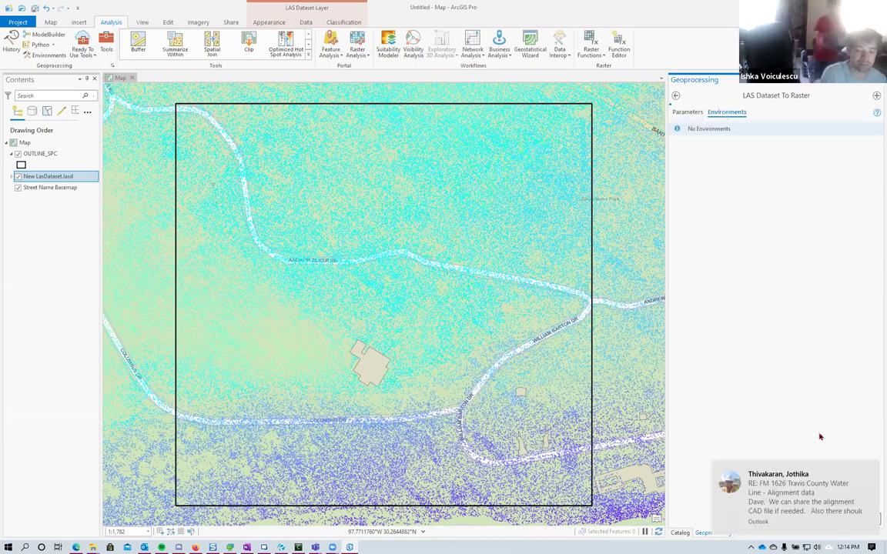
{"action": "left_click", "coordinate": [870, 471]}
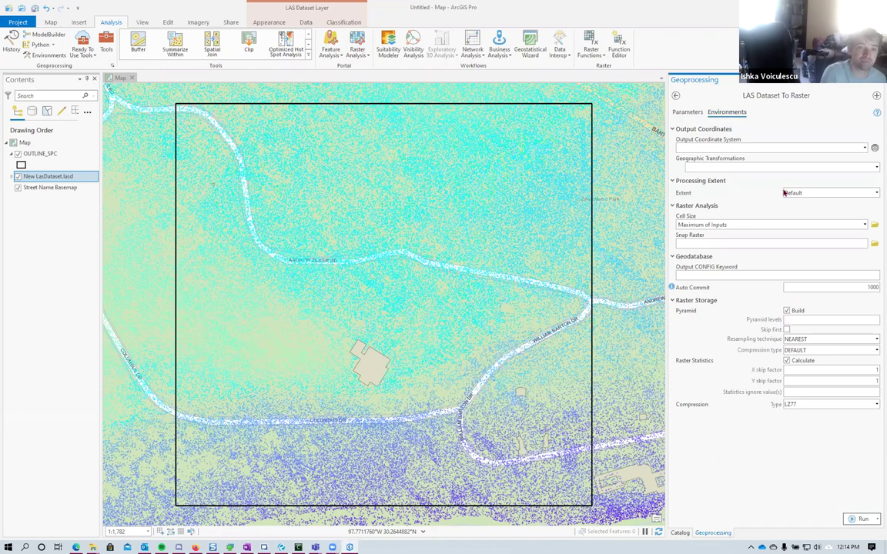
Use the current map's output coordinate system and set the processing extent to As Specified Below.
{"action": "left_click", "coordinate": [864, 148]}
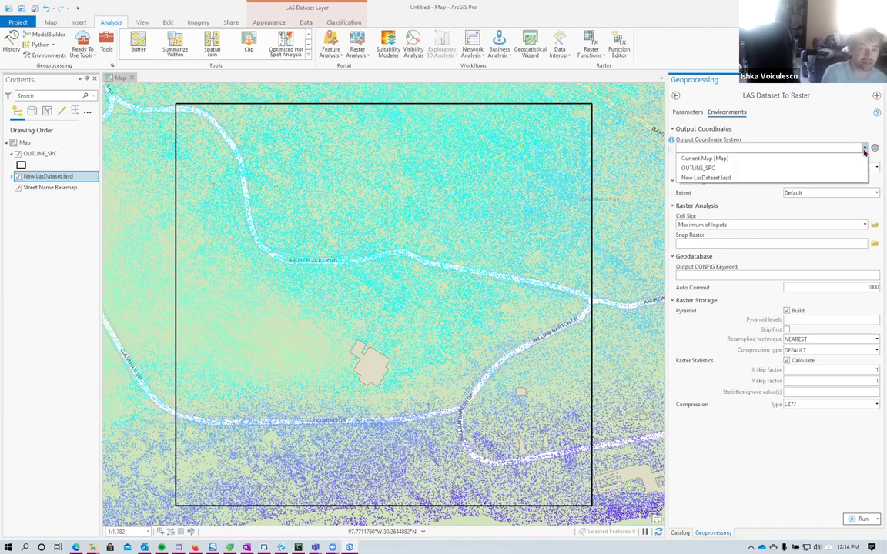
{"action": "left_click", "coordinate": [736, 160]}
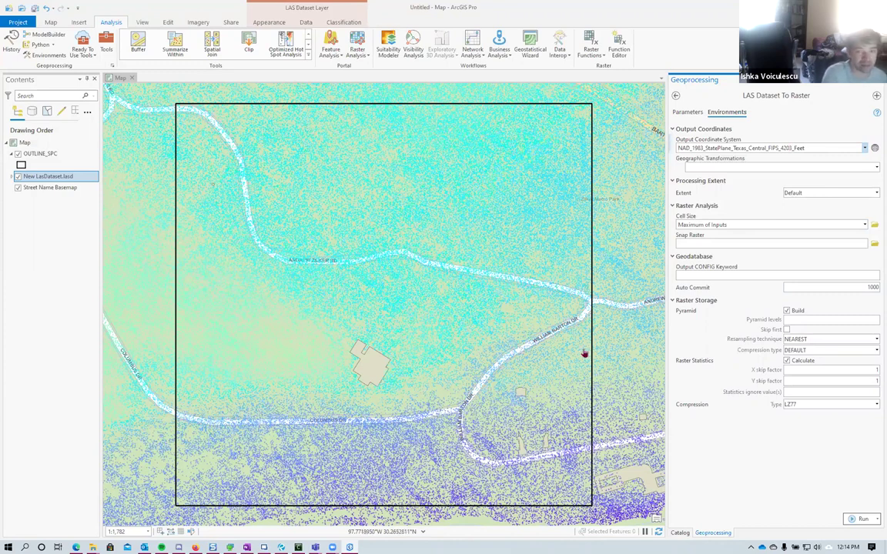
{"action": "left_click", "coordinate": [866, 193]}
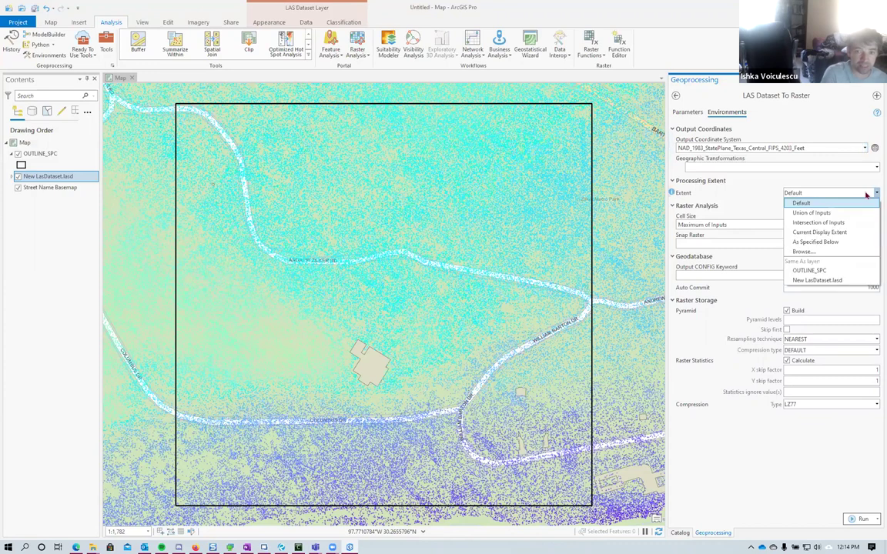
{"action": "left_click", "coordinate": [836, 241]}
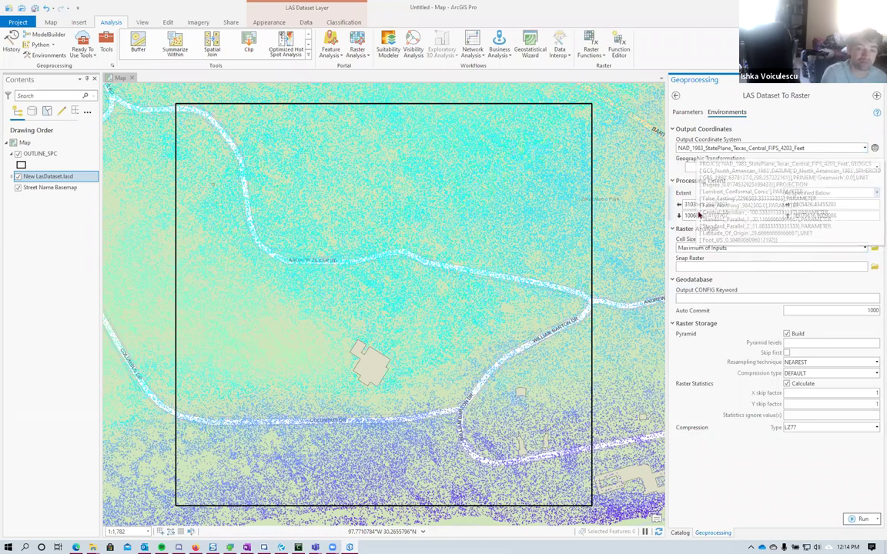
{"action": "left_click", "coordinate": [687, 113]}
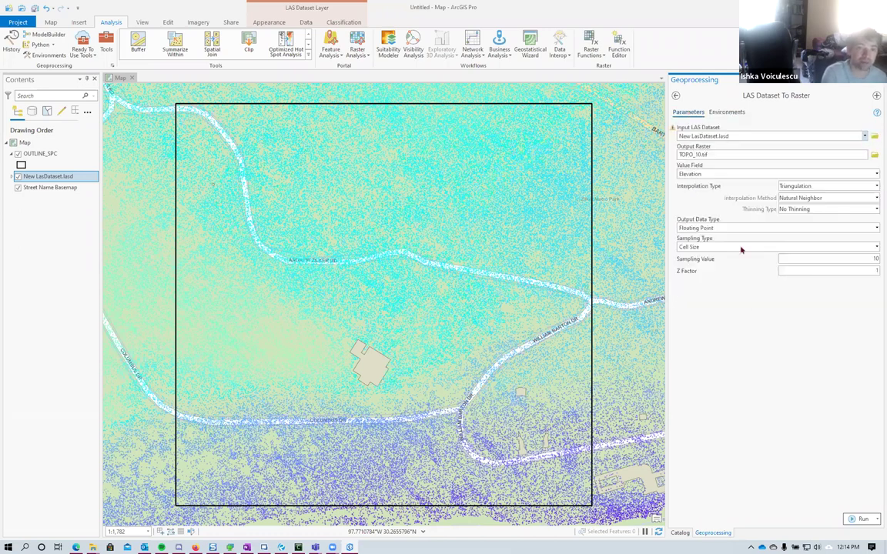
Run LAS Dataset To Raster to create the TOPO_10.tif elevation raster (429.88–529.739).
{"action": "left_click", "coordinate": [861, 520]}
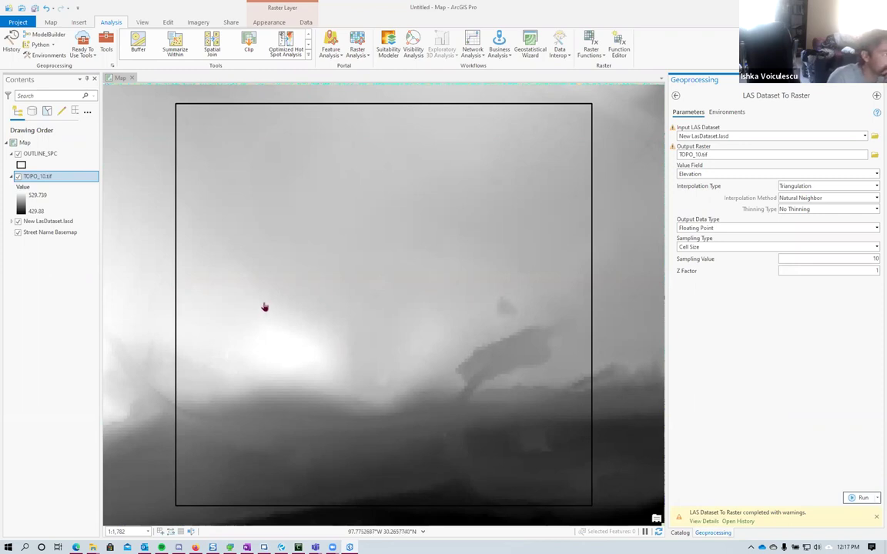
Hide the New LasDataset.lasd point layer and zoom out over the TOPO_10.tif raster.
{"action": "left_click", "coordinate": [18, 221]}
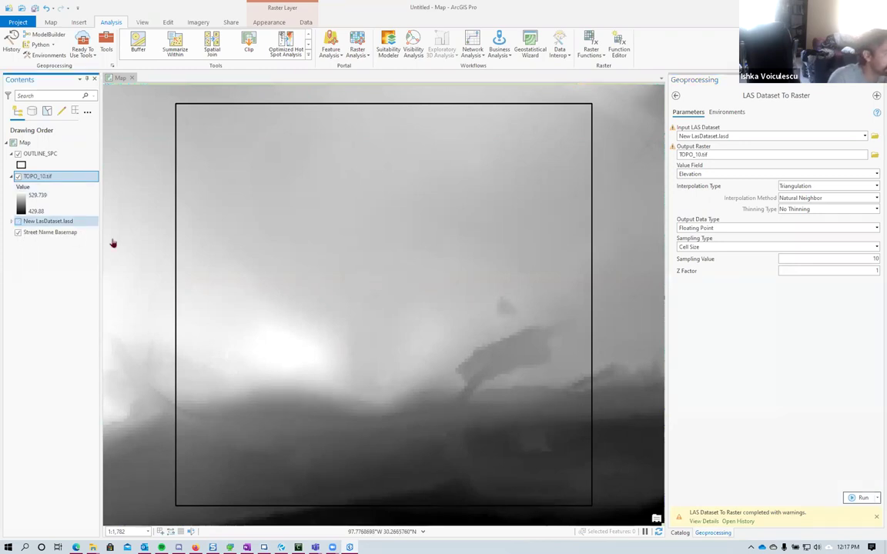
{"action": "scroll", "coordinate": [325, 321], "scroll_direction": "down", "scroll_amount": 2}
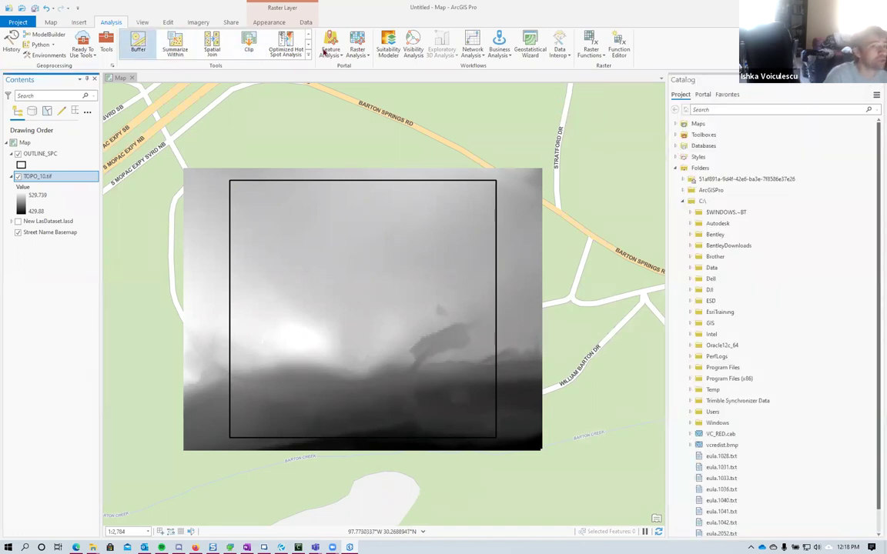
{"action": "left_click", "coordinate": [593, 55]}
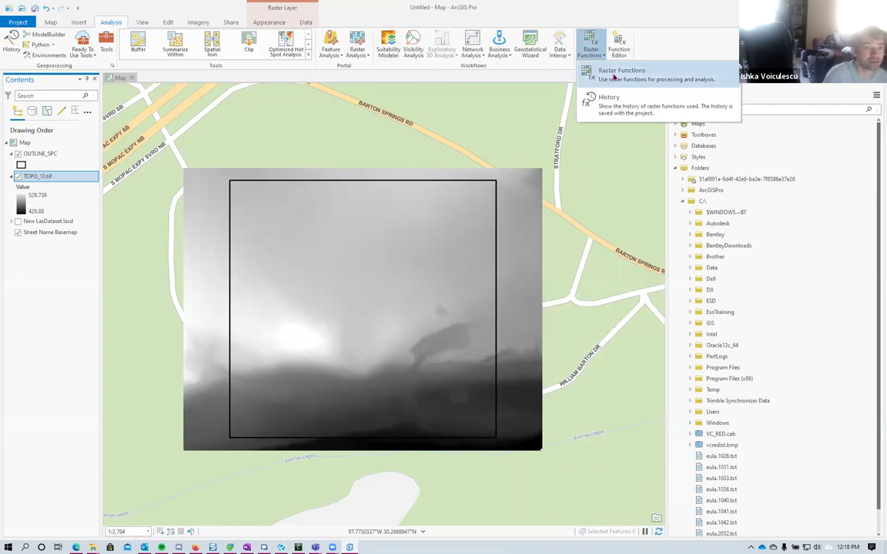
Clip TOPO_10.tif to the OUTLINE_SPC shape as a new layer, then hide TOPO_10.tif.
{"action": "left_click", "coordinate": [595, 72]}
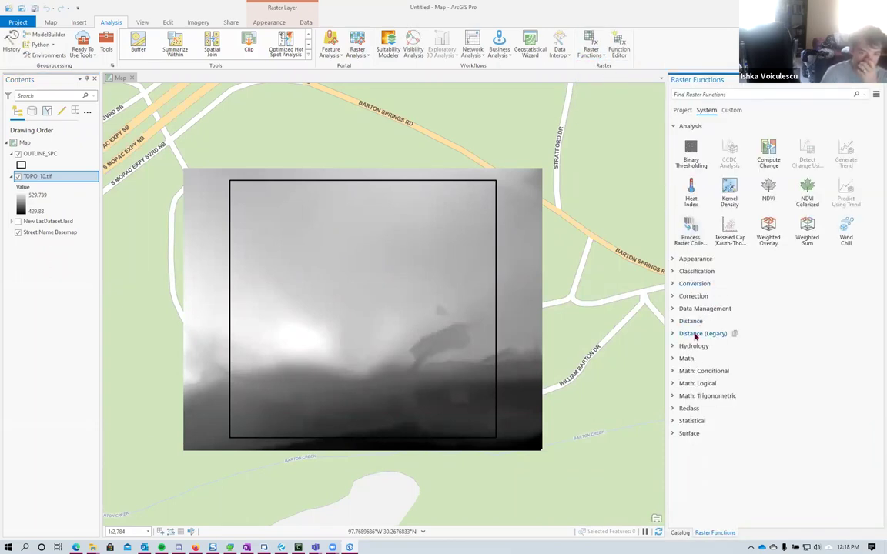
{"action": "left_click", "coordinate": [673, 309]}
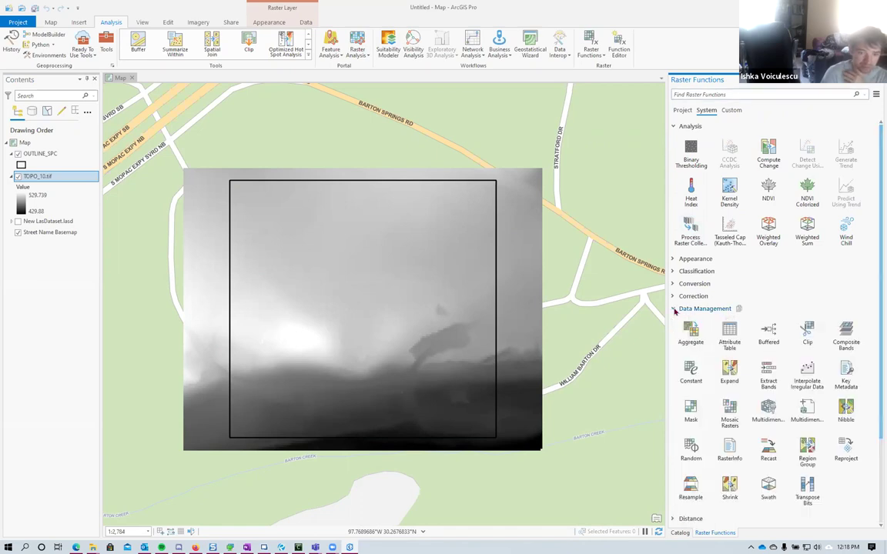
{"action": "left_click", "coordinate": [798, 336]}
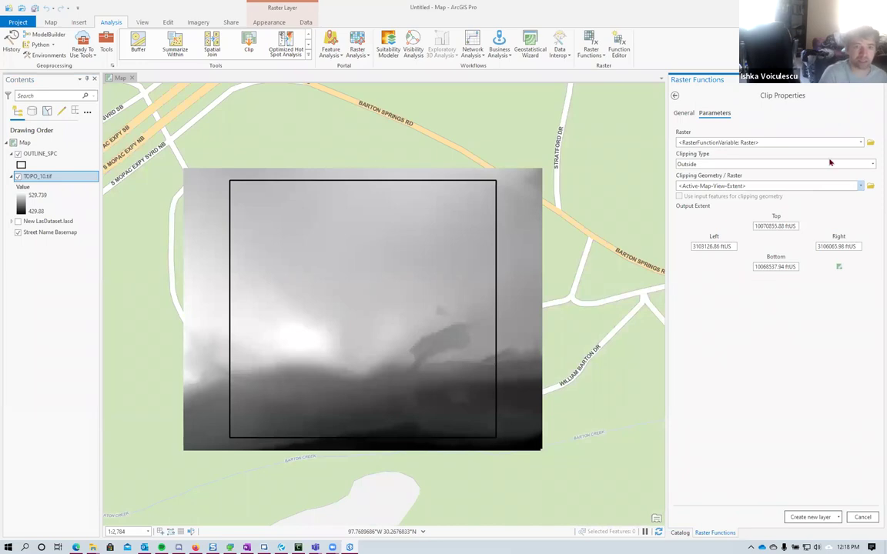
{"action": "left_click", "coordinate": [860, 143]}
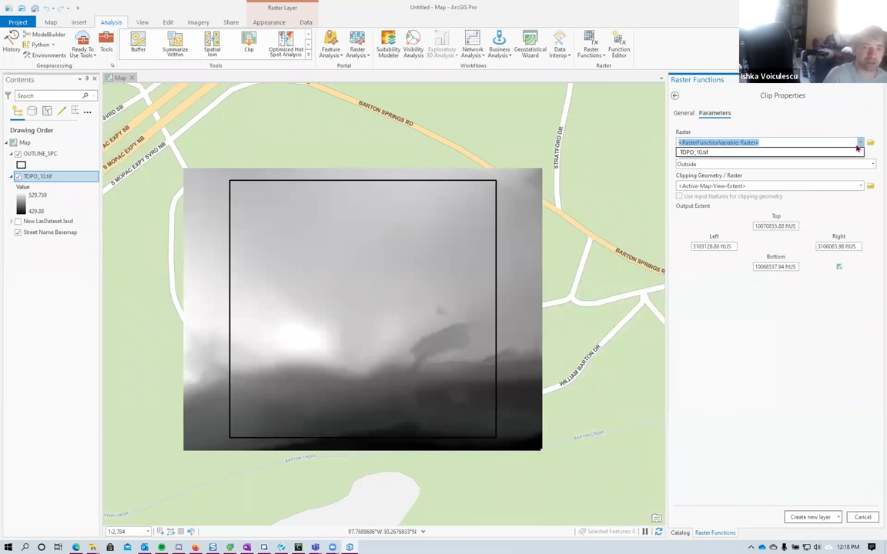
{"action": "left_click", "coordinate": [782, 154]}
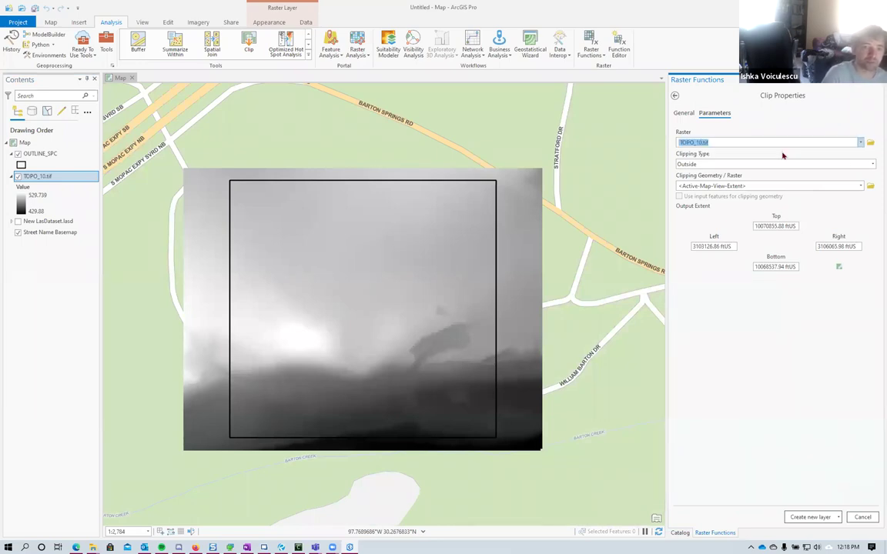
{"action": "left_click", "coordinate": [860, 185]}
{"action": "left_click", "coordinate": [766, 196]}
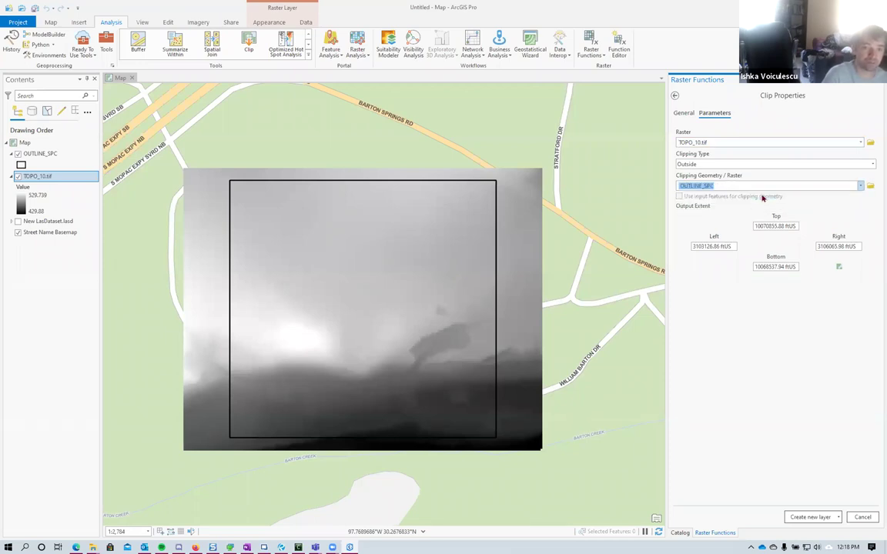
{"action": "left_click", "coordinate": [679, 197]}
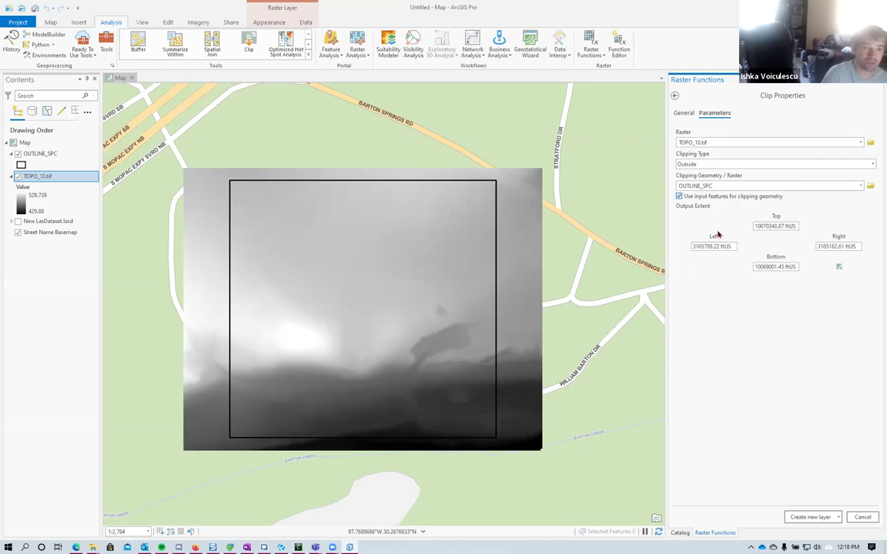
{"action": "left_click", "coordinate": [813, 516]}
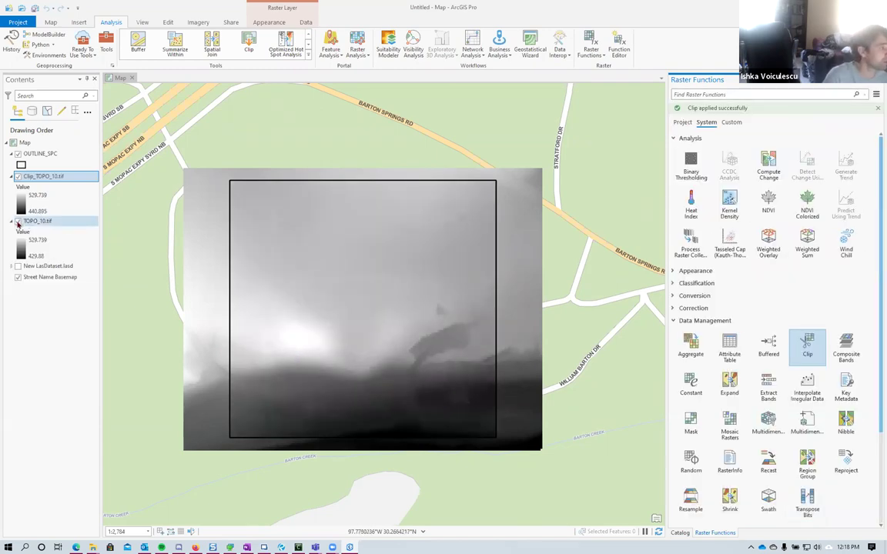
{"action": "left_click", "coordinate": [18, 222]}
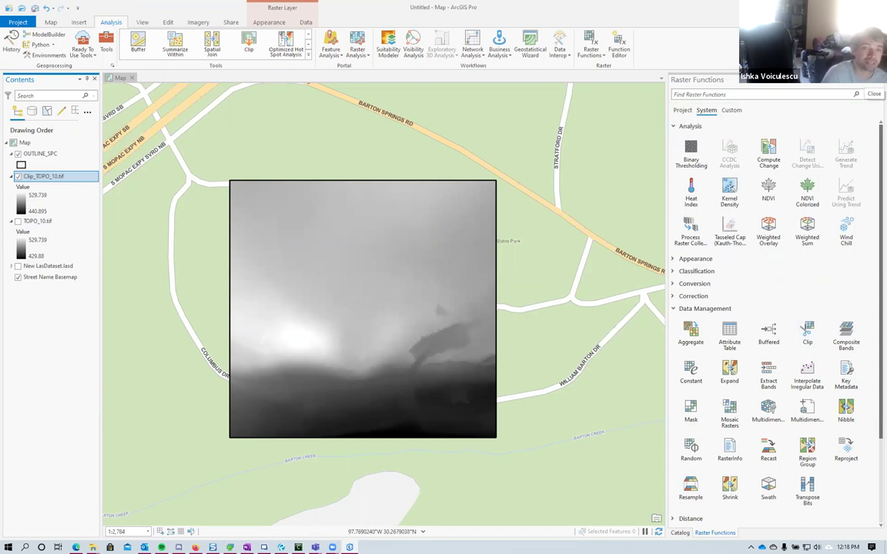
Close the Raster Functions pane and zoom in on the clipped elevation raster.
{"action": "left_click", "coordinate": [877, 79]}
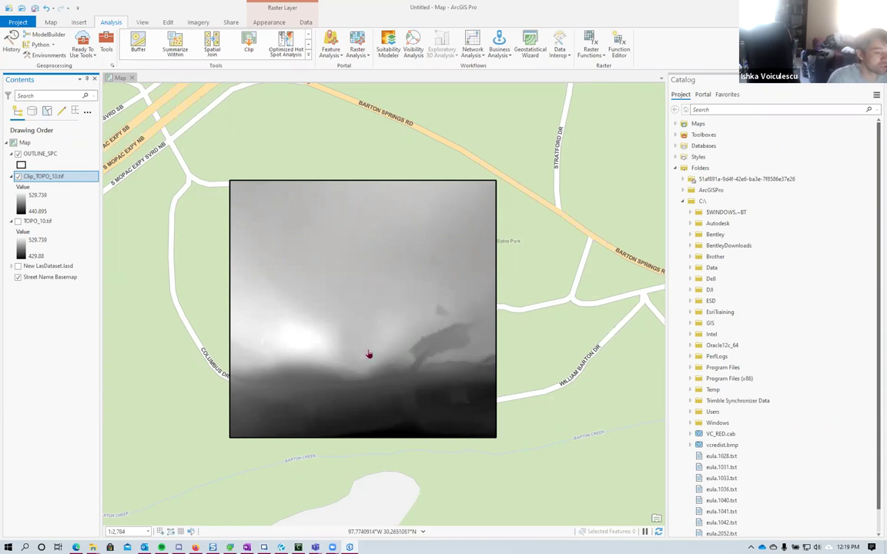
{"action": "scroll", "coordinate": [389, 386], "scroll_direction": "up", "scroll_amount": 3}
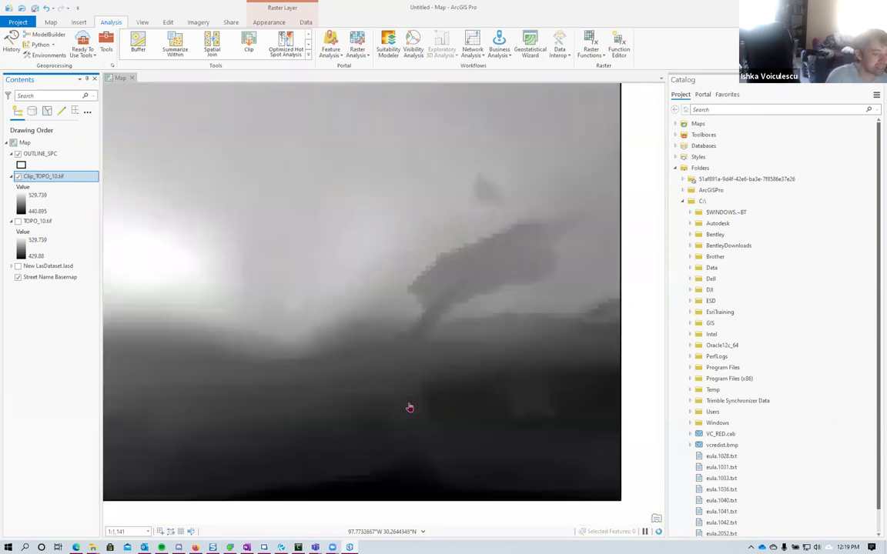
{"action": "scroll", "coordinate": [420, 318], "scroll_direction": "up", "scroll_amount": 2}
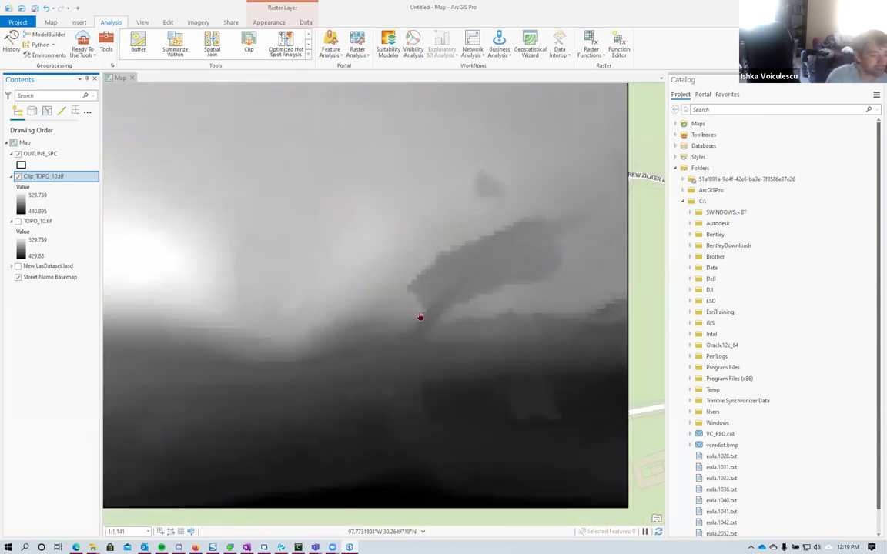
{"action": "scroll", "coordinate": [426, 314], "scroll_direction": "up", "scroll_amount": 2}
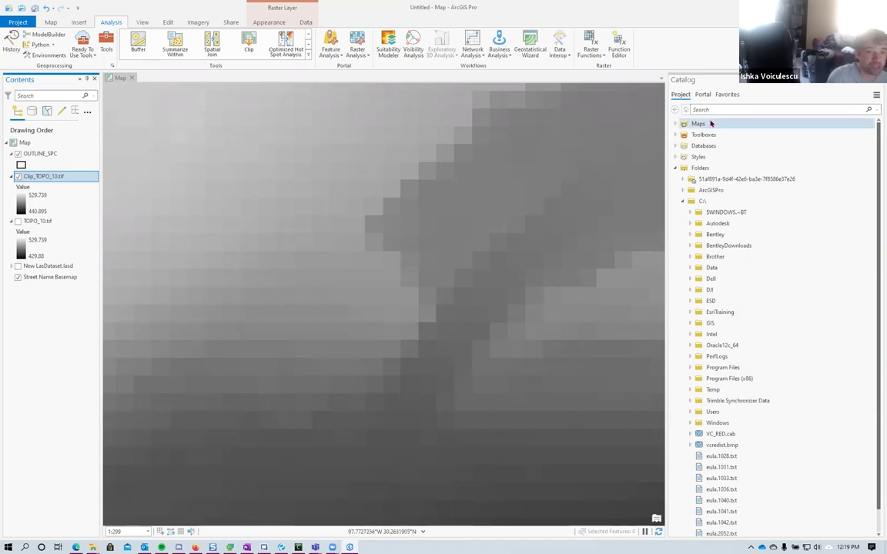
{"action": "left_click", "coordinate": [106, 48]}
Find the Raster to Point tool and set Clip_TOPO_10.tif as its input raster.
{"action": "left_click", "coordinate": [723, 96]}
{"action": "type", "text": "raster to"}
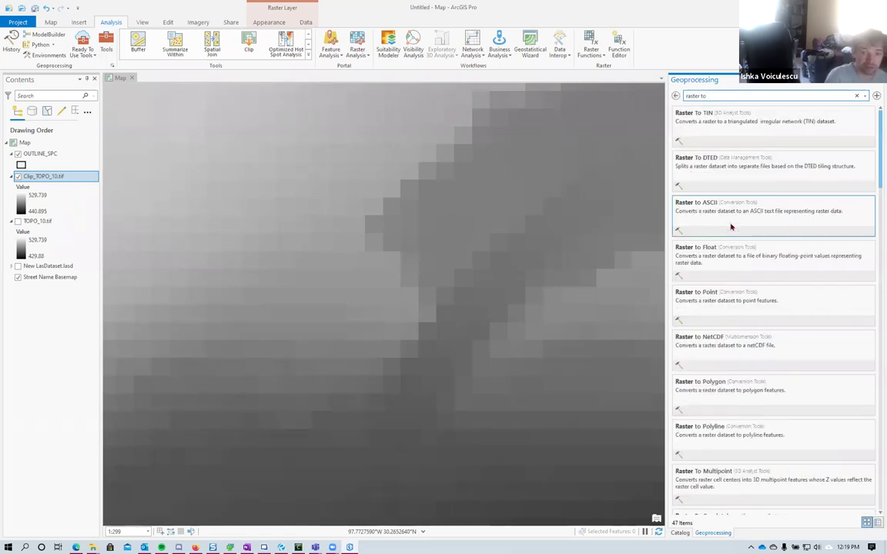
{"action": "left_click", "coordinate": [704, 298]}
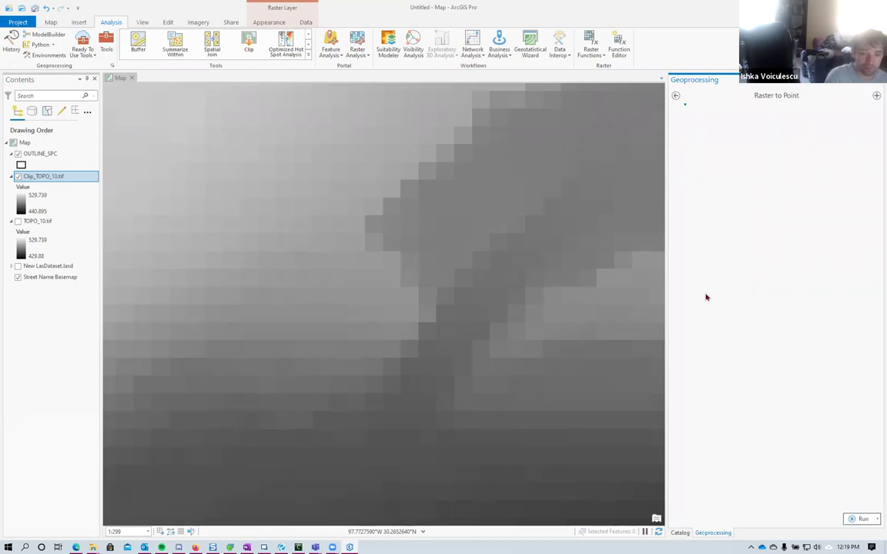
{"action": "left_click", "coordinate": [864, 135]}
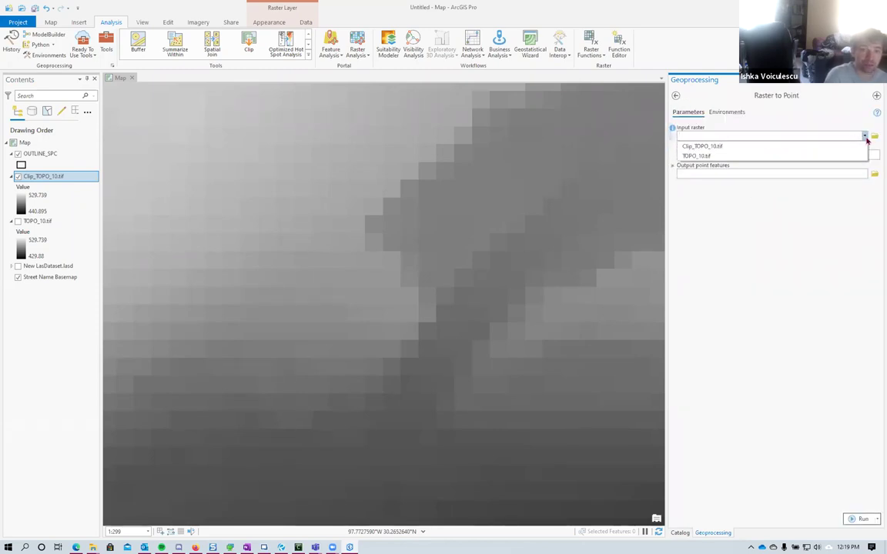
{"action": "left_click", "coordinate": [785, 145]}
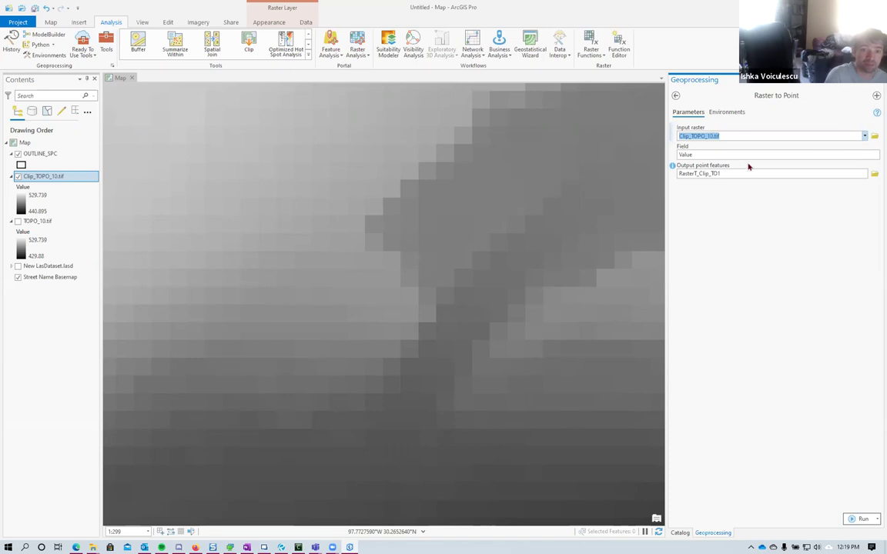
Save the output as TOPO_10_shp in C:\GIS and run the conversion.
{"action": "left_click", "coordinate": [875, 175]}
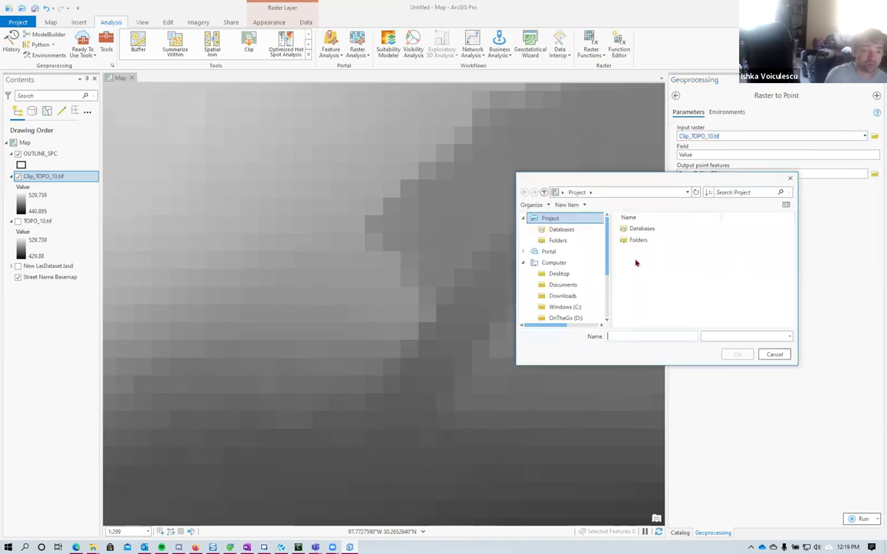
{"action": "scroll", "coordinate": [570, 297], "scroll_direction": "down", "scroll_amount": 5}
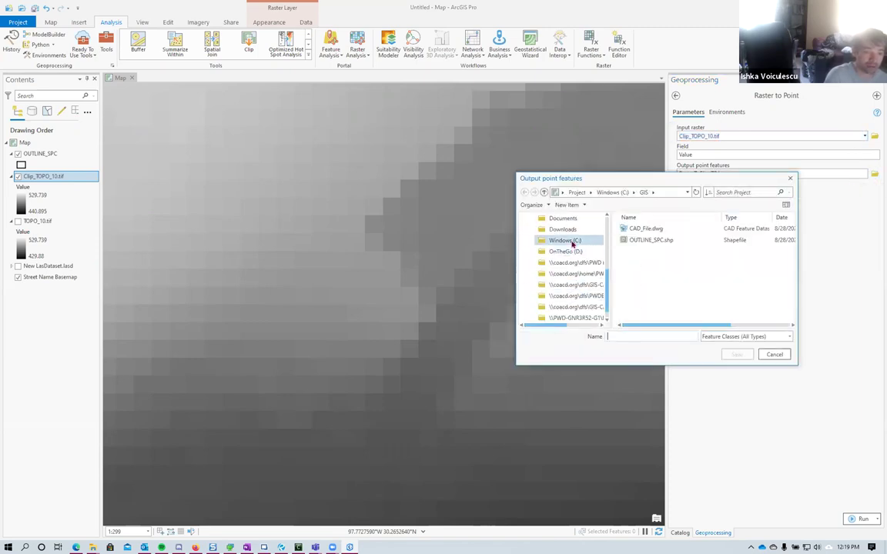
{"action": "left_click", "coordinate": [563, 241]}
{"action": "double_click", "coordinate": [636, 275]}
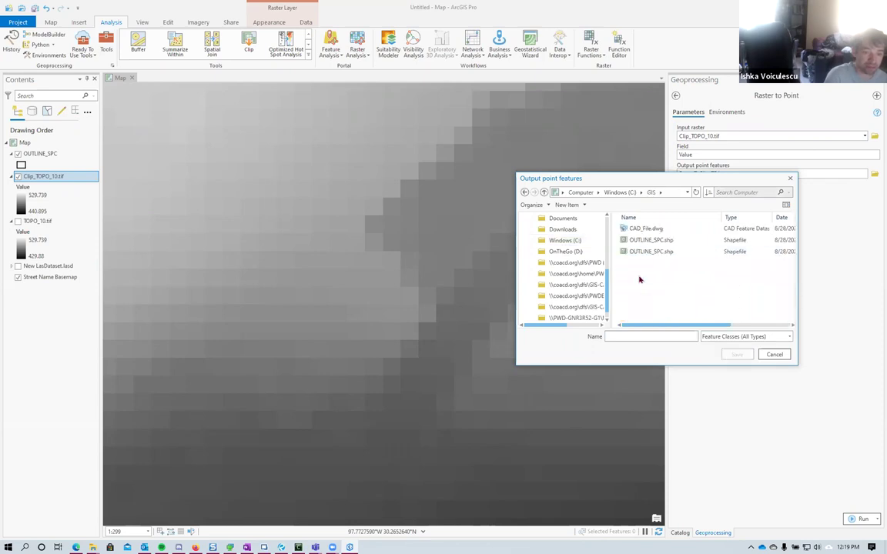
{"action": "left_click", "coordinate": [642, 337]}
{"action": "type", "text": "TO"}
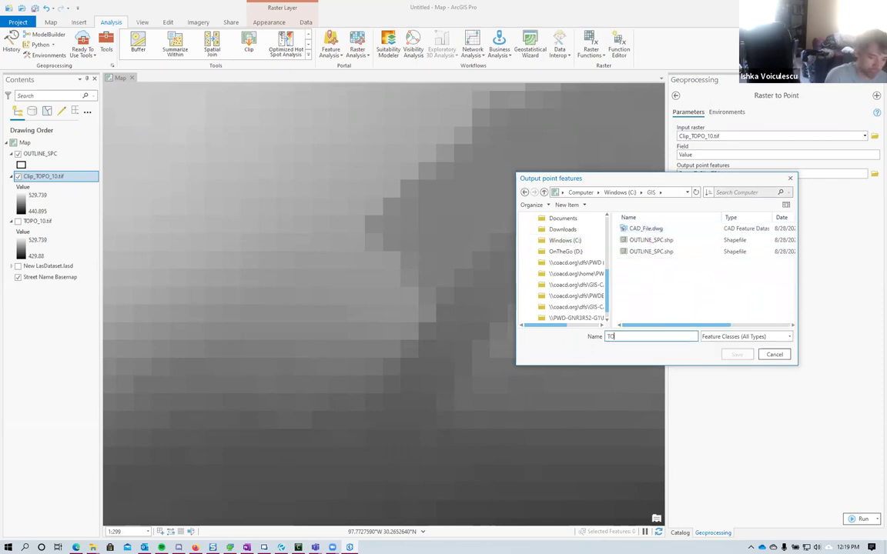
{"action": "type", "text": "PO_10_shp"}
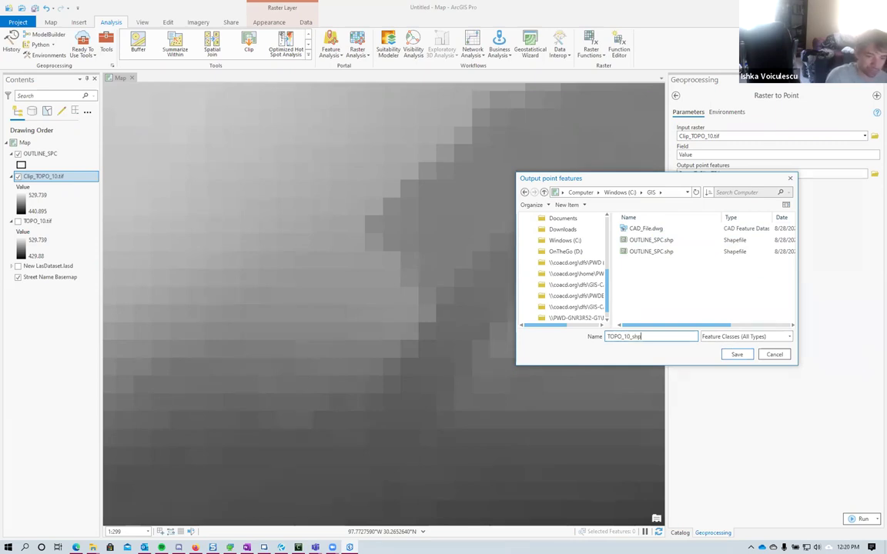
{"action": "left_click", "coordinate": [737, 354]}
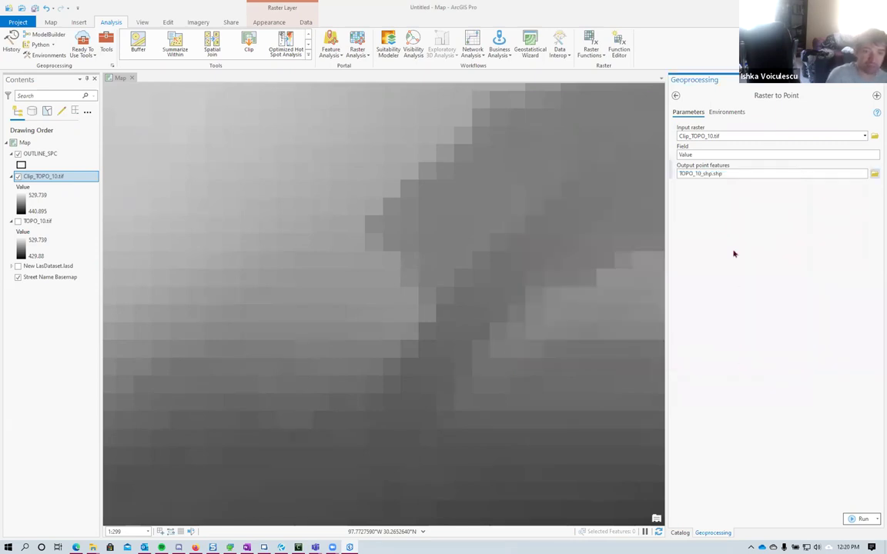
{"action": "key", "text": "Return"}
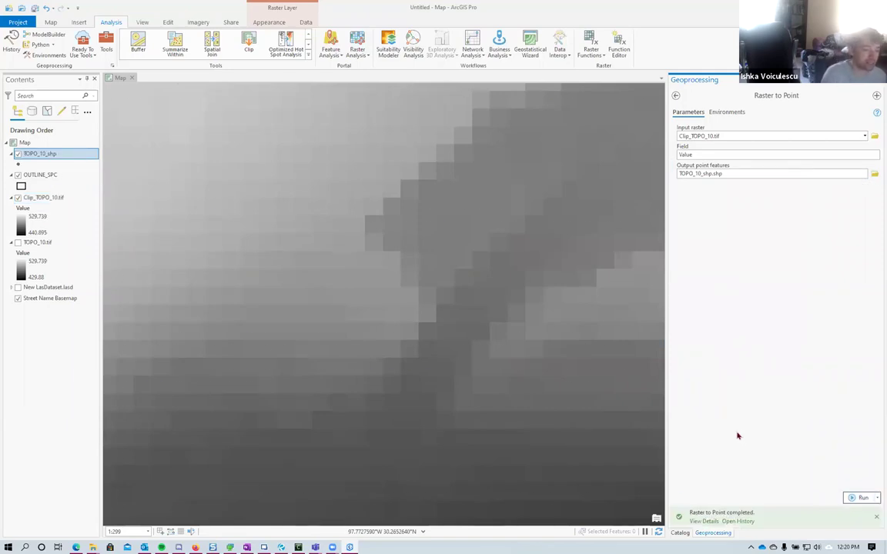
Hide OUTLINE_SPC and Clip_TOPO_10.tif, then zoom out to inspect the point grid.
{"action": "left_click", "coordinate": [18, 175]}
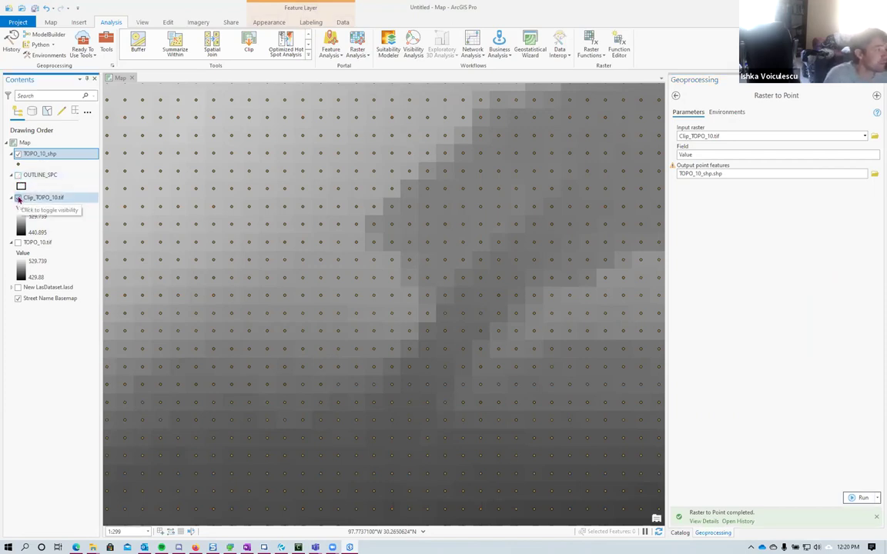
{"action": "left_click", "coordinate": [18, 197]}
{"action": "scroll", "coordinate": [302, 271], "scroll_direction": "down", "scroll_amount": 4}
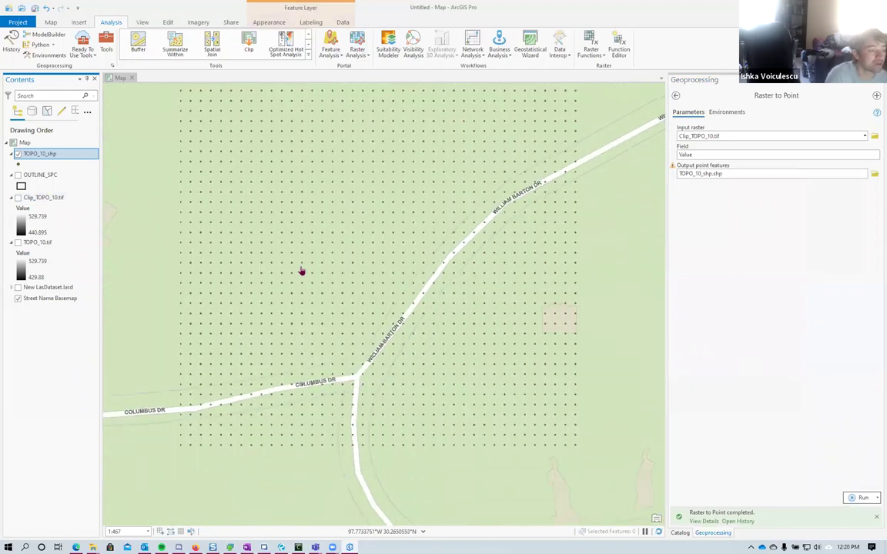
{"action": "scroll", "coordinate": [319, 288], "scroll_direction": "down", "scroll_amount": 5}
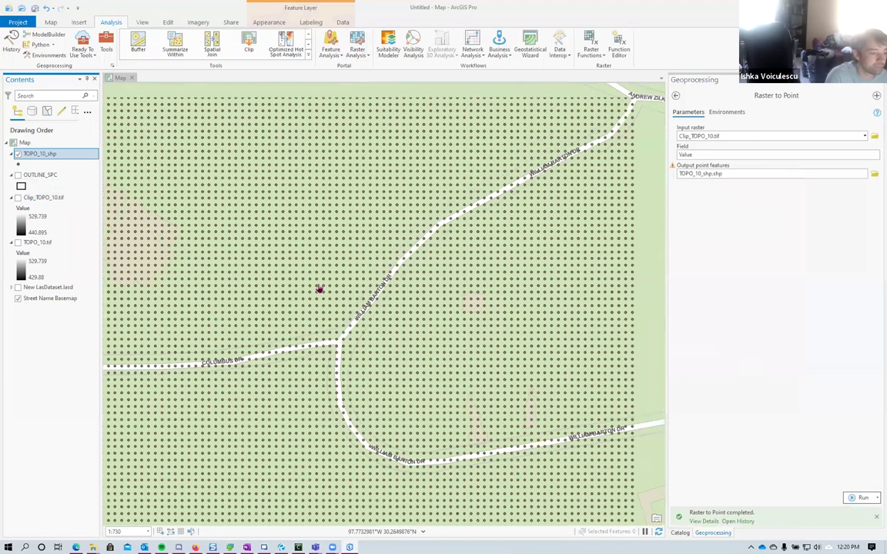
{"action": "left_click_drag", "start_coordinate": [311, 271], "coordinate": [422, 331]}
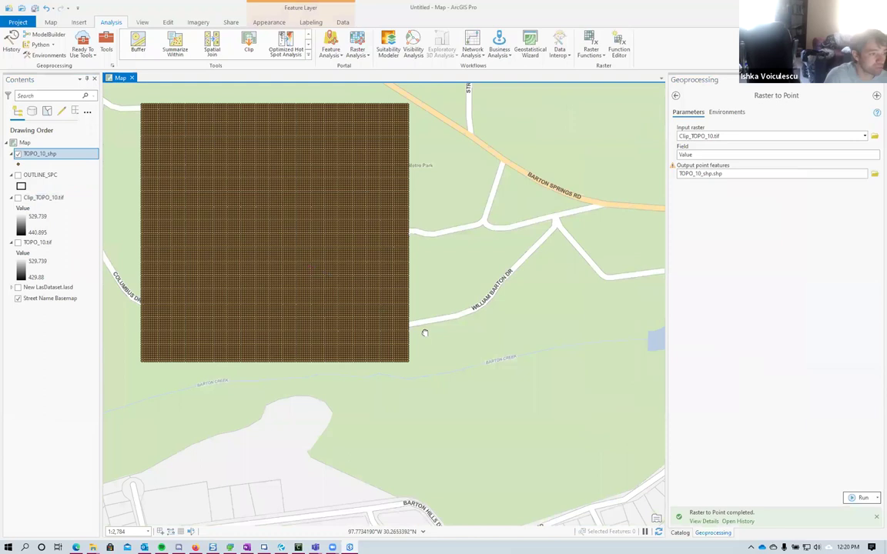
{"action": "scroll", "coordinate": [368, 378], "scroll_direction": "up", "scroll_amount": 9}
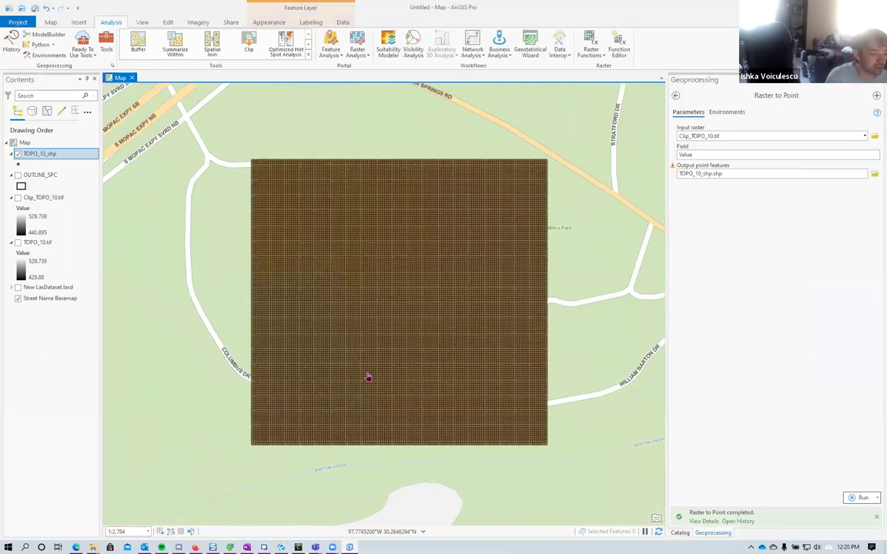
{"action": "scroll", "coordinate": [365, 366], "scroll_direction": "down", "scroll_amount": 2}
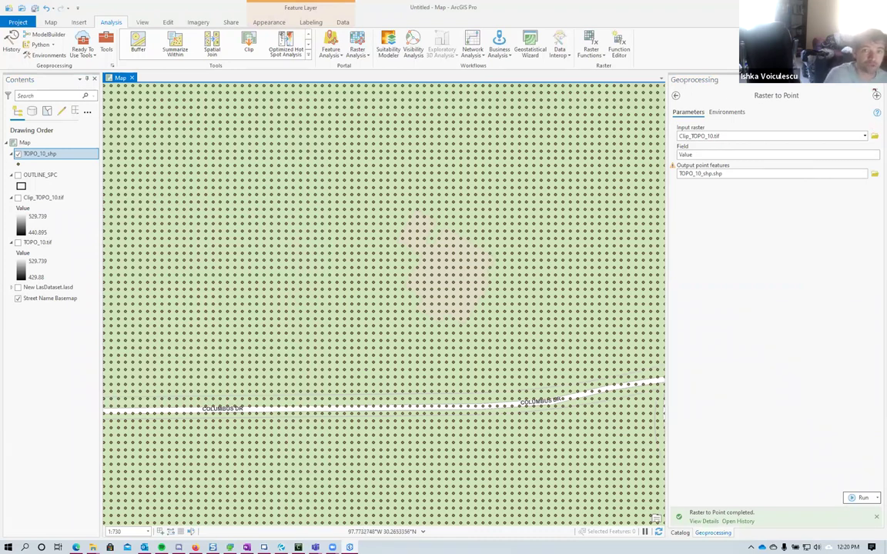
Return to the Geoprocessing tool search by way of the Catalog.
{"action": "left_click", "coordinate": [676, 96]}
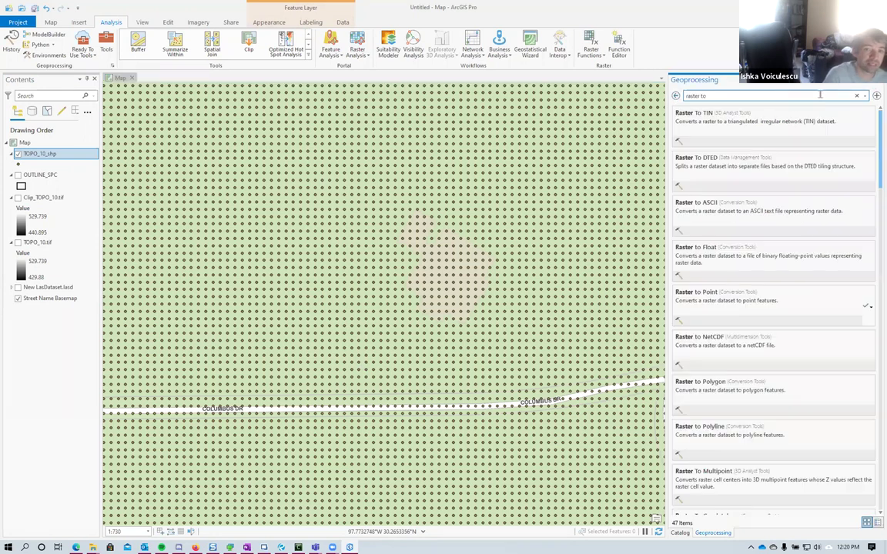
{"action": "left_click", "coordinate": [431, 321]}
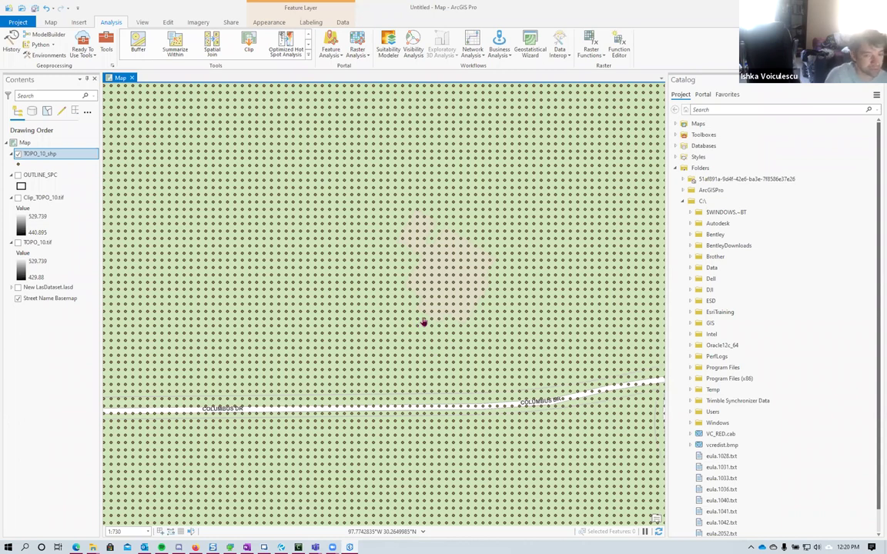
{"action": "left_click", "coordinate": [107, 49]}
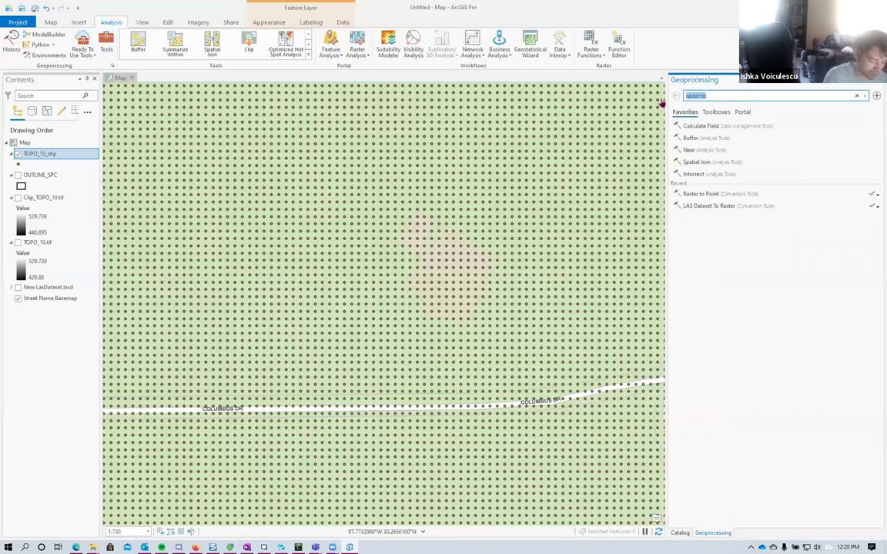
Open Export Feature Attribute To ASCII with TOPO_10_shp as input and grid_code checked.
{"action": "type", "text": "ix"}
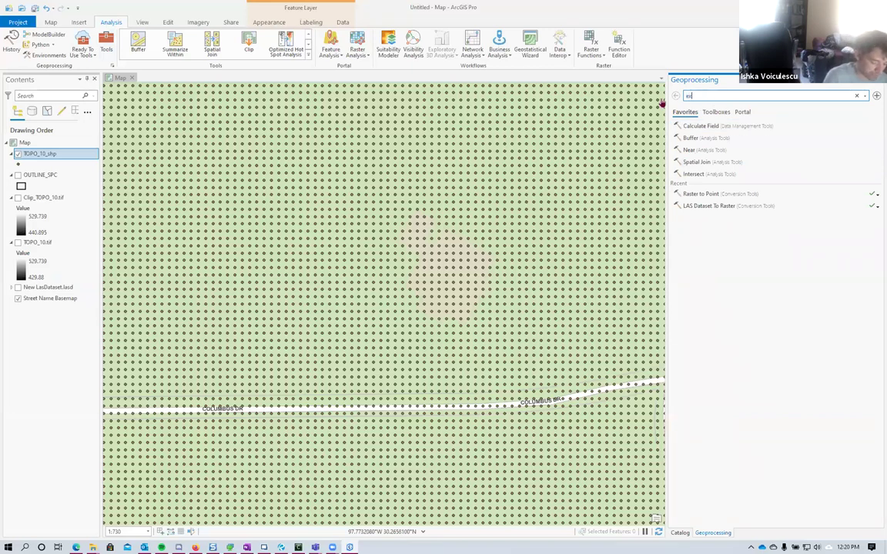
{"action": "type", "text": "port attr"}
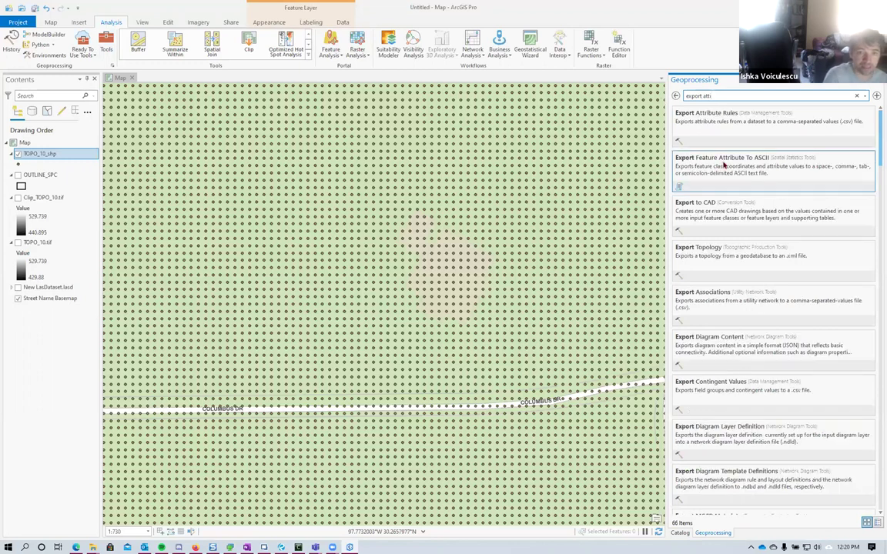
{"action": "left_click", "coordinate": [724, 164]}
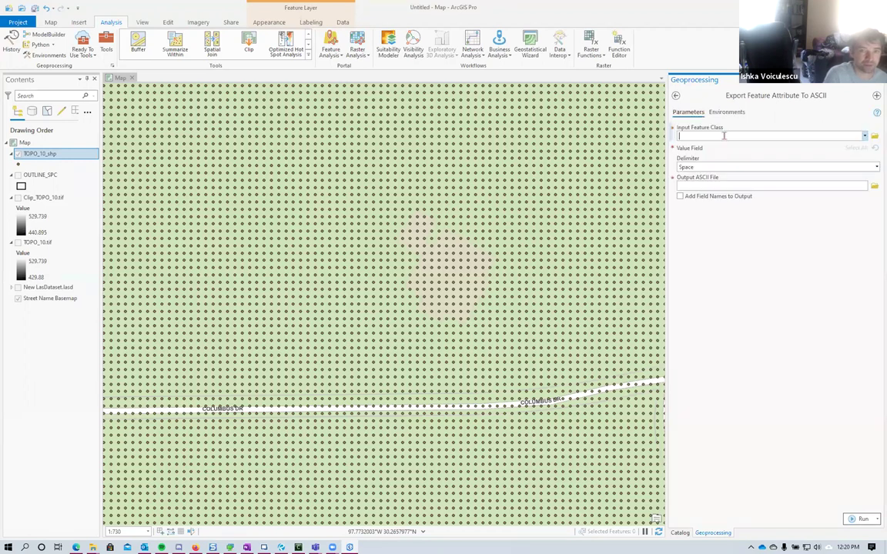
{"action": "left_click", "coordinate": [865, 136]}
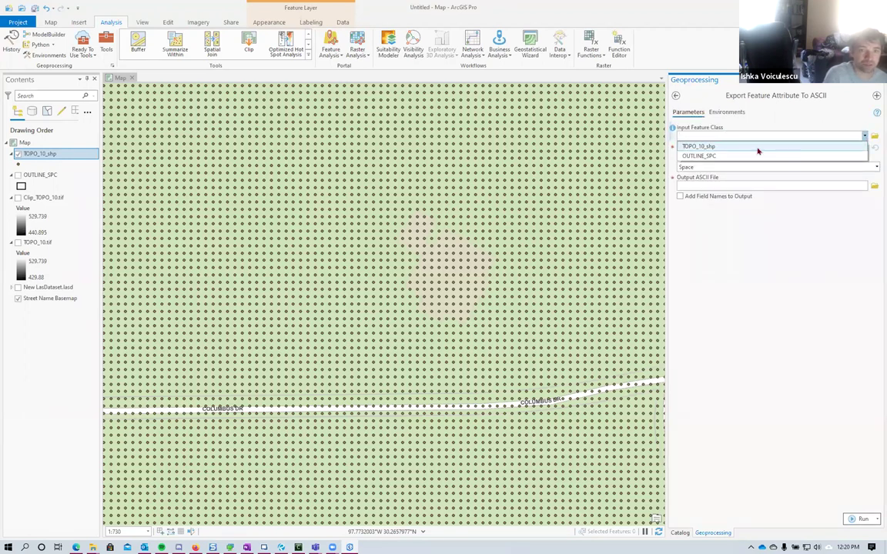
{"action": "left_click", "coordinate": [731, 147]}
{"action": "left_click", "coordinate": [682, 180]}
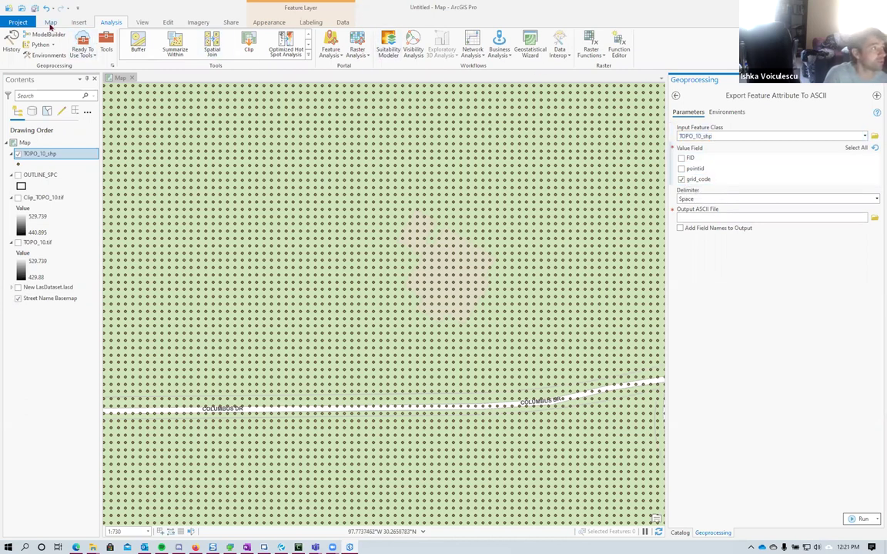
{"action": "scroll", "coordinate": [468, 62], "scroll_direction": "up", "scroll_amount": 2}
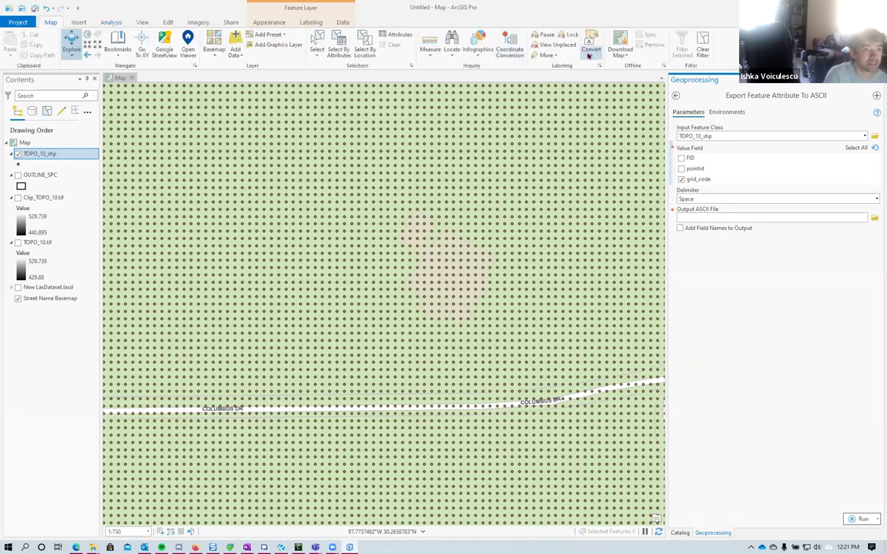
{"action": "left_click", "coordinate": [451, 44]}
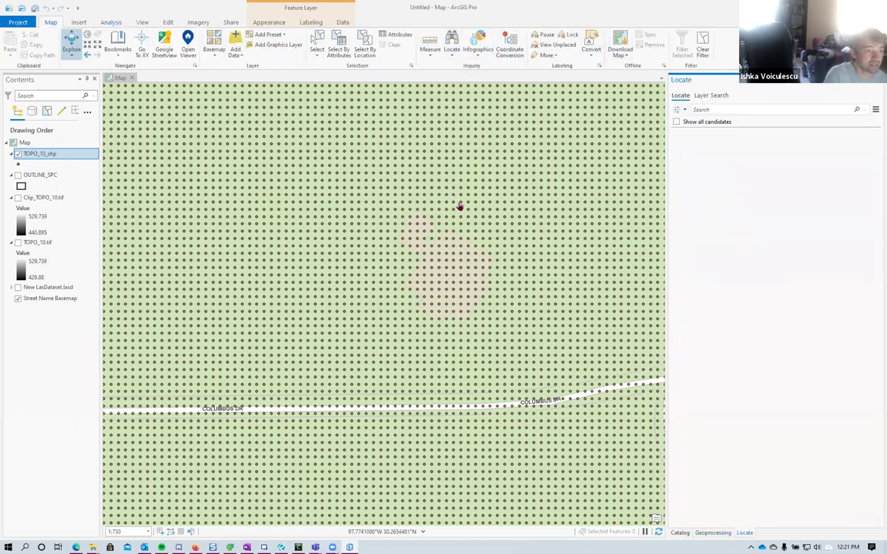
{"action": "left_click", "coordinate": [476, 225]}
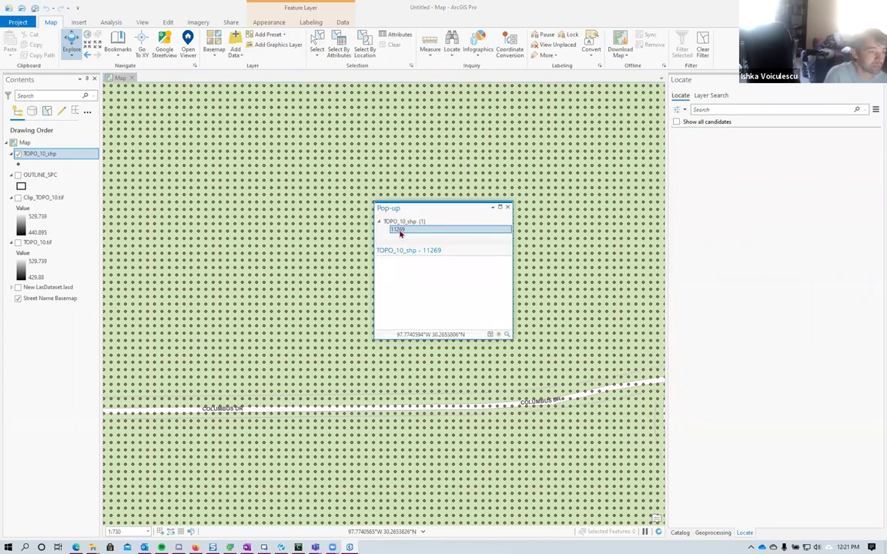
{"action": "left_click", "coordinate": [399, 231]}
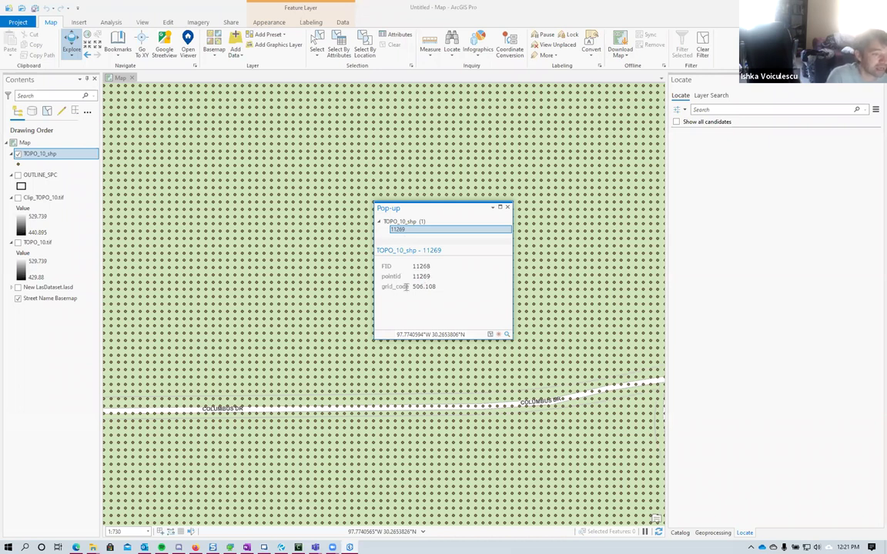
{"action": "left_click", "coordinate": [507, 208]}
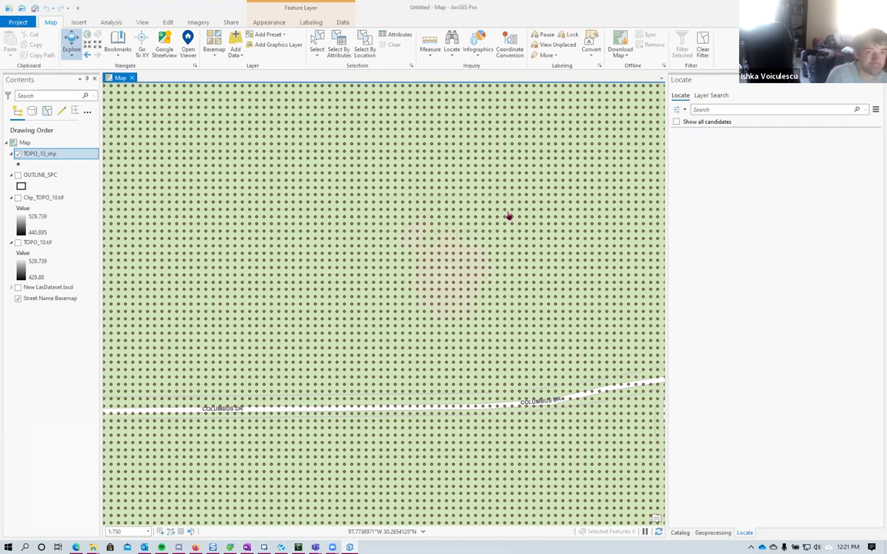
{"action": "left_click", "coordinate": [713, 533]}
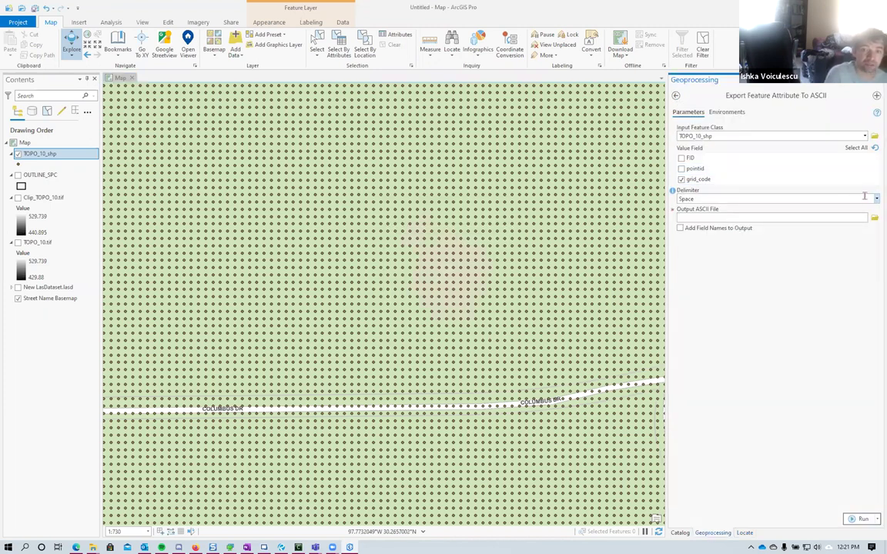
Set the delimiter to comma and the output file to C:\GIS\TOPO_10.csv.
{"action": "left_click", "coordinate": [785, 198]}
{"action": "left_click", "coordinate": [767, 220]}
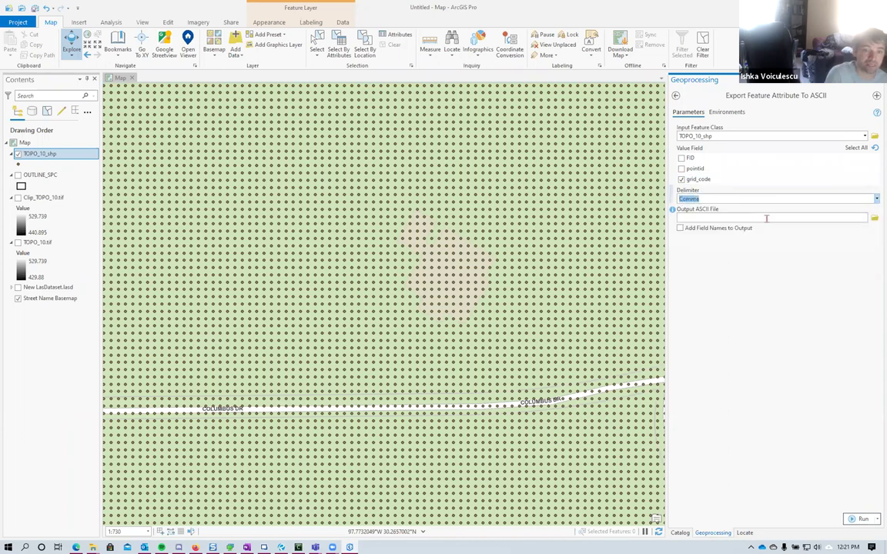
{"action": "left_click", "coordinate": [875, 218]}
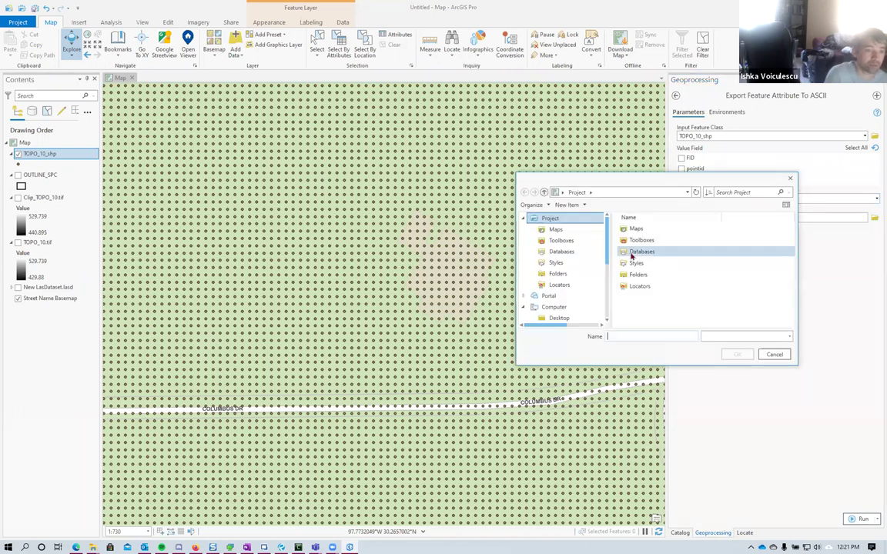
{"action": "scroll", "coordinate": [570, 304], "scroll_direction": "down", "scroll_amount": 5}
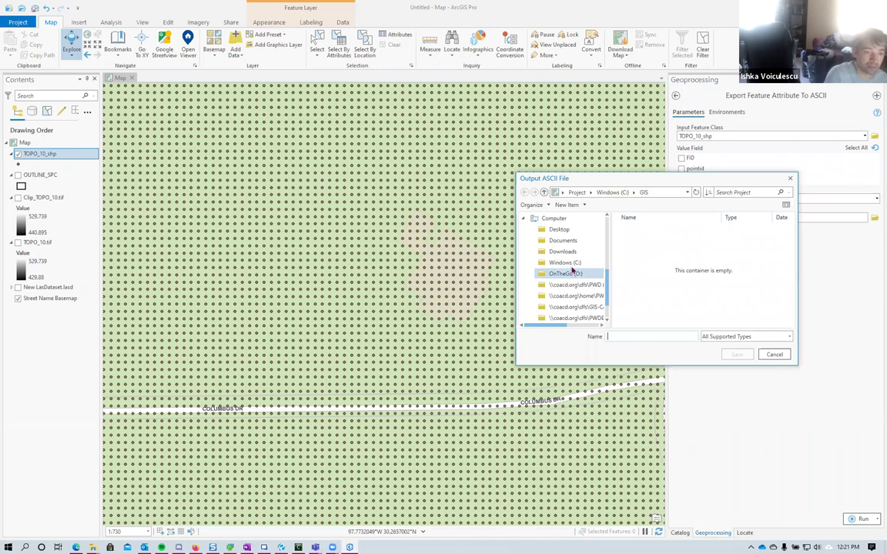
{"action": "left_click", "coordinate": [589, 291]}
{"action": "scroll", "coordinate": [662, 281], "scroll_direction": "down", "scroll_amount": 2}
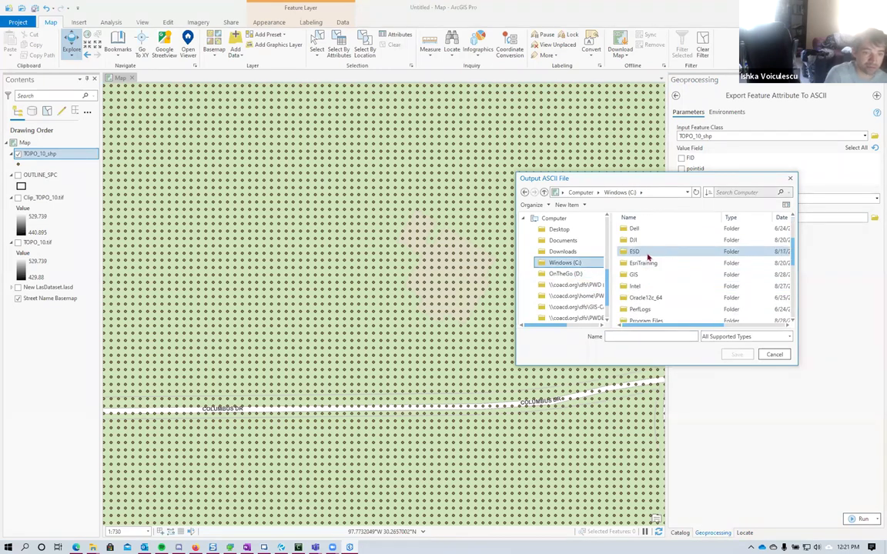
{"action": "scroll", "coordinate": [651, 269], "scroll_direction": "down", "scroll_amount": 2}
{"action": "scroll", "coordinate": [647, 284], "scroll_direction": "up", "scroll_amount": 2}
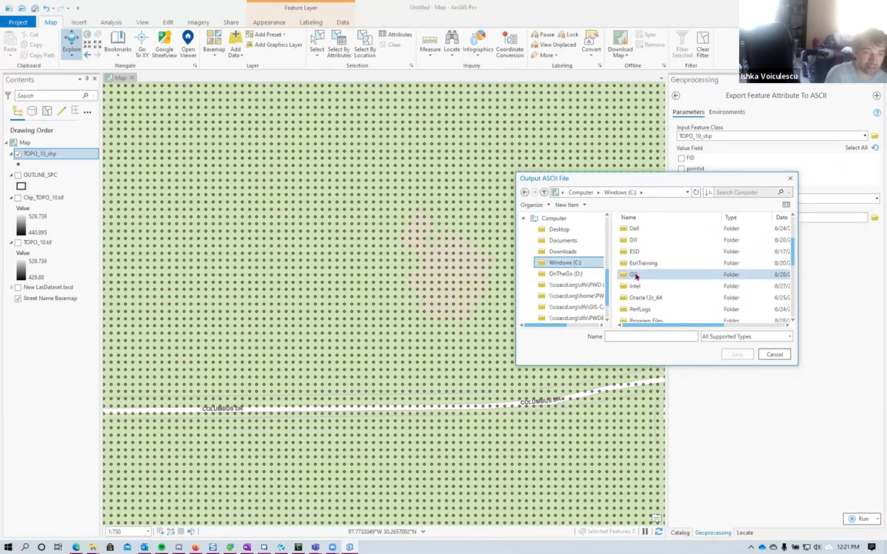
{"action": "double_click", "coordinate": [643, 249]}
{"action": "left_click", "coordinate": [620, 336]}
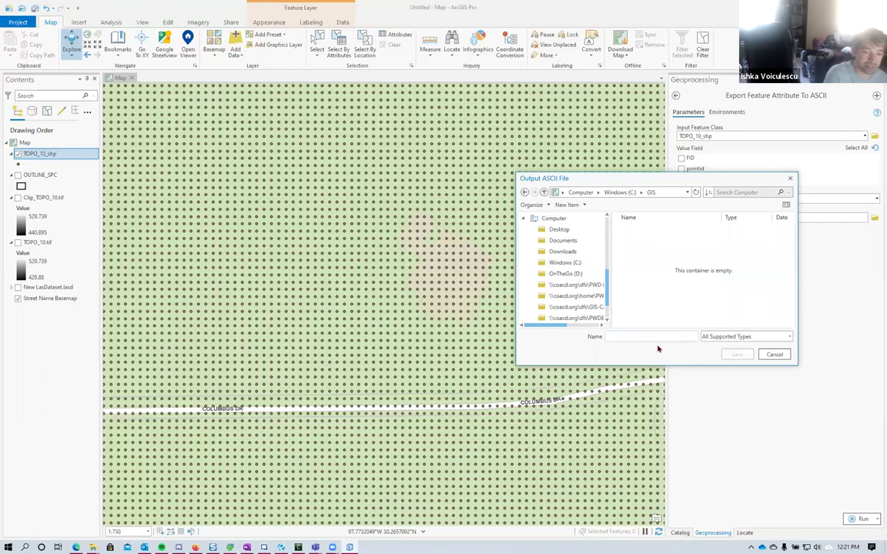
{"action": "type", "text": "TOPO_10.csv"}
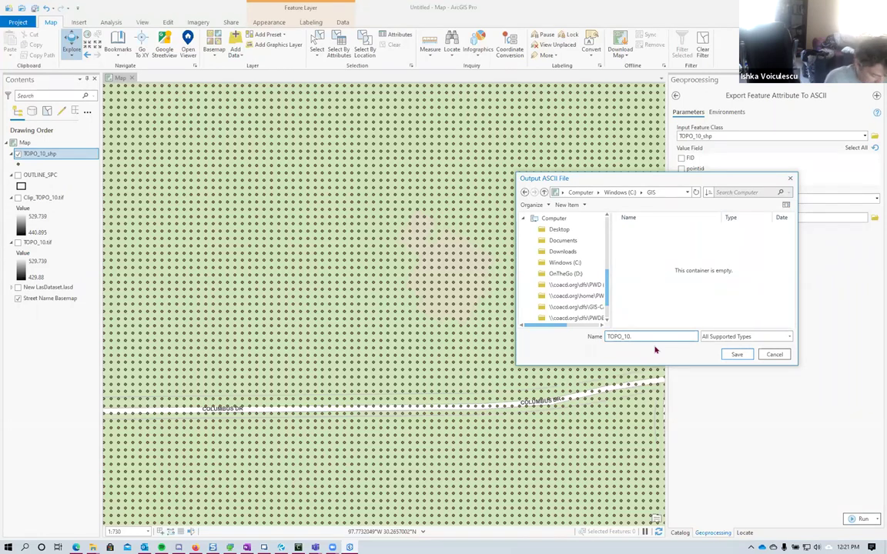
{"action": "left_click", "coordinate": [736, 355]}
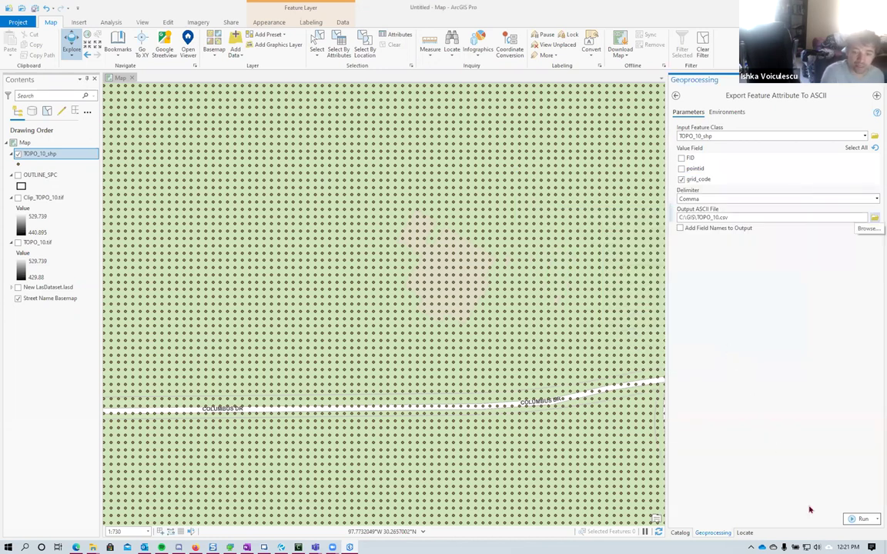
Run the export, close Geoprocessing and bring Civil 3D back to the front.
{"action": "left_click", "coordinate": [860, 518]}
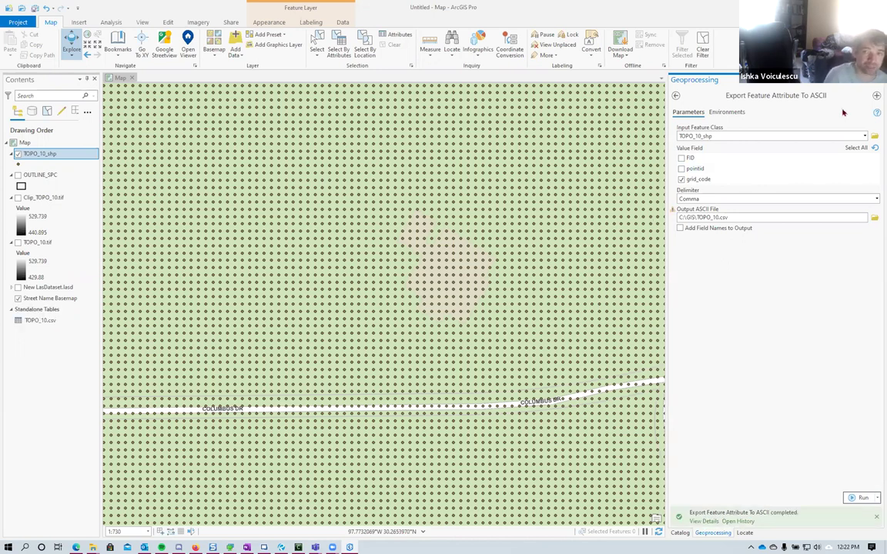
{"action": "left_click", "coordinate": [880, 80]}
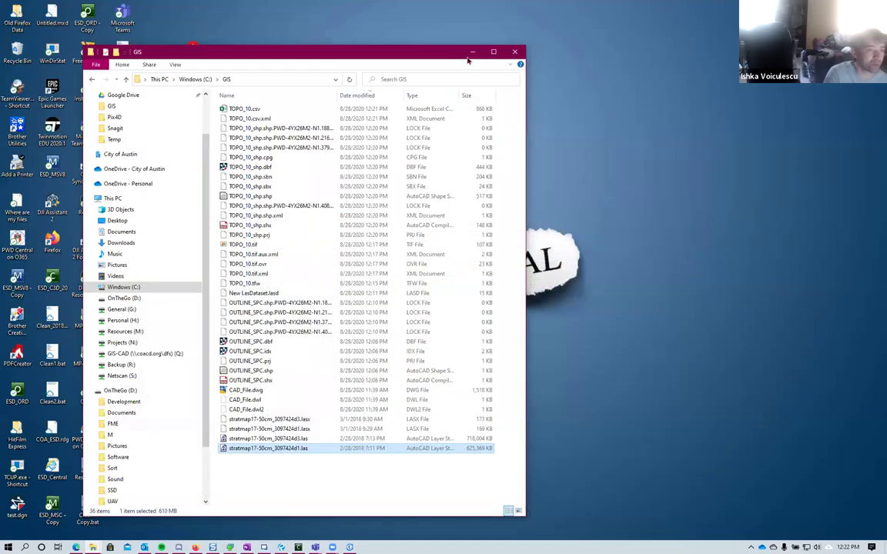
{"action": "left_click", "coordinate": [472, 53]}
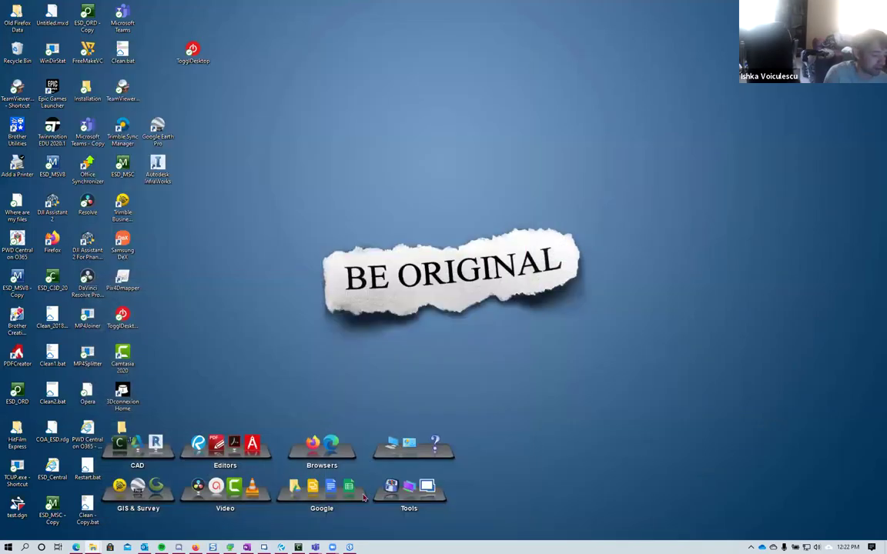
{"action": "left_click", "coordinate": [298, 548]}
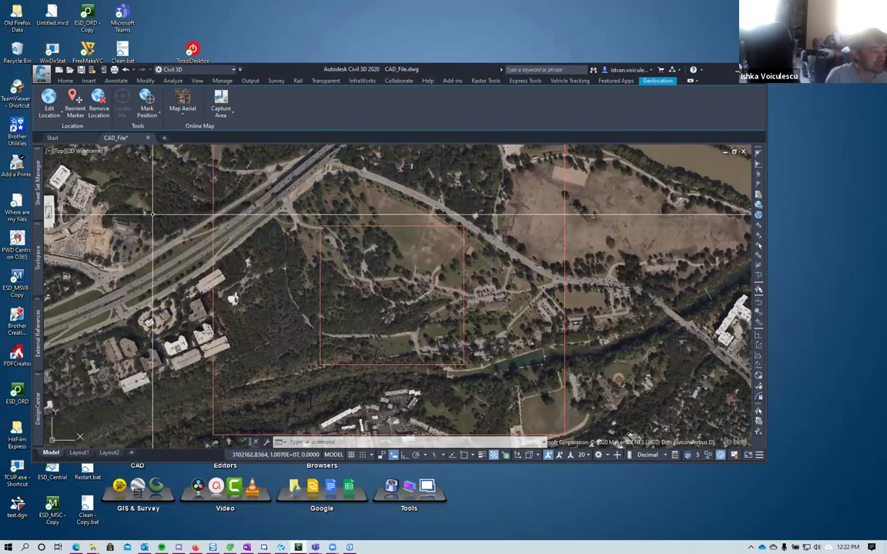
Start a new drawing from the d-PROJ-V-SITE.dwt template in 00_Base_Files.
{"action": "left_click", "coordinate": [60, 137]}
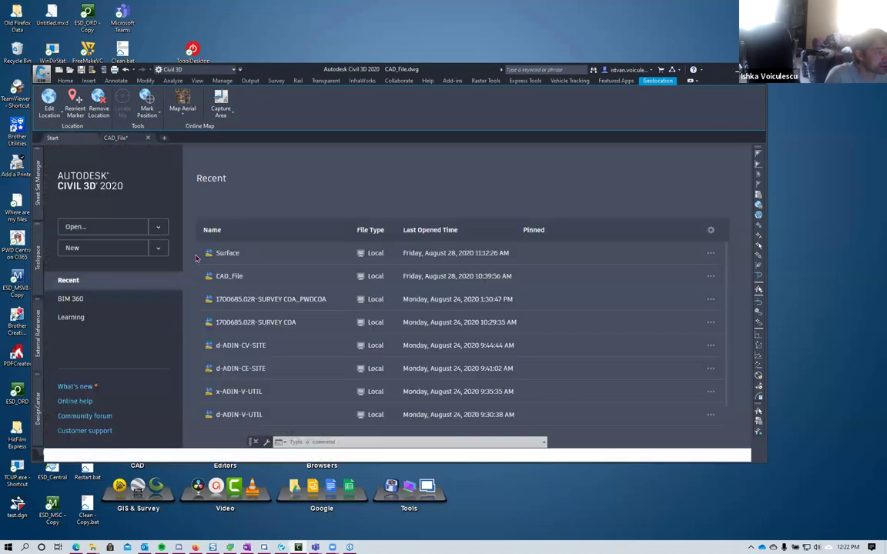
{"action": "left_click", "coordinate": [158, 247]}
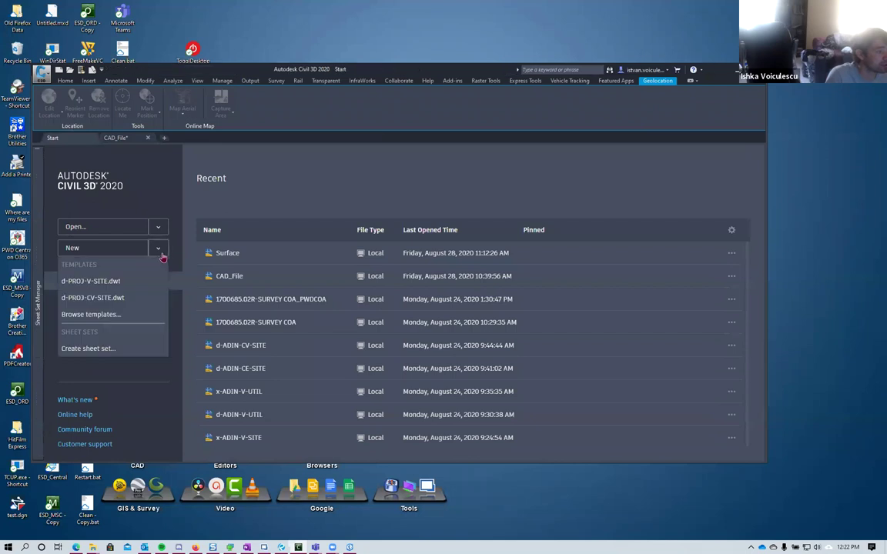
{"action": "left_click", "coordinate": [112, 315]}
{"action": "left_click", "coordinate": [545, 253]}
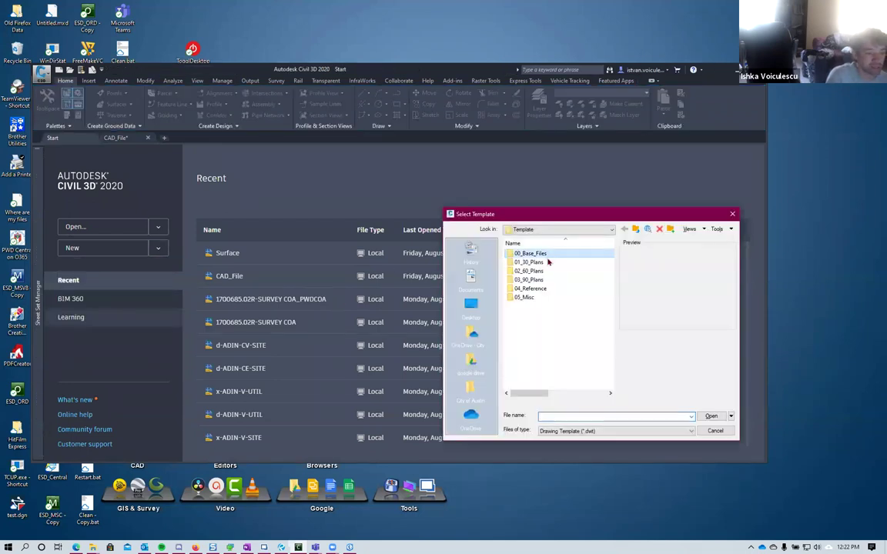
{"action": "key", "text": "Return"}
{"action": "scroll", "coordinate": [560, 339], "scroll_direction": "down", "scroll_amount": 3}
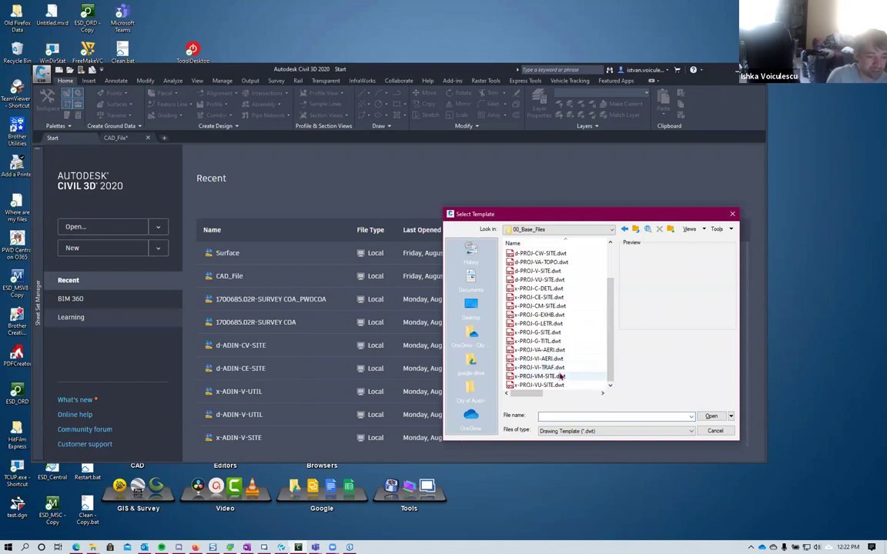
{"action": "scroll", "coordinate": [560, 376], "scroll_direction": "up", "scroll_amount": 2}
{"action": "left_click", "coordinate": [543, 315]}
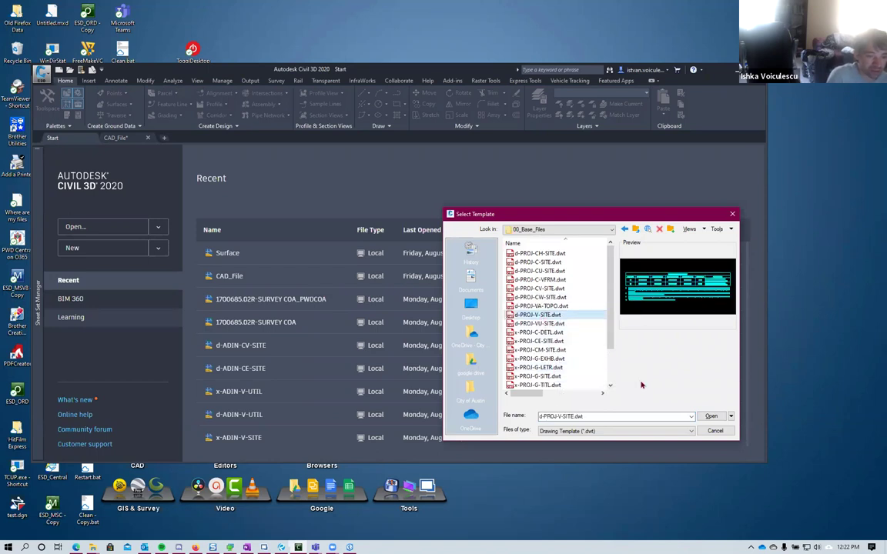
{"action": "left_click", "coordinate": [709, 417]}
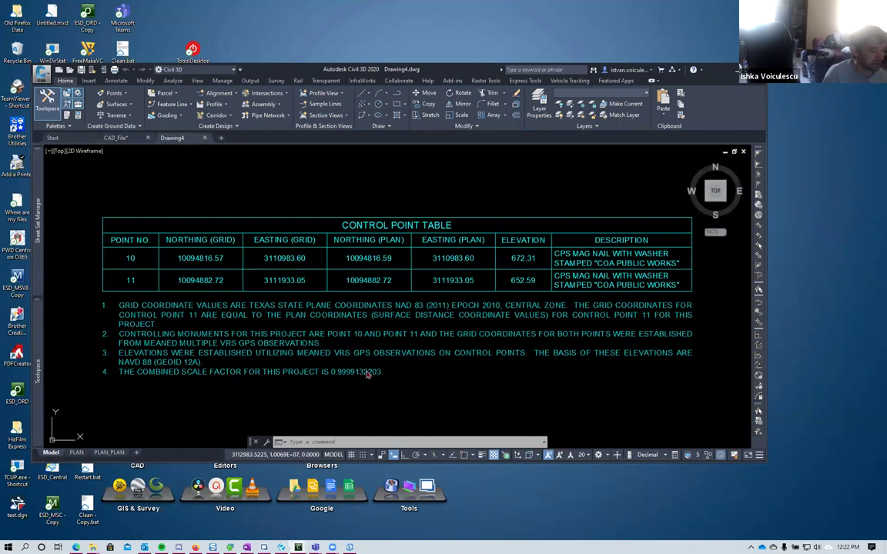
Delete the control point table and notes, then expand V_TOPO's definition in Prospector.
{"action": "left_click", "coordinate": [313, 381]}
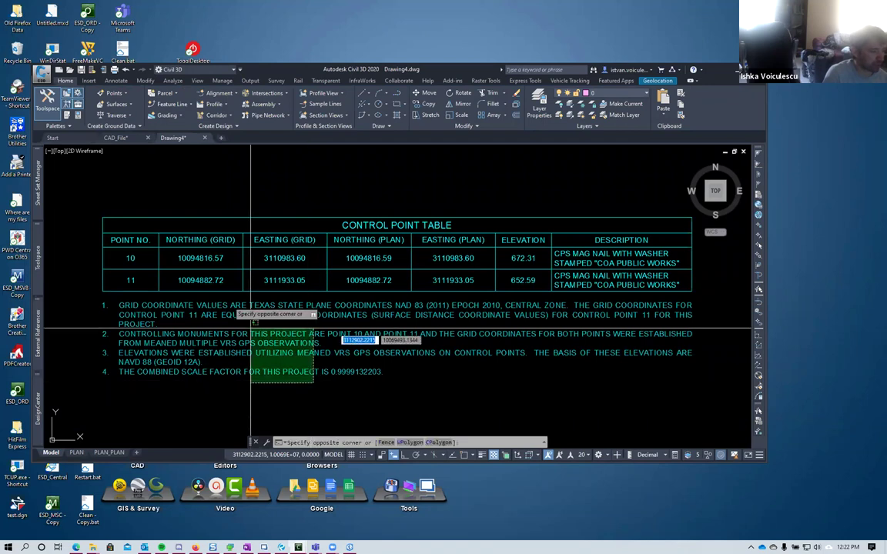
{"action": "left_click", "coordinate": [169, 228]}
{"action": "key", "text": "Delete"}
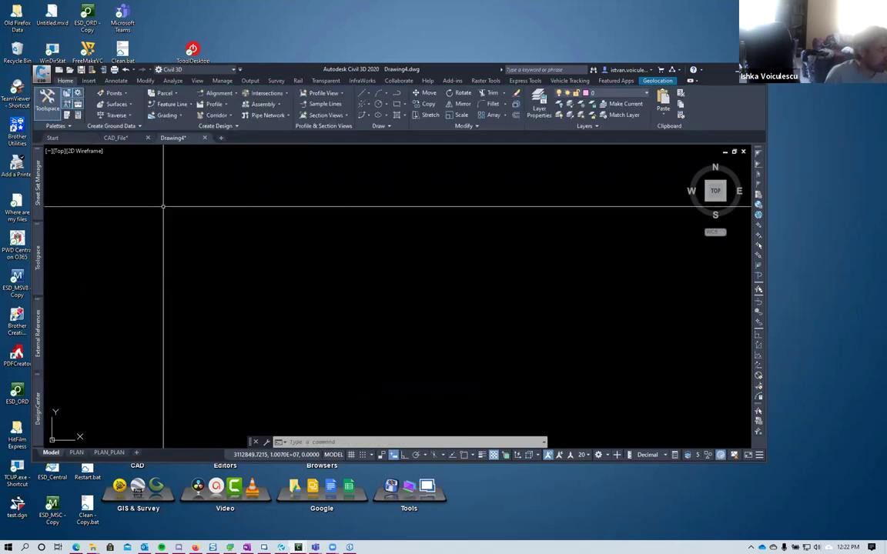
{"action": "mouse_move", "coordinate": [36, 245]}
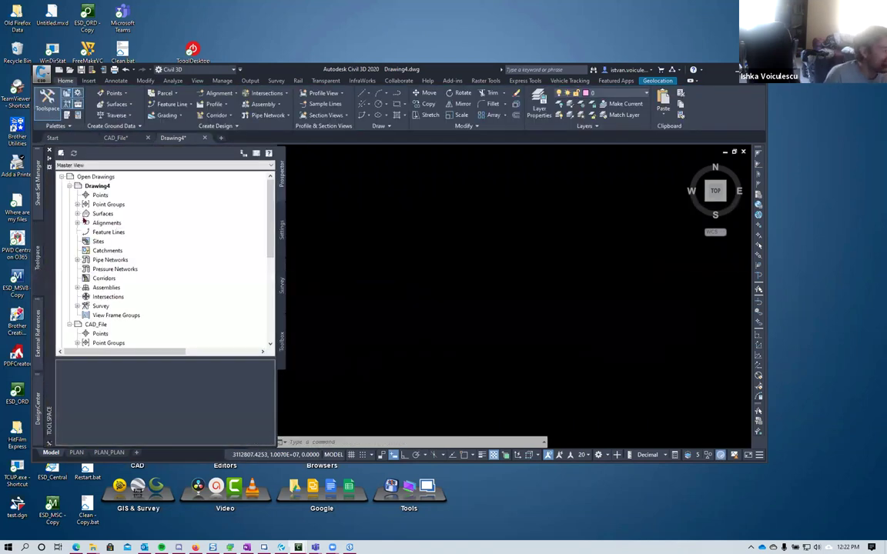
{"action": "left_click", "coordinate": [77, 214]}
{"action": "left_click", "coordinate": [86, 224]}
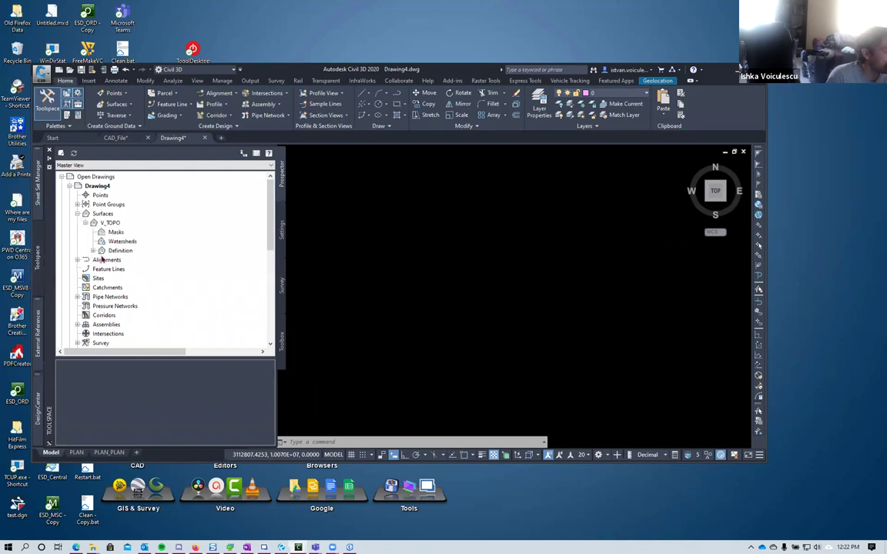
{"action": "left_click", "coordinate": [93, 251]}
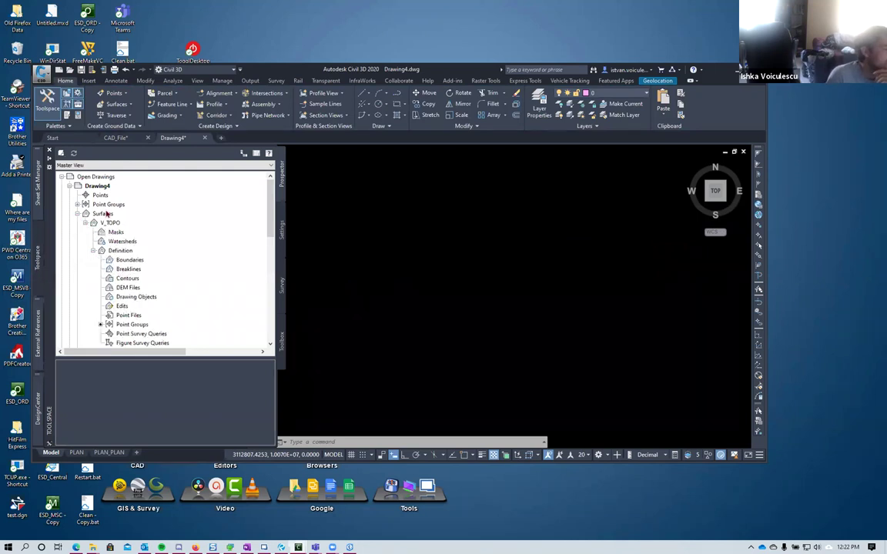
Create a TIN surface named V_TOPO, listed as V_TOPO (1), and expand its Definition.
{"action": "right_click", "coordinate": [106, 215]}
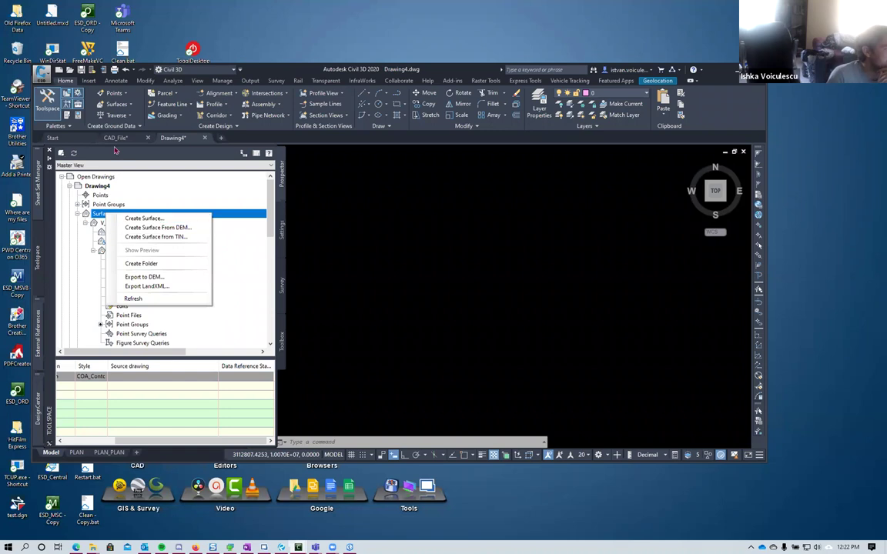
{"action": "left_click", "coordinate": [143, 218]}
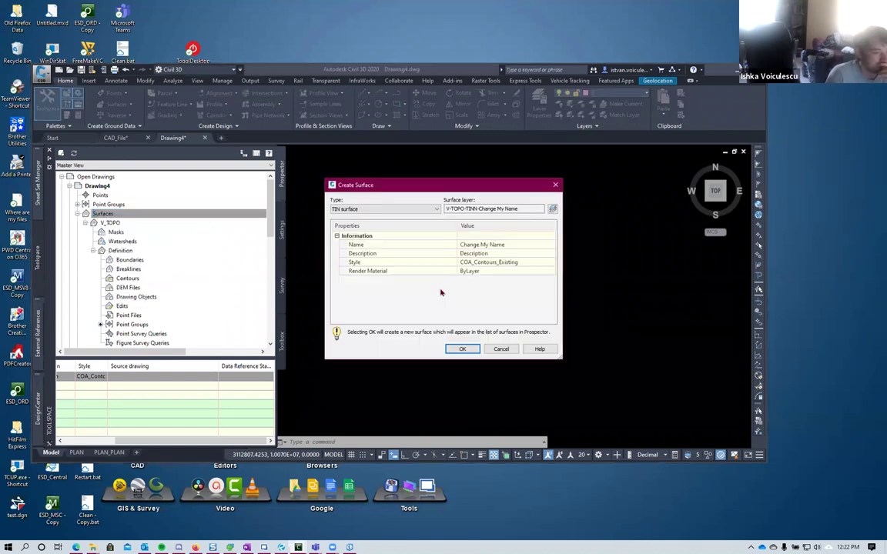
{"action": "left_click", "coordinate": [509, 245]}
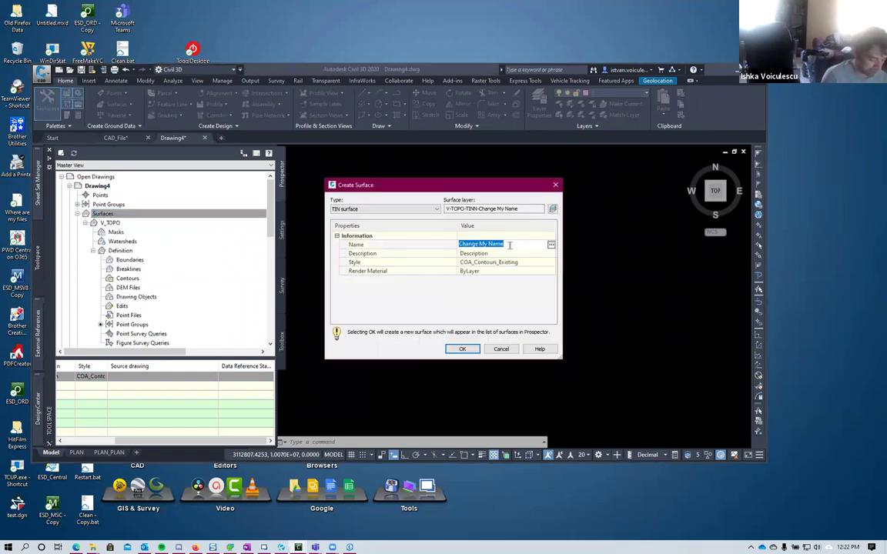
{"action": "type", "text": "V_TOPO"}
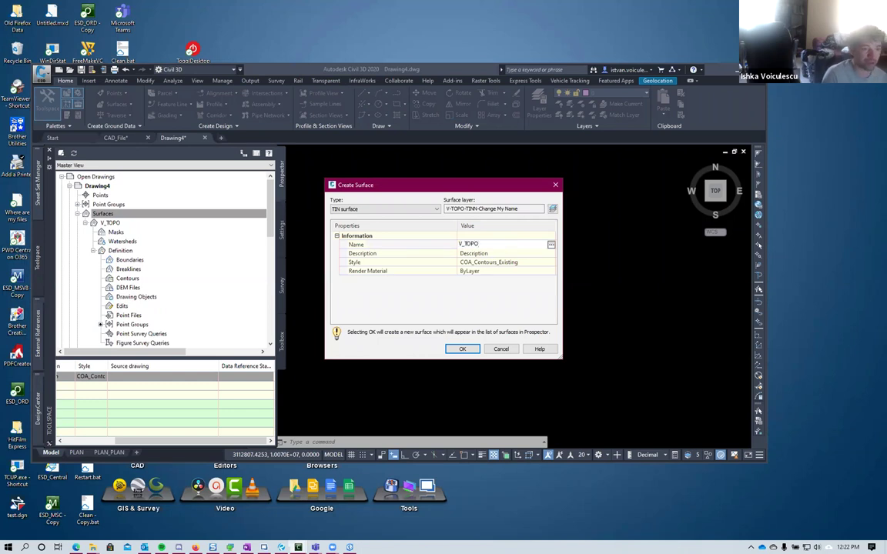
{"action": "left_click", "coordinate": [462, 349]}
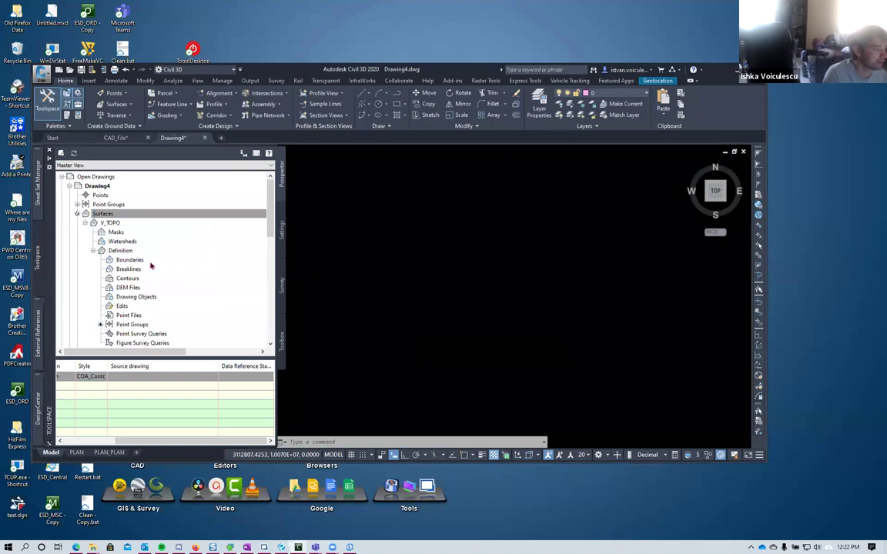
{"action": "left_click", "coordinate": [91, 222]}
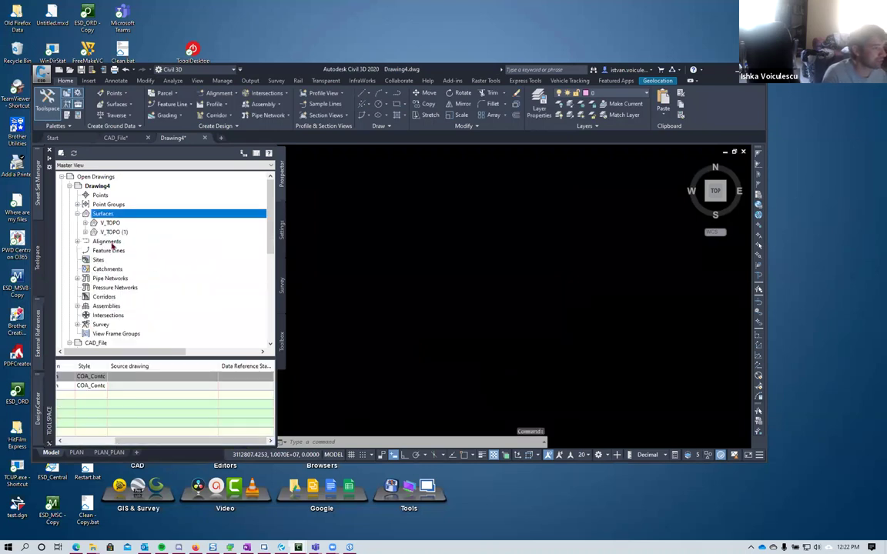
{"action": "left_click", "coordinate": [84, 233]}
{"action": "left_click", "coordinate": [93, 259]}
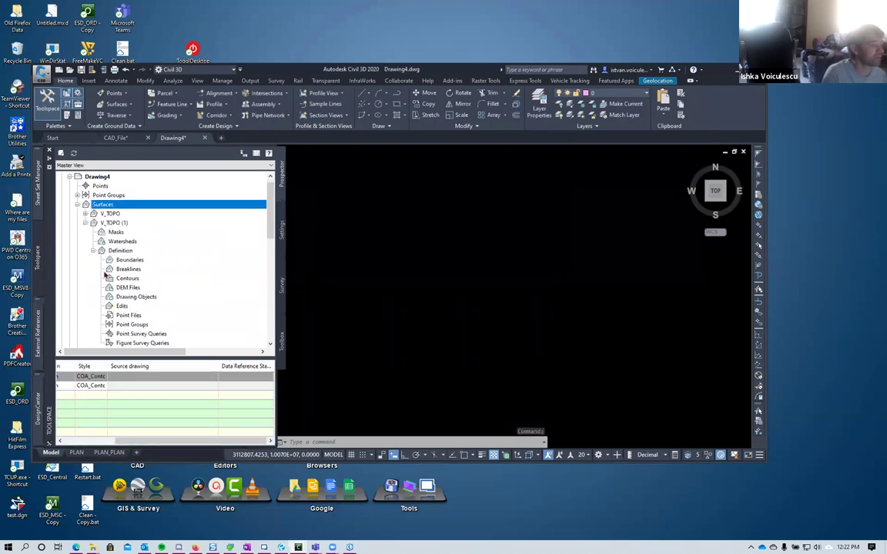
Add C:\GIS\TOPO_10.csv as a point file source for V_TOPO (1).
{"action": "right_click", "coordinate": [140, 314]}
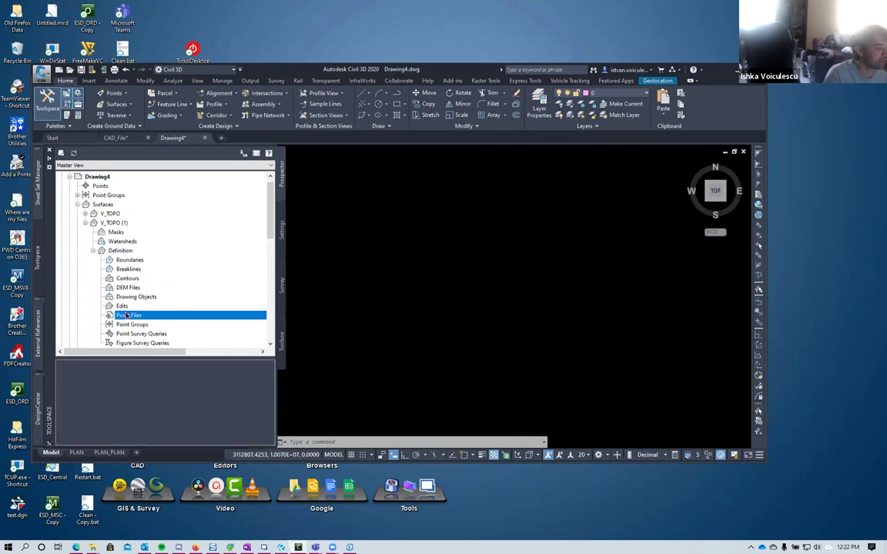
{"action": "left_click", "coordinate": [149, 318]}
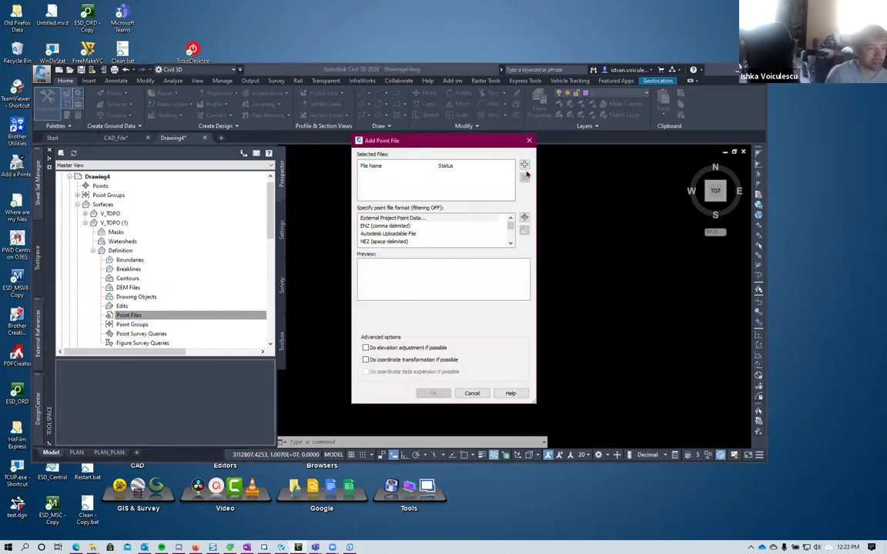
{"action": "double_click", "coordinate": [426, 218]}
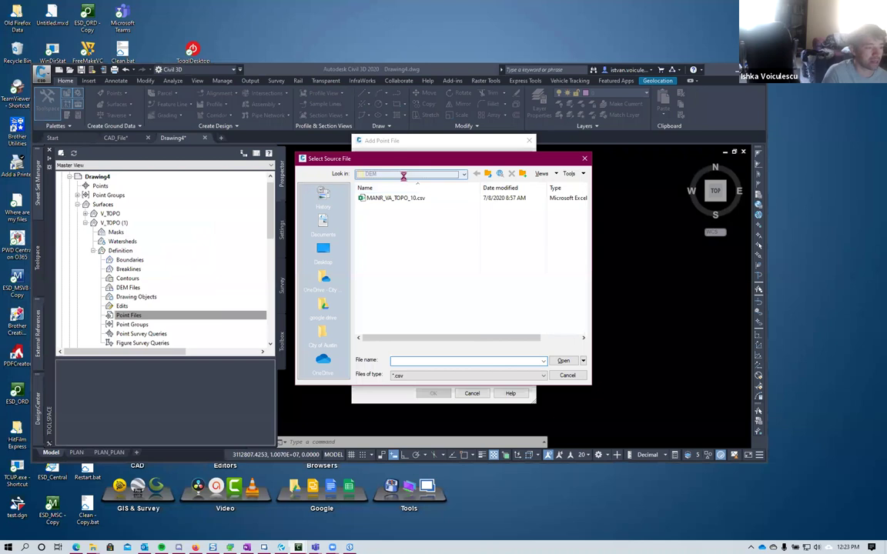
{"action": "left_click", "coordinate": [464, 174]}
{"action": "left_click", "coordinate": [377, 188]}
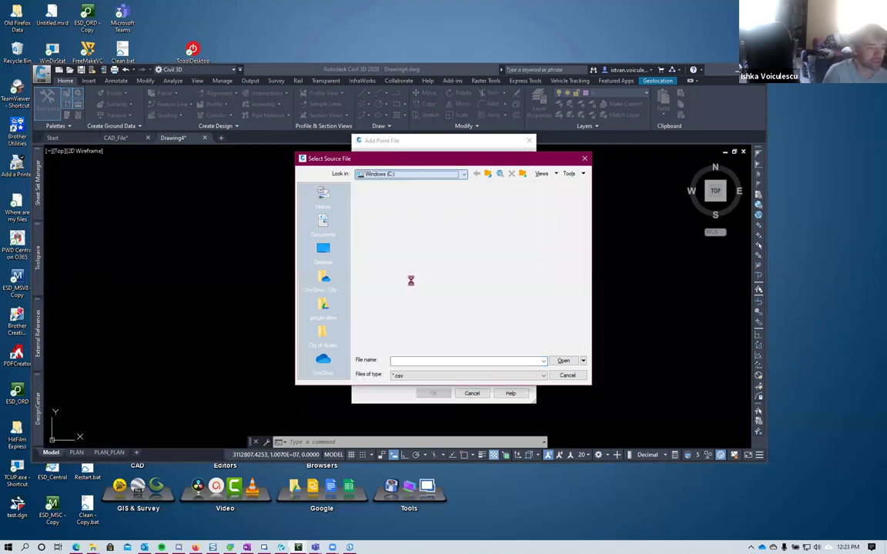
{"action": "double_click", "coordinate": [372, 294]}
{"action": "left_click", "coordinate": [382, 198]}
{"action": "left_click", "coordinate": [563, 361]}
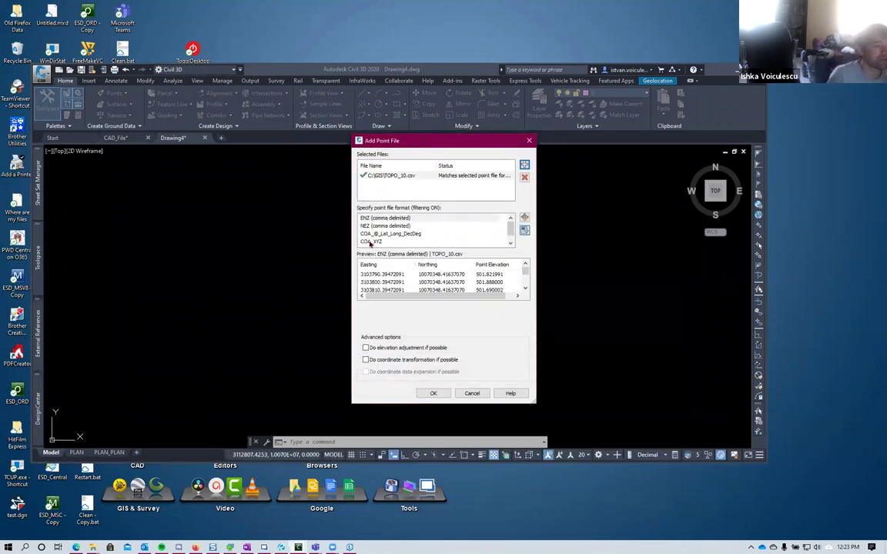
Check the COA_XYZ columns in Manage Formats, then import using the COA_XYZ format.
{"action": "left_click", "coordinate": [370, 243]}
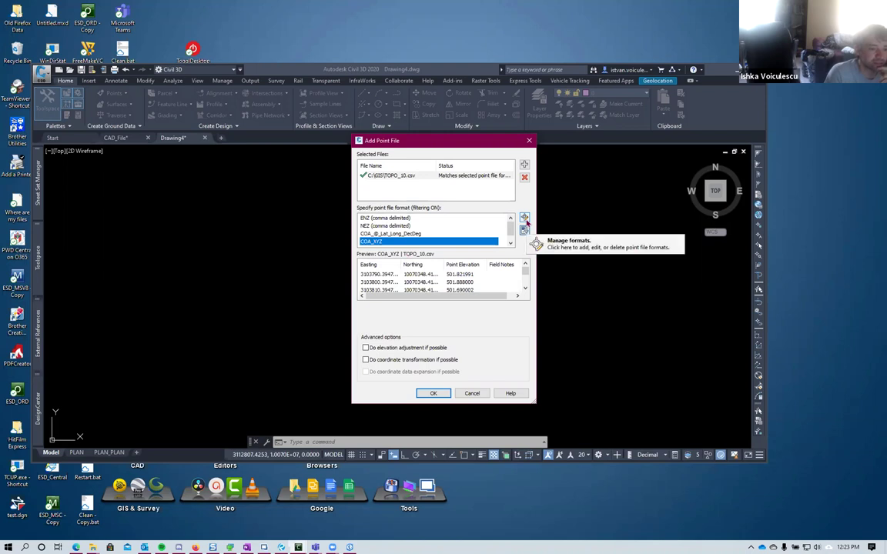
{"action": "left_click", "coordinate": [526, 221]}
{"action": "left_click", "coordinate": [377, 261]}
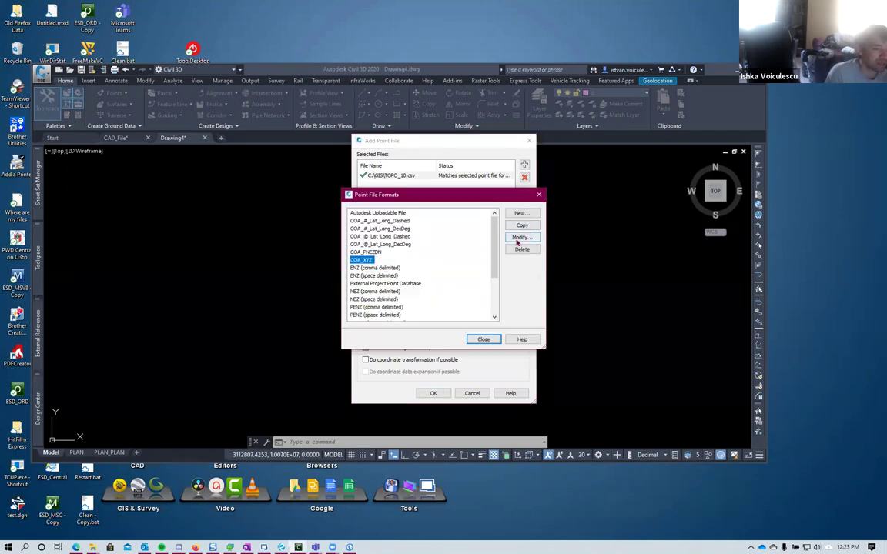
{"action": "left_click", "coordinate": [523, 238]}
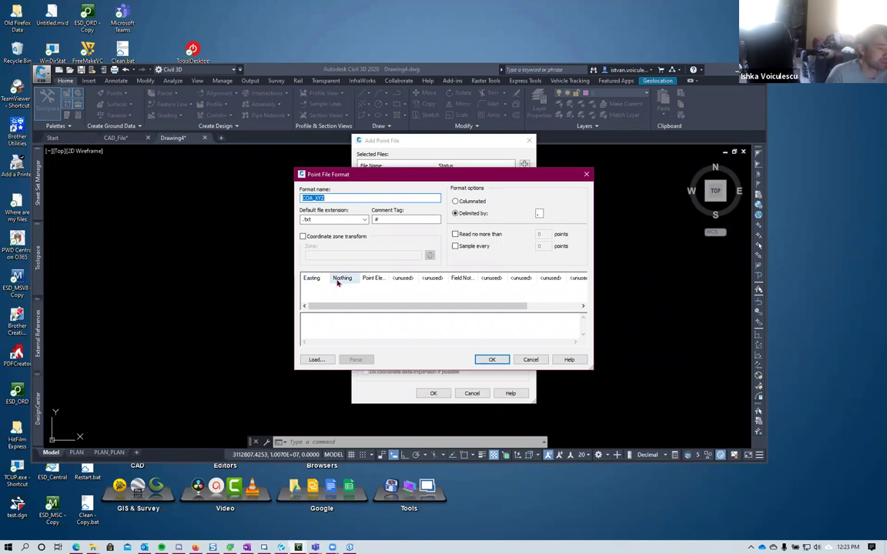
{"action": "left_click", "coordinate": [538, 360]}
{"action": "left_click", "coordinate": [483, 338]}
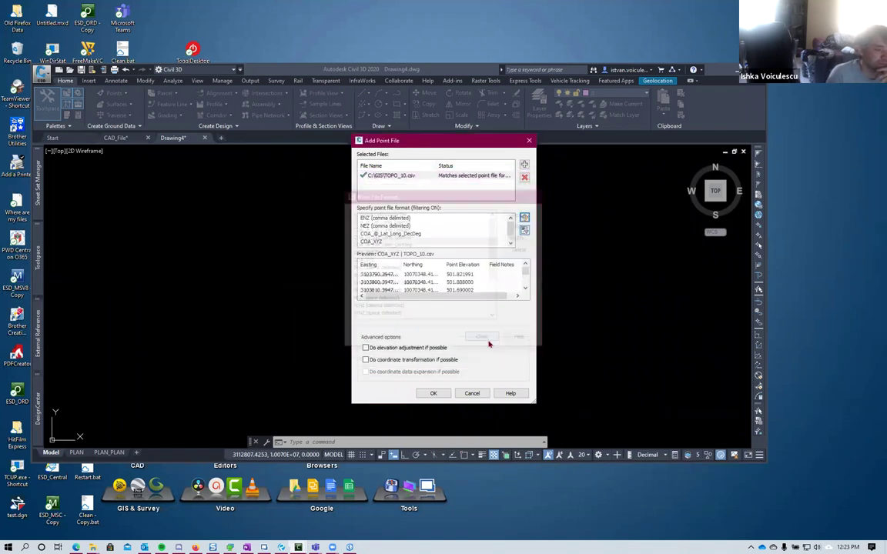
{"action": "left_click", "coordinate": [373, 241]}
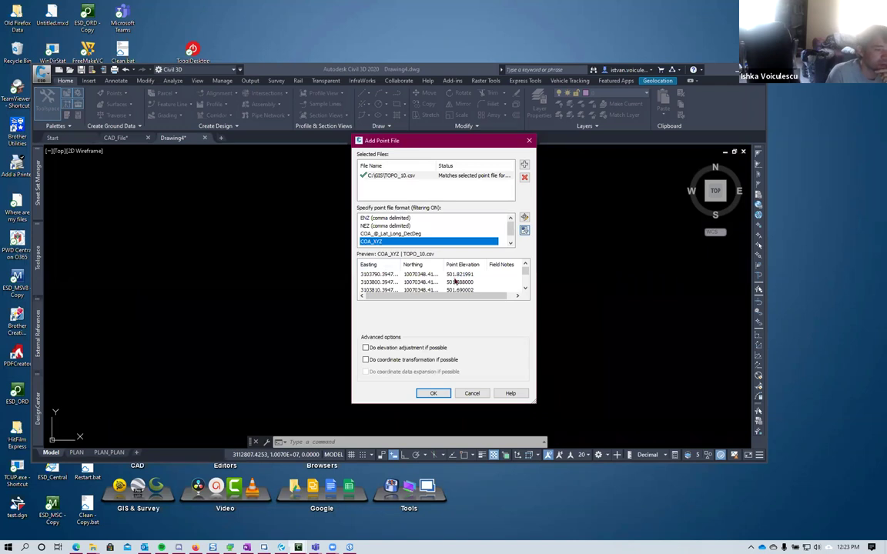
{"action": "left_click", "coordinate": [432, 394]}
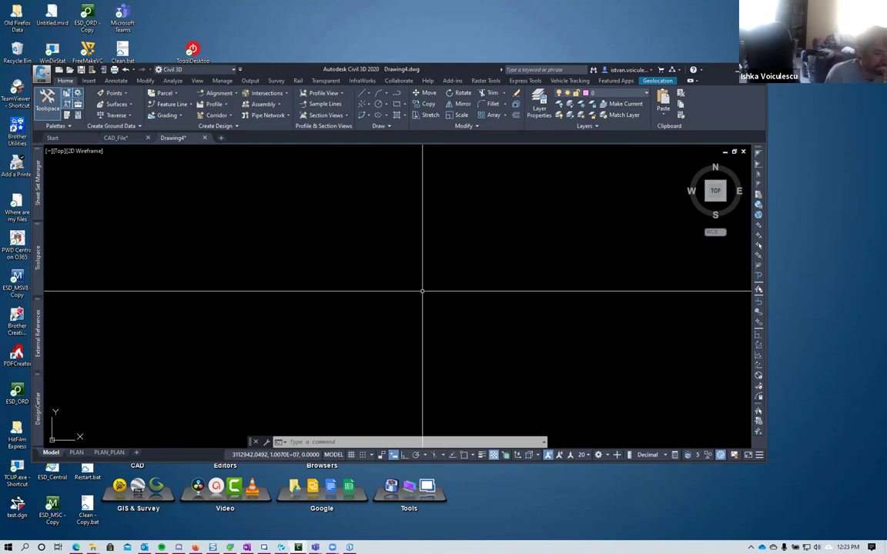
Zoom to extents to show the whole contour surface.
{"action": "type", "text": "z"}
{"action": "key", "text": "Return"}
{"action": "type", "text": "e"}
{"action": "key", "text": "Return"}
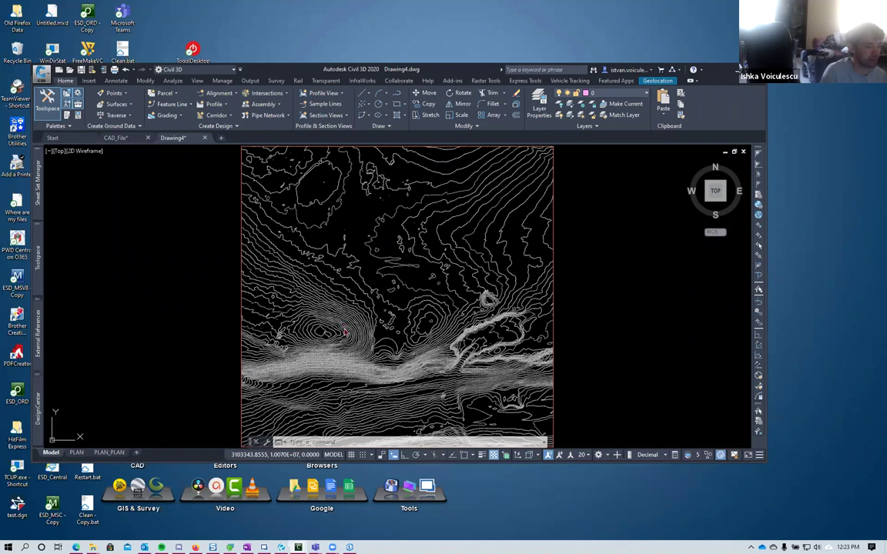
Save the drawing as Surface_ARCGIS.dwg and switch to the CAD_File drawing.
{"action": "key", "text": "ctrl+s"}
{"action": "type", "text": "Surface_ARCGIS"}
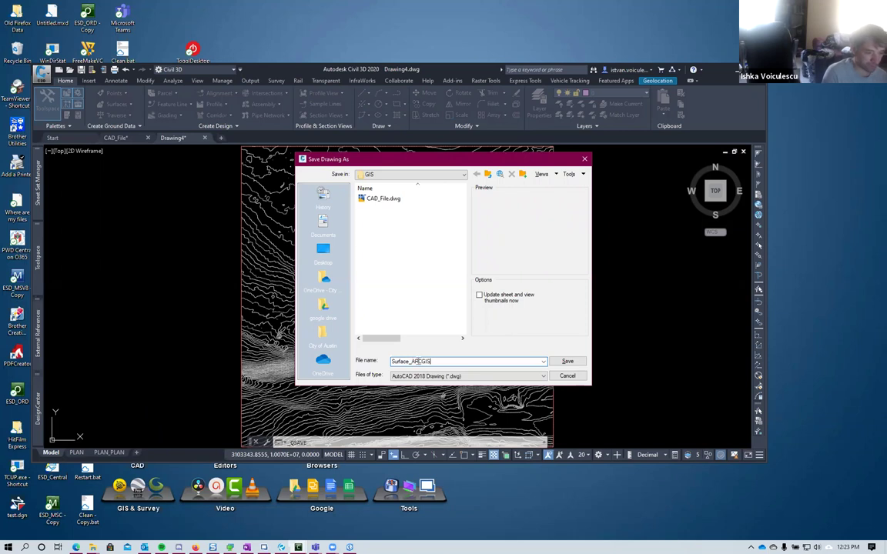
{"action": "left_click", "coordinate": [567, 361]}
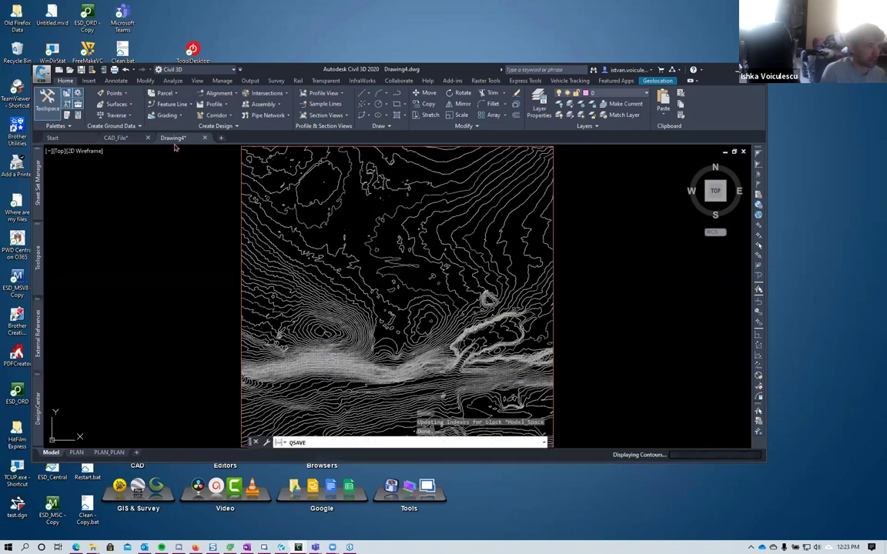
{"action": "left_click", "coordinate": [117, 138]}
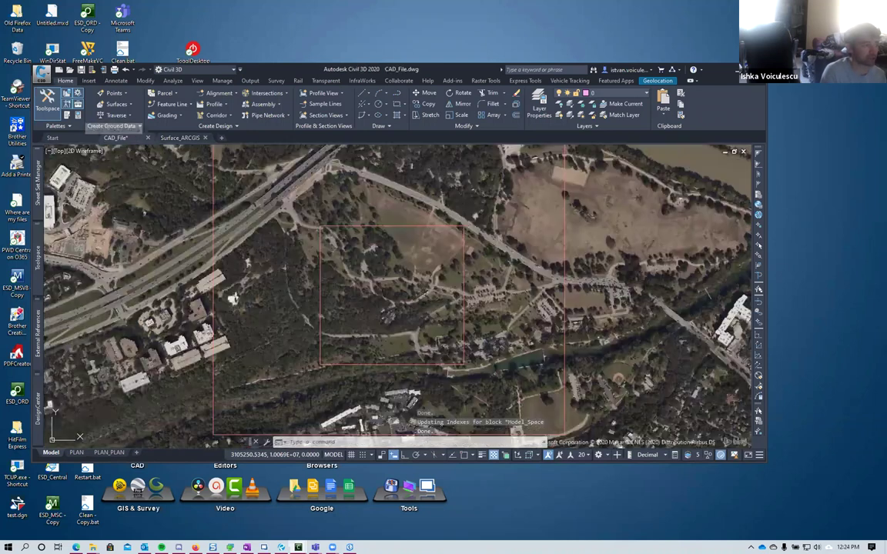
Read contour elevations on Surface_ARCGIS and compare them with the CAD_File drawing.
{"action": "left_click", "coordinate": [179, 138]}
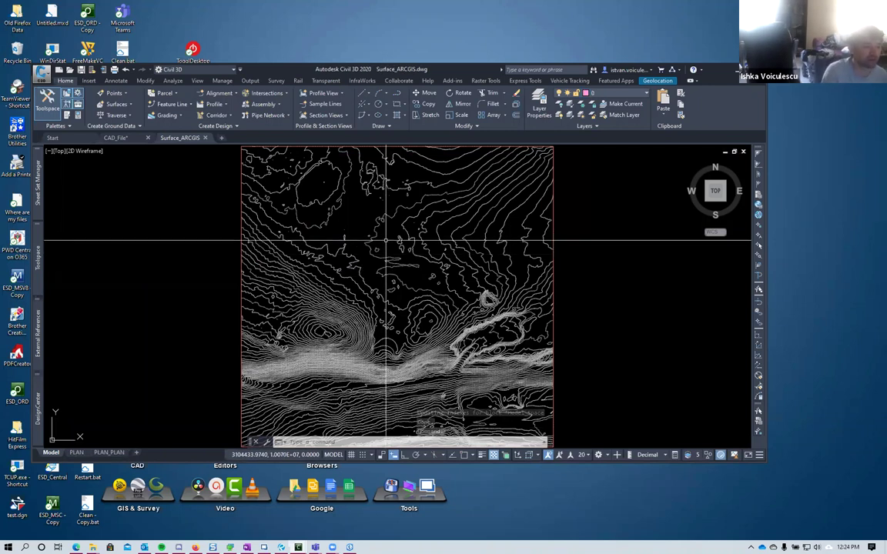
{"action": "mouse_move", "coordinate": [386, 242]}
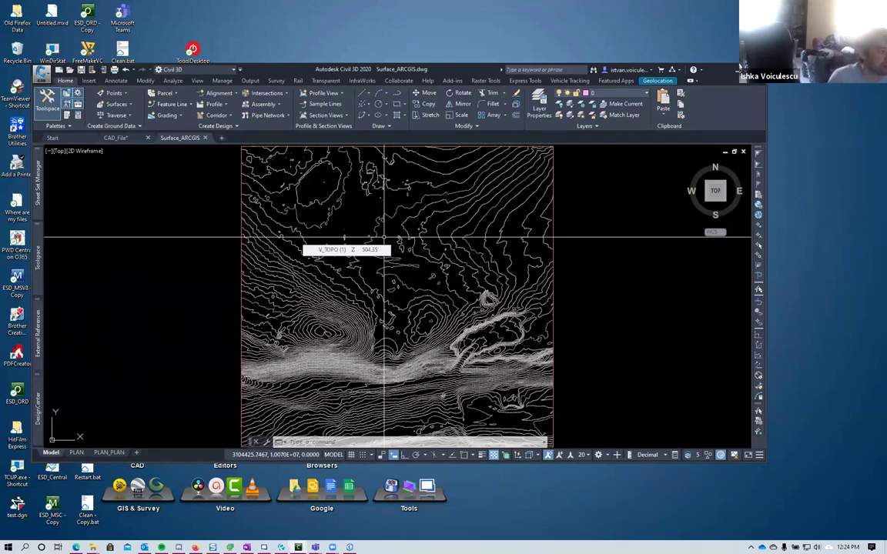
{"action": "scroll", "coordinate": [297, 284], "scroll_direction": "down", "scroll_amount": 2}
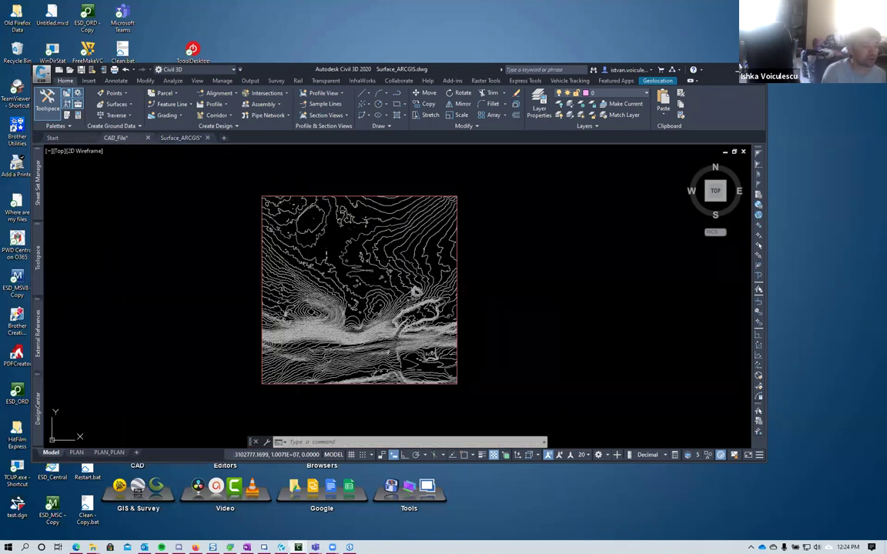
{"action": "key", "text": "ctrl+Tab"}
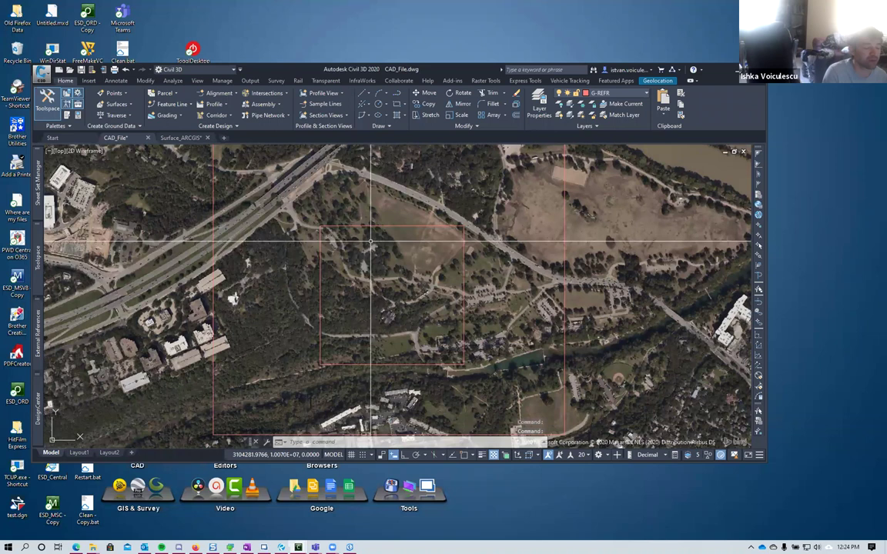
{"action": "scroll", "coordinate": [370, 243], "scroll_direction": "down", "scroll_amount": 2}
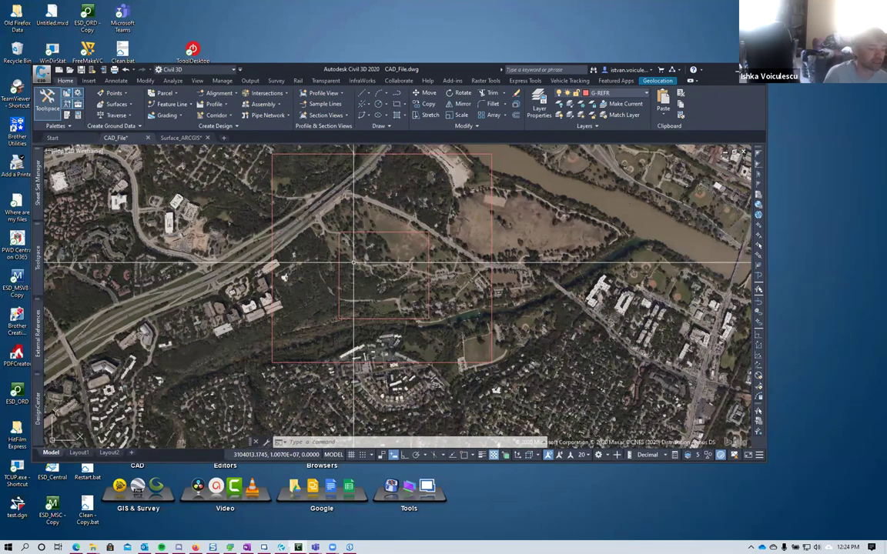
Return to Surface_ARCGIS and zoom in on the V_TOPO (1) contours.
{"action": "left_click", "coordinate": [165, 138]}
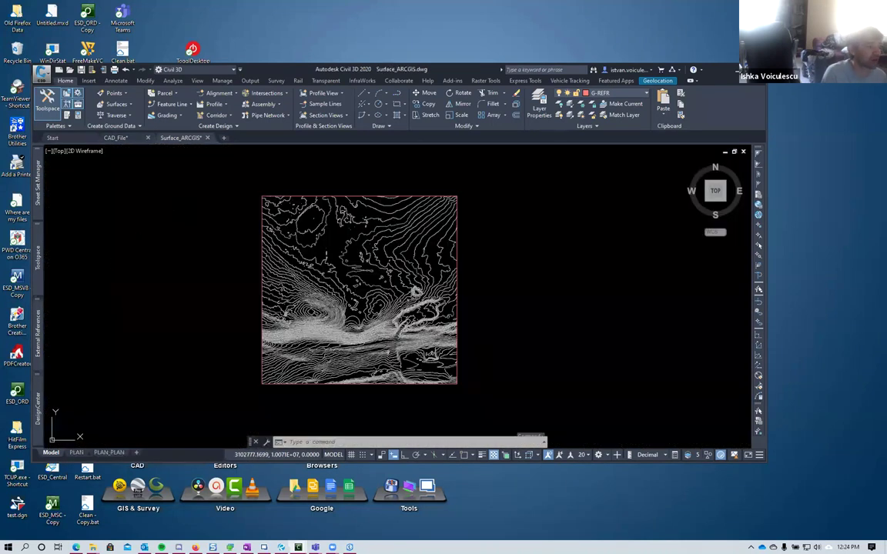
{"action": "mouse_move", "coordinate": [38, 258]}
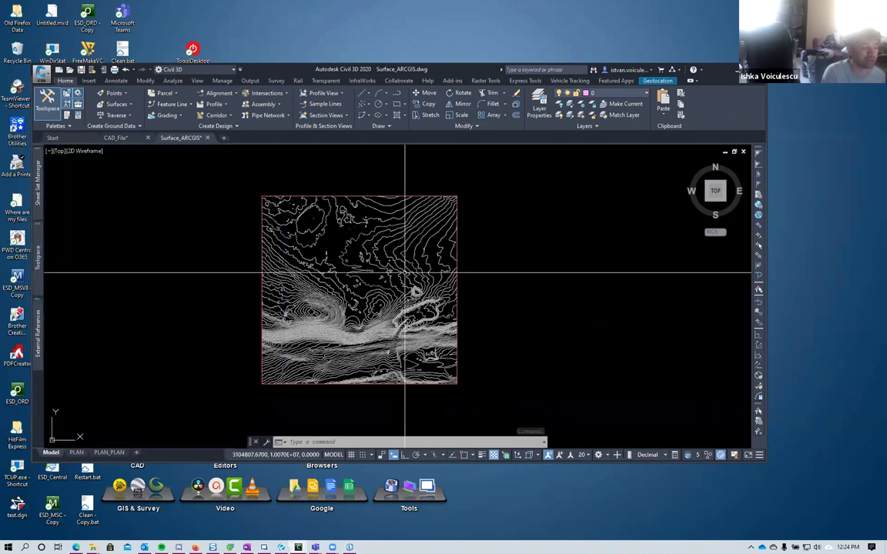
{"action": "mouse_move", "coordinate": [404, 271]}
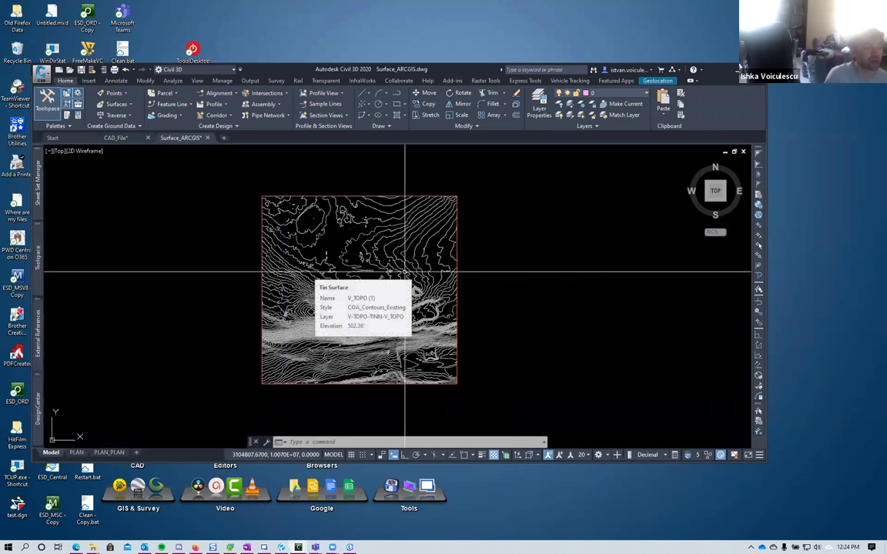
{"action": "scroll", "coordinate": [281, 198], "scroll_direction": "up", "scroll_amount": 6}
{"action": "scroll", "coordinate": [276, 197], "scroll_direction": "down", "scroll_amount": 5}
{"action": "scroll", "coordinate": [560, 227], "scroll_direction": "up", "scroll_amount": 4}
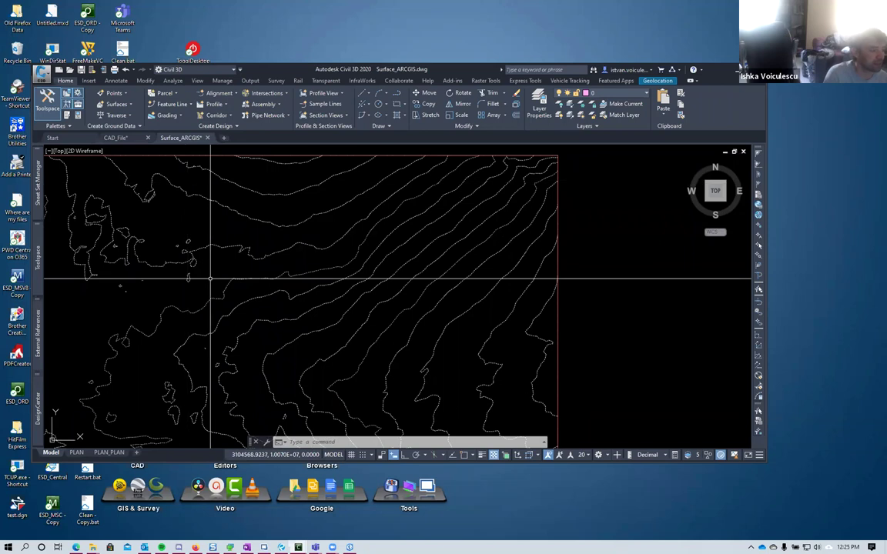
In ArcGIS Pro, hide TOPO_10_shp, show TOPO_10.tif and zoom out.
{"action": "left_click", "coordinate": [281, 546]}
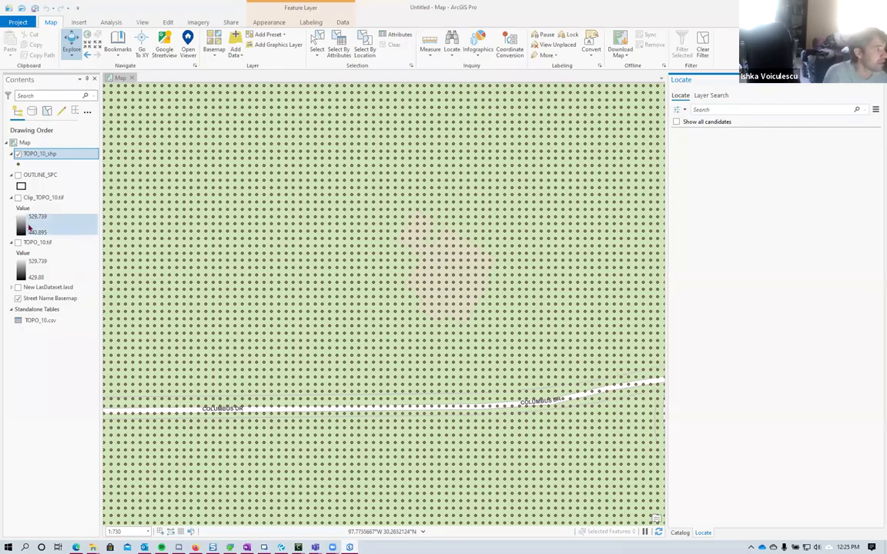
{"action": "left_click", "coordinate": [18, 153]}
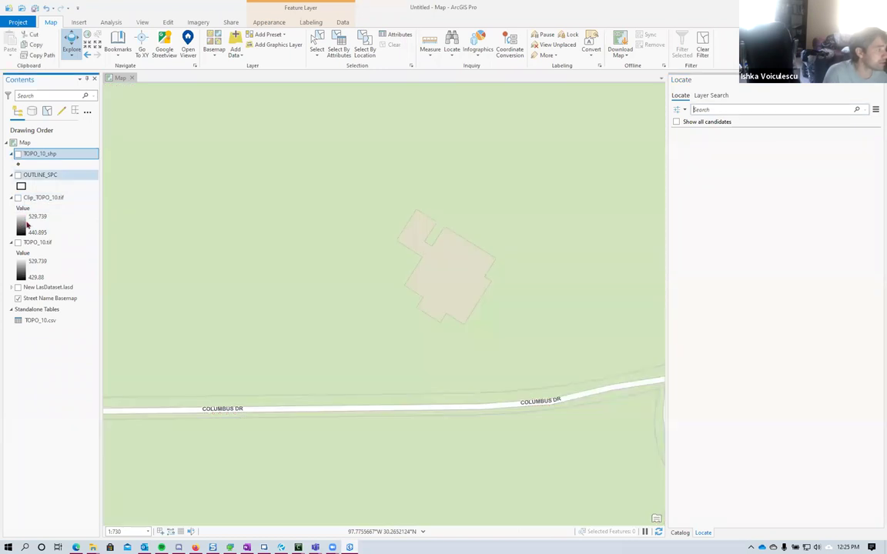
{"action": "left_click", "coordinate": [17, 243]}
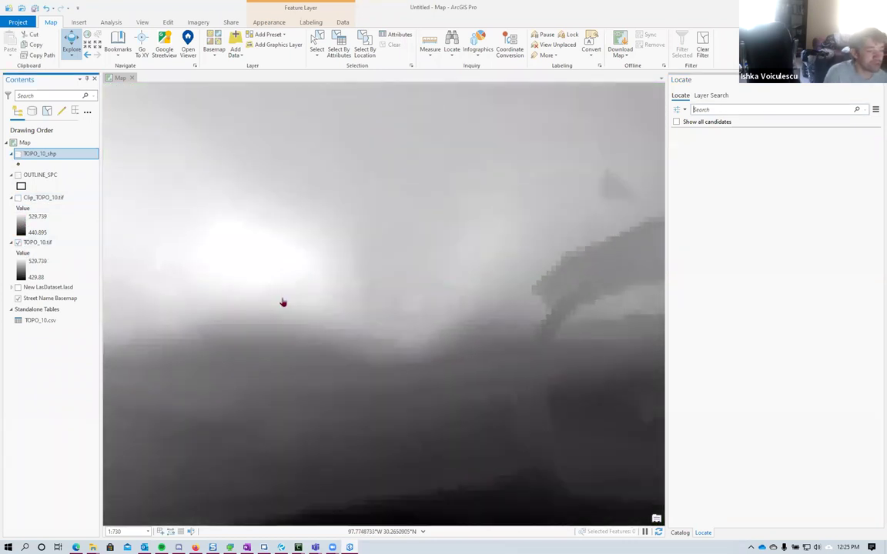
{"action": "scroll", "coordinate": [282, 302], "scroll_direction": "down", "scroll_amount": 3}
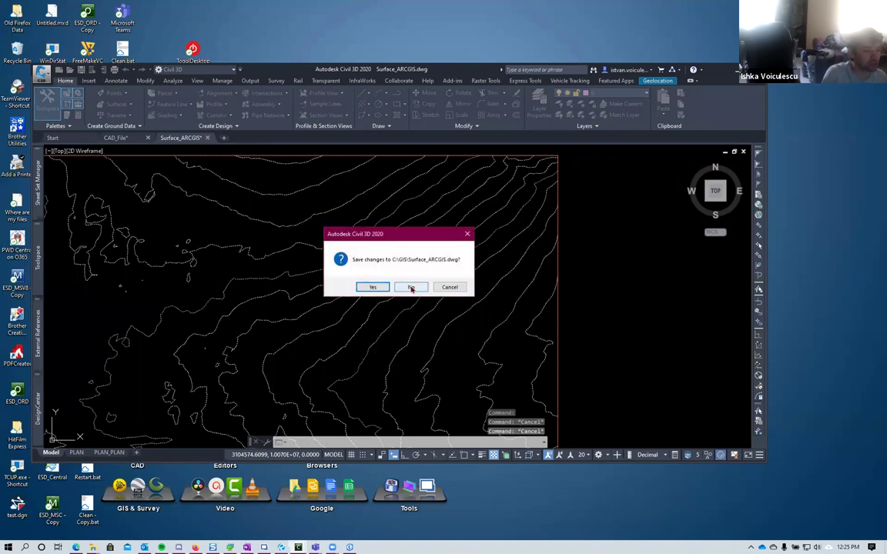
Close the Surface_ARCGIS drawing without saving changes, returning to CAD_File.dwg.
{"action": "left_click", "coordinate": [381, 289]}
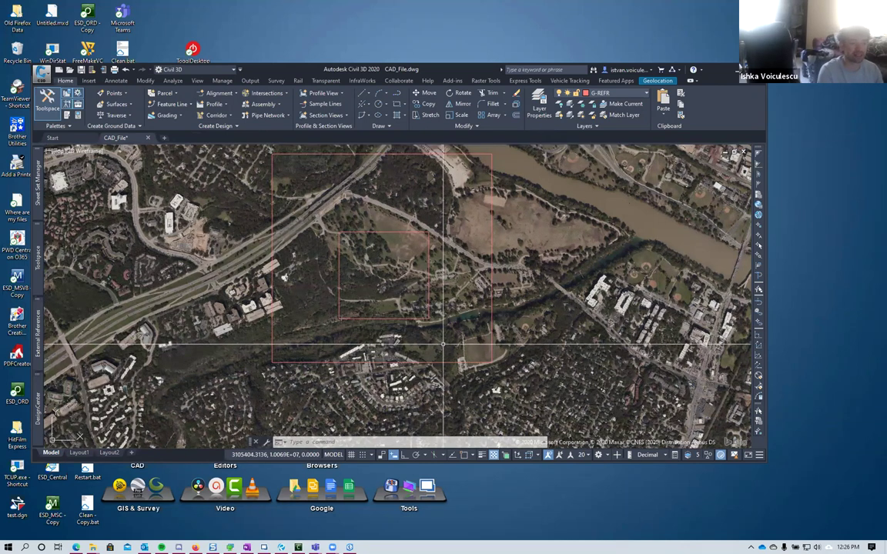
{"action": "key", "text": "Escape"}
{"action": "key", "text": "Escape"}
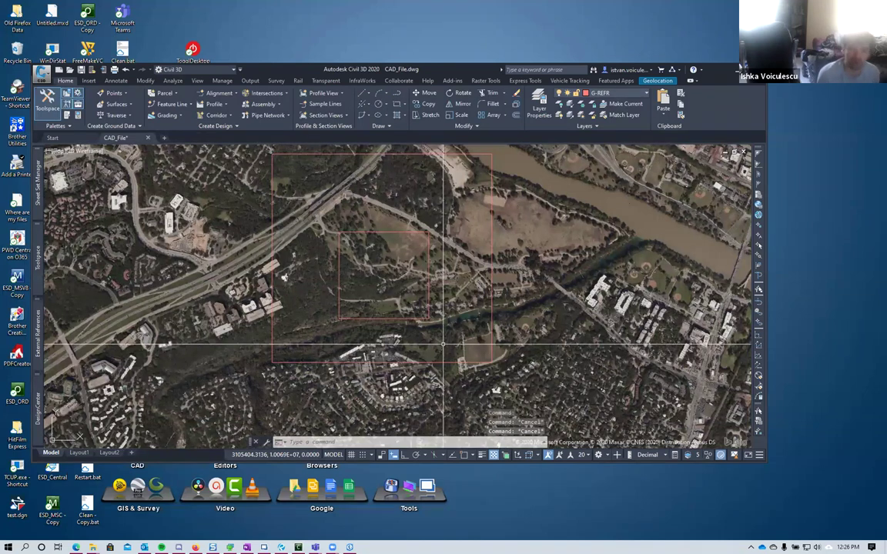
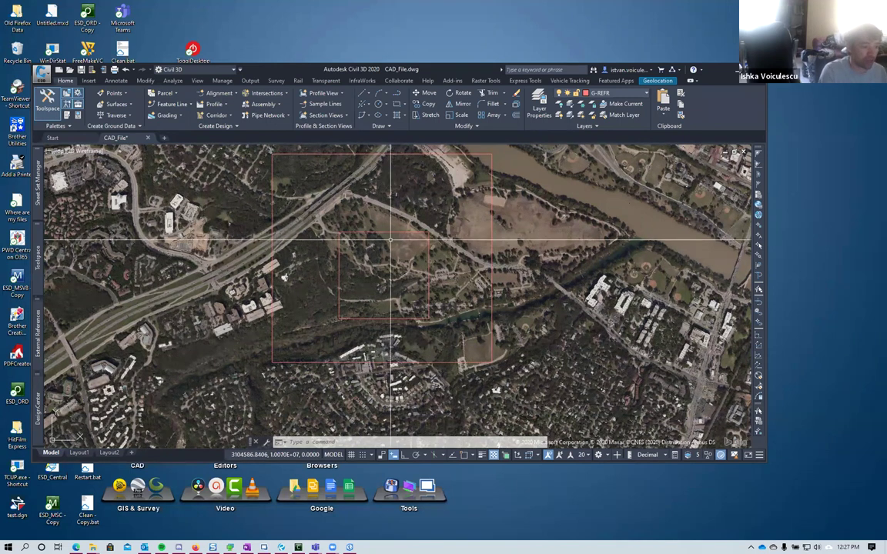
Cancel the active drawing command, start Firefox, and load google.com.
{"action": "key", "text": "Escape"}
{"action": "key", "text": "Escape"}
{"action": "key", "text": "Escape"}
{"action": "left_click", "coordinate": [8, 546]}
{"action": "left_click", "coordinate": [48, 545]}
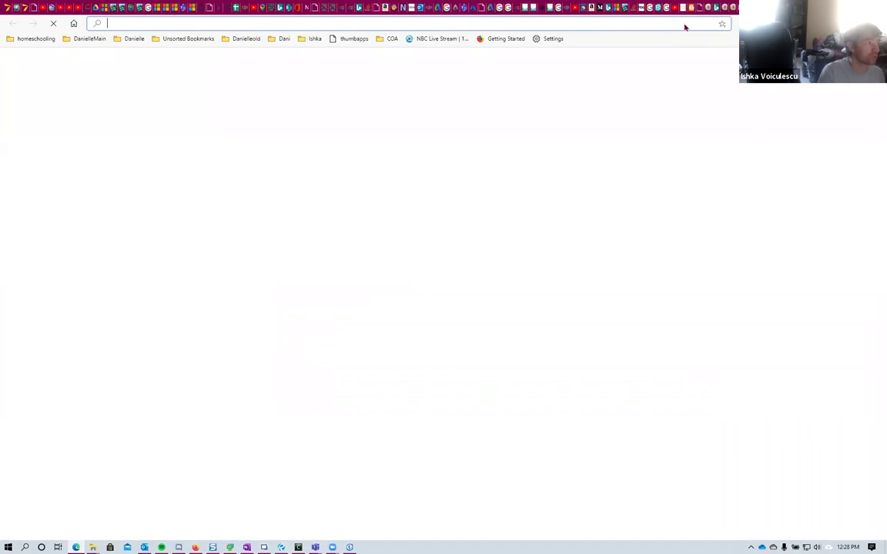
{"action": "type", "text": "go"}
{"action": "key", "text": "Return"}
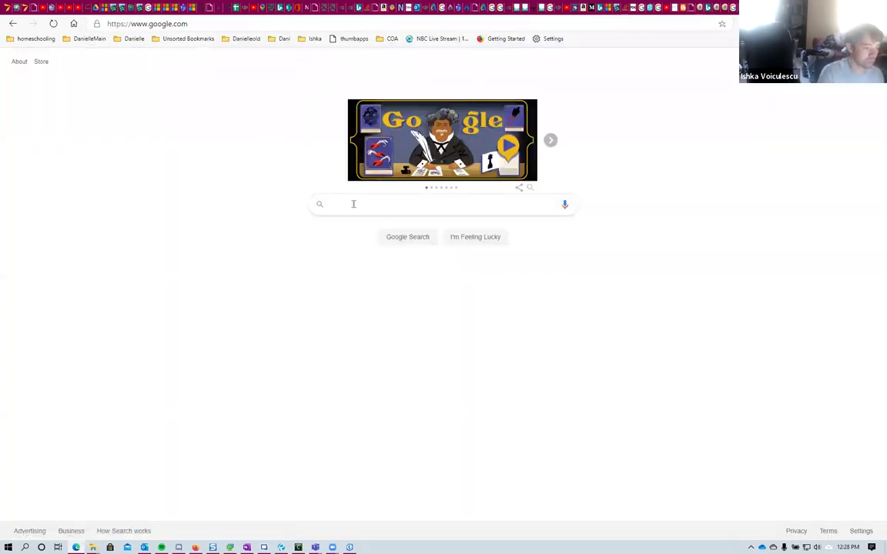
Search Google for 'lastools' and open the rapidlasso LAStools result.
{"action": "left_click", "coordinate": [351, 203]}
{"action": "type", "text": "lastools"}
{"action": "key", "text": "Return"}
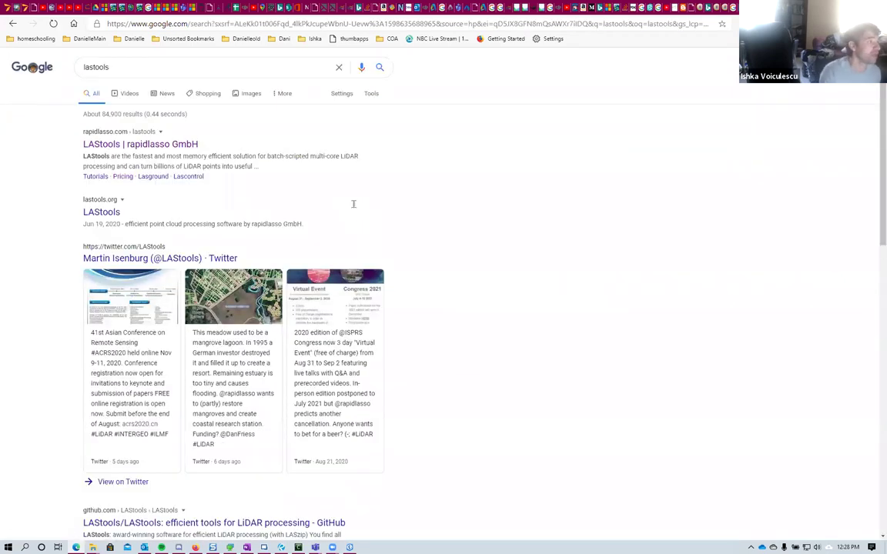
{"action": "left_click", "coordinate": [150, 146]}
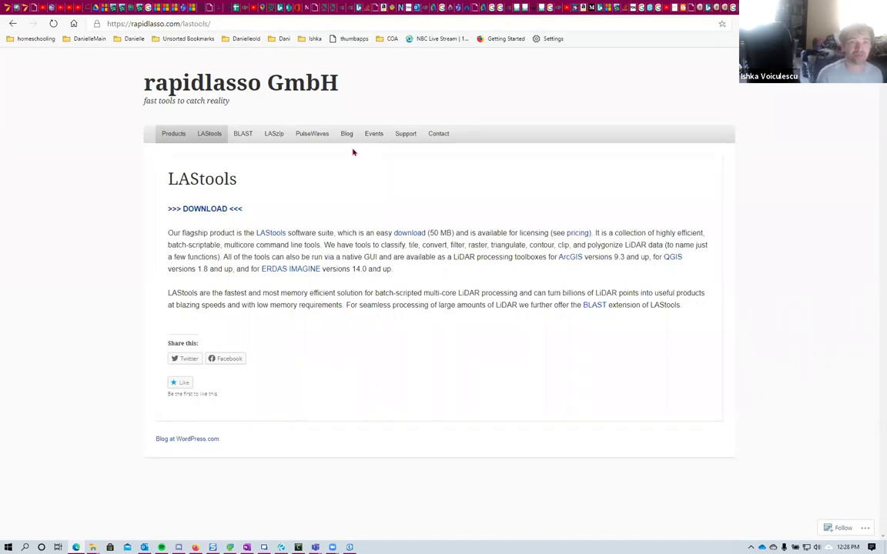
Open the LICENSE.txt tab and highlight the text listing the free open-source tools.
{"action": "left_click", "coordinate": [691, 11]}
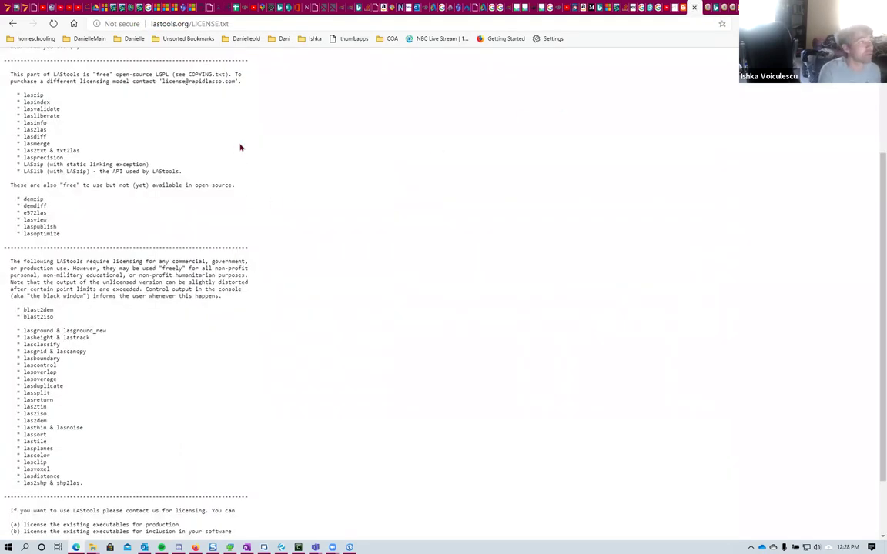
{"action": "scroll", "coordinate": [240, 147], "scroll_direction": "up", "scroll_amount": 2}
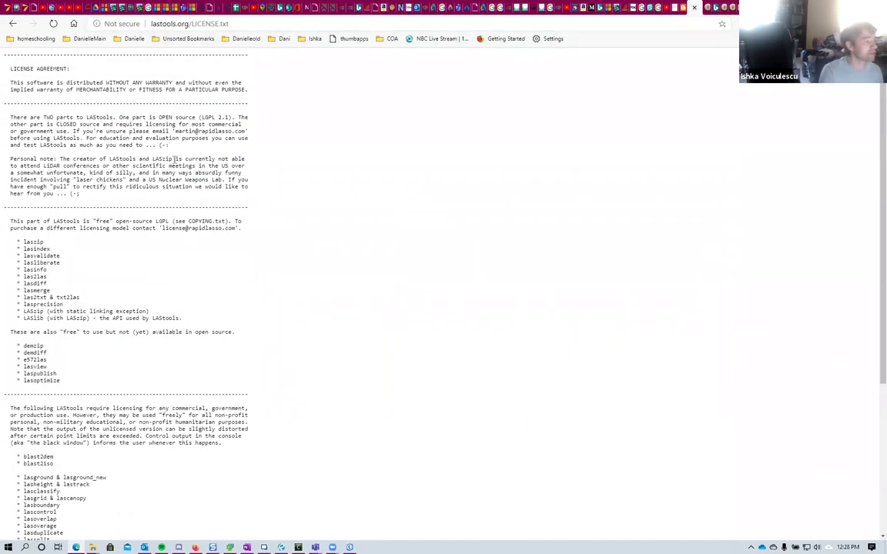
{"action": "scroll", "coordinate": [84, 200], "scroll_direction": "down", "scroll_amount": 1}
{"action": "left_click_drag", "start_coordinate": [119, 147], "coordinate": [83, 148]}
{"action": "left_click", "coordinate": [74, 174]}
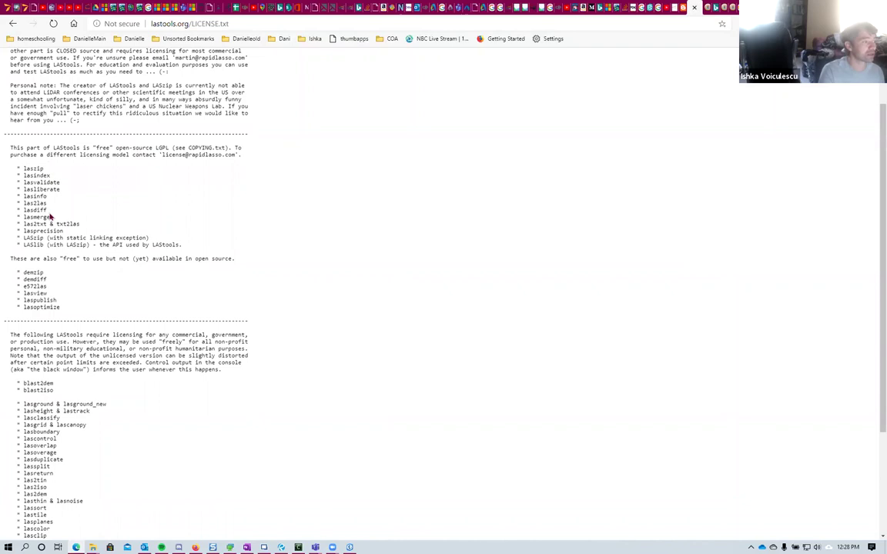
{"action": "left_click_drag", "start_coordinate": [24, 168], "coordinate": [154, 245]}
{"action": "left_click", "coordinate": [47, 248]}
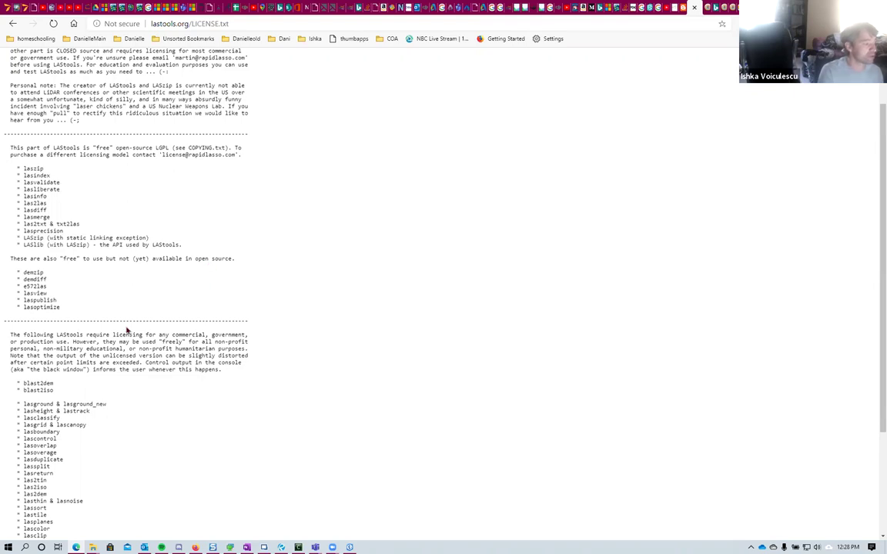
Highlight the licensing sentence and the list of free LAStools tools, then minimize Firefox.
{"action": "scroll", "coordinate": [127, 331], "scroll_direction": "down", "scroll_amount": 3}
{"action": "left_click_drag", "start_coordinate": [29, 185], "coordinate": [128, 191]}
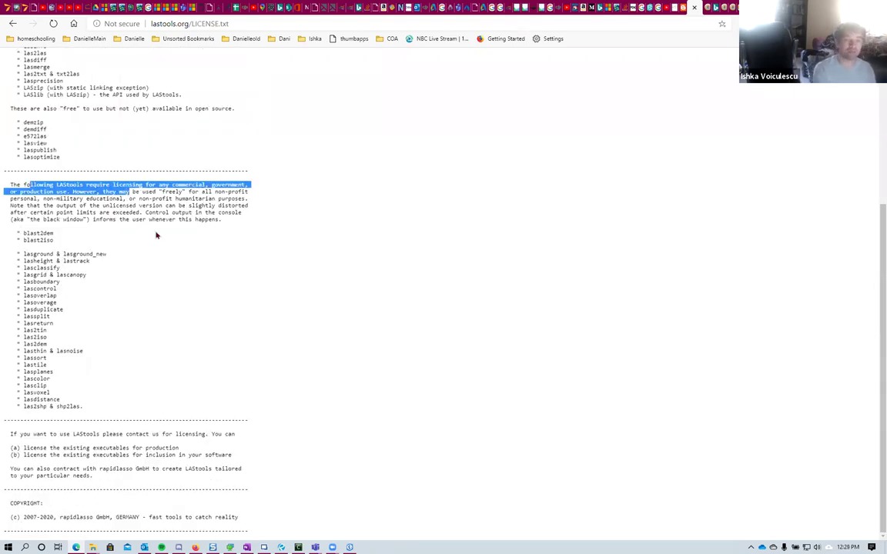
{"action": "scroll", "coordinate": [160, 250], "scroll_direction": "up", "scroll_amount": 4}
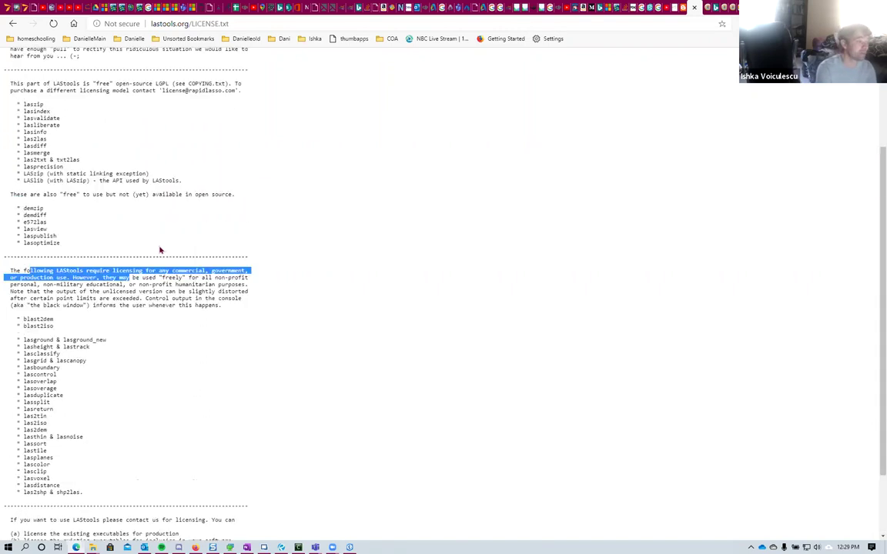
{"action": "left_click", "coordinate": [43, 254]}
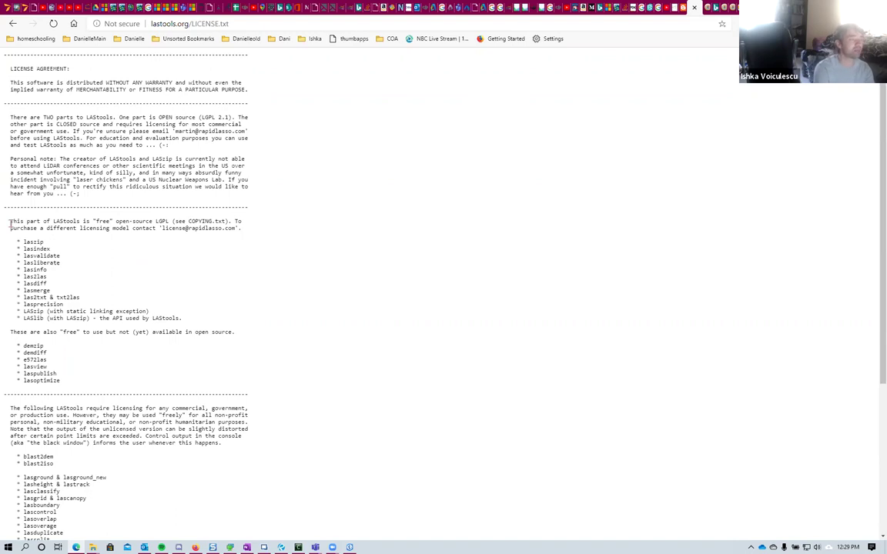
{"action": "left_click_drag", "start_coordinate": [9, 236], "coordinate": [149, 329]}
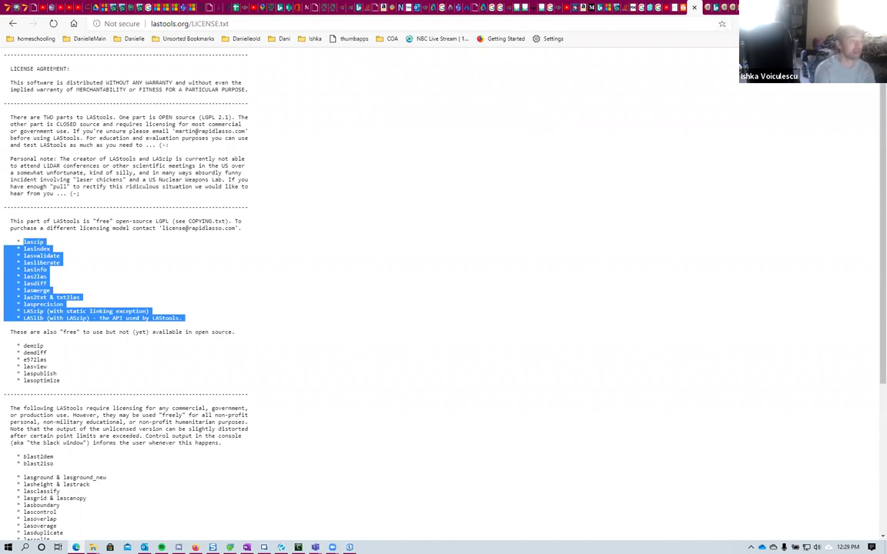
{"action": "left_click", "coordinate": [834, 8]}
In File Explorer, open Downloads\LAStools.zip and browse into its LAStools\bin folder.
{"action": "mouse_move", "coordinate": [92, 547]}
{"action": "left_click", "coordinate": [88, 509]}
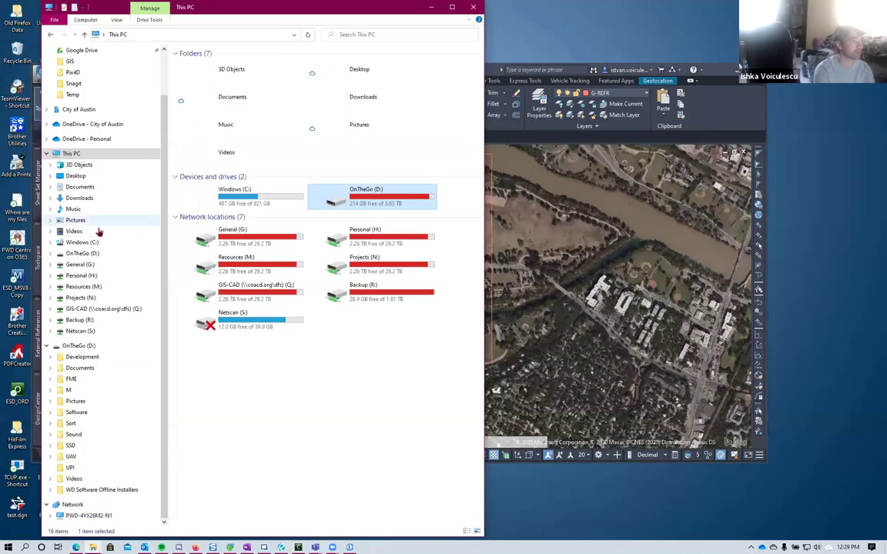
{"action": "left_click", "coordinate": [80, 80]}
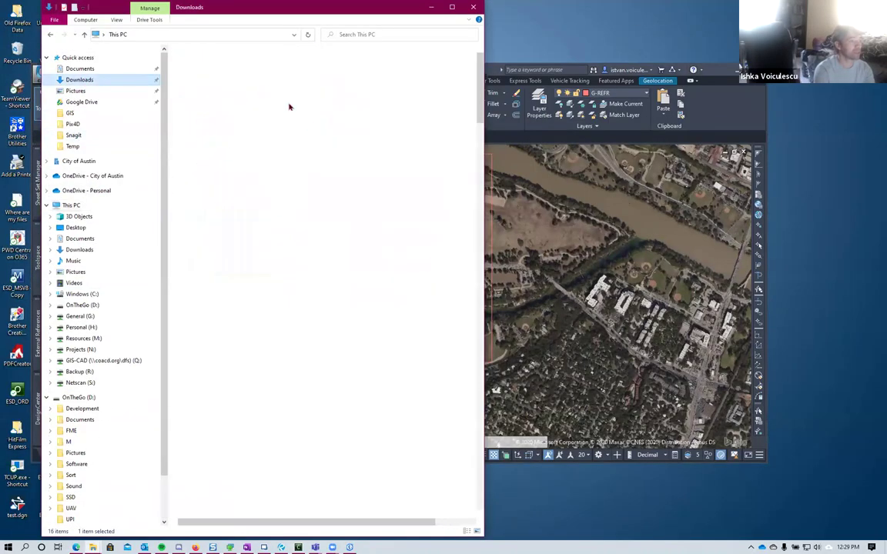
{"action": "left_click", "coordinate": [232, 74]}
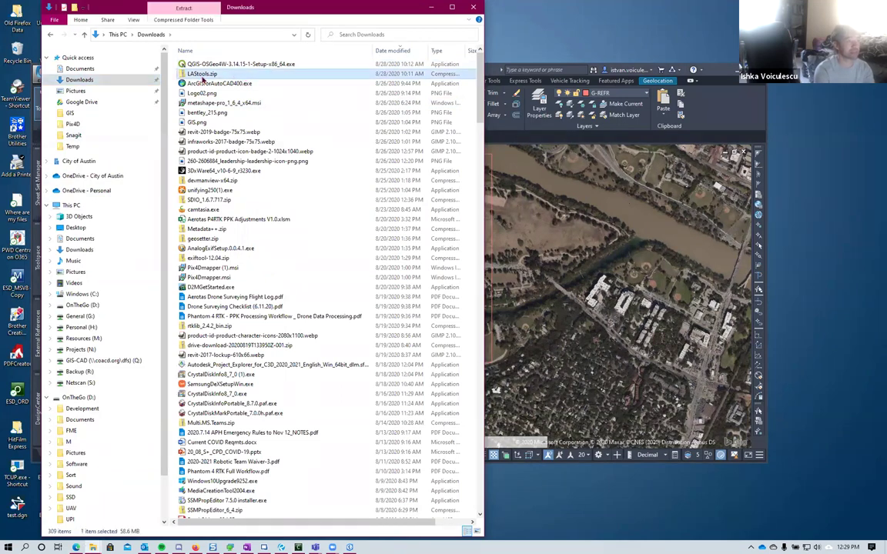
{"action": "double_click", "coordinate": [233, 74]}
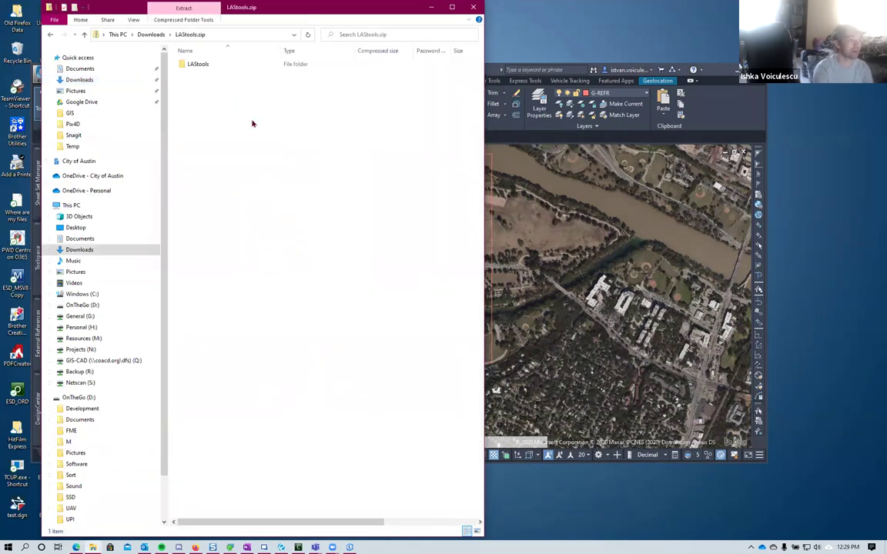
{"action": "left_click", "coordinate": [203, 68]}
{"action": "double_click", "coordinate": [202, 66]}
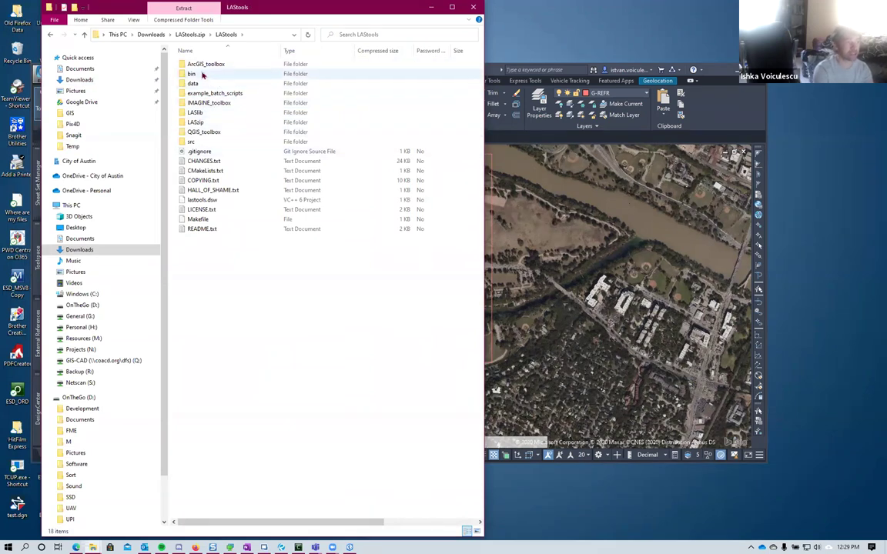
{"action": "double_click", "coordinate": [192, 74]}
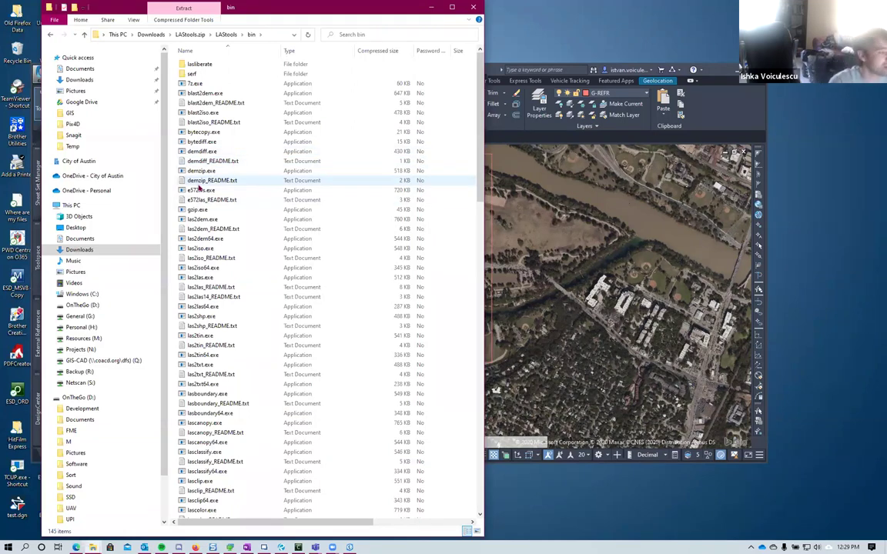
Open Portable\LAStools\bin on the City of Austin OneDrive, select las2las.exe, and dismiss the reminder.
{"action": "left_click", "coordinate": [74, 206]}
{"action": "left_click", "coordinate": [104, 176]}
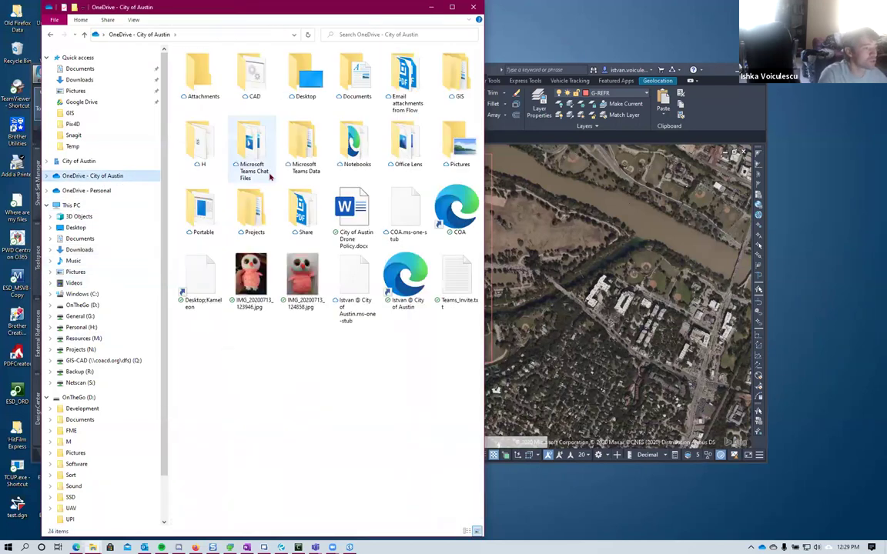
{"action": "left_click", "coordinate": [215, 215]}
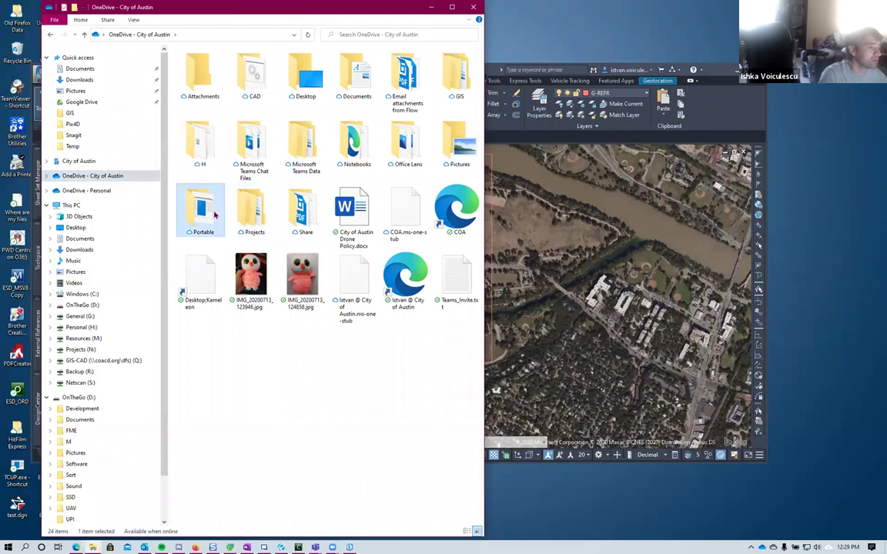
{"action": "double_click", "coordinate": [215, 215]}
{"action": "left_click", "coordinate": [204, 181]}
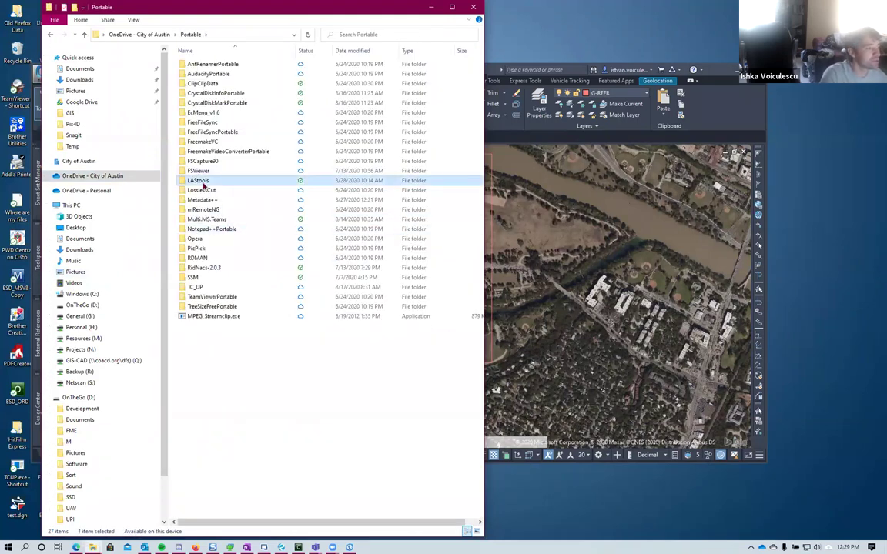
{"action": "double_click", "coordinate": [203, 182]}
{"action": "left_click", "coordinate": [201, 76]}
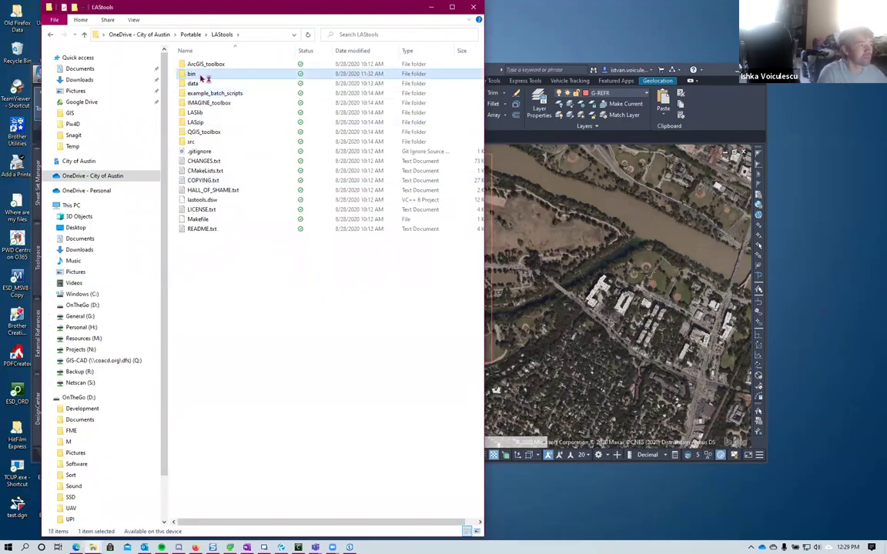
{"action": "double_click", "coordinate": [202, 76]}
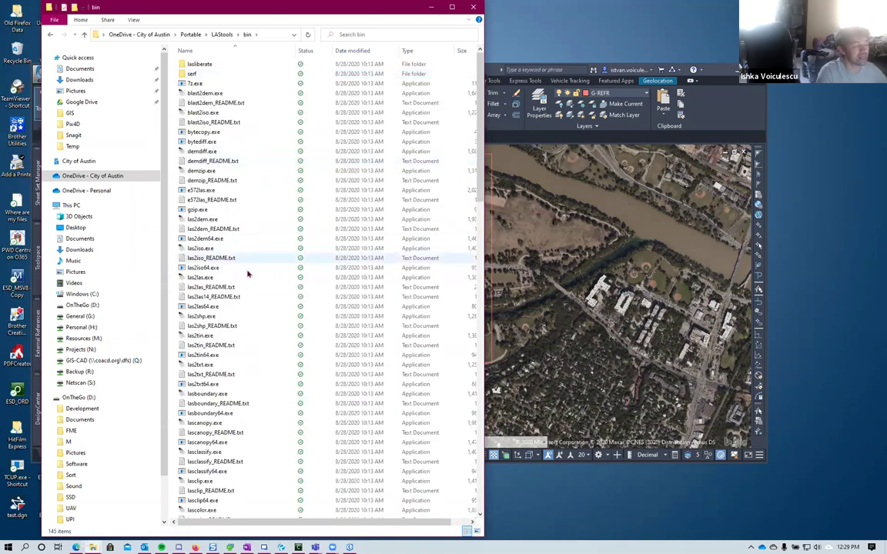
{"action": "left_click", "coordinate": [201, 277]}
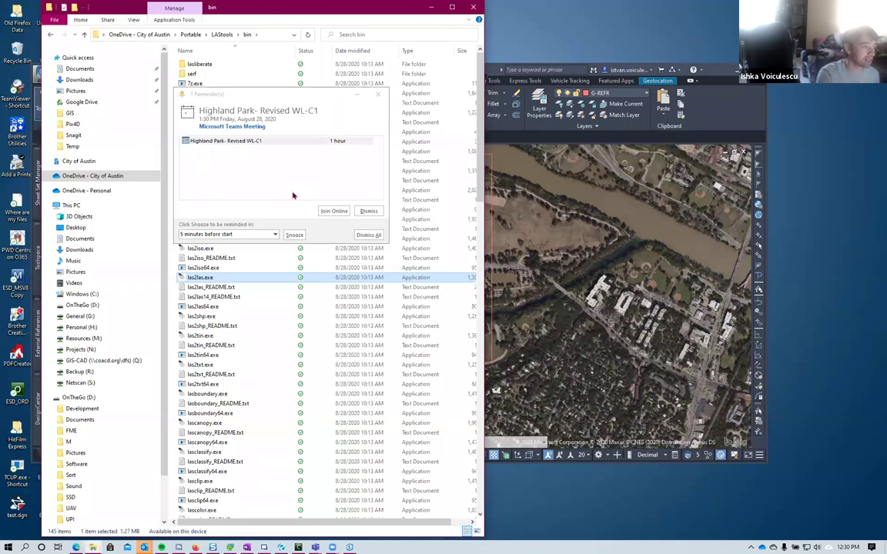
{"action": "left_click", "coordinate": [378, 94]}
Launch las2las.exe past the security warning and move its window aside.
{"action": "double_click", "coordinate": [198, 278]}
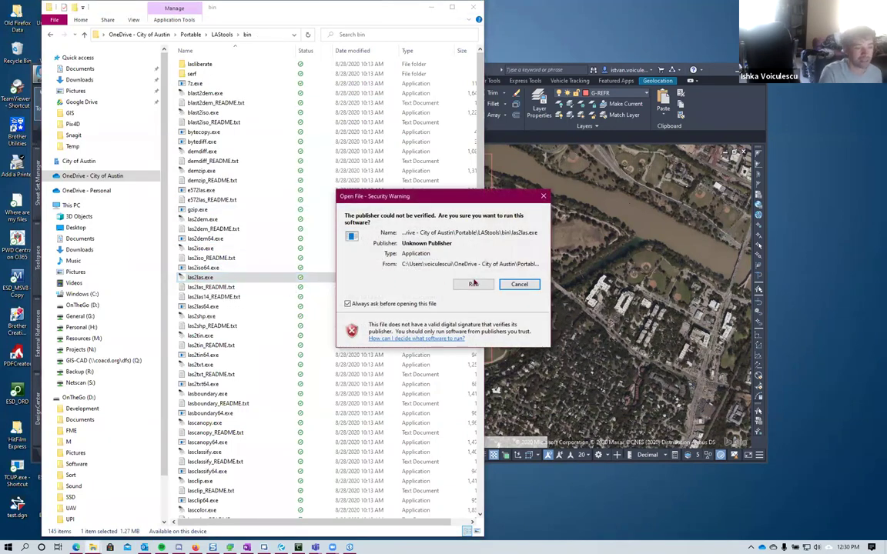
{"action": "left_click", "coordinate": [474, 285]}
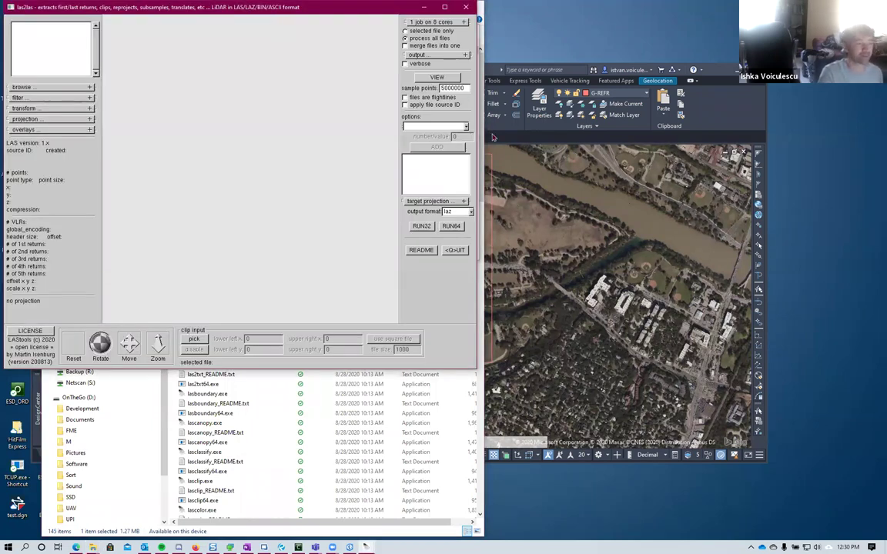
{"action": "left_click_drag", "start_coordinate": [271, 10], "coordinate": [455, 90]}
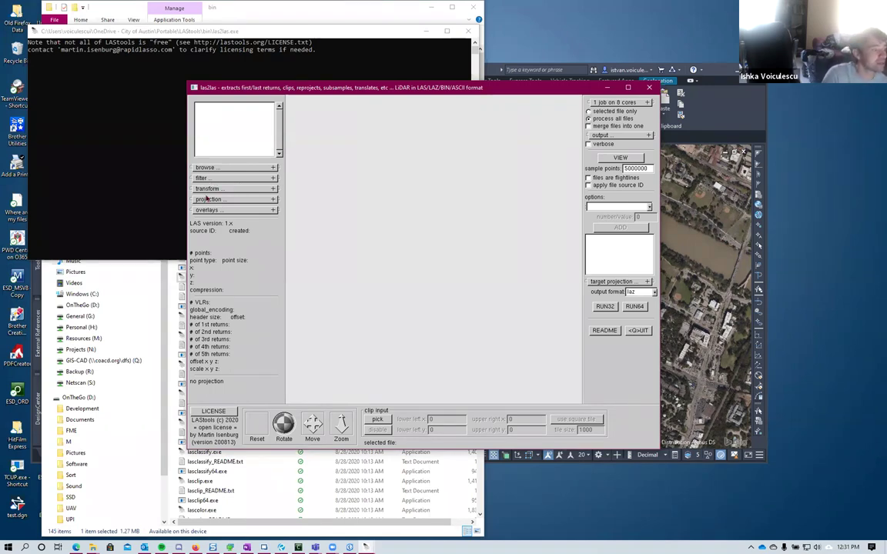
Browse las2las to C:\ and open the data folder holding the stratmap17 tiles.
{"action": "left_click", "coordinate": [205, 167]}
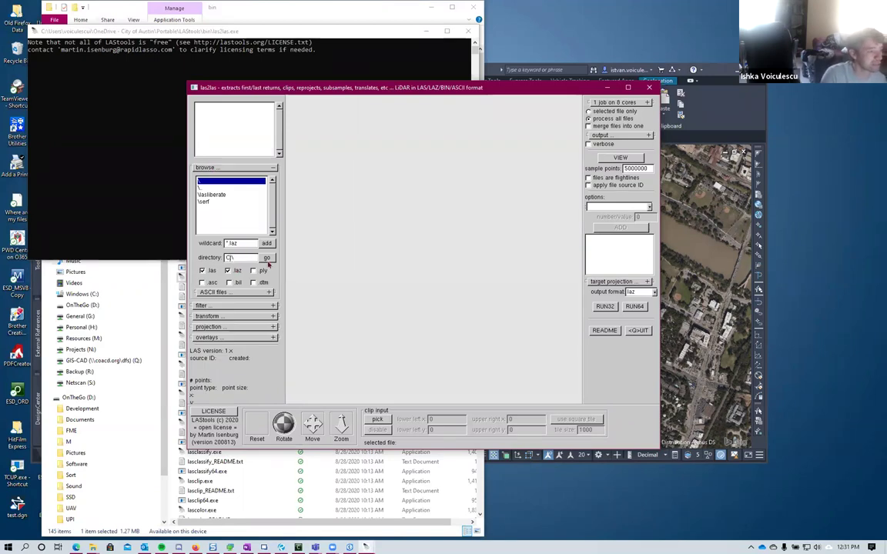
{"action": "key", "text": "Return"}
{"action": "scroll", "coordinate": [272, 223], "scroll_direction": "down", "scroll_amount": 3}
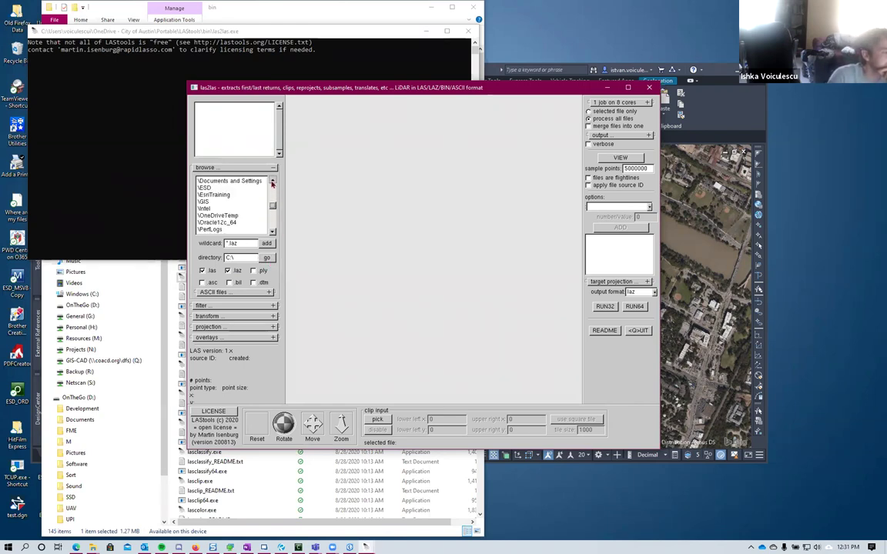
{"action": "double_click", "coordinate": [202, 201]}
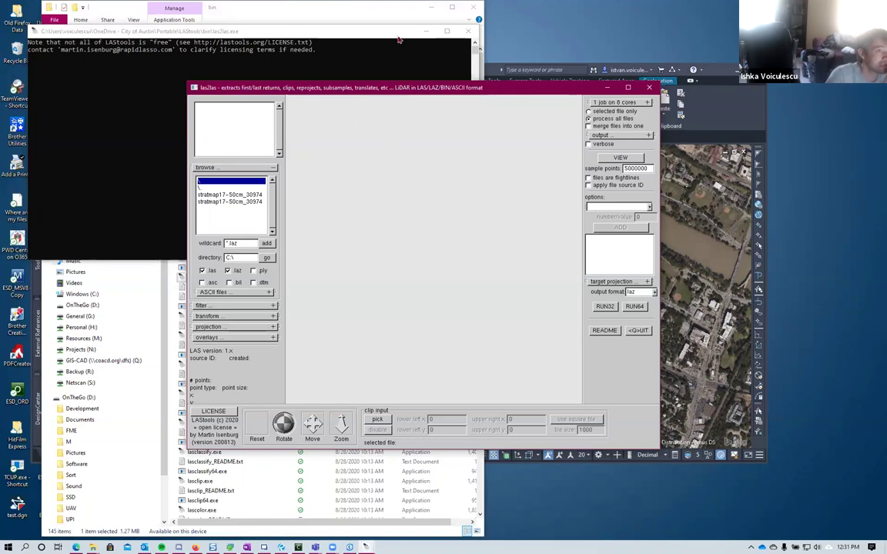
Find lasinfo.exe in the LAStools bin folder and launch it past the security warning.
{"action": "left_click", "coordinate": [295, 23]}
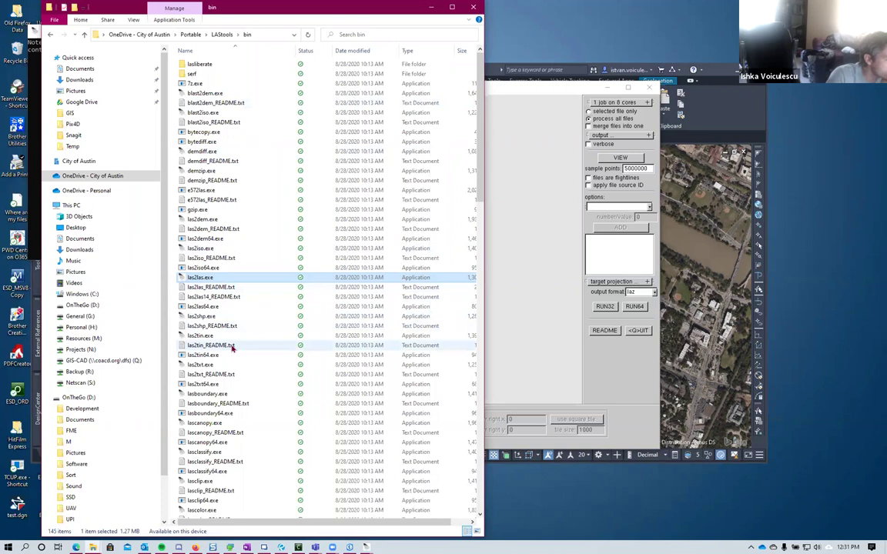
{"action": "scroll", "coordinate": [231, 354], "scroll_direction": "down", "scroll_amount": 7}
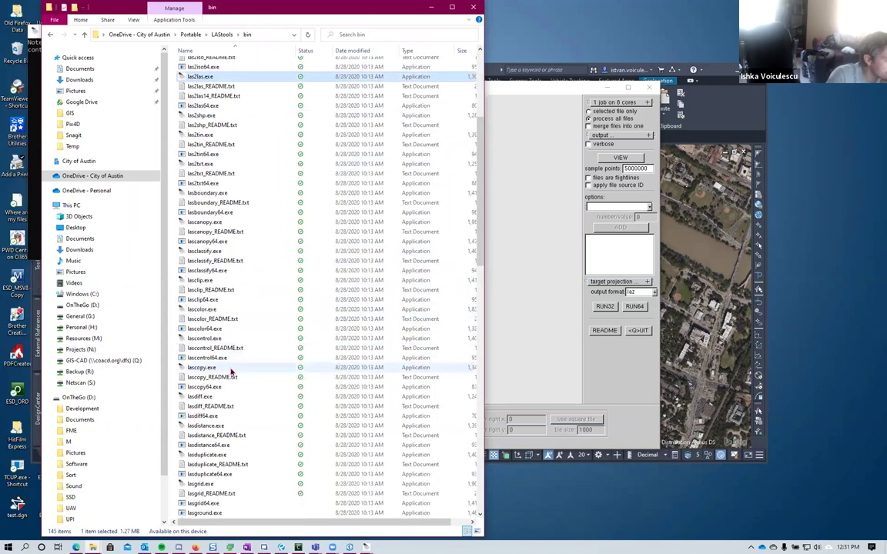
{"action": "scroll", "coordinate": [230, 372], "scroll_direction": "up", "scroll_amount": 5}
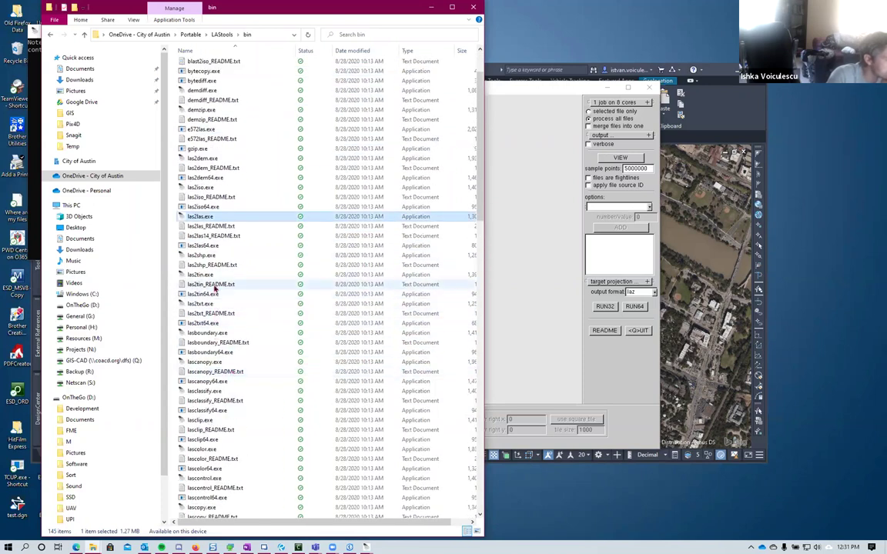
{"action": "scroll", "coordinate": [215, 291], "scroll_direction": "down", "scroll_amount": 9}
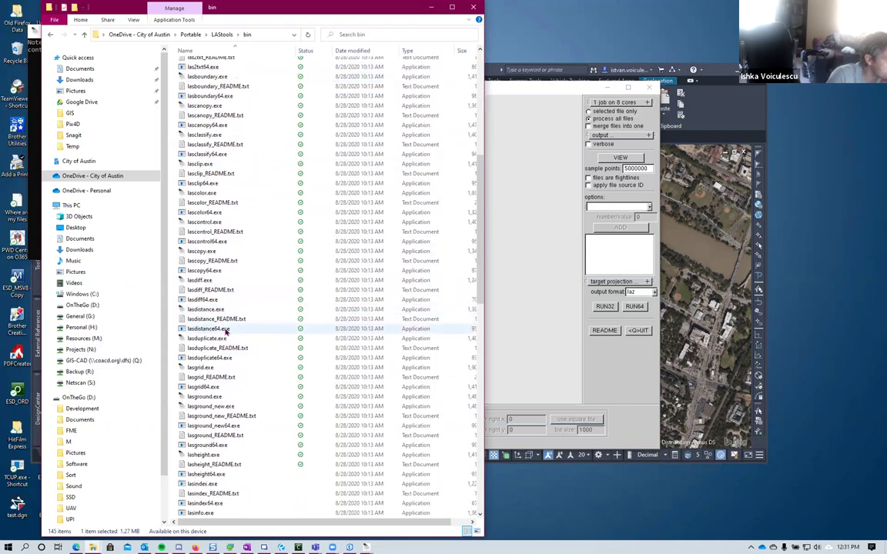
{"action": "scroll", "coordinate": [223, 368], "scroll_direction": "down", "scroll_amount": 2}
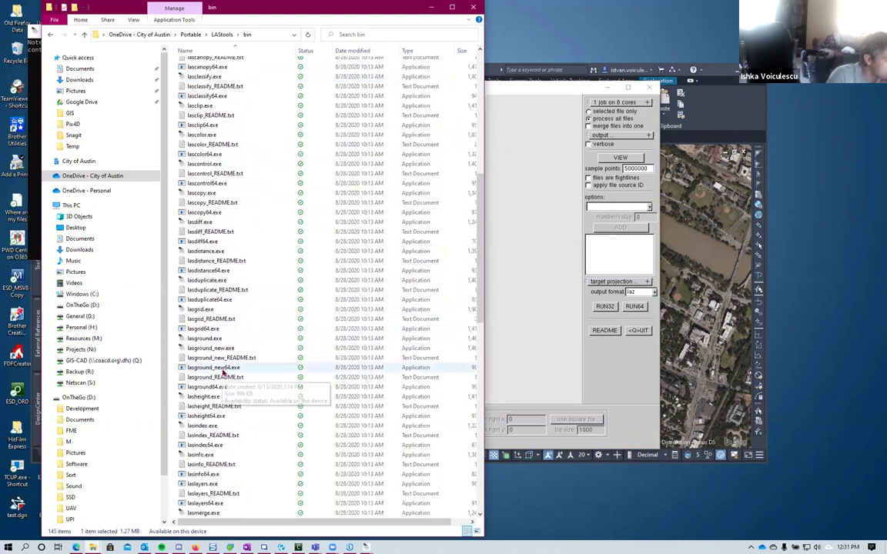
{"action": "scroll", "coordinate": [222, 374], "scroll_direction": "down", "scroll_amount": 2}
{"action": "left_click", "coordinate": [206, 398]}
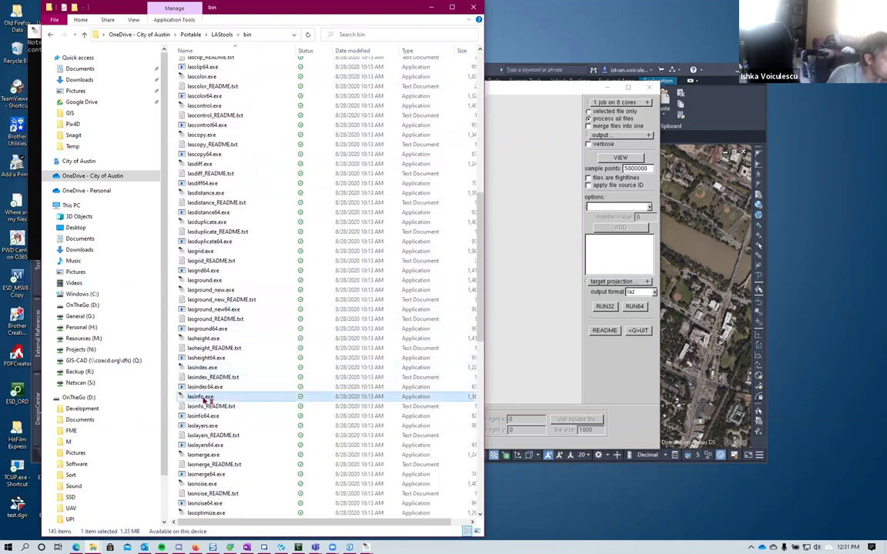
{"action": "double_click", "coordinate": [205, 398]}
{"action": "left_click", "coordinate": [458, 287]}
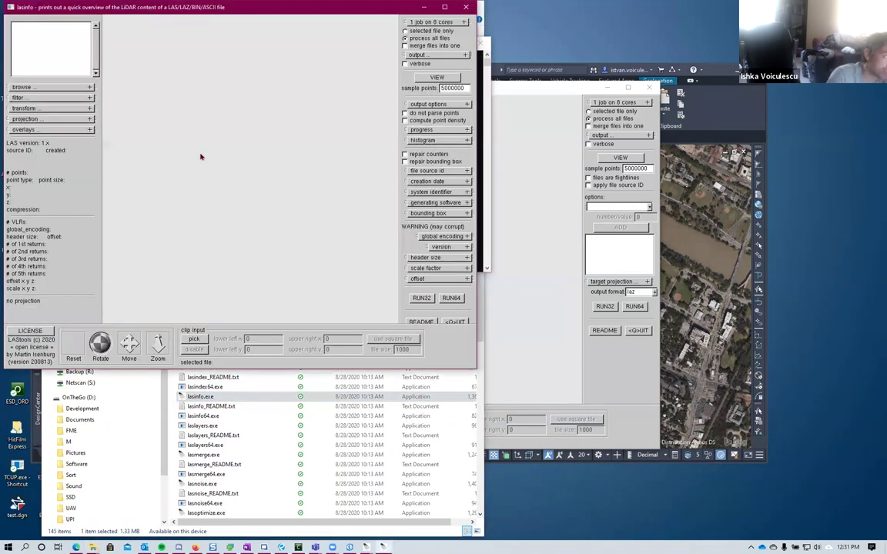
Load the first stratmap tile from C:\GIS in lasinfo, read the maximized report, then quit.
{"action": "left_click", "coordinate": [53, 91]}
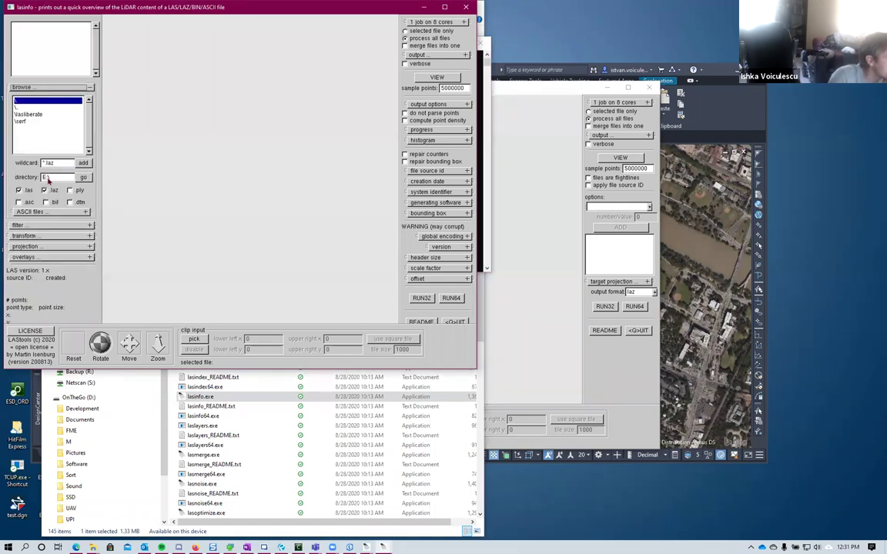
{"action": "key", "text": "BackSpace"}
{"action": "type", "text": "C"}
{"action": "key", "text": "Return"}
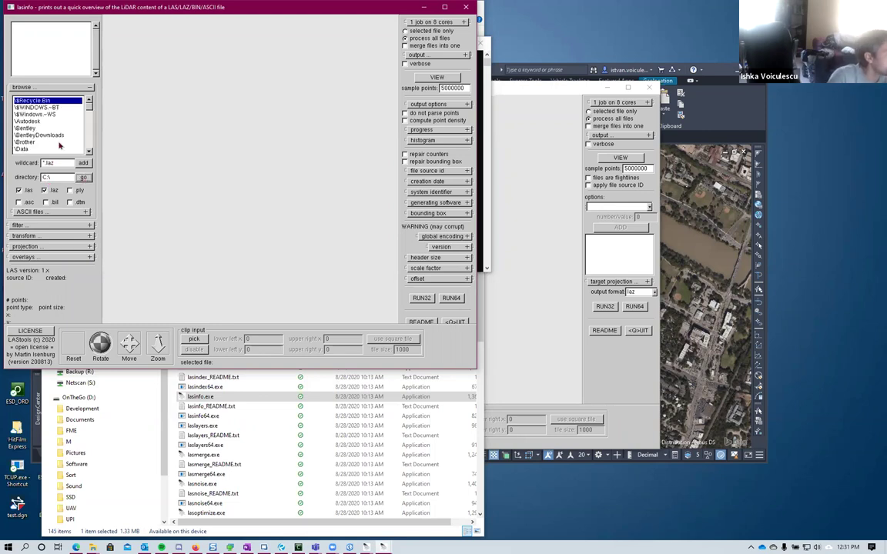
{"action": "scroll", "coordinate": [81, 138], "scroll_direction": "down", "scroll_amount": 3}
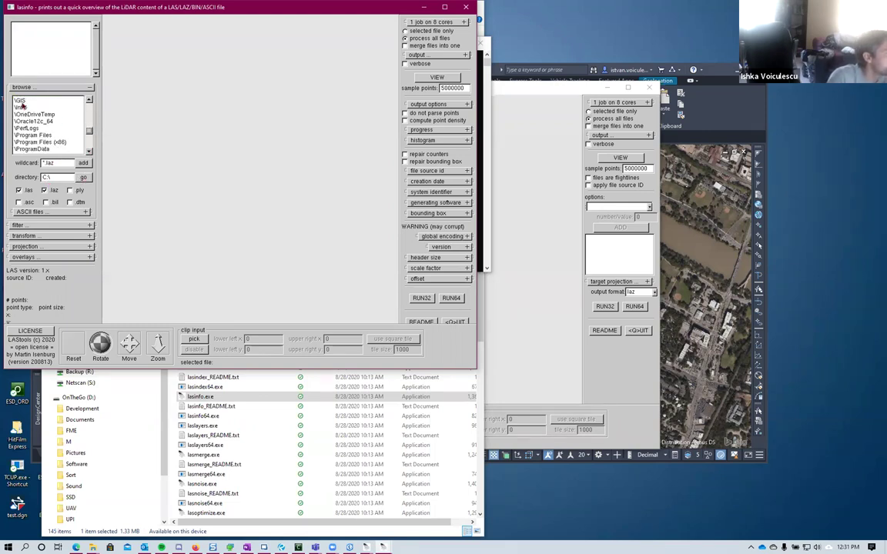
{"action": "double_click", "coordinate": [21, 101]}
{"action": "double_click", "coordinate": [47, 114]}
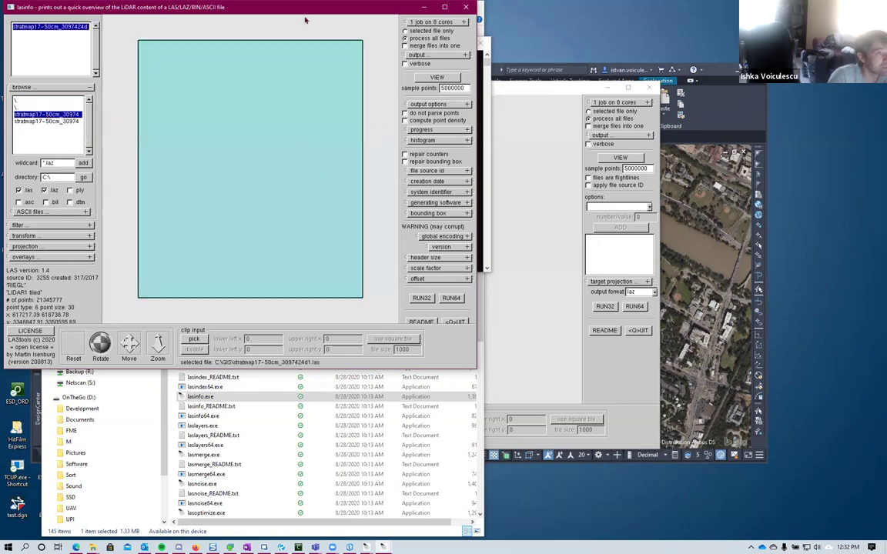
{"action": "left_click_drag", "start_coordinate": [305, 11], "coordinate": [413, 71]}
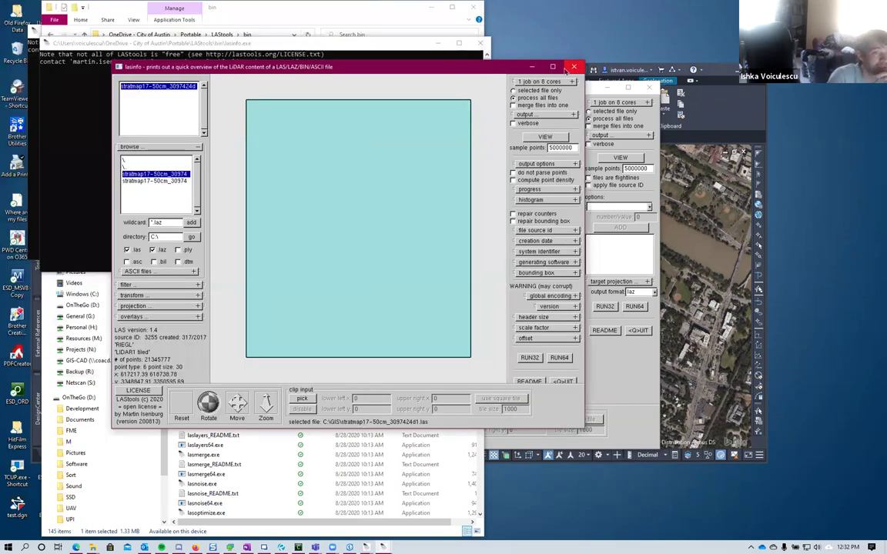
{"action": "left_click", "coordinate": [553, 67]}
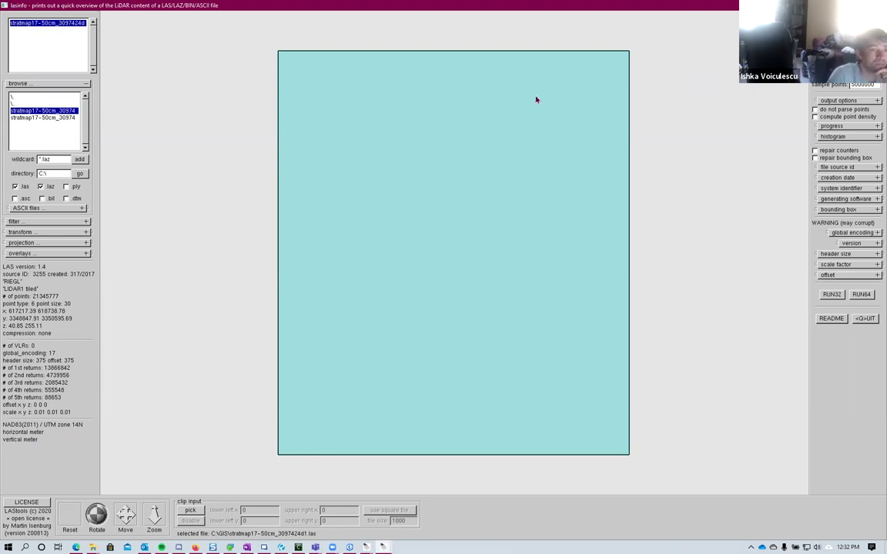
{"action": "key", "text": "q"}
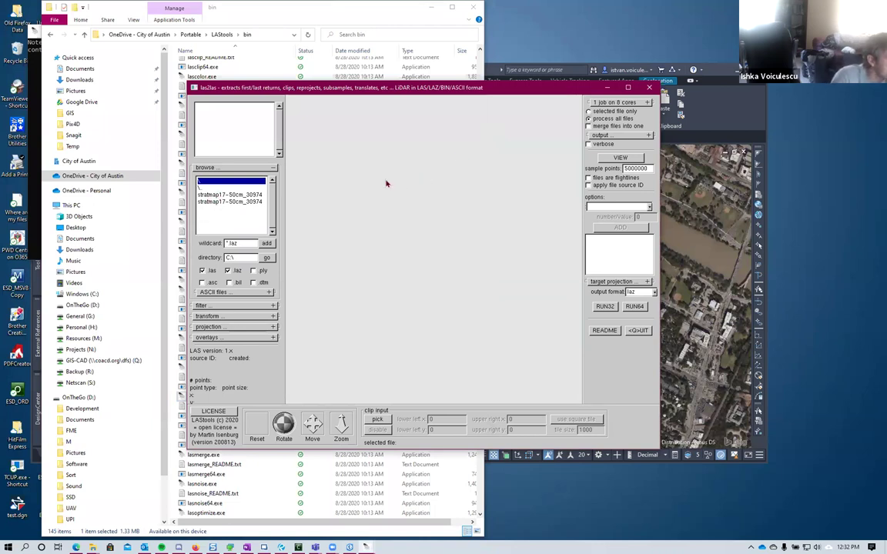
Add both stratmap17 tiles as las2las inputs, expand overlays, and switch to Civil 3D.
{"action": "left_click", "coordinate": [228, 196]}
{"action": "double_click", "coordinate": [228, 195]}
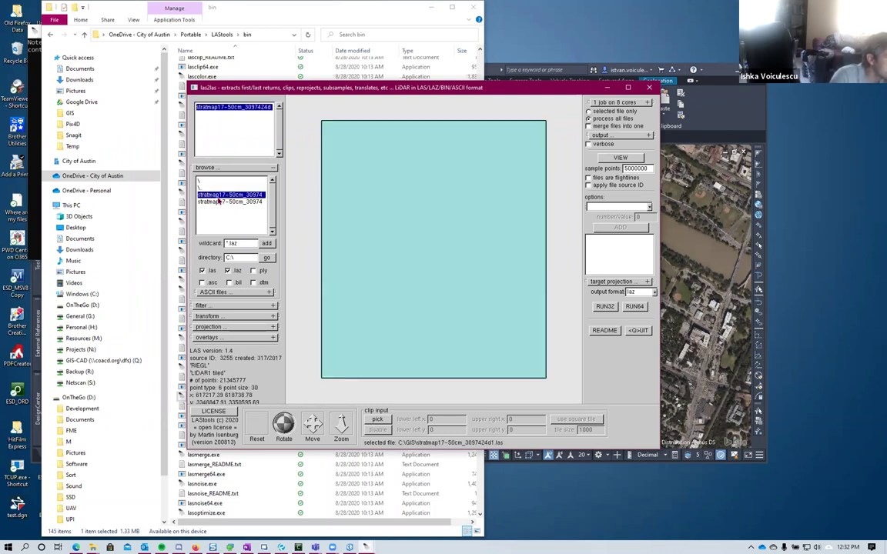
{"action": "double_click", "coordinate": [220, 202]}
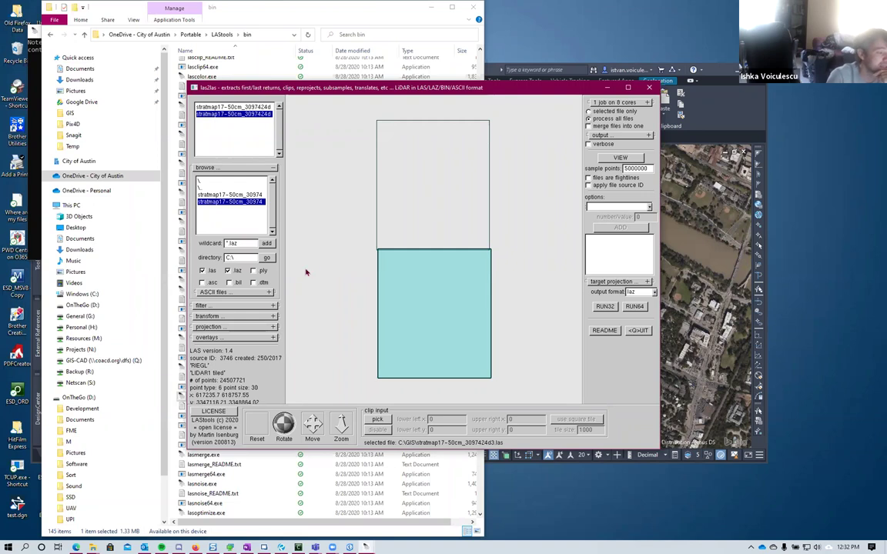
{"action": "left_click", "coordinate": [208, 338]}
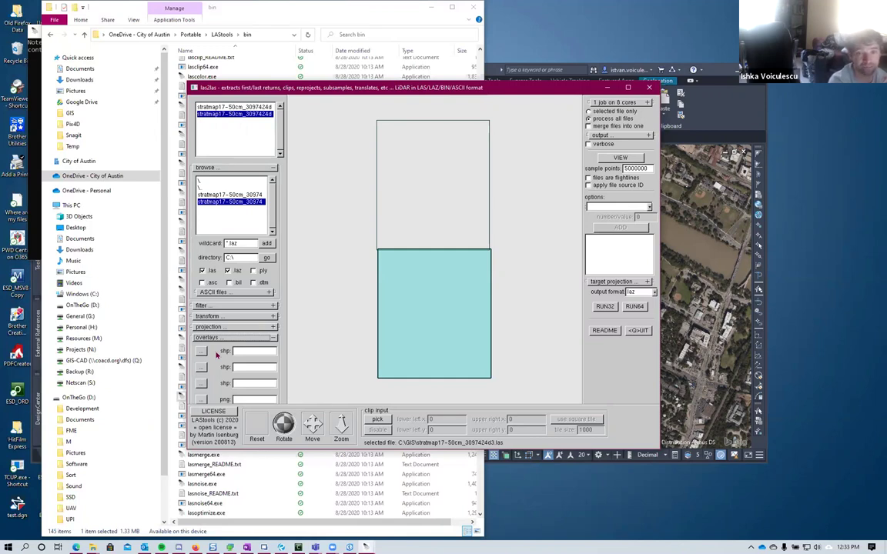
{"action": "left_click", "coordinate": [311, 544]}
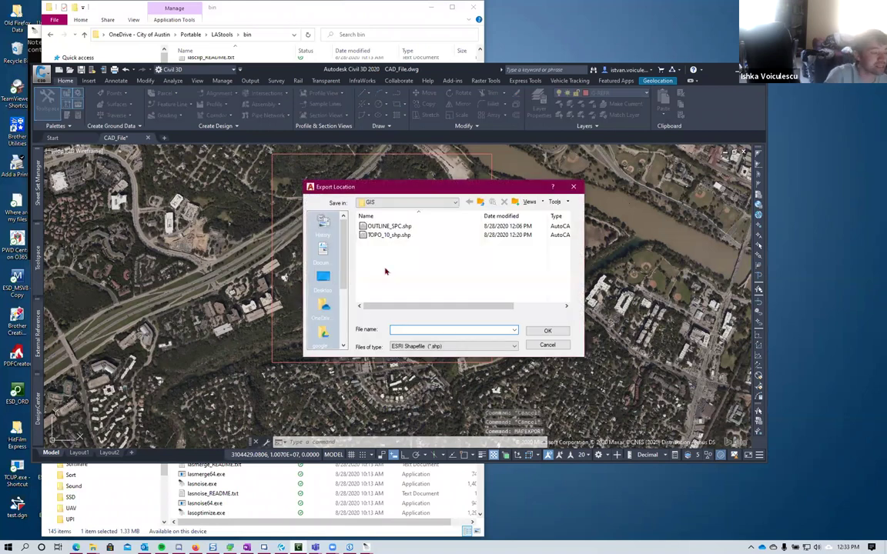
Name the shapefile export OUTLINE_UTM14N.shp in C:\GIS and confirm the location.
{"action": "left_click", "coordinate": [385, 234]}
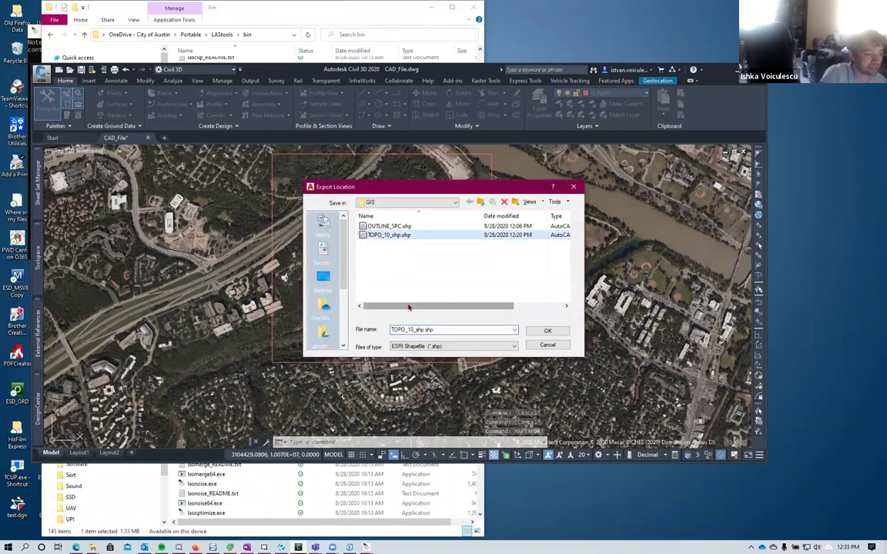
{"action": "left_click", "coordinate": [389, 226]}
{"action": "left_click", "coordinate": [426, 330]}
{"action": "key", "text": "BackSpace"}
{"action": "key", "text": "BackSpace"}
{"action": "key", "text": "BackSpace"}
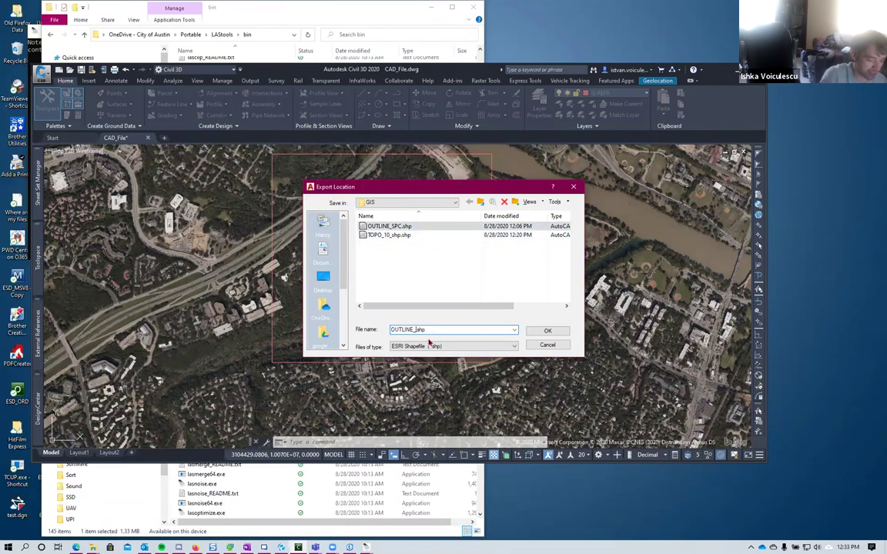
{"action": "type", "text": "UTM14N"}
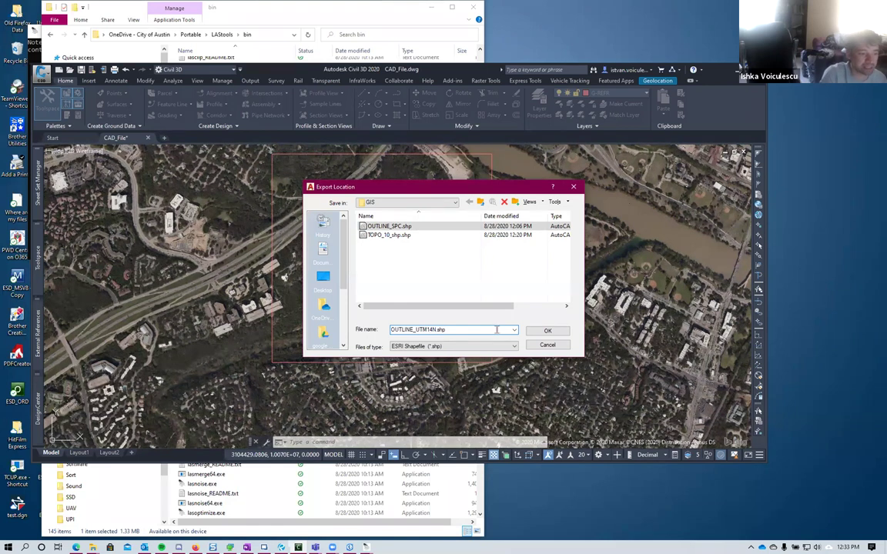
{"action": "left_click", "coordinate": [555, 333]}
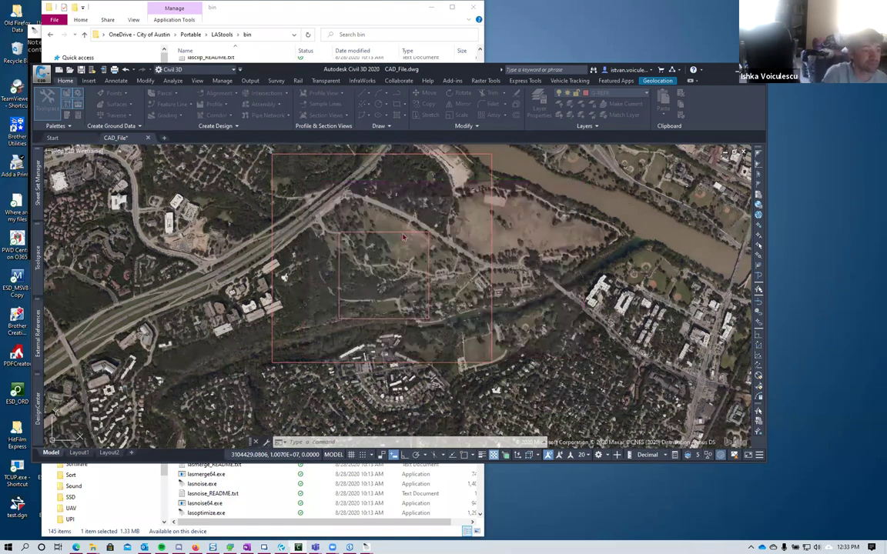
Set the export type to Polygon and manually select the inner outline polygon.
{"action": "left_click", "coordinate": [530, 190]}
{"action": "left_click", "coordinate": [588, 222]}
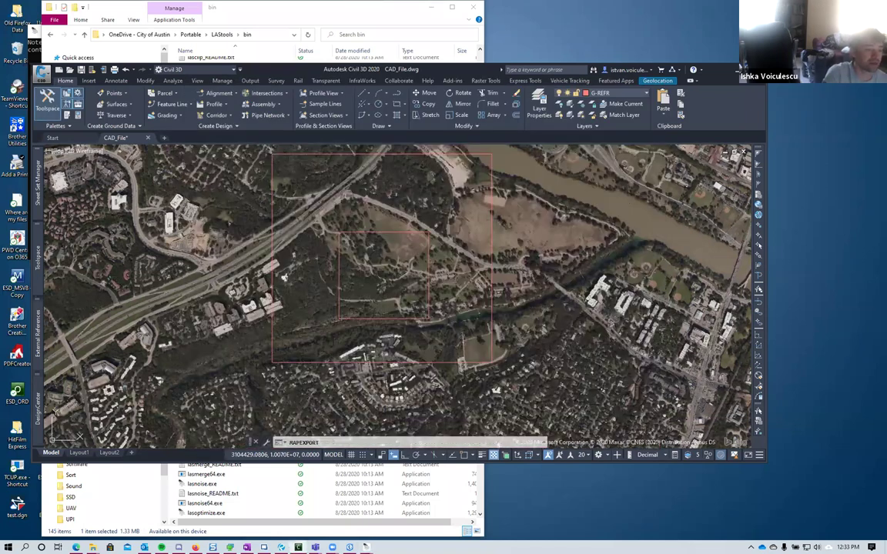
{"action": "left_click", "coordinate": [405, 232]}
{"action": "key", "text": "Return"}
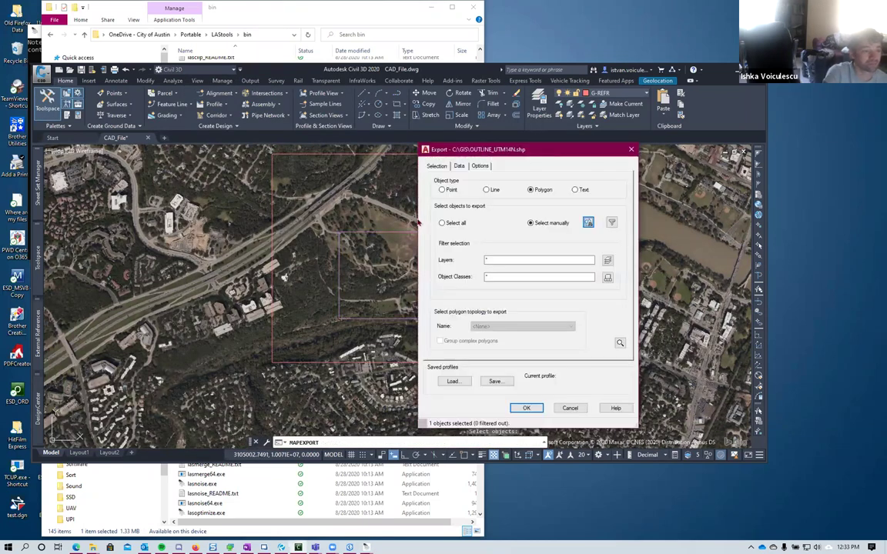
Treat closed polylines as polygons and convert coordinates to UTM84-14N.
{"action": "left_click", "coordinate": [478, 166]}
{"action": "left_click", "coordinate": [439, 256]}
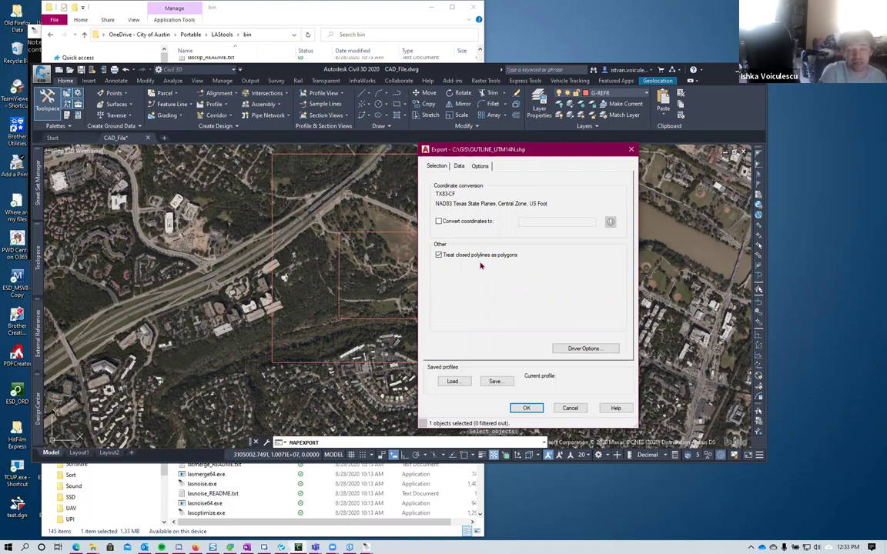
{"action": "left_click", "coordinate": [438, 222]}
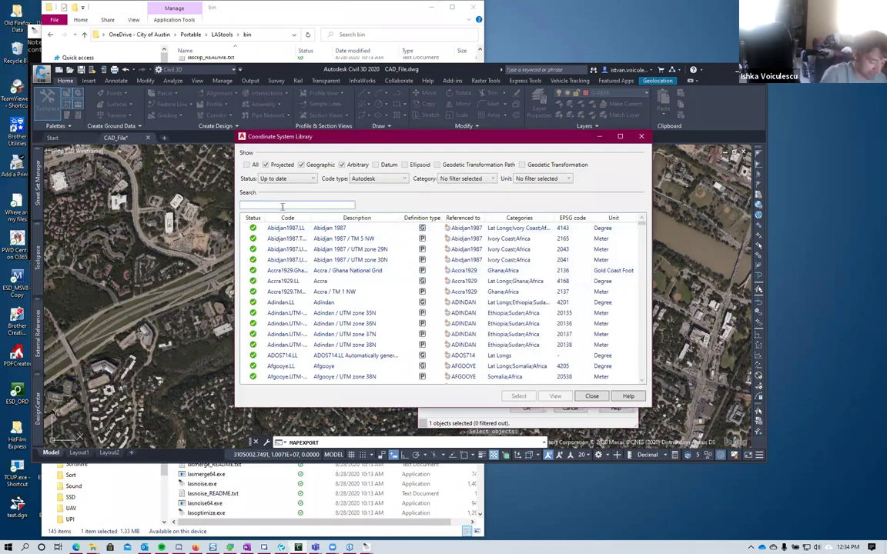
{"action": "type", "text": "TM"}
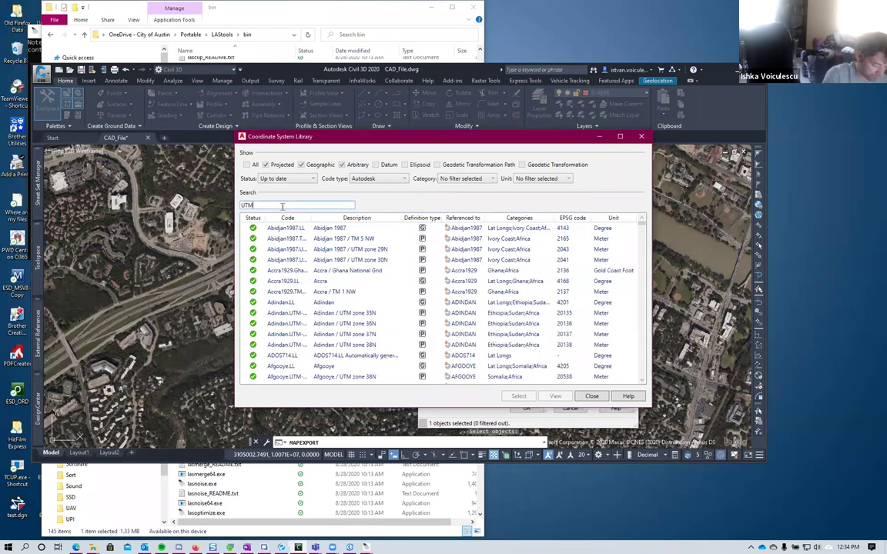
{"action": "type", "text": "14N"}
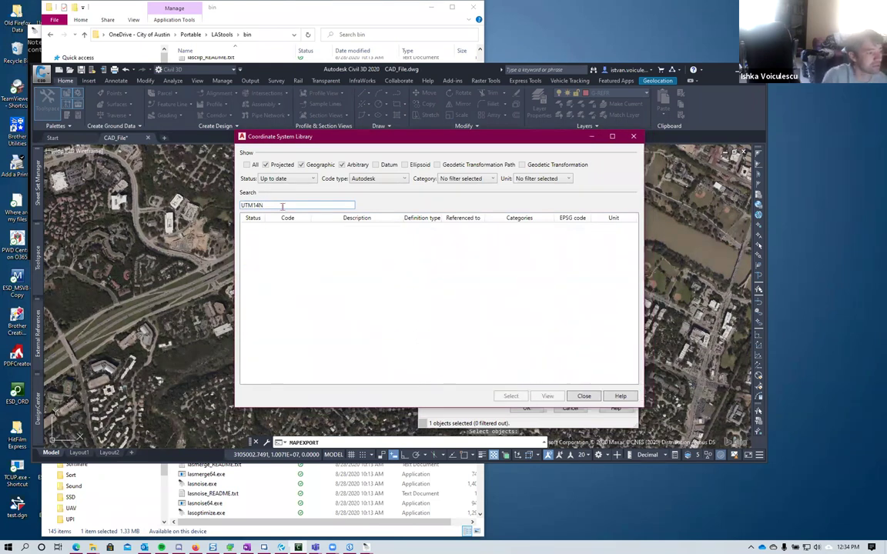
{"action": "key", "text": "BackSpace"}
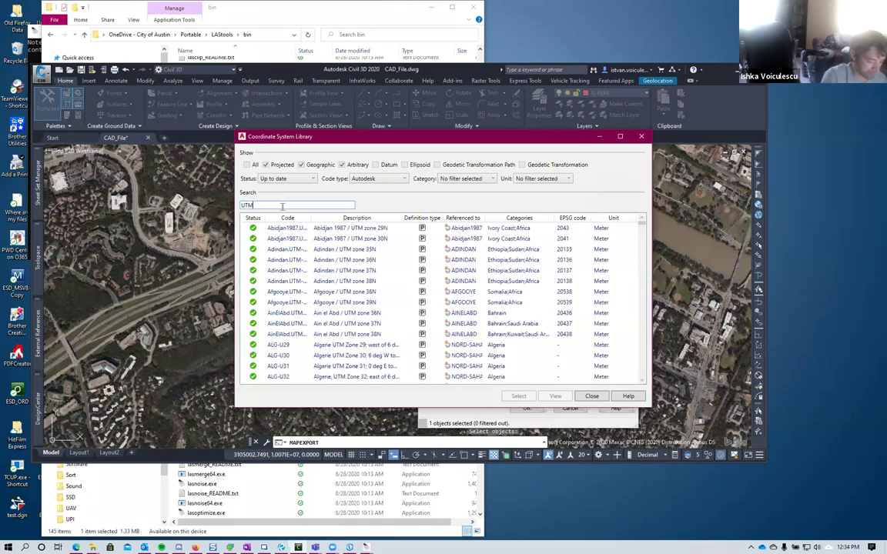
{"action": "type", "text": "14N"}
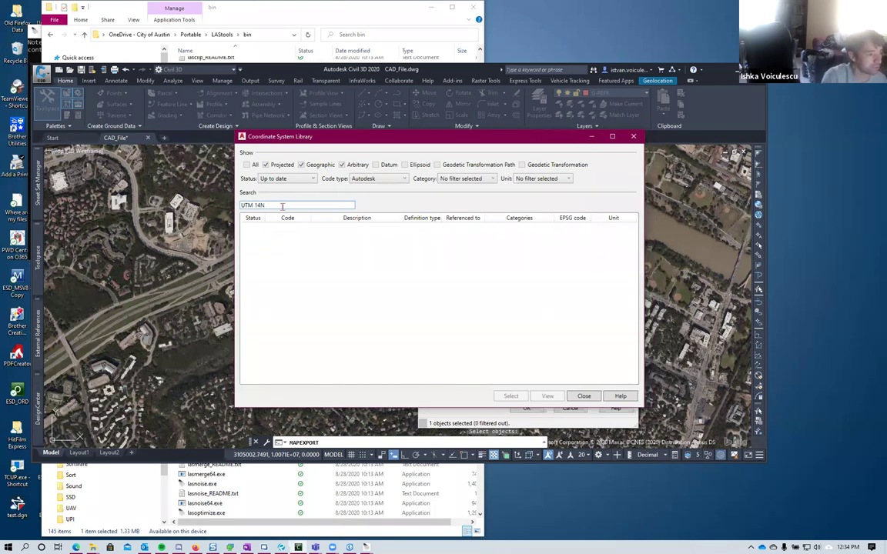
{"action": "key", "text": "BackSpace"}
{"action": "key", "text": "BackSpace"}
{"action": "key", "text": "BackSpace"}
{"action": "key", "text": "BackSpace"}
{"action": "key", "text": "BackSpace"}
{"action": "key", "text": "BackSpace"}
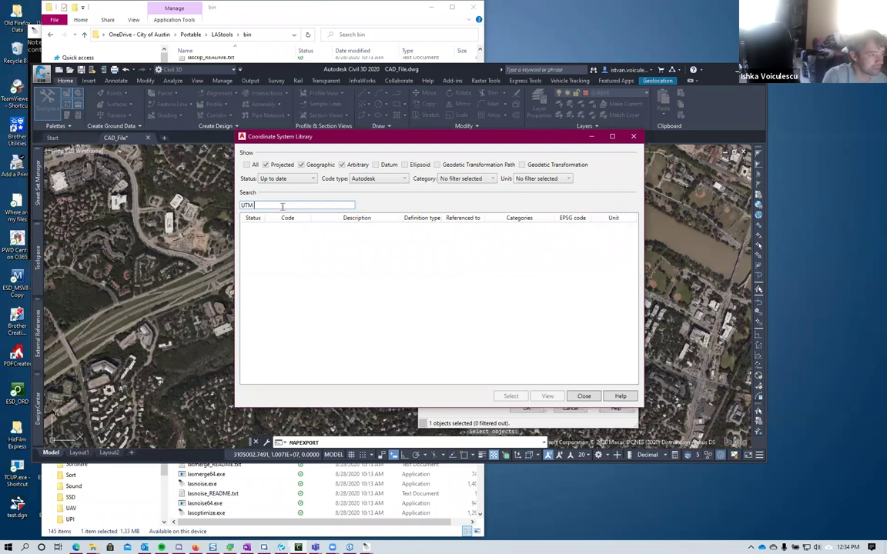
{"action": "type", "text": "14N"}
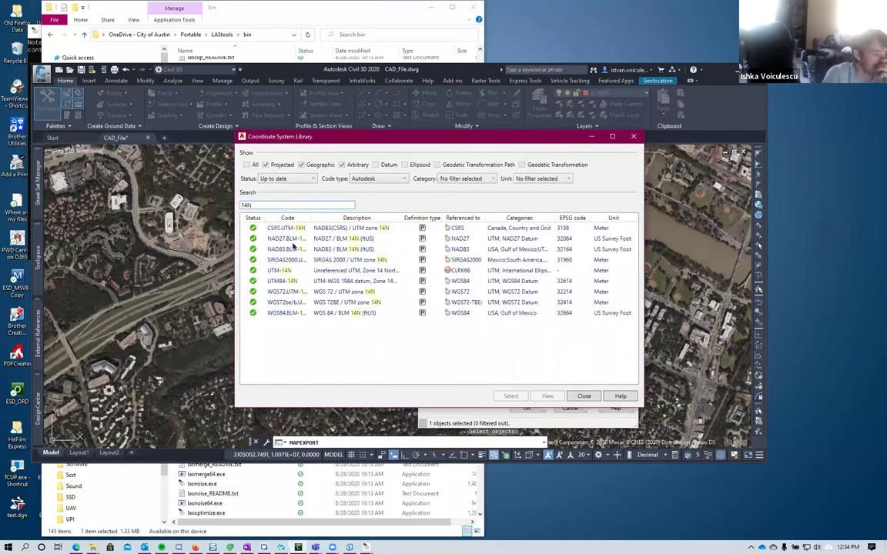
{"action": "left_click", "coordinate": [284, 284]}
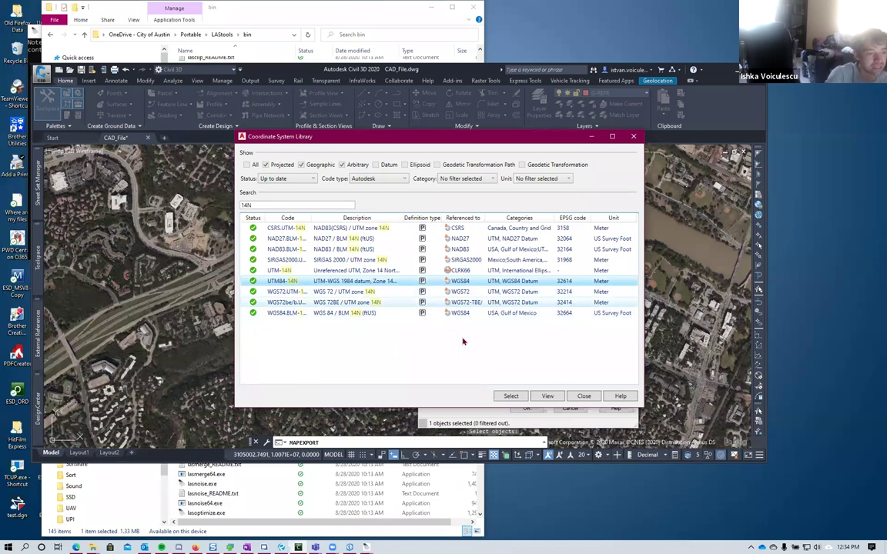
{"action": "left_click", "coordinate": [510, 396]}
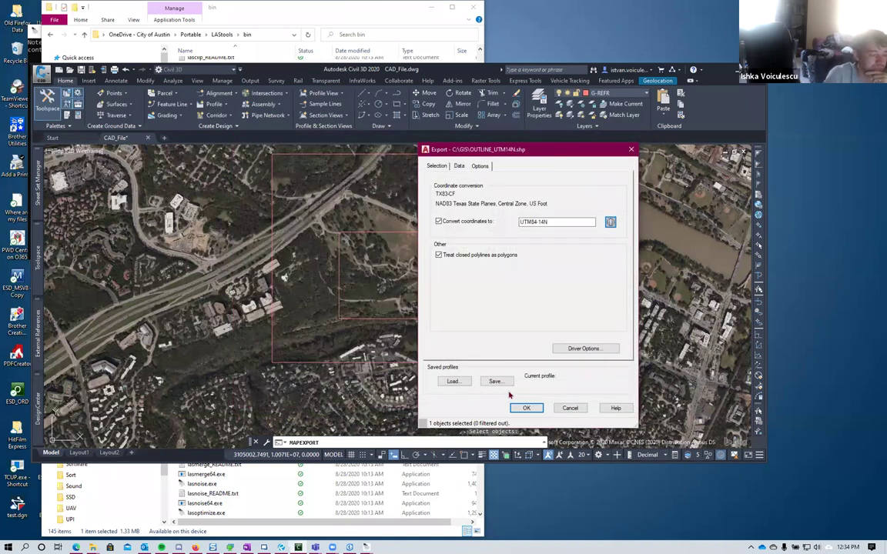
Run the OUTLINE_UTM14N.shp export and finish the command.
{"action": "left_click_drag", "start_coordinate": [561, 222], "coordinate": [505, 224]}
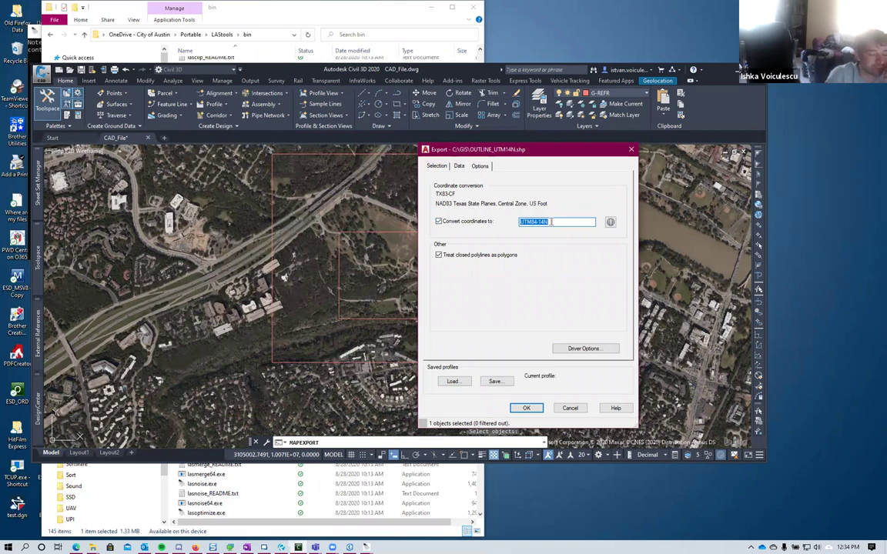
{"action": "left_click", "coordinate": [531, 409]}
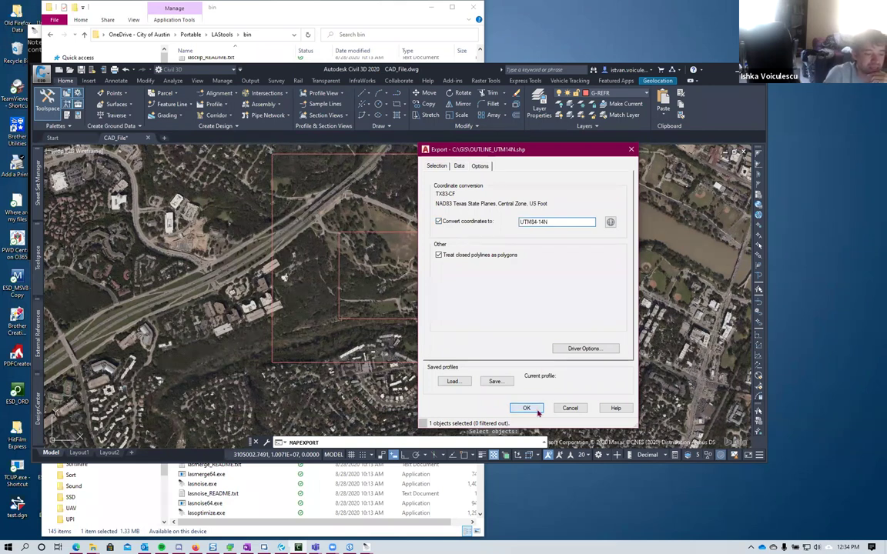
{"action": "key", "text": "Return"}
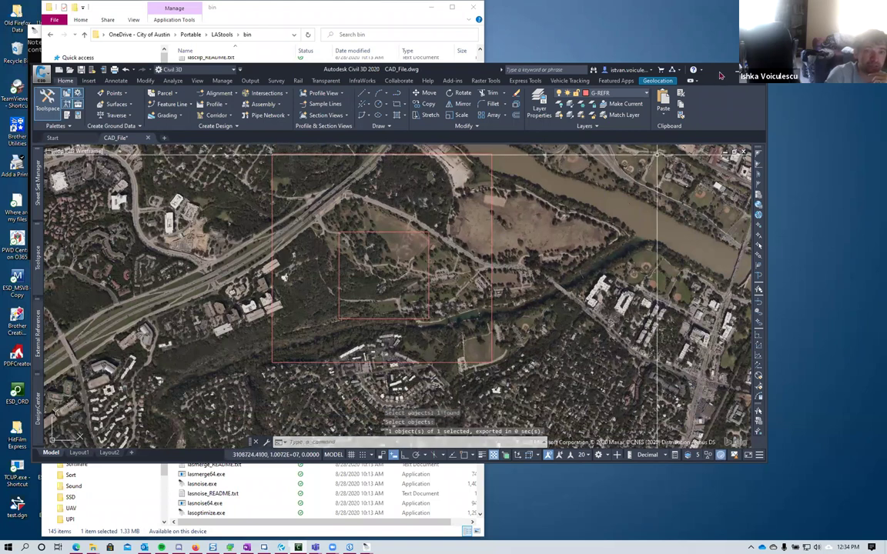
Minimize Civil 3D, overlay OUTLINE_UTM14N.shp on the las2las tile map, and expand filter options.
{"action": "left_click", "coordinate": [720, 73]}
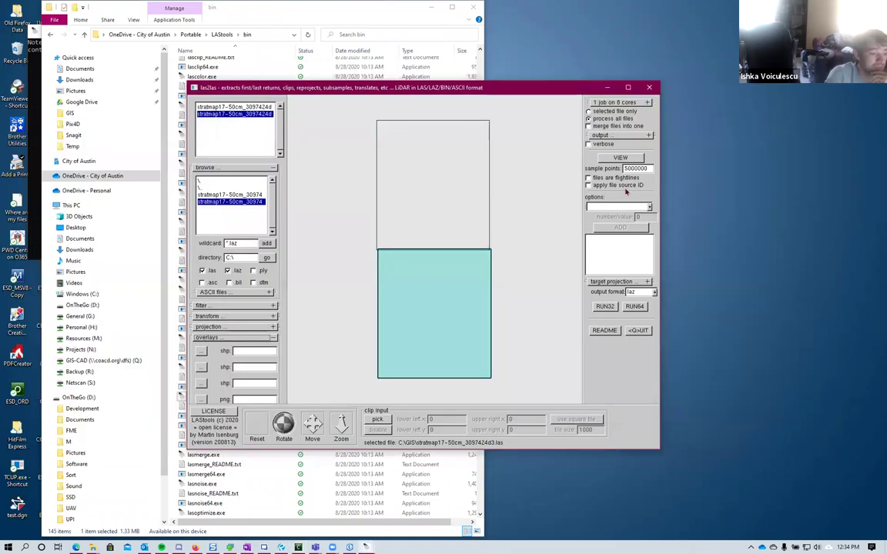
{"action": "left_click", "coordinate": [201, 351]}
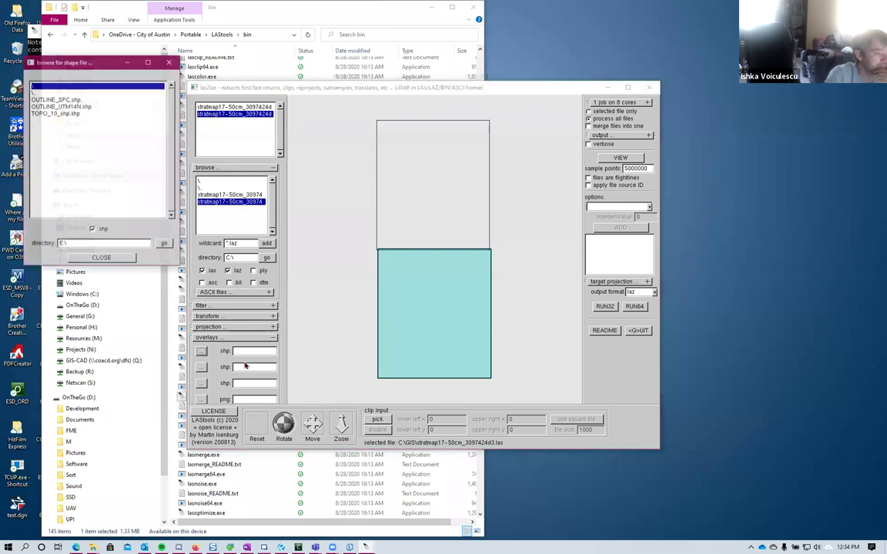
{"action": "left_click", "coordinate": [66, 106]}
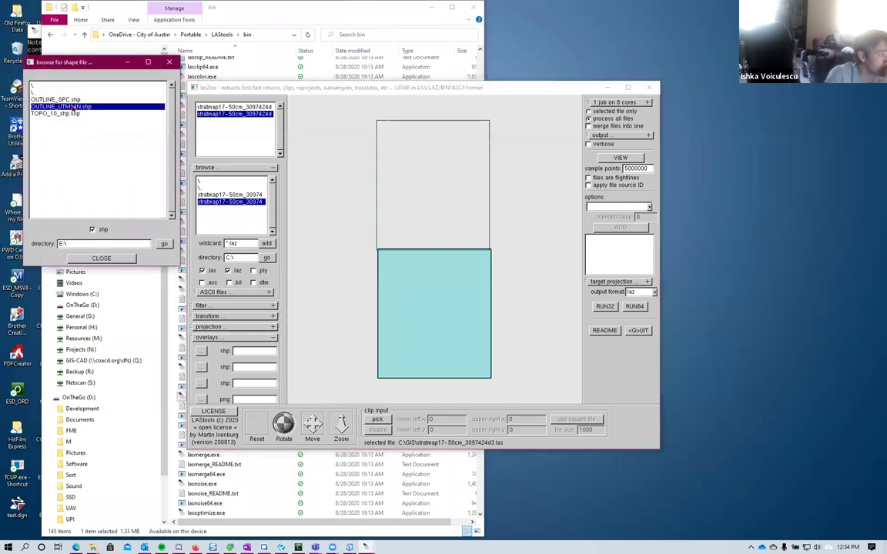
{"action": "double_click", "coordinate": [80, 107]}
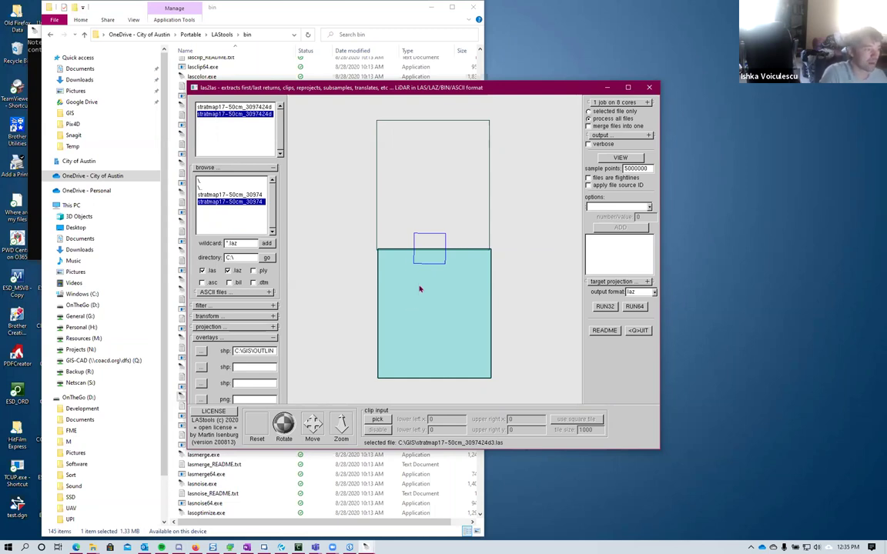
{"action": "left_click", "coordinate": [245, 309]}
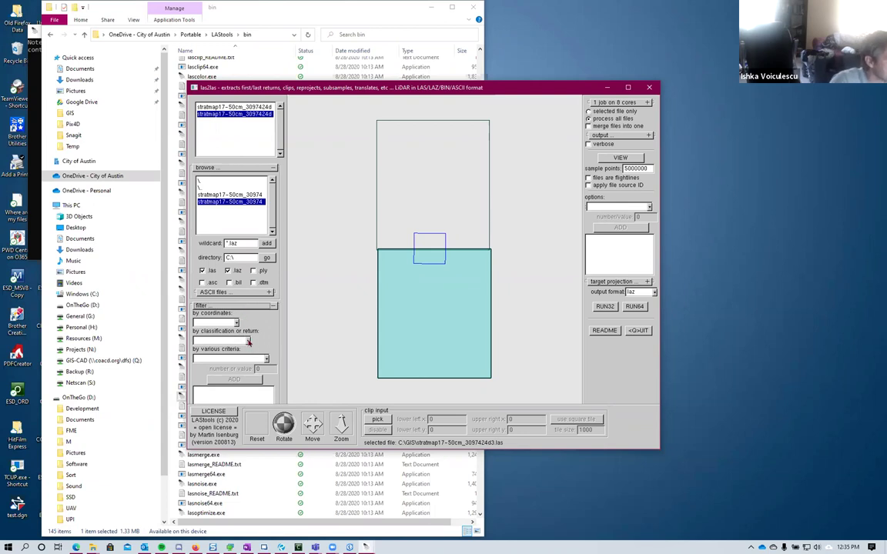
Add a keep_classification filter with value 2 to keep only ground points, then collapse the filter section.
{"action": "left_click", "coordinate": [248, 342]}
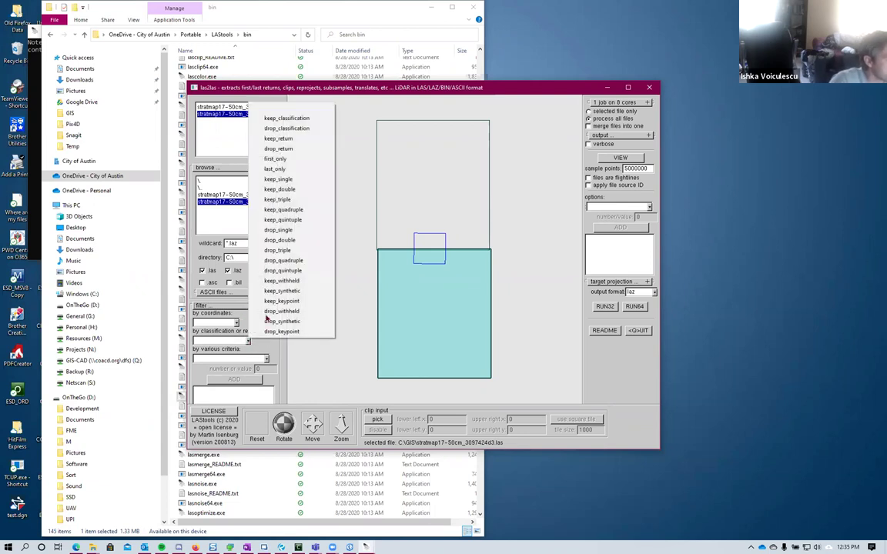
{"action": "left_click", "coordinate": [286, 119]}
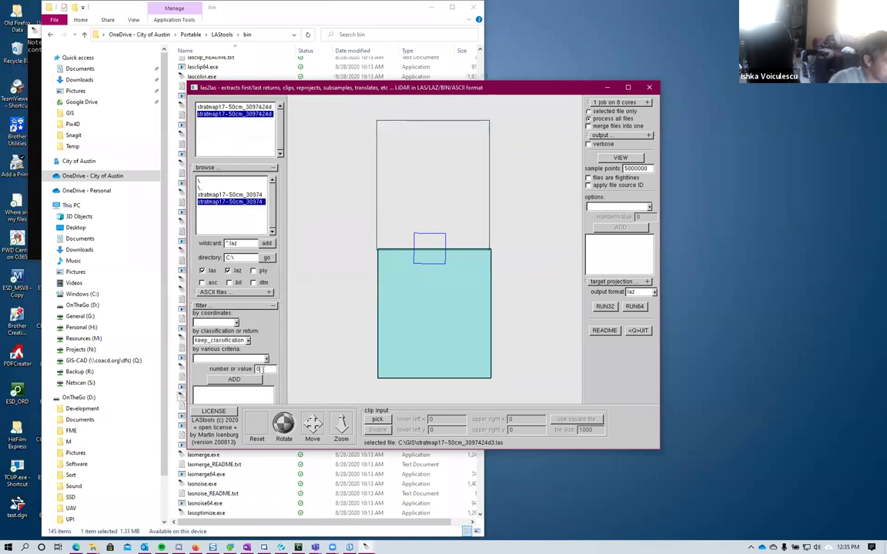
{"action": "double_click", "coordinate": [257, 369]}
{"action": "type", "text": "2"}
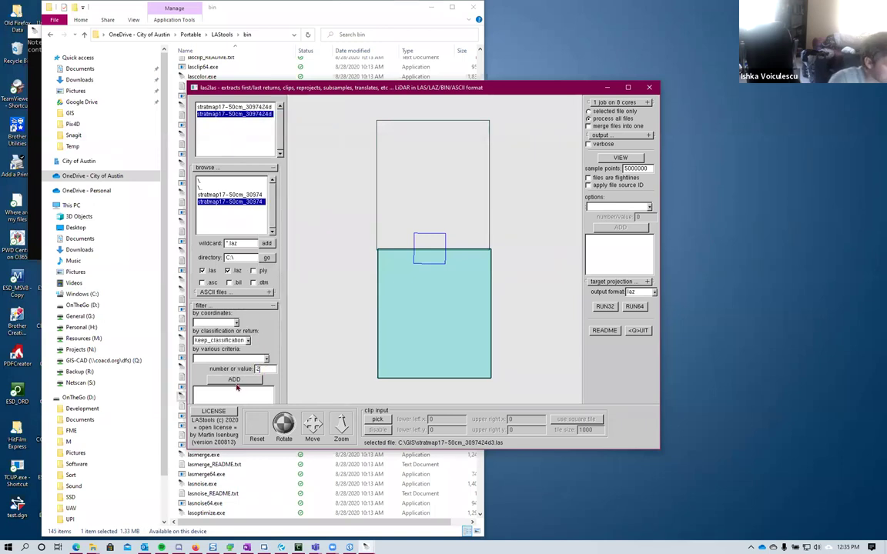
{"action": "left_click", "coordinate": [234, 379]}
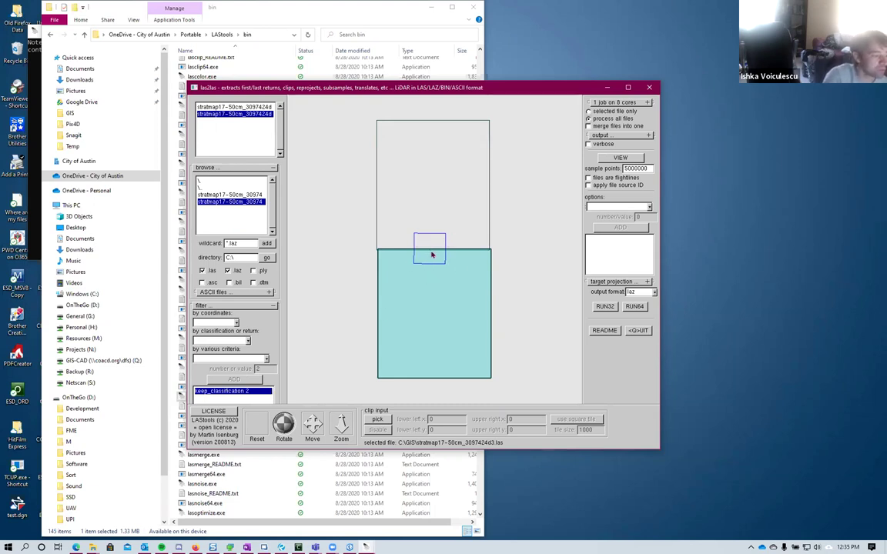
{"action": "left_click", "coordinate": [274, 307]}
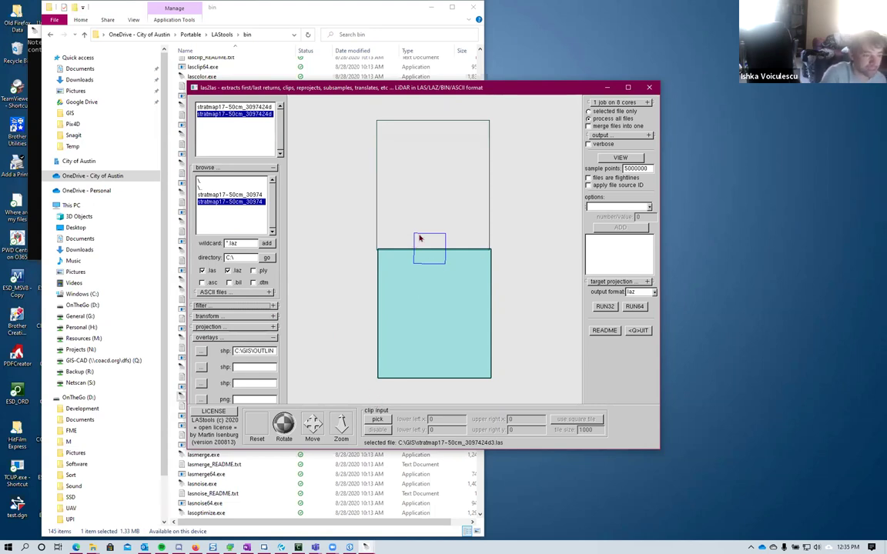
Draw a clip box around the blue outline and merge all input files into one output.
{"action": "left_click", "coordinate": [375, 420]}
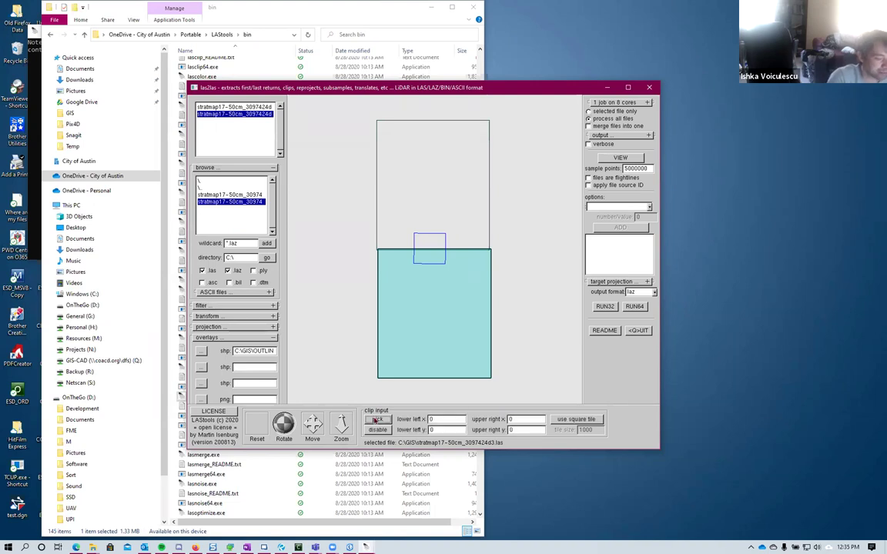
{"action": "left_click_drag", "start_coordinate": [412, 231], "coordinate": [446, 266]}
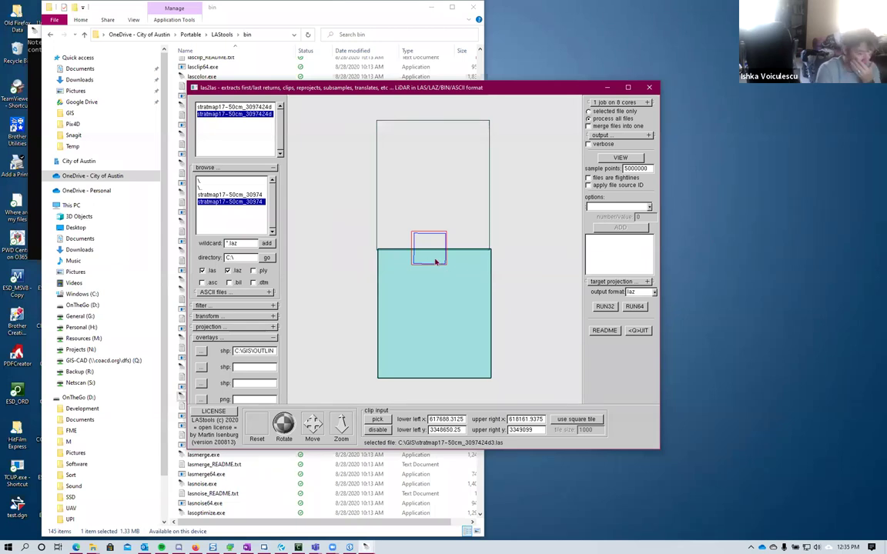
{"action": "left_click", "coordinate": [589, 126]}
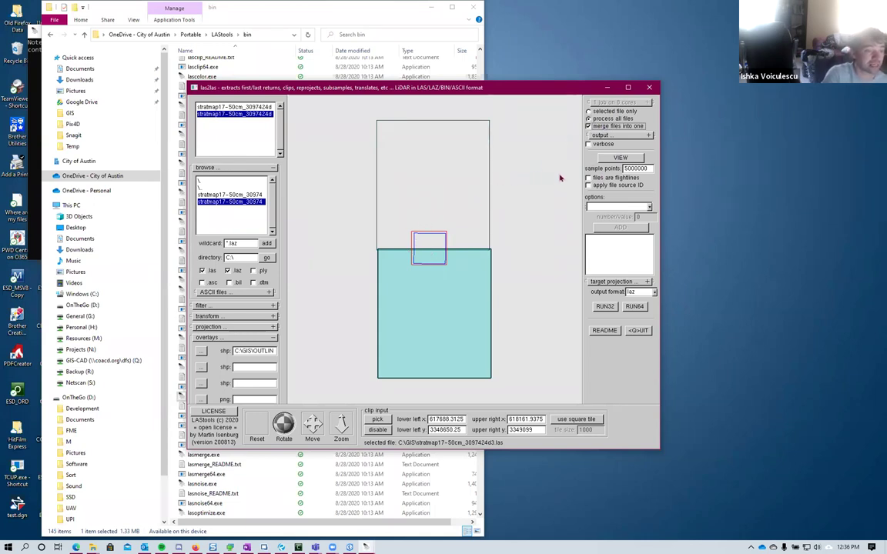
Set the las2las output directory to C:\GIS.
{"action": "left_click", "coordinate": [624, 137]}
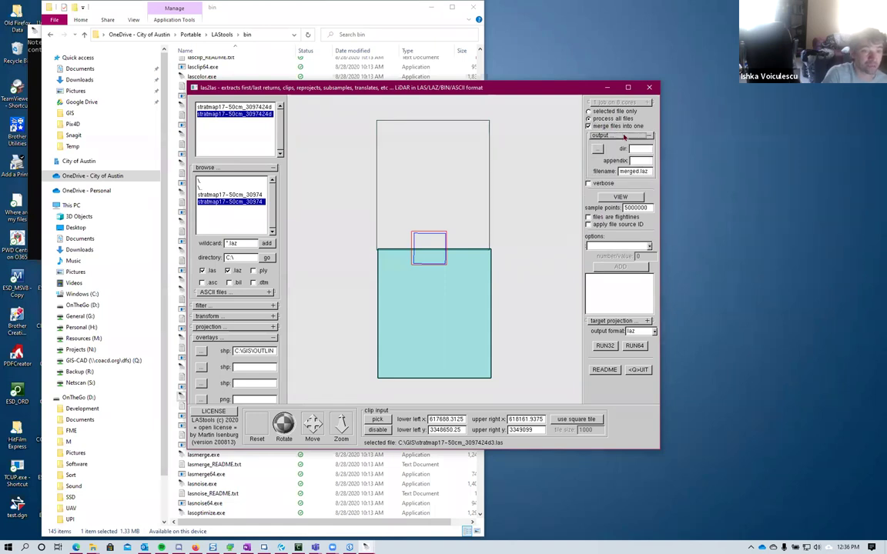
{"action": "left_click", "coordinate": [597, 149]}
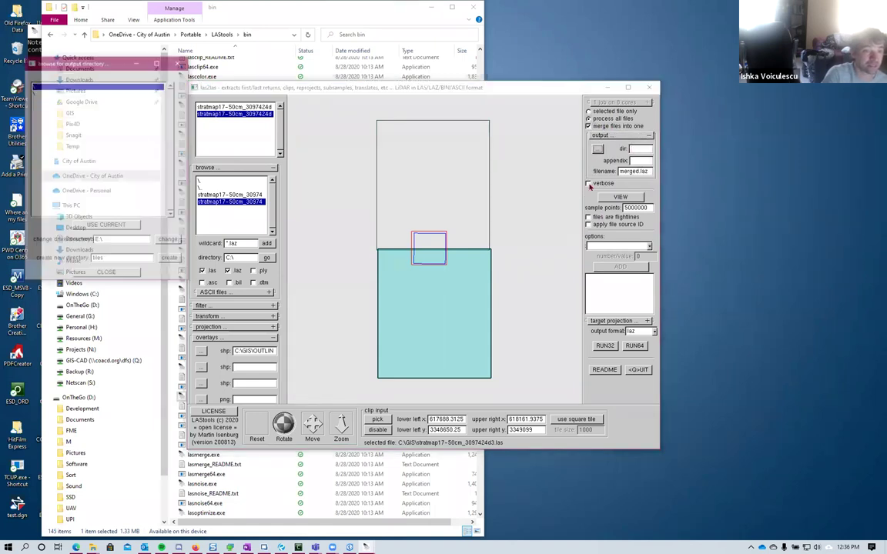
{"action": "double_click", "coordinate": [98, 242]}
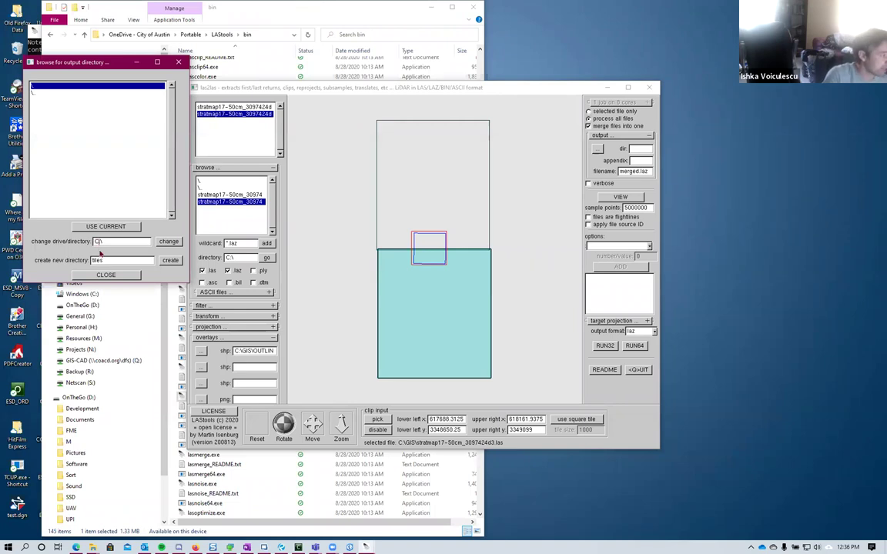
{"action": "left_click", "coordinate": [169, 242]}
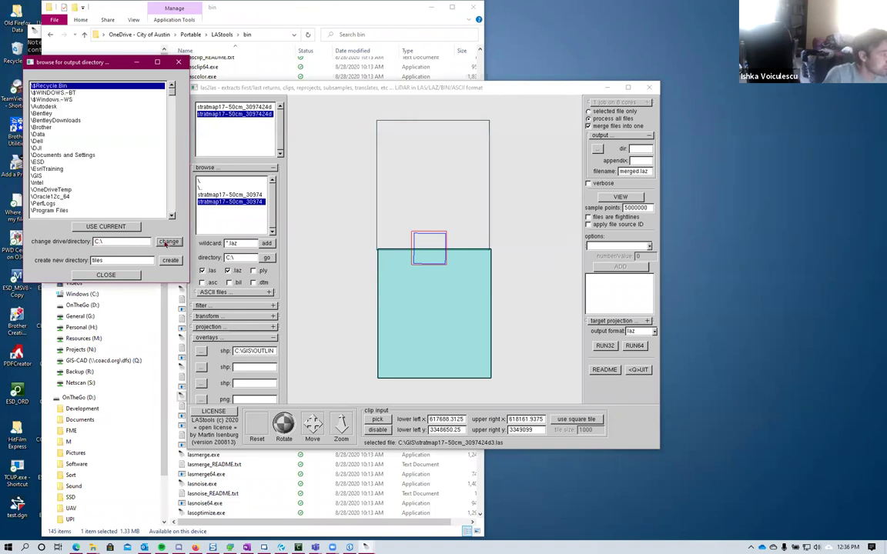
{"action": "left_click", "coordinate": [43, 177]}
{"action": "double_click", "coordinate": [44, 176]}
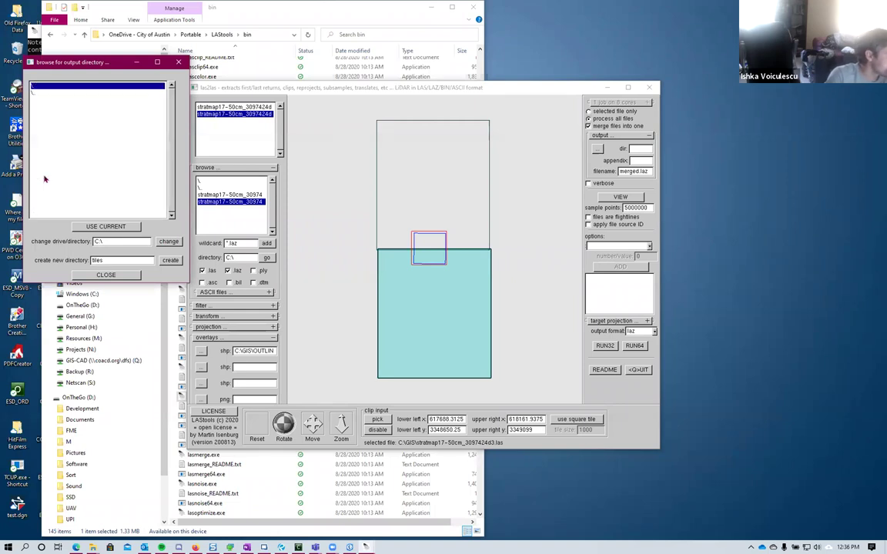
{"action": "left_click", "coordinate": [106, 227]}
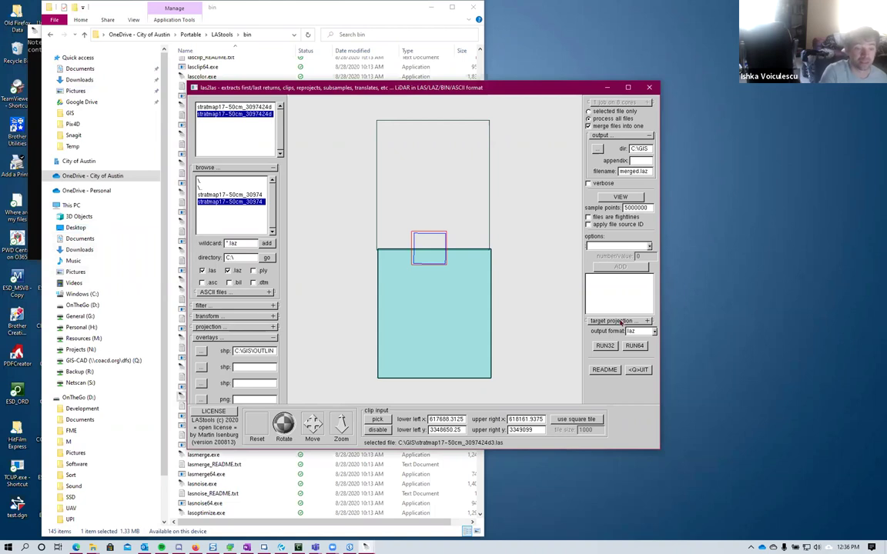
Maximize the las2las window and expand the target projection settings.
{"action": "left_click", "coordinate": [627, 88]}
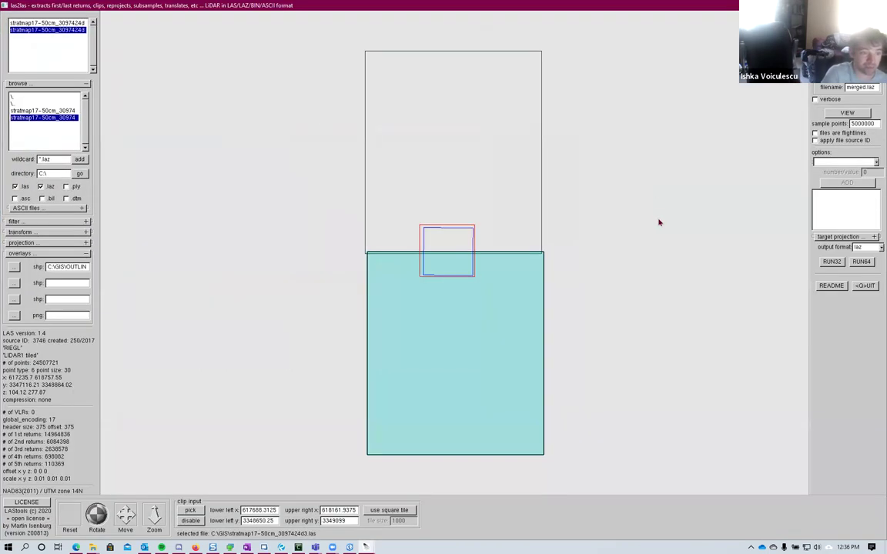
{"action": "left_click", "coordinate": [874, 163]}
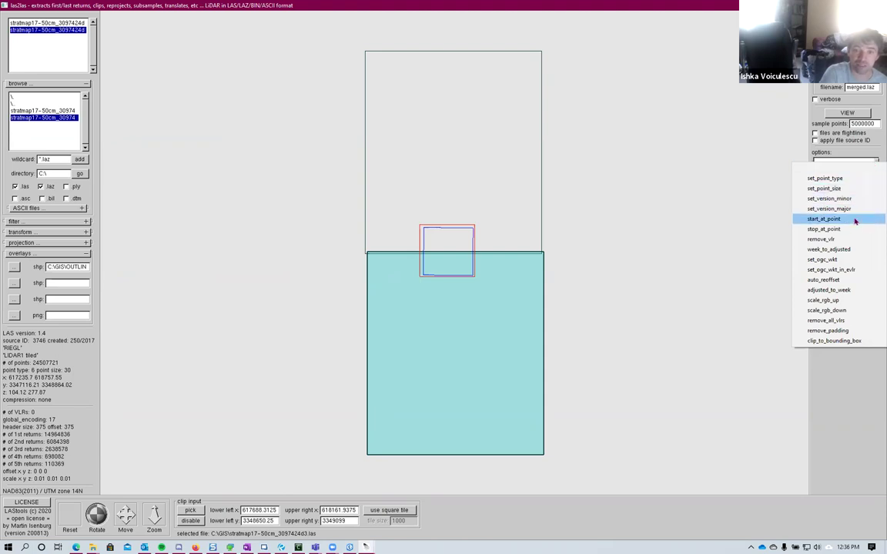
{"action": "left_click", "coordinate": [851, 377]}
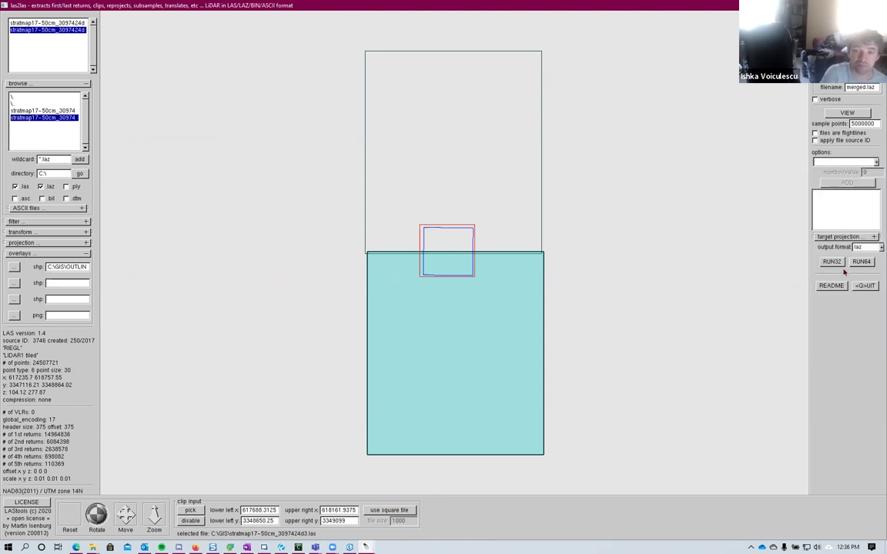
{"action": "left_click", "coordinate": [874, 236]}
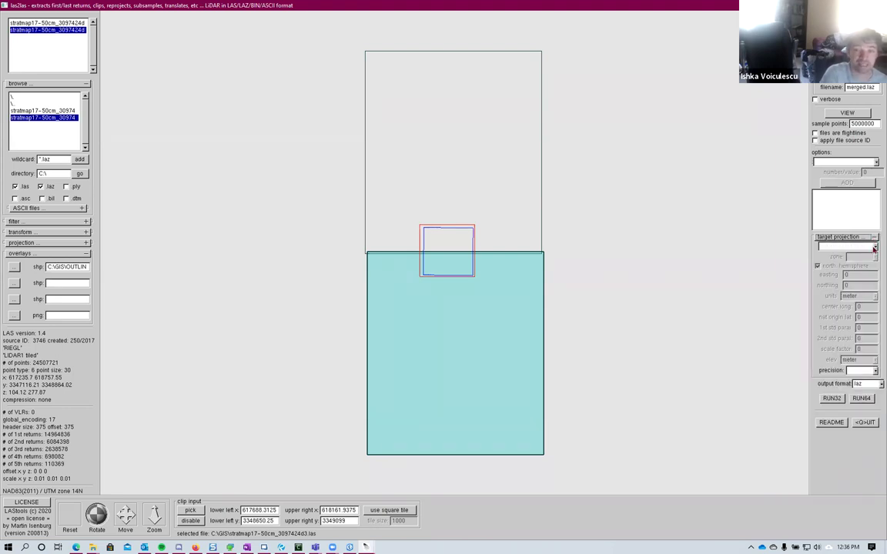
Set the target projection to UTM zone 14 north.
{"action": "left_click", "coordinate": [874, 247]}
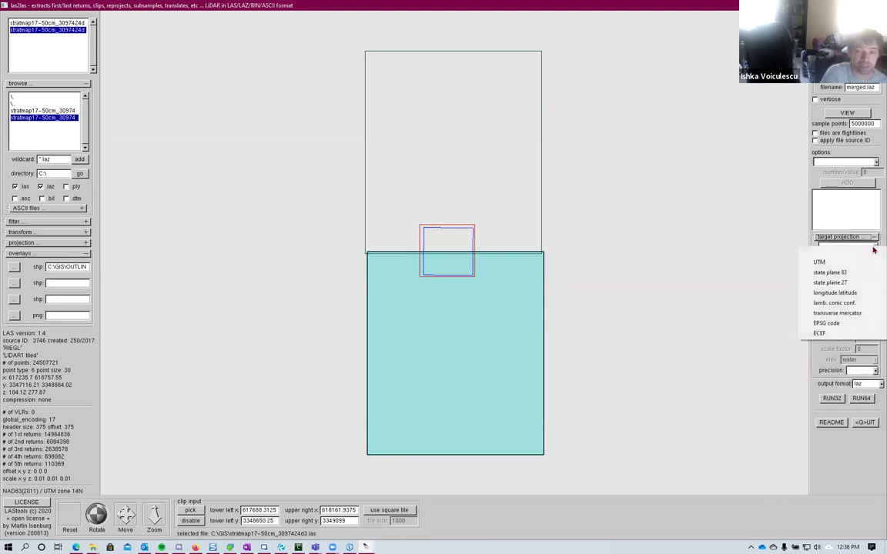
{"action": "left_click", "coordinate": [861, 261]}
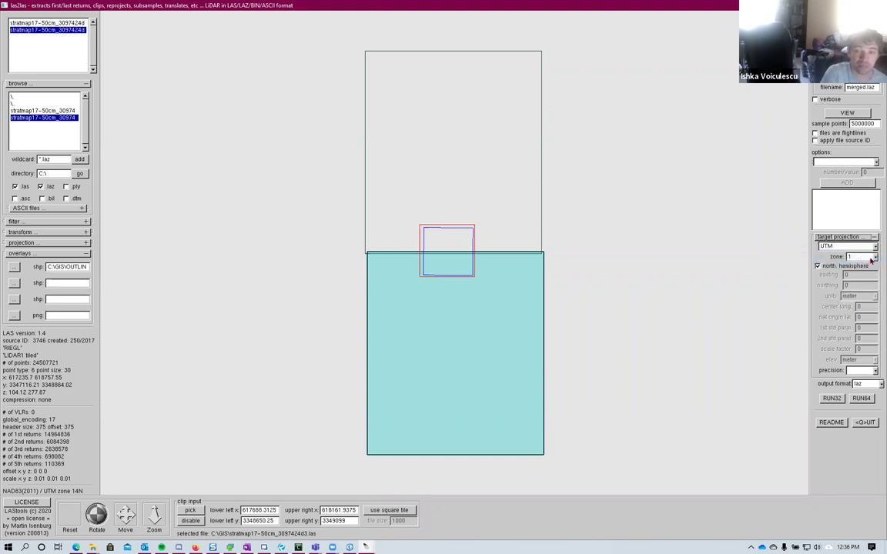
{"action": "left_click", "coordinate": [875, 256]}
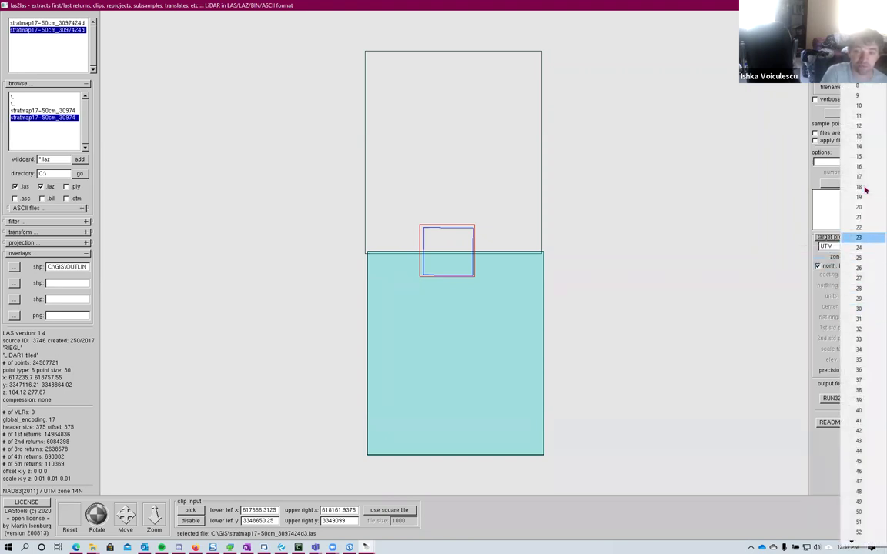
{"action": "left_click", "coordinate": [857, 146]}
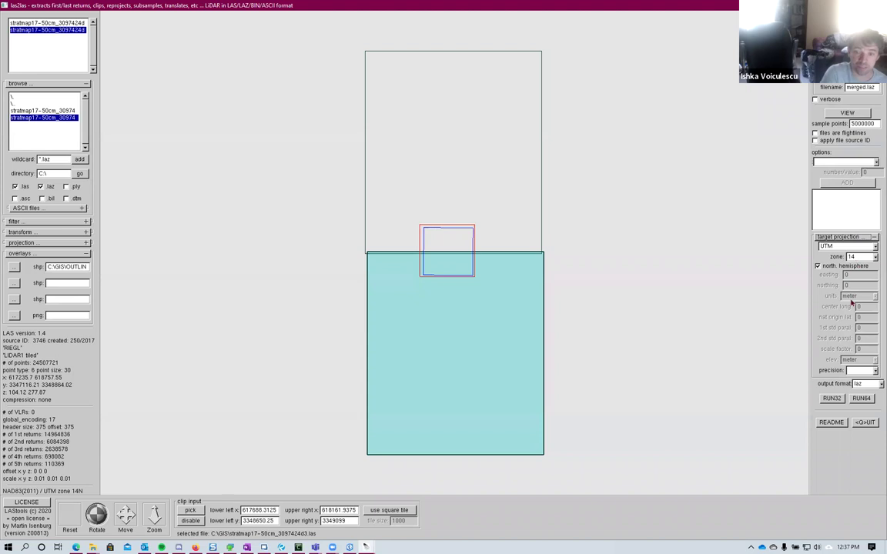
Set the output format to las and name the output file TOPO_LASTOOLS.las.
{"action": "left_click", "coordinate": [867, 384]}
{"action": "left_click", "coordinate": [860, 390]}
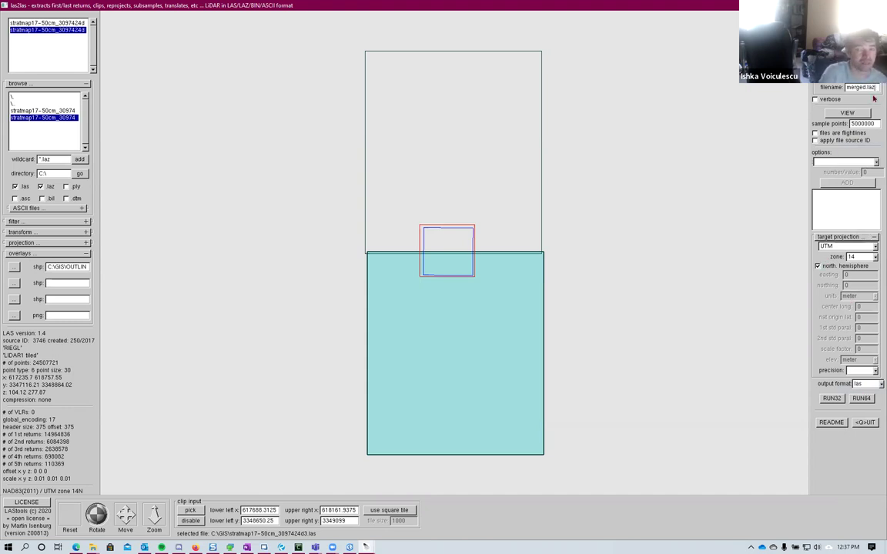
{"action": "key", "text": "BackSpace"}
{"action": "type", "text": "s"}
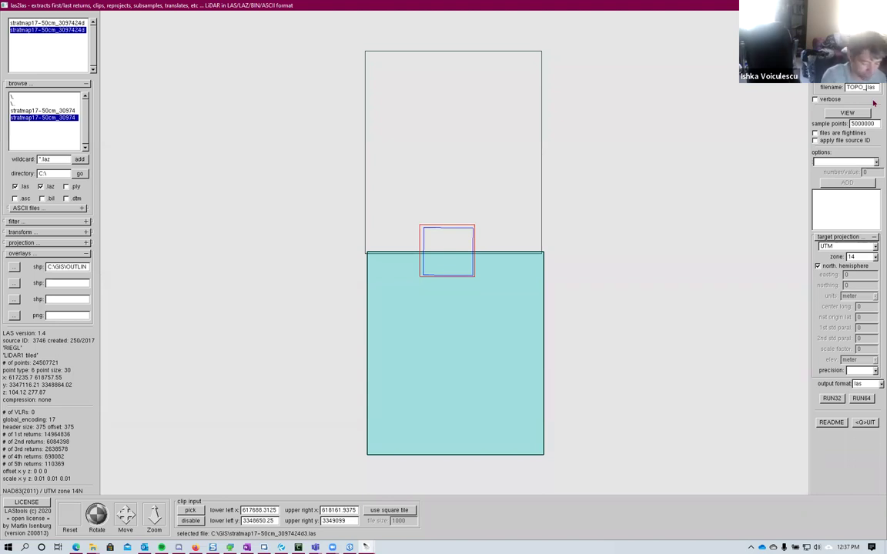
{"action": "type", "text": "LASTOOLS"}
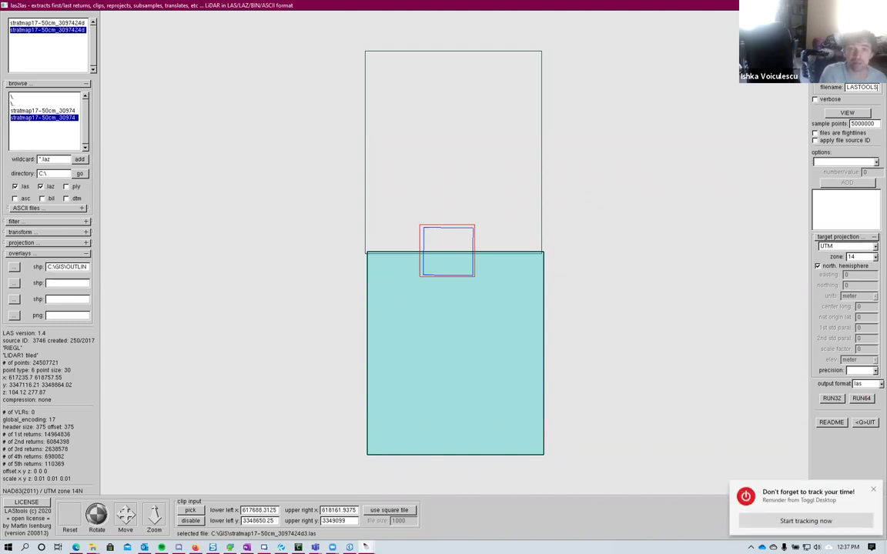
Run the las2las command in 64-bit mode to produce TOPO_LASTOOLS.las.
{"action": "left_click", "coordinate": [861, 399]}
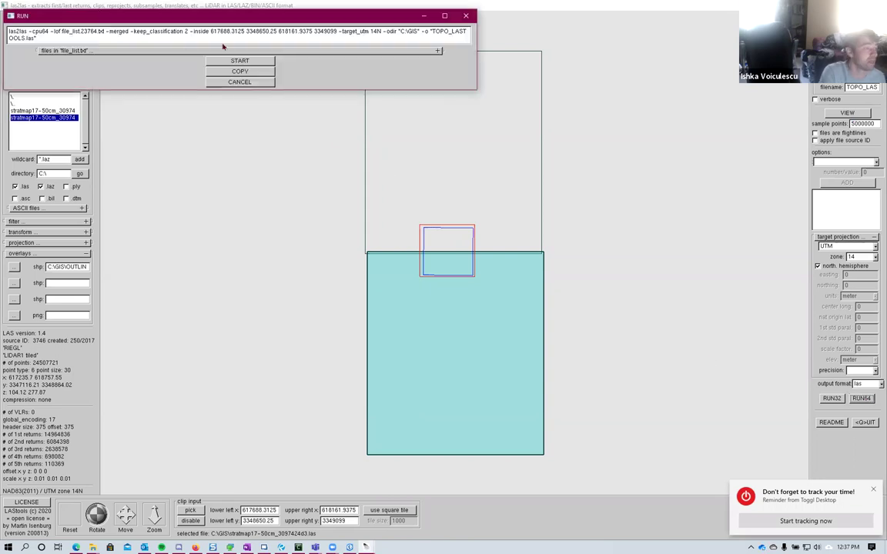
{"action": "left_click_drag", "start_coordinate": [80, 19], "coordinate": [243, 119]}
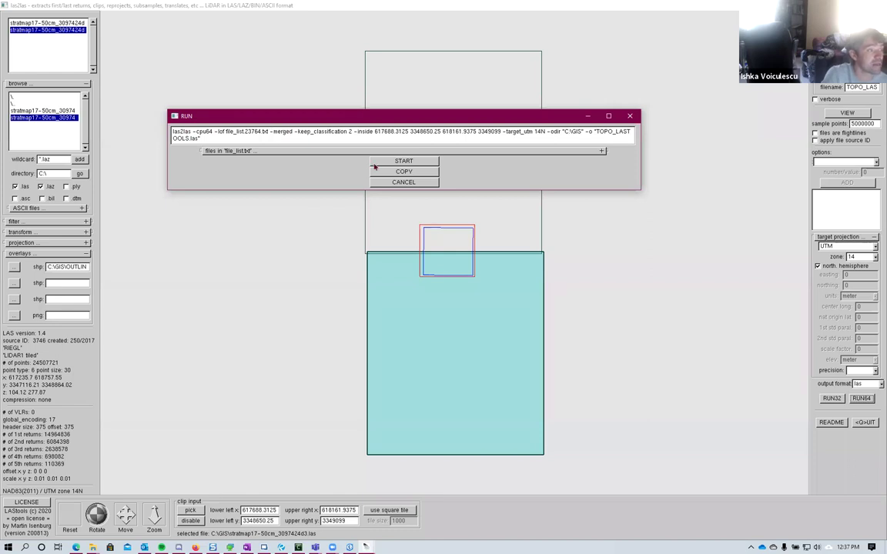
{"action": "left_click", "coordinate": [408, 163]}
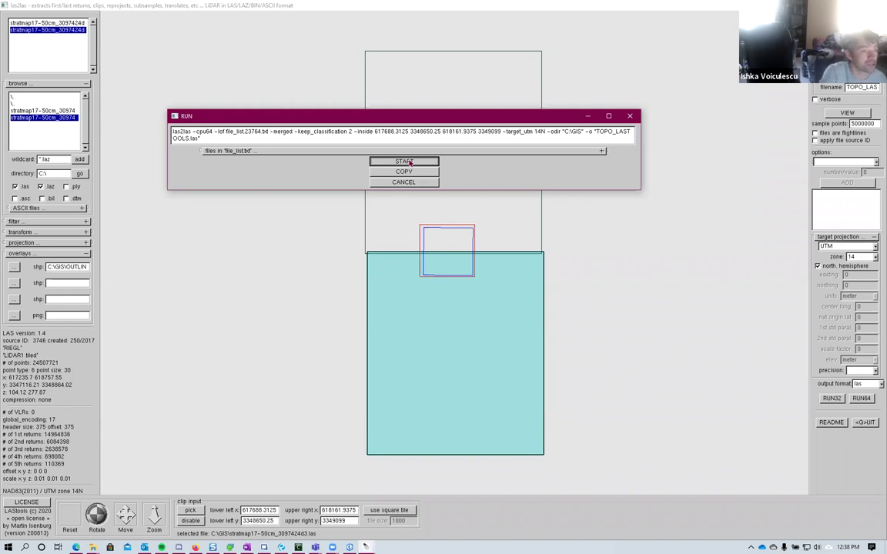
{"action": "left_click", "coordinate": [405, 161]}
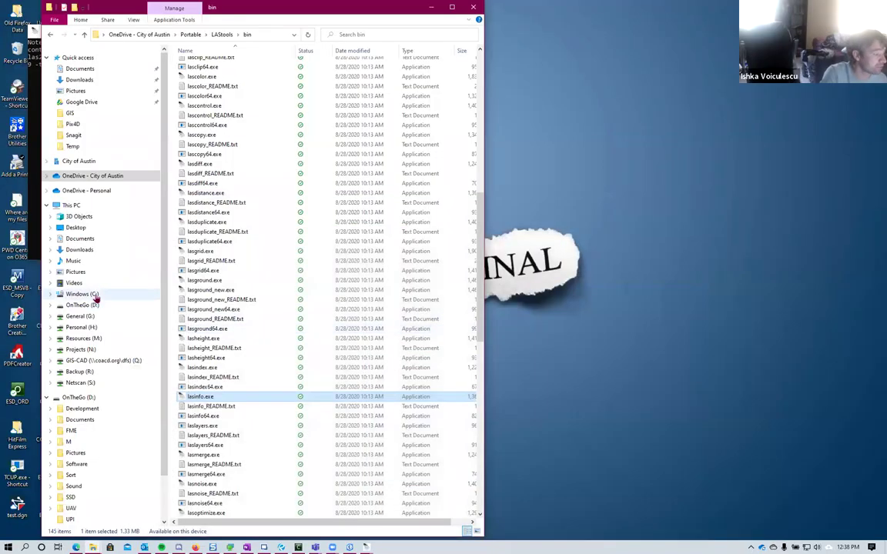
Confirm the new 32,770 KB TOPO_LASTOOLS.las is listed newest in C:\GIS, then return to ArcGIS Pro.
{"action": "left_click", "coordinate": [120, 291]}
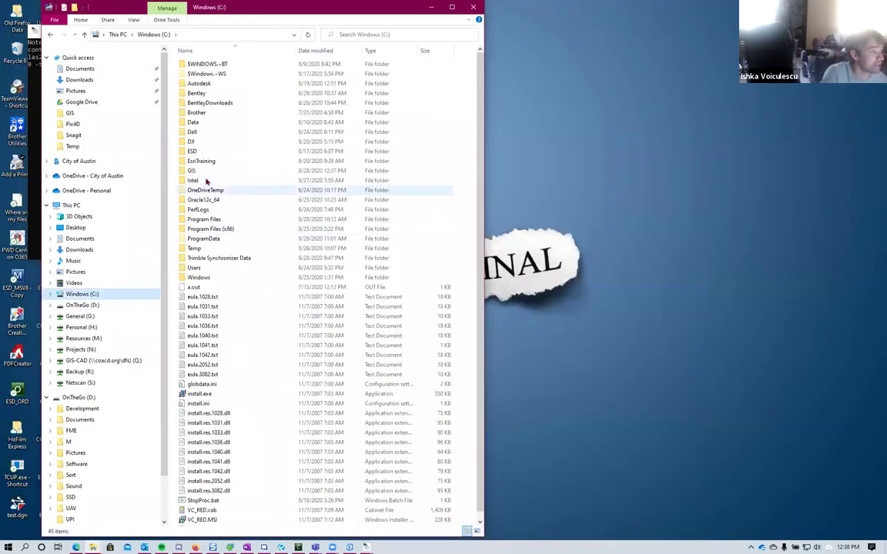
{"action": "double_click", "coordinate": [200, 171]}
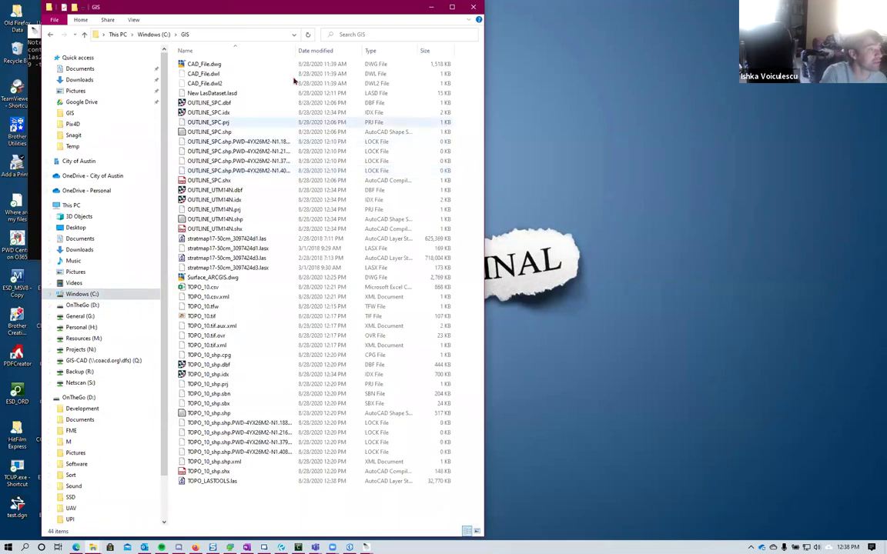
{"action": "left_click", "coordinate": [314, 51]}
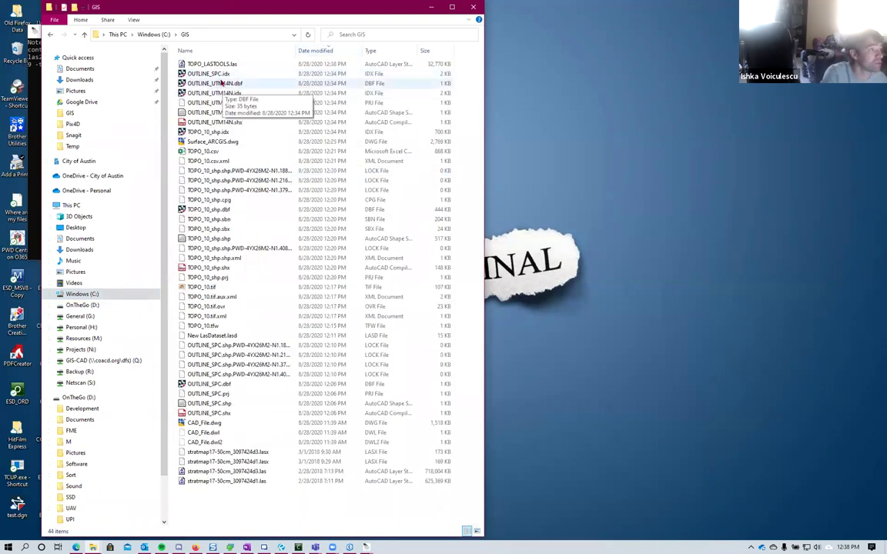
{"action": "left_click", "coordinate": [244, 65]}
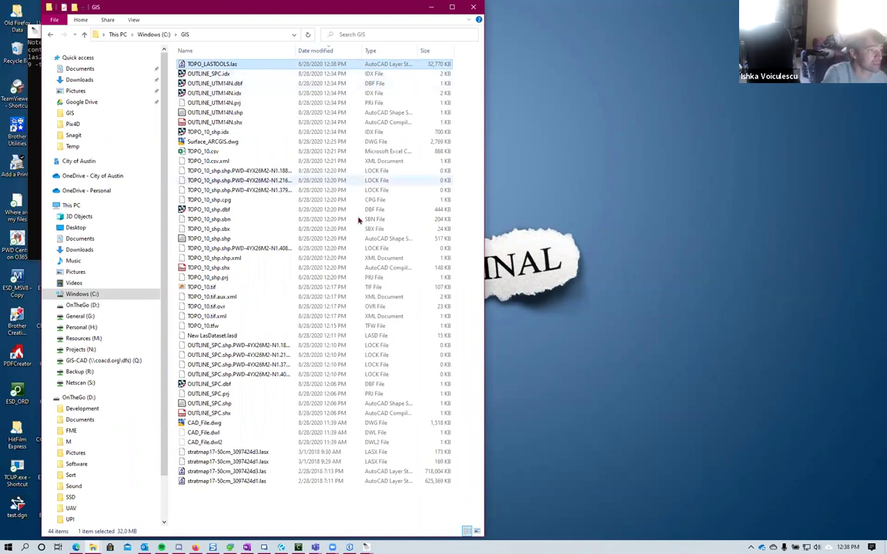
{"action": "left_click", "coordinate": [348, 546]}
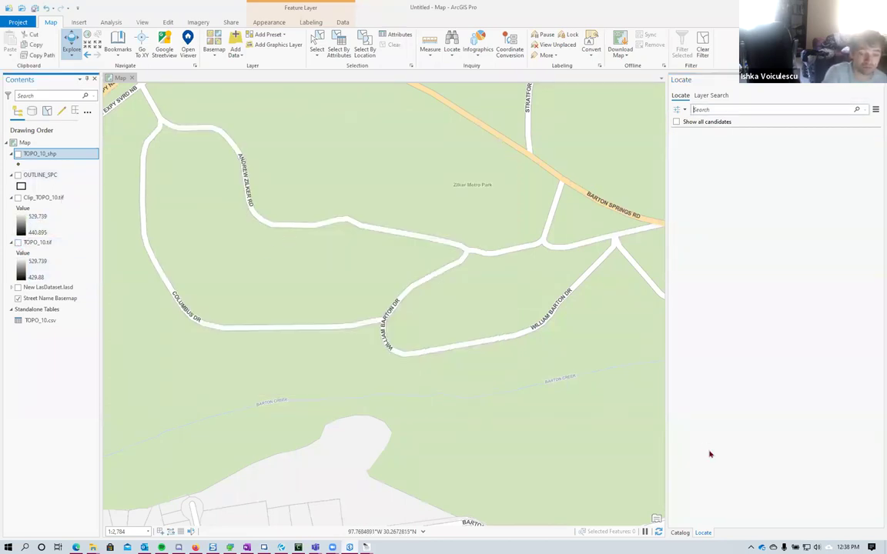
Refresh the GIS folder in Catalog and add TOPO_LASTOOLS.las to the map as a layer.
{"action": "left_click", "coordinate": [679, 533]}
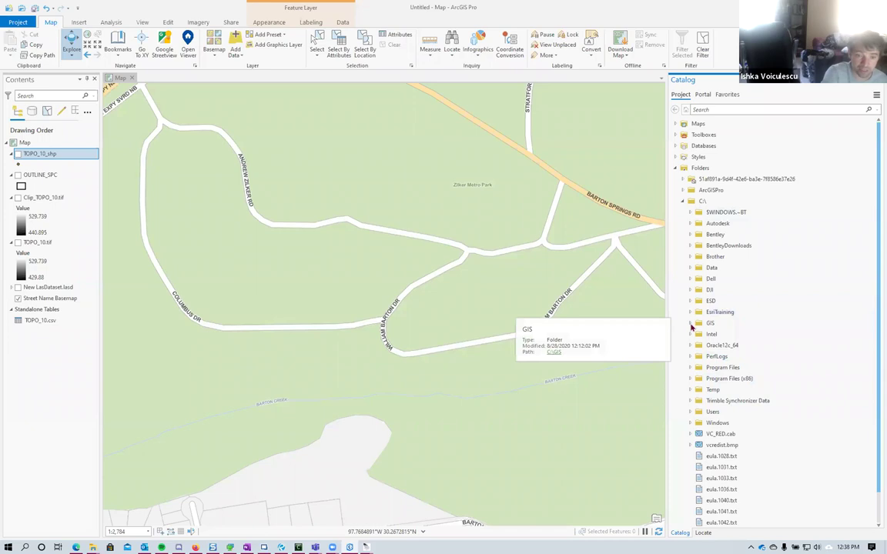
{"action": "double_click", "coordinate": [706, 325]}
{"action": "right_click", "coordinate": [708, 324]}
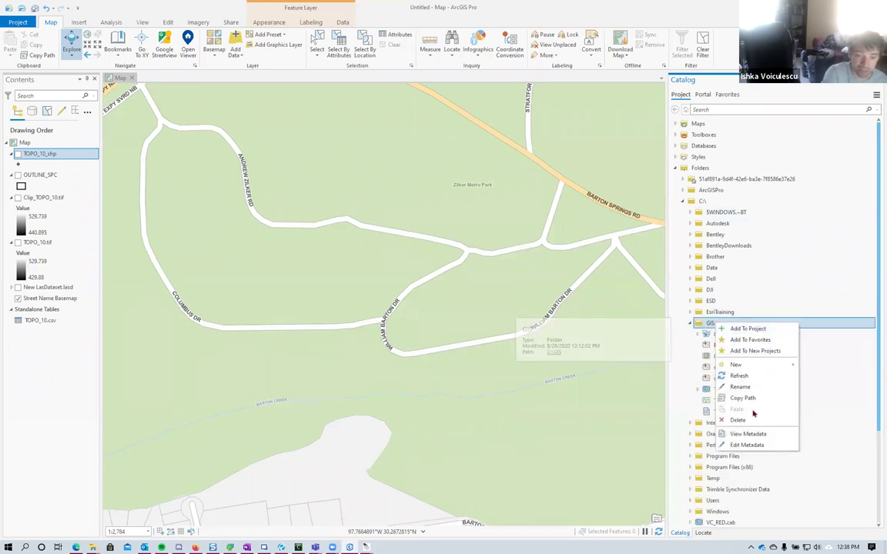
{"action": "left_click", "coordinate": [744, 376]}
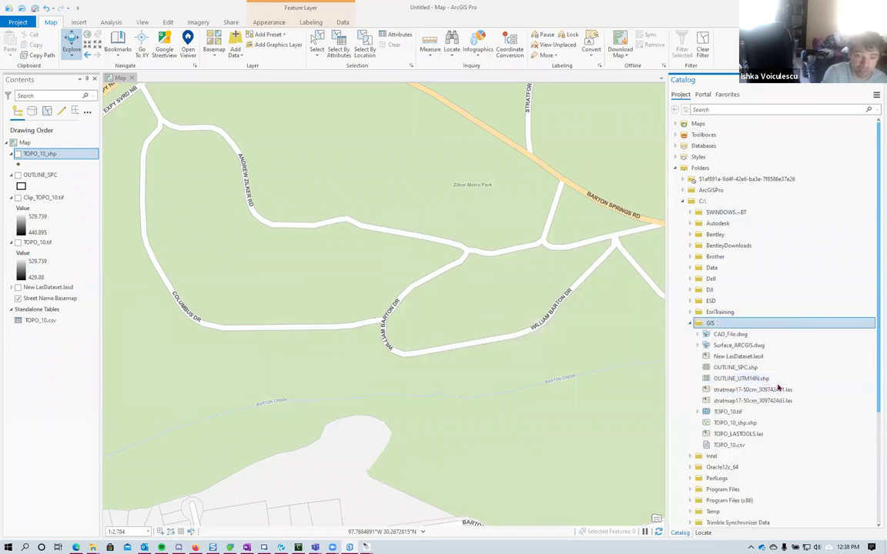
{"action": "left_click", "coordinate": [748, 435]}
{"action": "left_click_drag", "start_coordinate": [749, 437], "coordinate": [616, 432]}
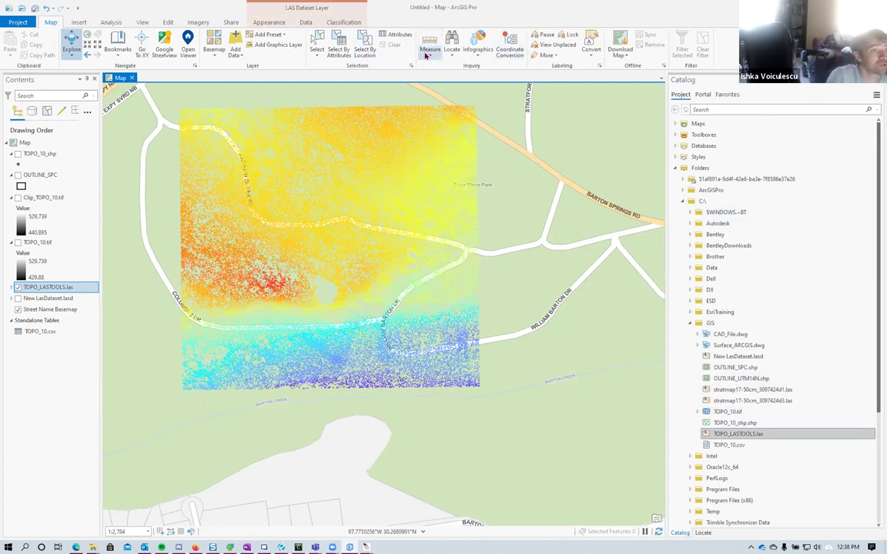
Inspect a cloud point, confirming elevation 504.723 m and class code 2, then close the pop-up.
{"action": "left_click", "coordinate": [452, 48]}
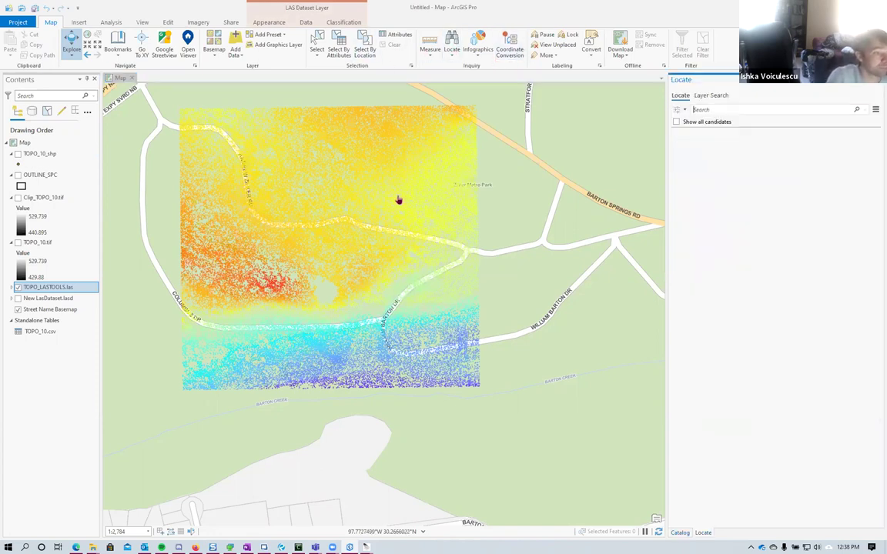
{"action": "left_click", "coordinate": [368, 251]}
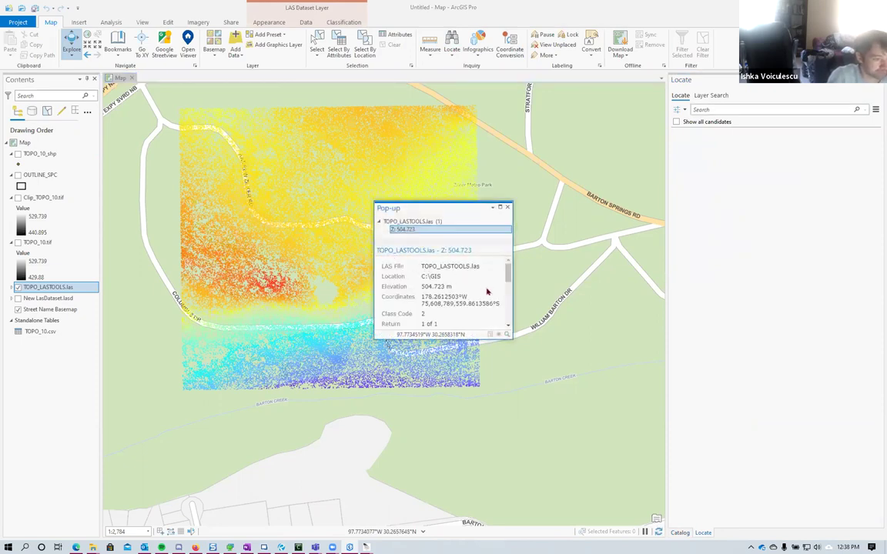
{"action": "scroll", "coordinate": [487, 292], "scroll_direction": "down", "scroll_amount": 3}
{"action": "scroll", "coordinate": [487, 291], "scroll_direction": "up", "scroll_amount": 4}
{"action": "scroll", "coordinate": [487, 292], "scroll_direction": "down", "scroll_amount": 4}
{"action": "scroll", "coordinate": [485, 293], "scroll_direction": "up", "scroll_amount": 3}
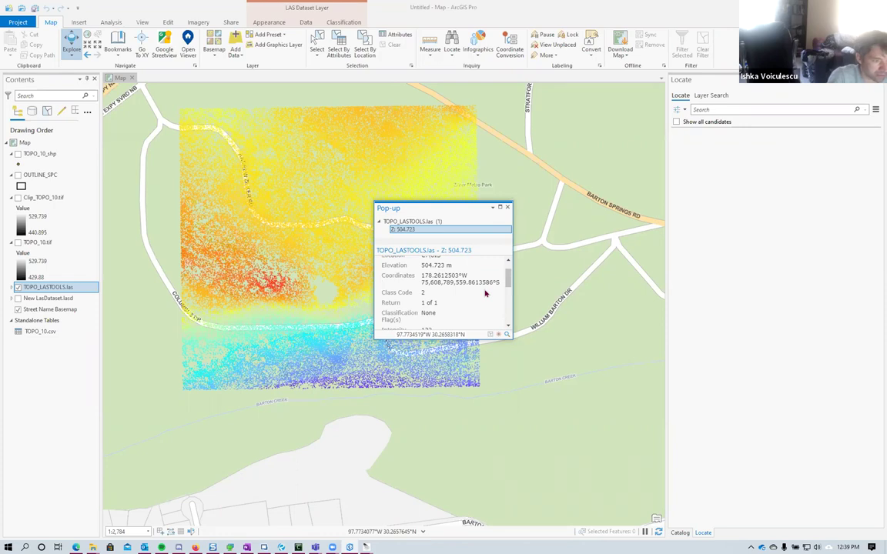
{"action": "scroll", "coordinate": [485, 294], "scroll_direction": "up", "scroll_amount": 1}
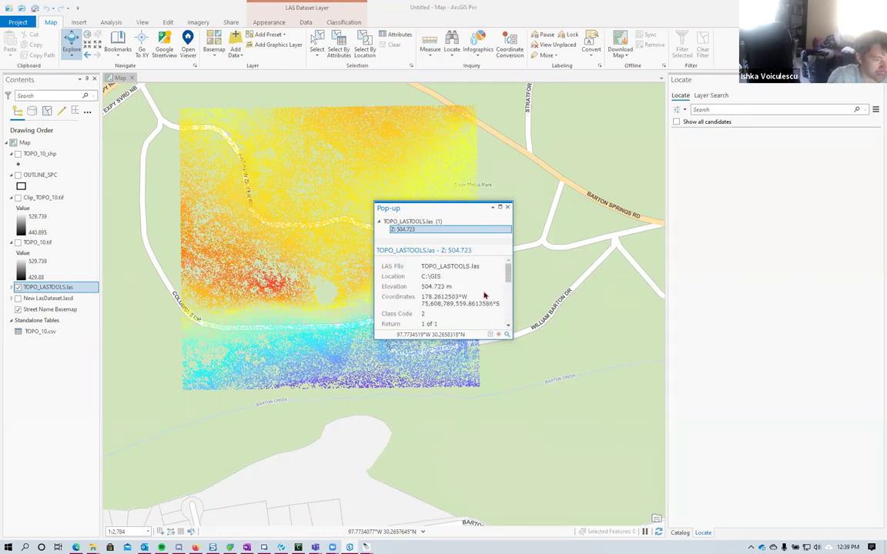
{"action": "left_click", "coordinate": [507, 207]}
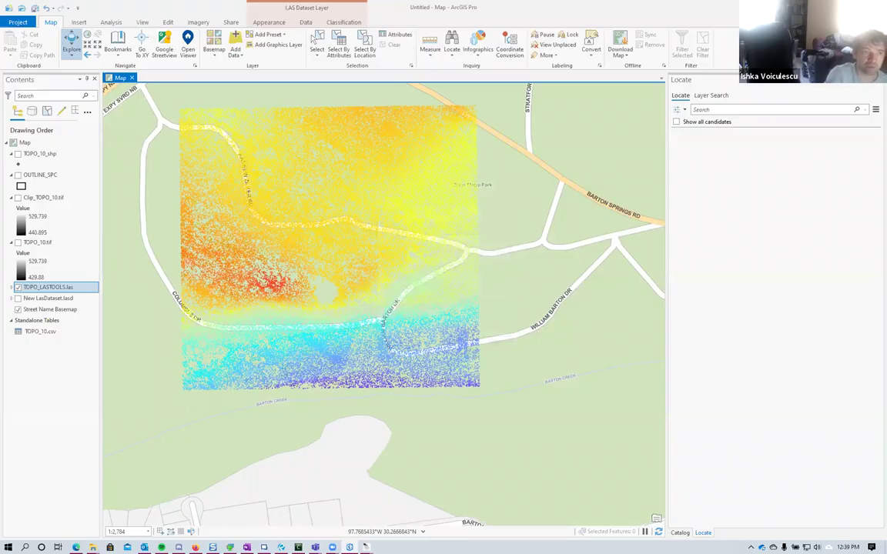
{"action": "key", "text": "alt+Tab"}
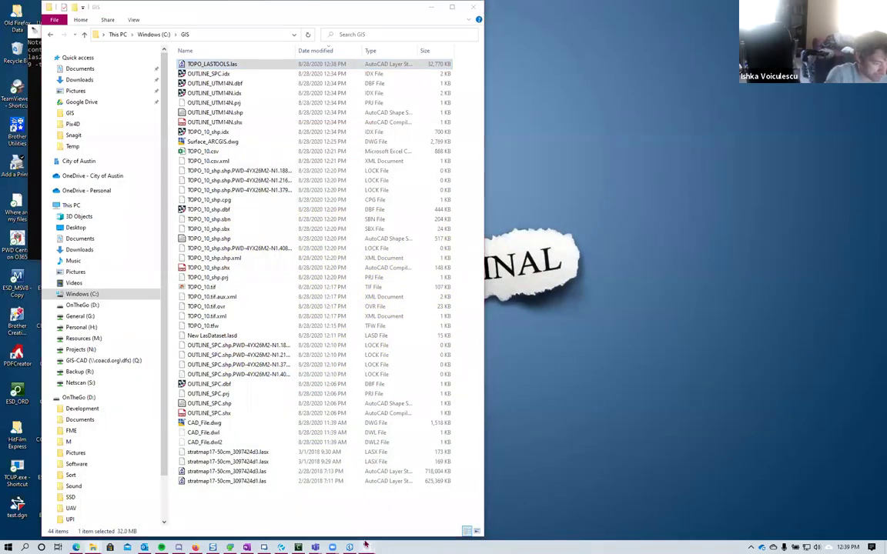
Close the C:\GIS File Explorer window and minimize the las2las tool.
{"action": "mouse_move", "coordinate": [363, 545]}
{"action": "left_click", "coordinate": [417, 508]}
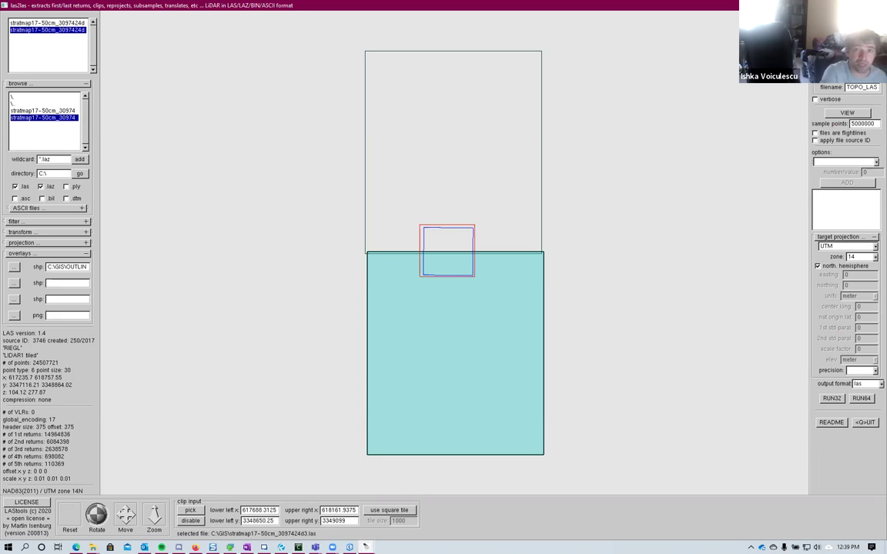
{"action": "key", "text": "alt+Tab"}
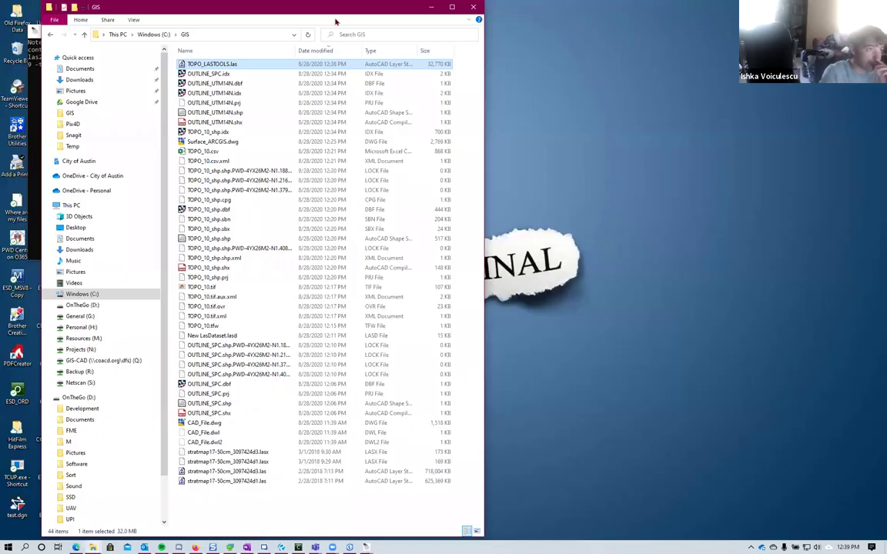
{"action": "left_click_drag", "start_coordinate": [336, 22], "coordinate": [411, 66]}
{"action": "left_click", "coordinate": [508, 60]}
{"action": "left_click", "coordinate": [425, 32]}
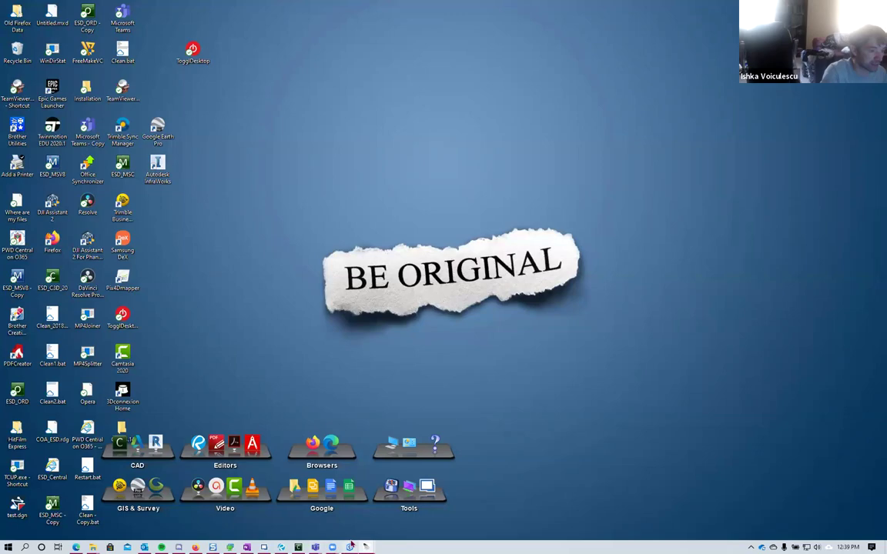
Close the ArcGIS Pro project without saving and minimize the Civil 3D drawing.
{"action": "key", "text": "alt+Tab"}
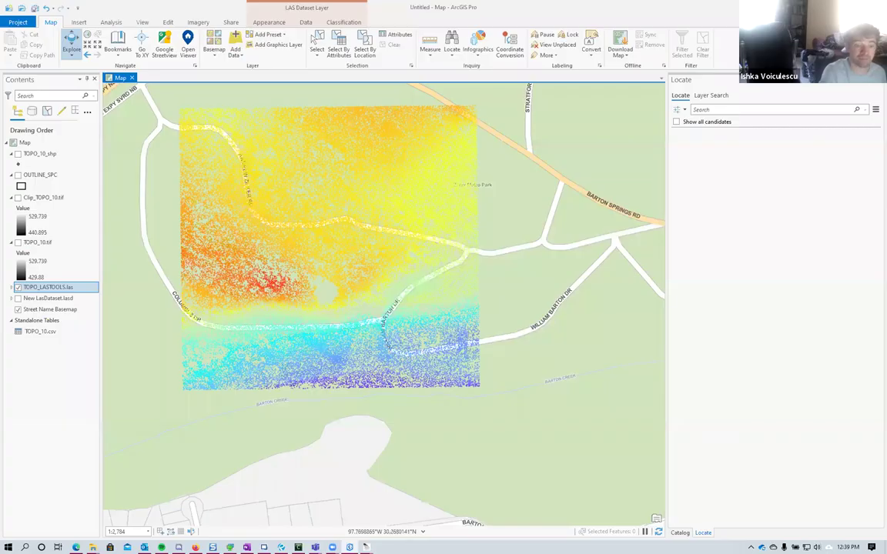
{"action": "key", "text": "alt+F4"}
{"action": "left_click", "coordinate": [474, 294]}
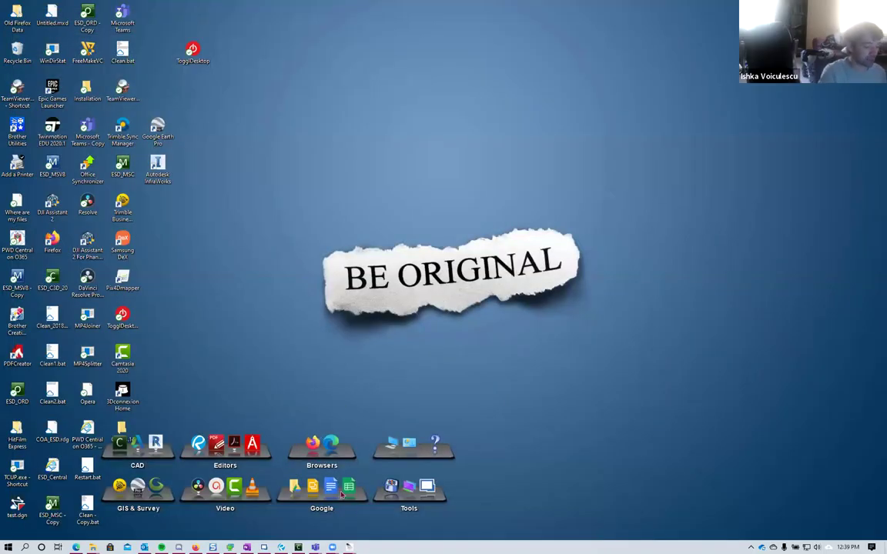
{"action": "left_click", "coordinate": [298, 547]}
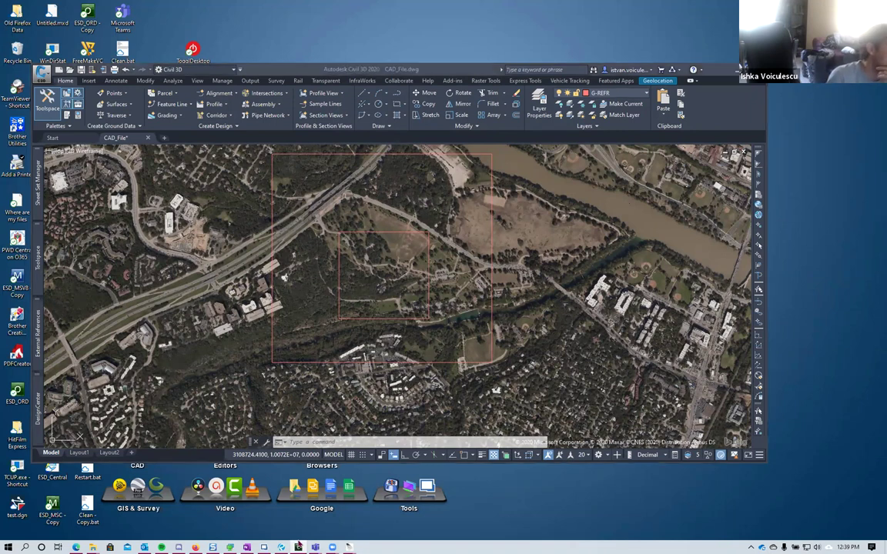
{"action": "left_click", "coordinate": [297, 546]}
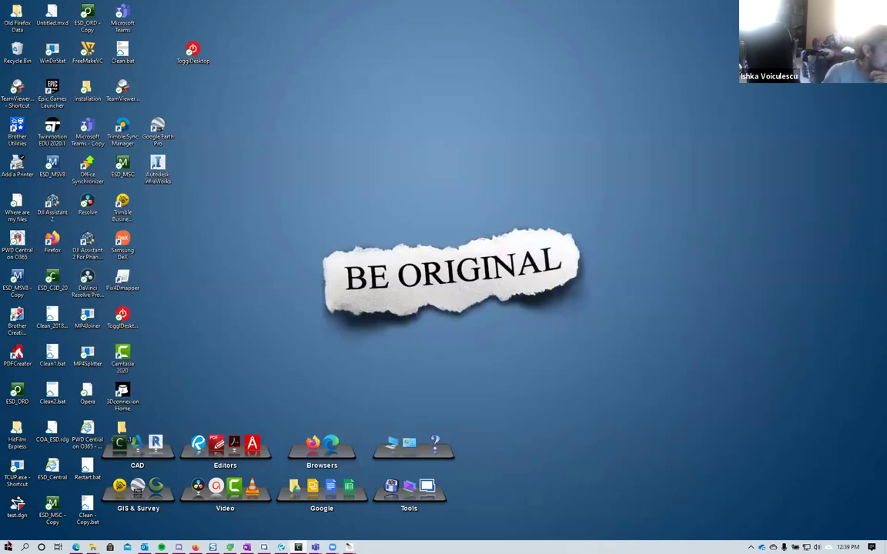
{"action": "left_click", "coordinate": [8, 546]}
Search the Start menu for recap and launch Autodesk ReCap.
{"action": "type", "text": "recap"}
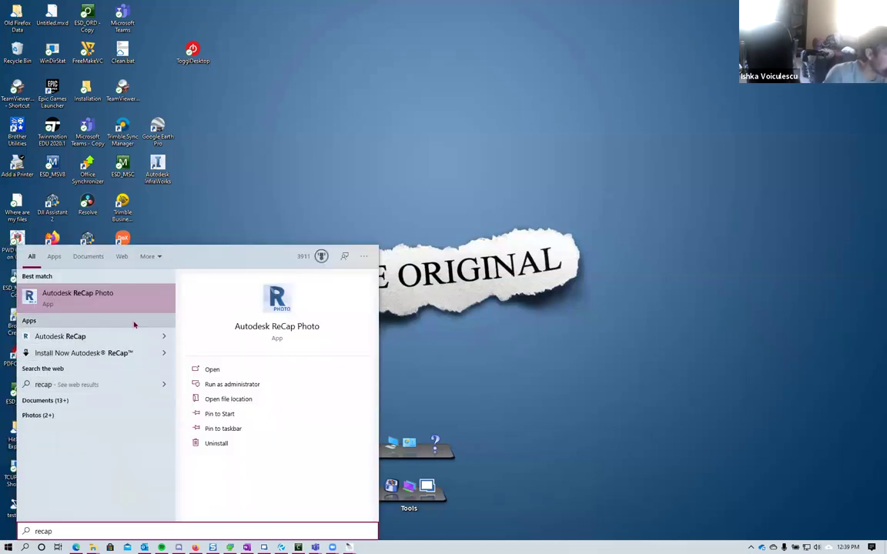
{"action": "left_click", "coordinate": [112, 341]}
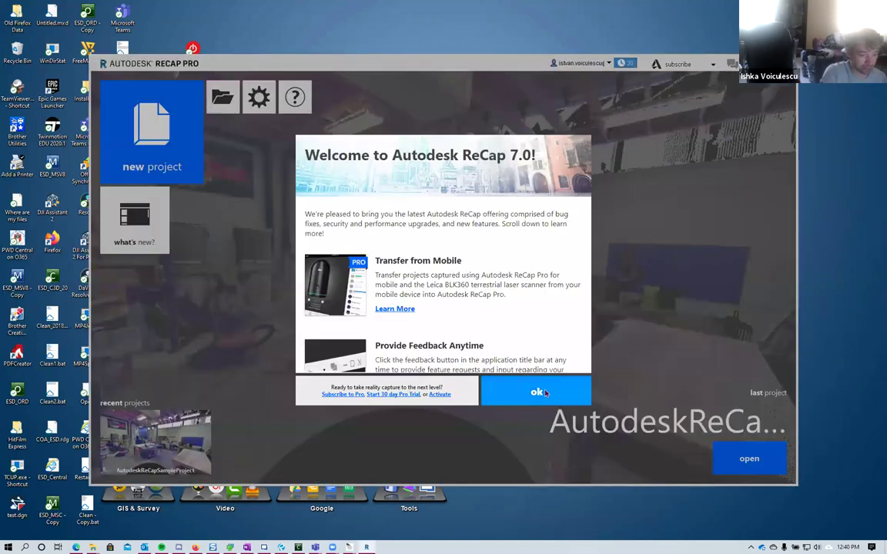
Create a new import-point-cloud project named TOPO_LASTOOLS saved in C:\GIS.
{"action": "left_click", "coordinate": [529, 390]}
{"action": "left_click", "coordinate": [162, 138]}
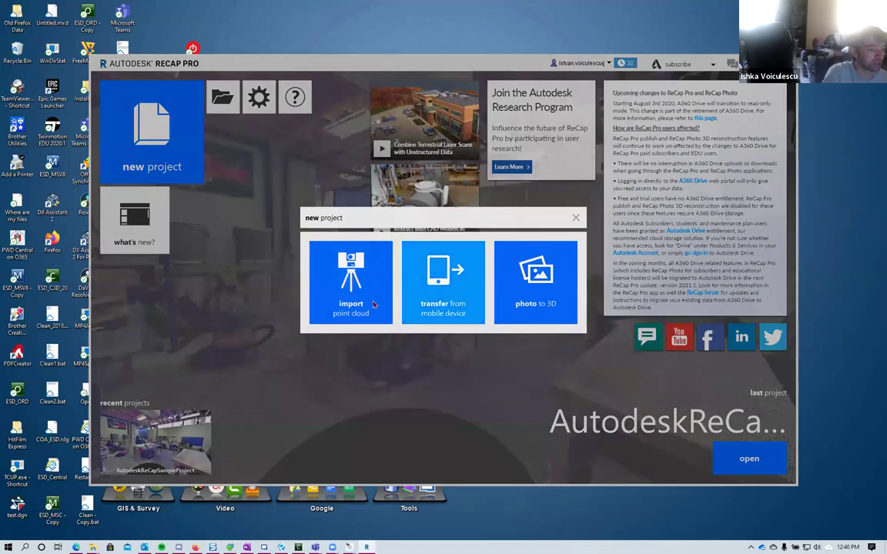
{"action": "left_click", "coordinate": [352, 281]}
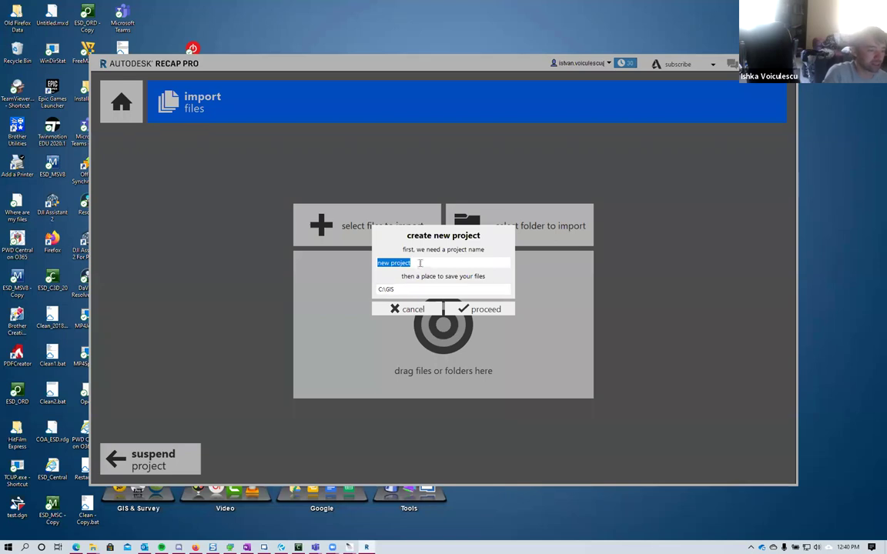
{"action": "type", "text": "TOPO_LASTOOLS"}
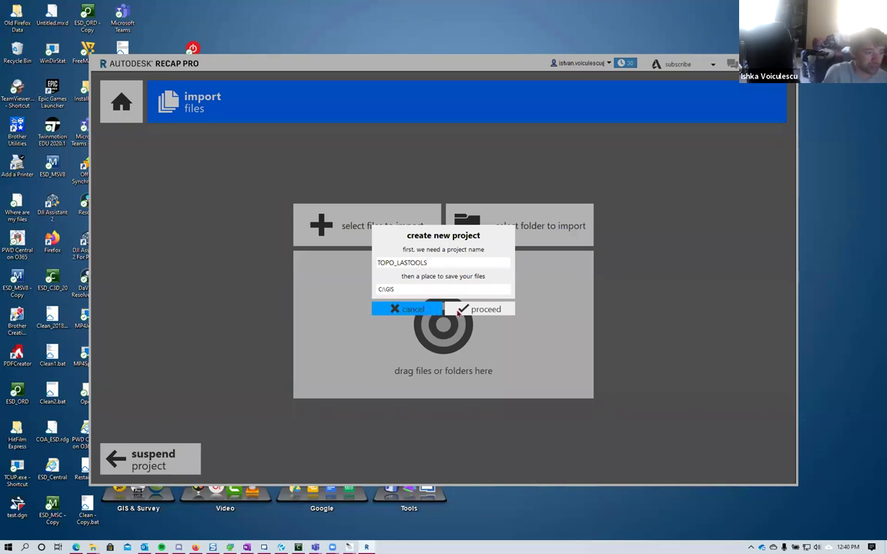
{"action": "left_click", "coordinate": [483, 308]}
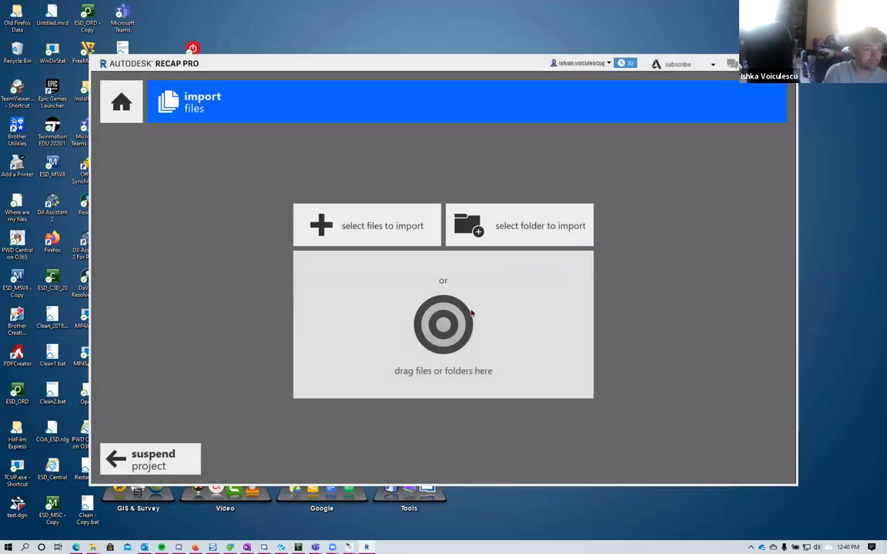
Choose C:\GIS\TOPO_LASTOOLS.las as the point cloud file to import.
{"action": "left_click", "coordinate": [358, 229]}
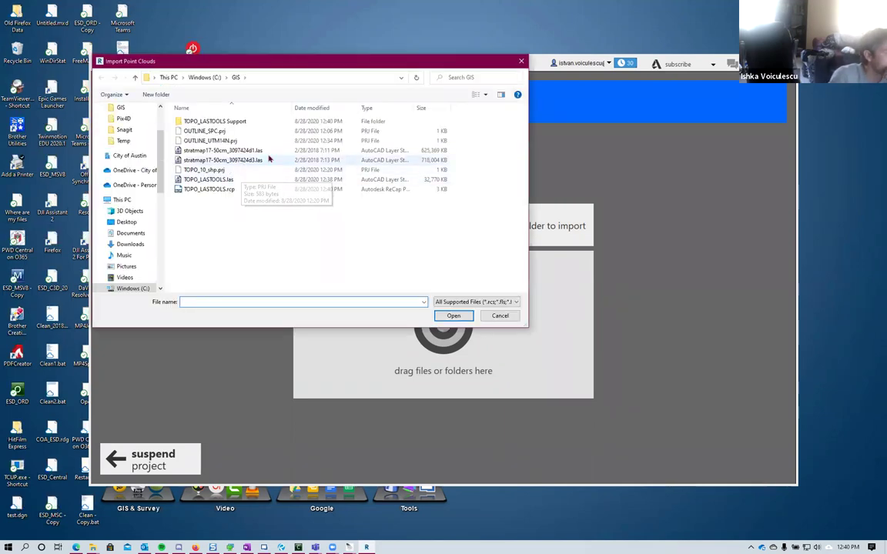
{"action": "left_click", "coordinate": [219, 180]}
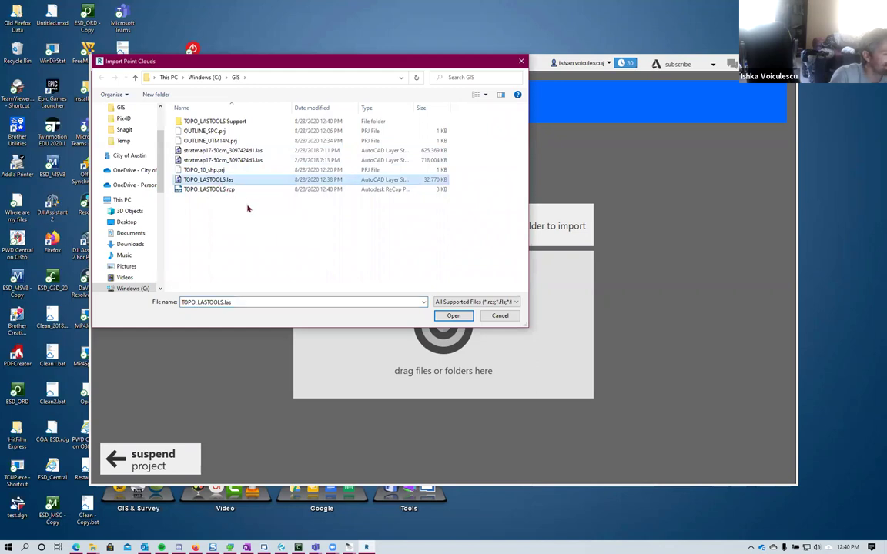
{"action": "left_click", "coordinate": [450, 319]}
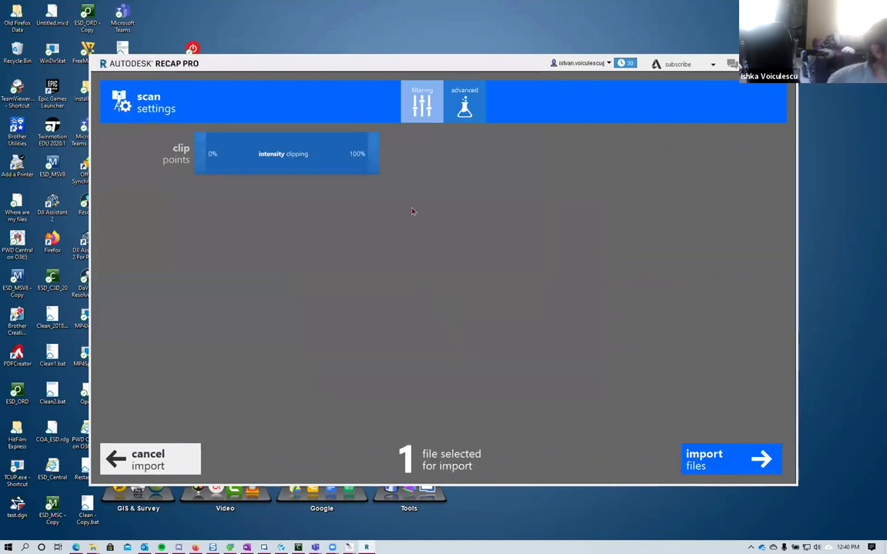
Set the scan's target coordinate system to TX83-CF from NSRS11.UTM-14 and start the import.
{"action": "left_click", "coordinate": [456, 104]}
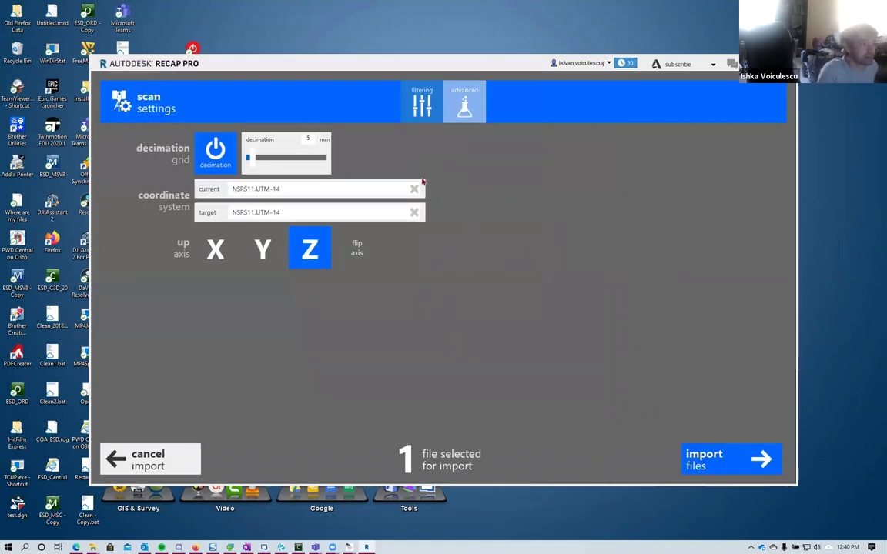
{"action": "left_click", "coordinate": [288, 215]}
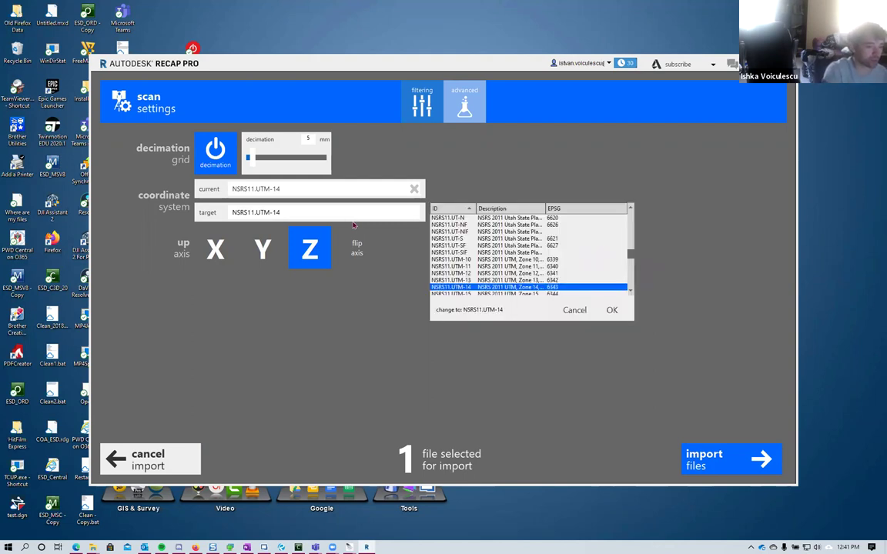
{"action": "left_click_drag", "start_coordinate": [307, 216], "coordinate": [232, 214]}
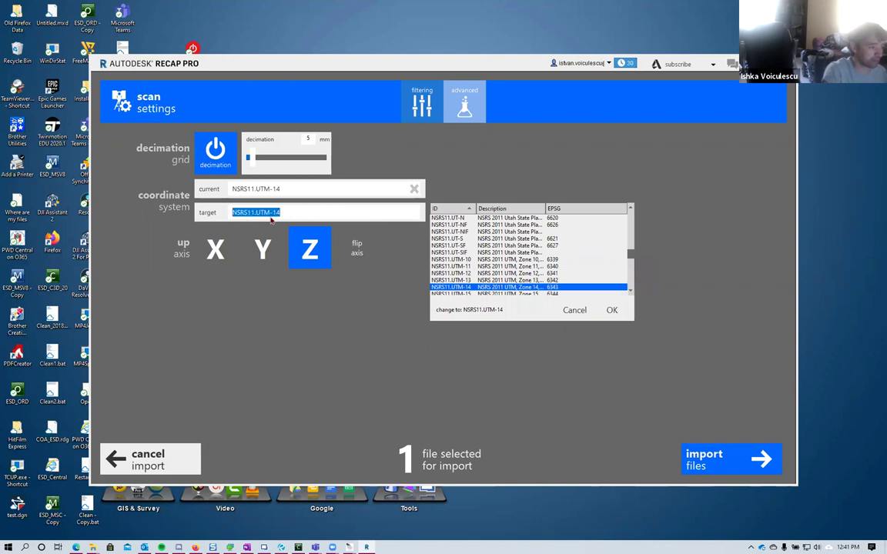
{"action": "type", "text": "TX83-CF"}
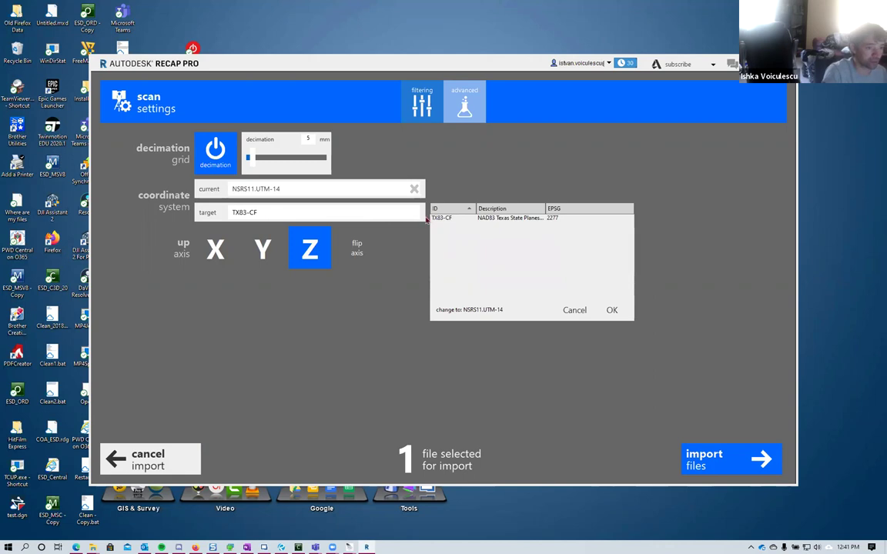
{"action": "left_click", "coordinate": [444, 219]}
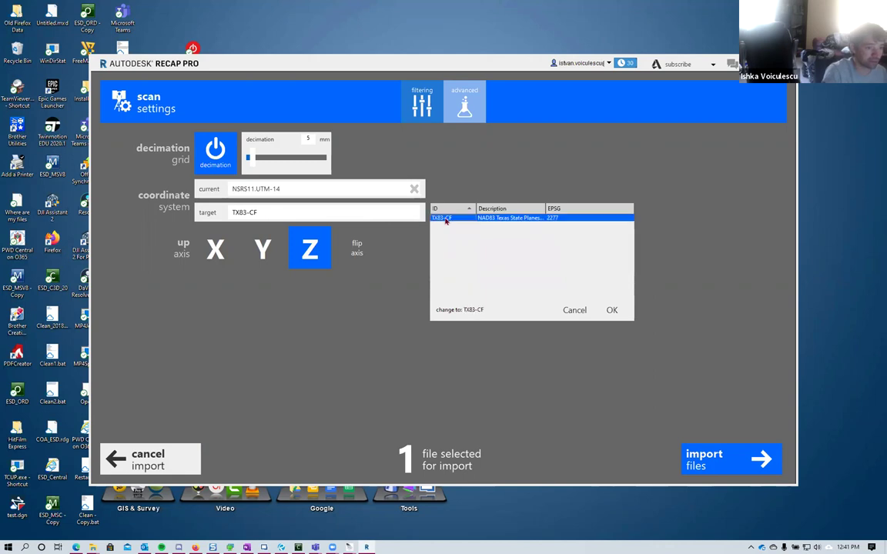
{"action": "left_click", "coordinate": [606, 310]}
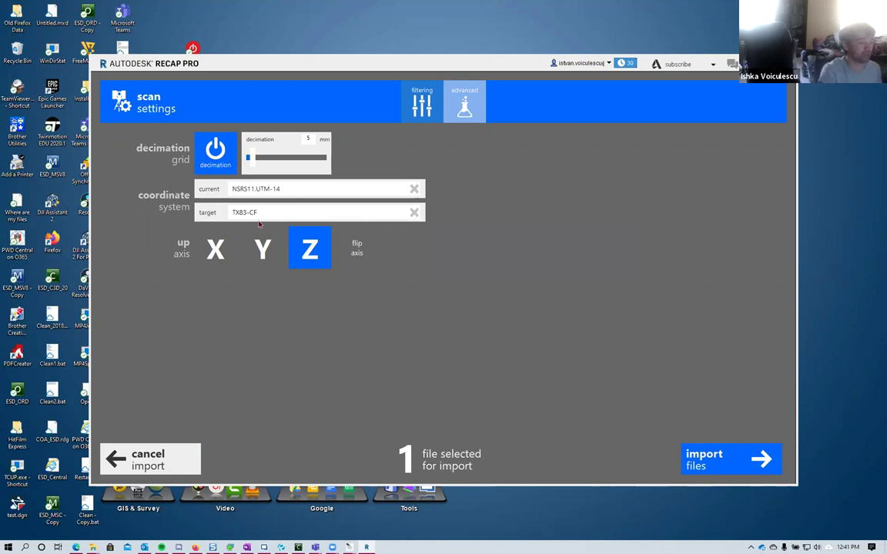
{"action": "left_click", "coordinate": [709, 462]}
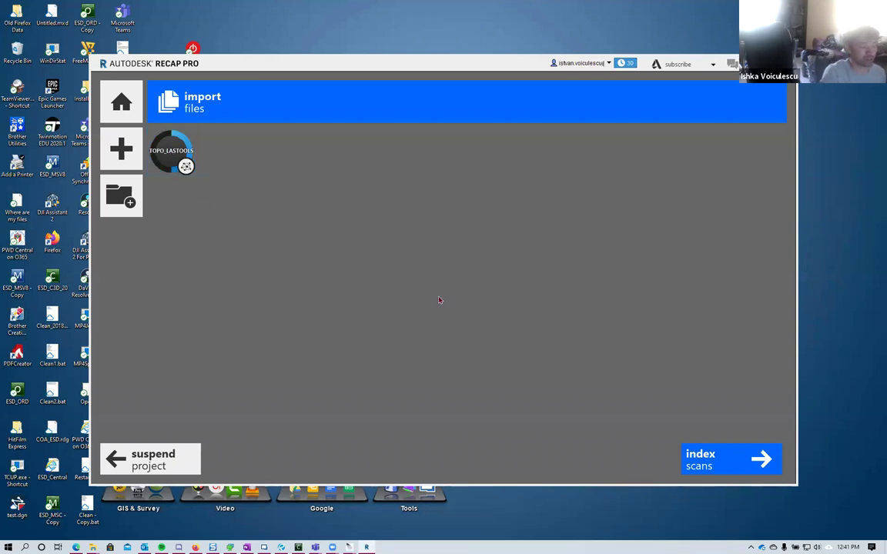
Start indexing the imported TOPO_LASTOOLS scan and move the ReCap window further left.
{"action": "left_click", "coordinate": [716, 462]}
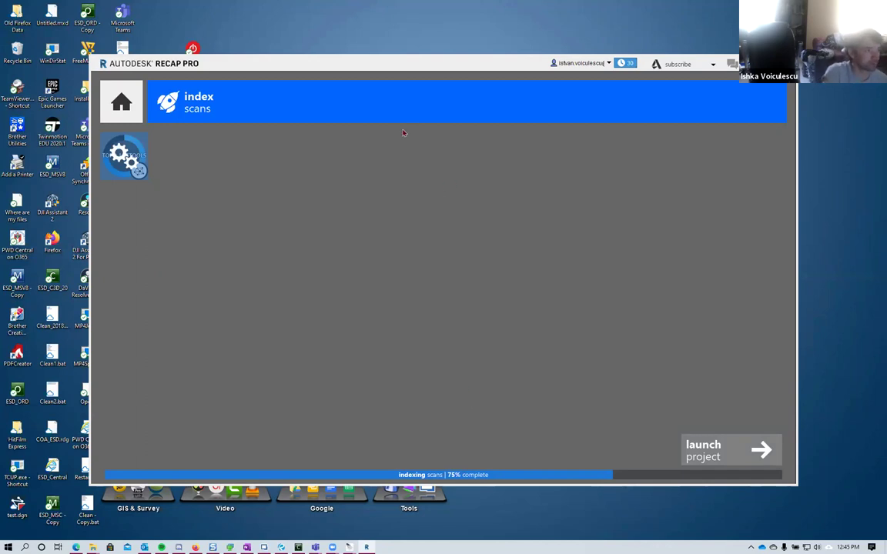
{"action": "left_click_drag", "start_coordinate": [368, 66], "coordinate": [328, 61]}
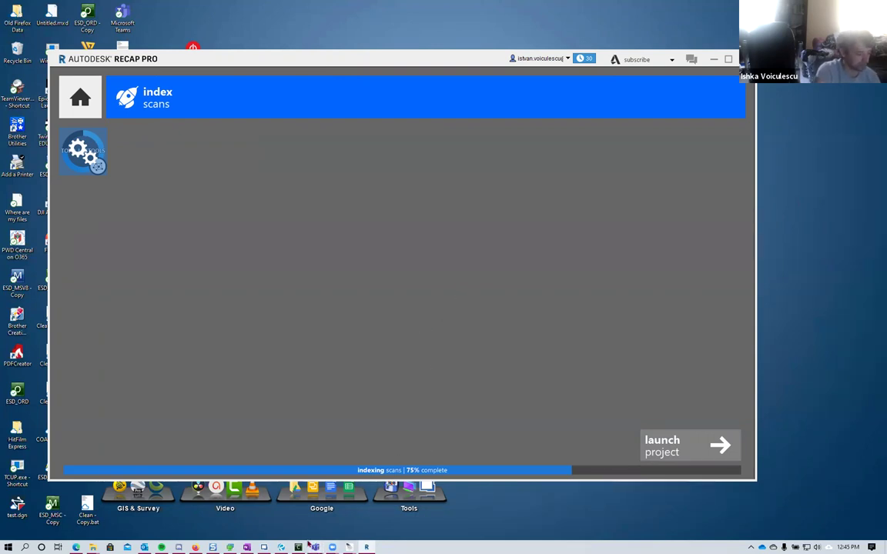
{"action": "mouse_move", "coordinate": [281, 546]}
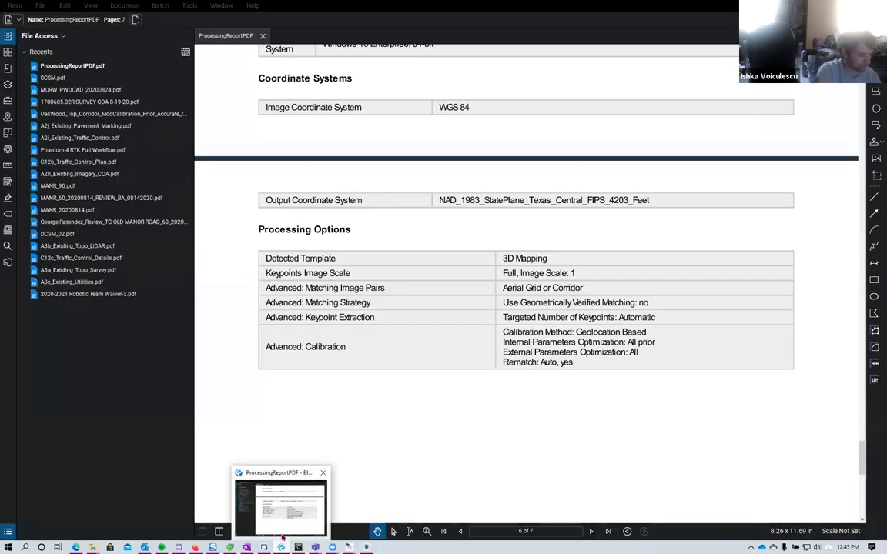
{"action": "right_click", "coordinate": [282, 546]}
{"action": "left_click", "coordinate": [331, 495]}
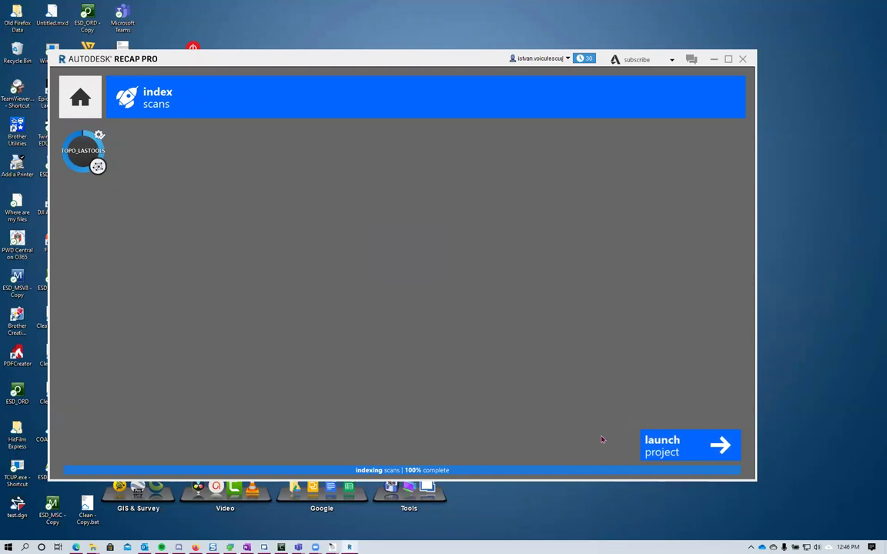
Launch the fully indexed TOPO_LASTOOLS project.
{"action": "left_click", "coordinate": [685, 447]}
{"action": "left_click", "coordinate": [681, 452]}
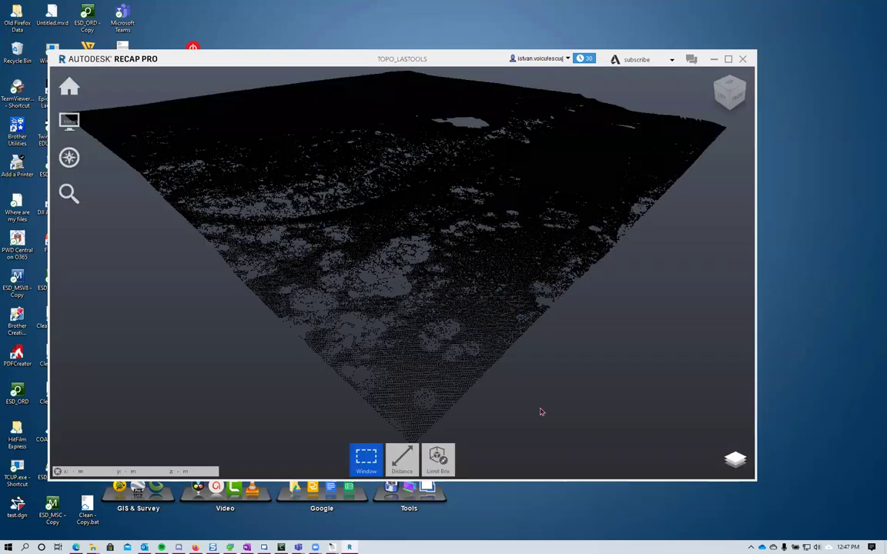
{"action": "left_click_drag", "start_coordinate": [526, 393], "coordinate": [421, 389]}
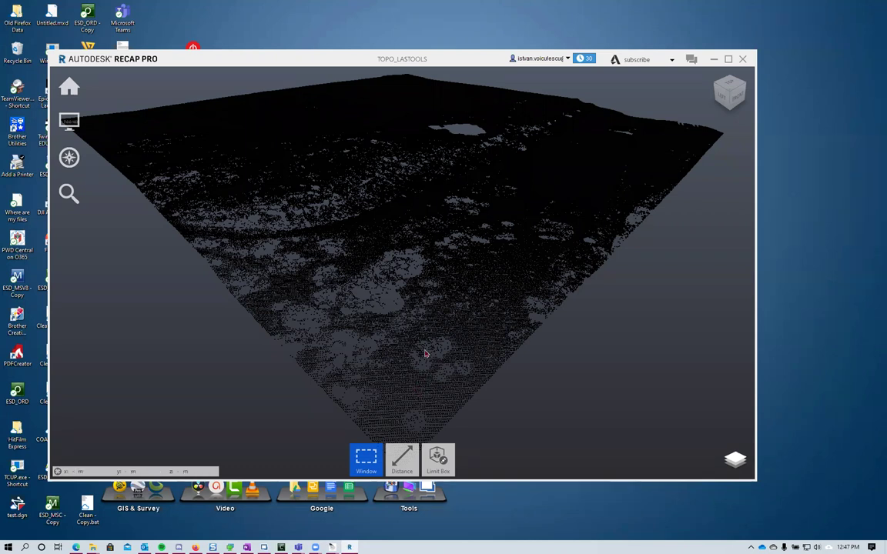
{"action": "mouse_move", "coordinate": [442, 343]}
{"action": "left_mouse_down"}
{"action": "mouse_move", "coordinate": [501, 284]}
{"action": "mouse_move", "coordinate": [482, 274]}
{"action": "mouse_move", "coordinate": [442, 365]}
{"action": "mouse_move", "coordinate": [436, 342]}
{"action": "left_mouse_up"}
{"action": "scroll", "coordinate": [435, 335], "scroll_direction": "down", "scroll_amount": 5}
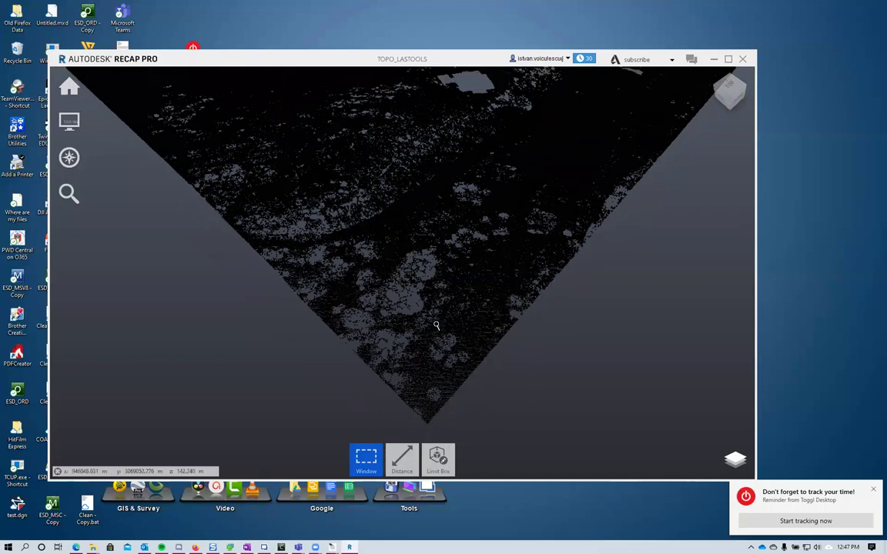
{"action": "left_click_drag", "start_coordinate": [435, 314], "coordinate": [501, 281]}
{"action": "scroll", "coordinate": [333, 295], "scroll_direction": "up", "scroll_amount": 5}
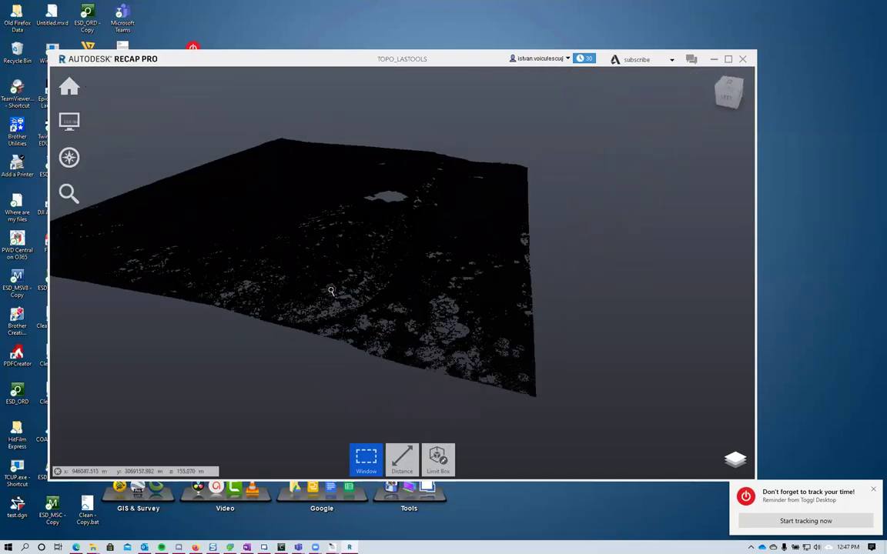
{"action": "left_click_drag", "start_coordinate": [333, 295], "coordinate": [311, 277]}
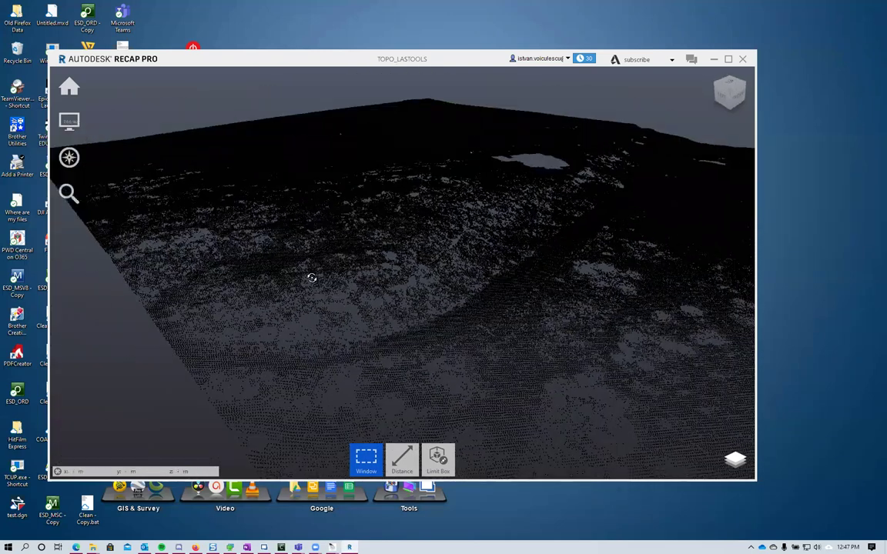
{"action": "scroll", "coordinate": [311, 277], "scroll_direction": "up", "scroll_amount": 5}
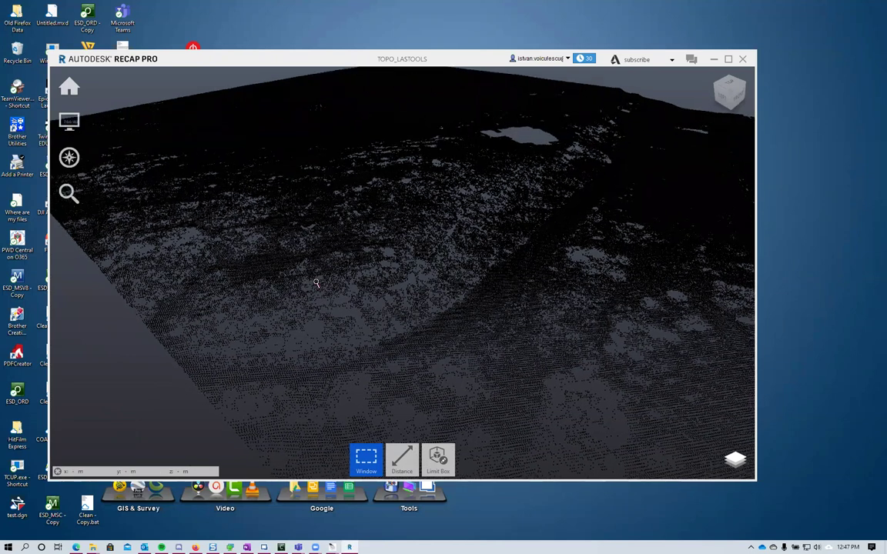
{"action": "scroll", "coordinate": [315, 283], "scroll_direction": "down", "scroll_amount": 5}
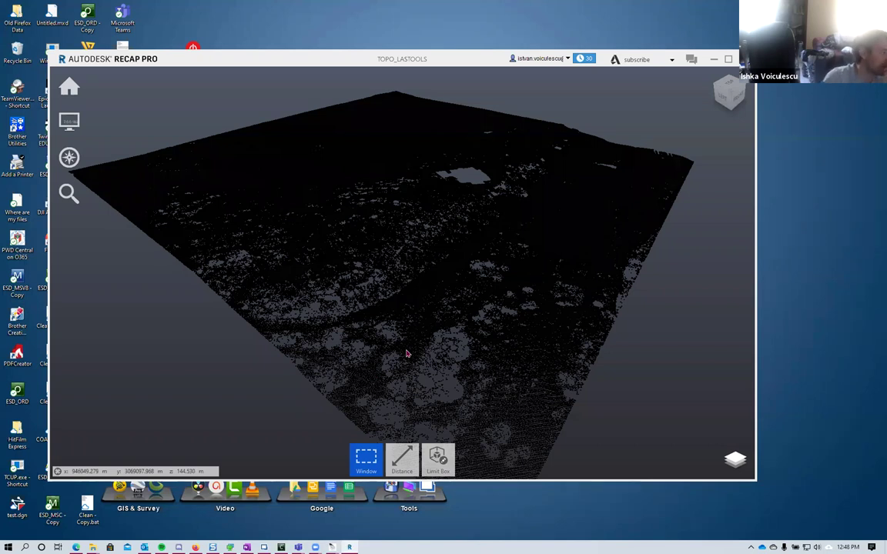
{"action": "mouse_move", "coordinate": [76, 91]}
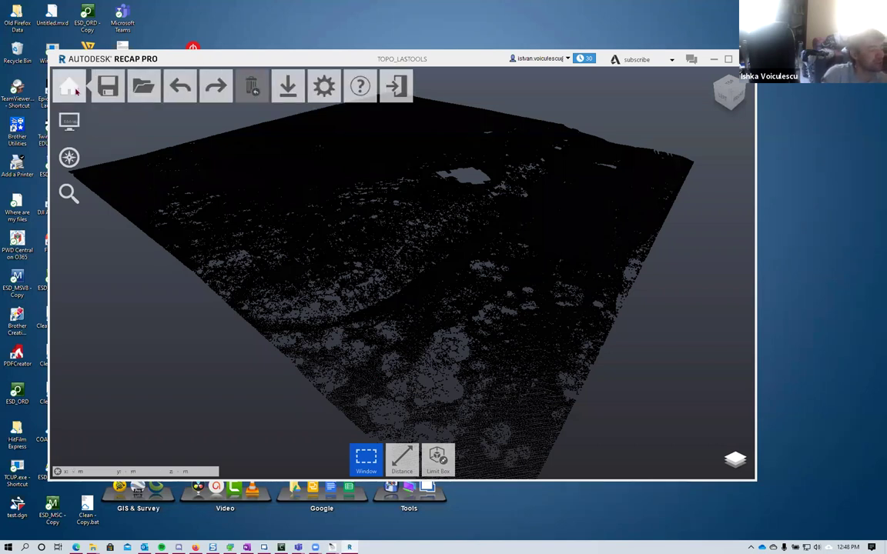
Change the TOPO_LASTOOLS project units from metres to feet in Preferences.
{"action": "left_click", "coordinate": [324, 86]}
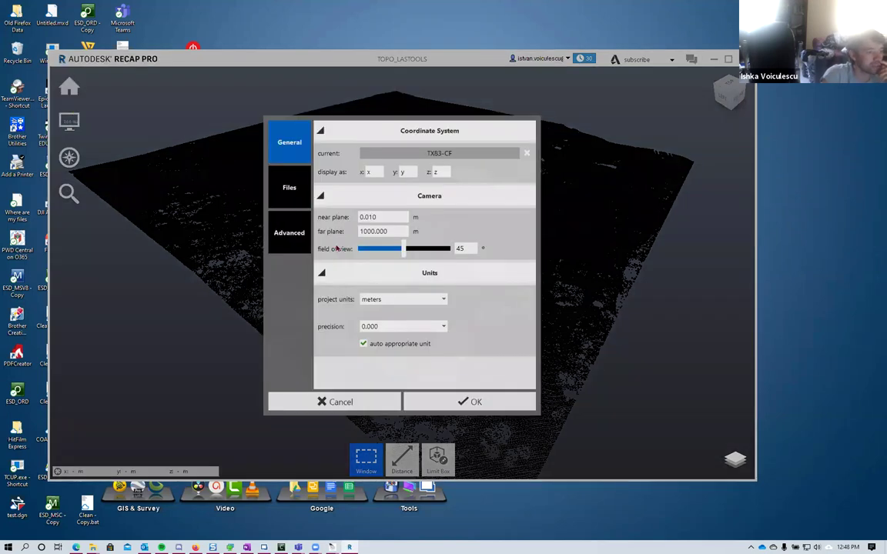
{"action": "left_click", "coordinate": [386, 300]}
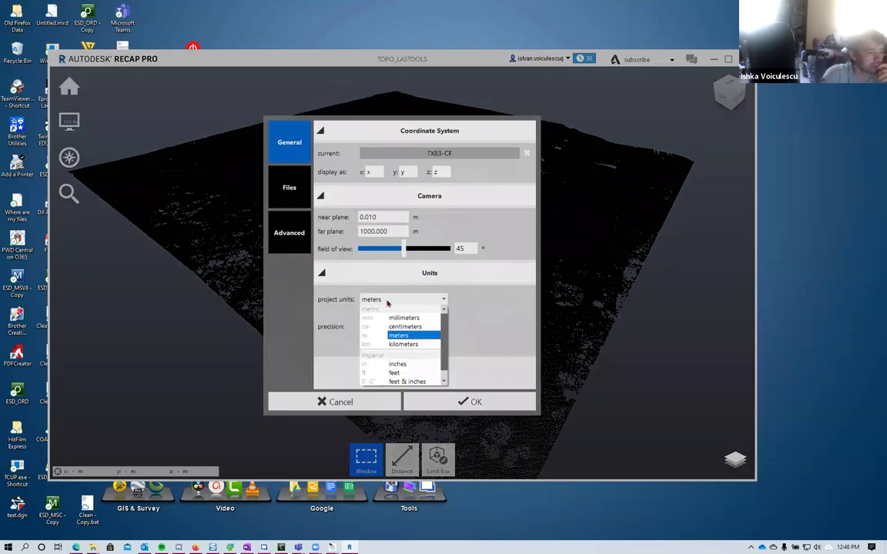
{"action": "left_click", "coordinate": [269, 165]}
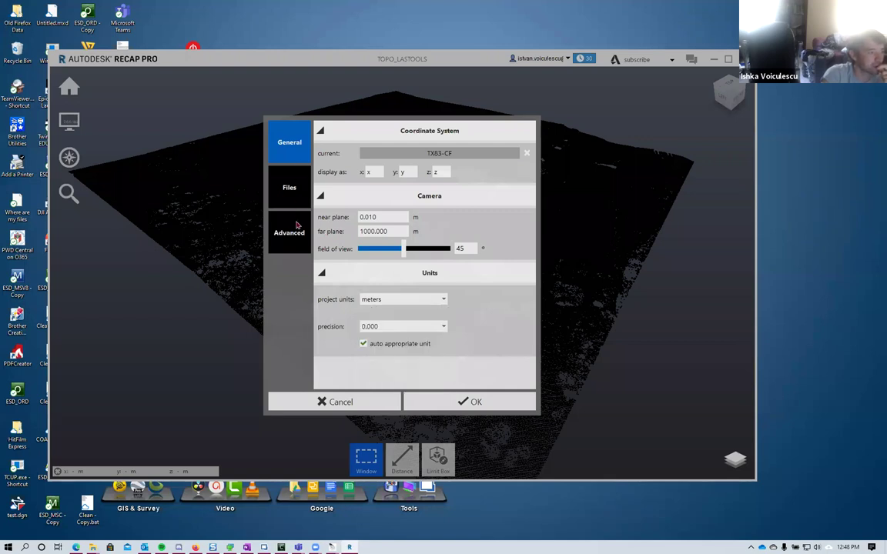
{"action": "left_click", "coordinate": [297, 225]}
{"action": "left_click", "coordinate": [288, 144]}
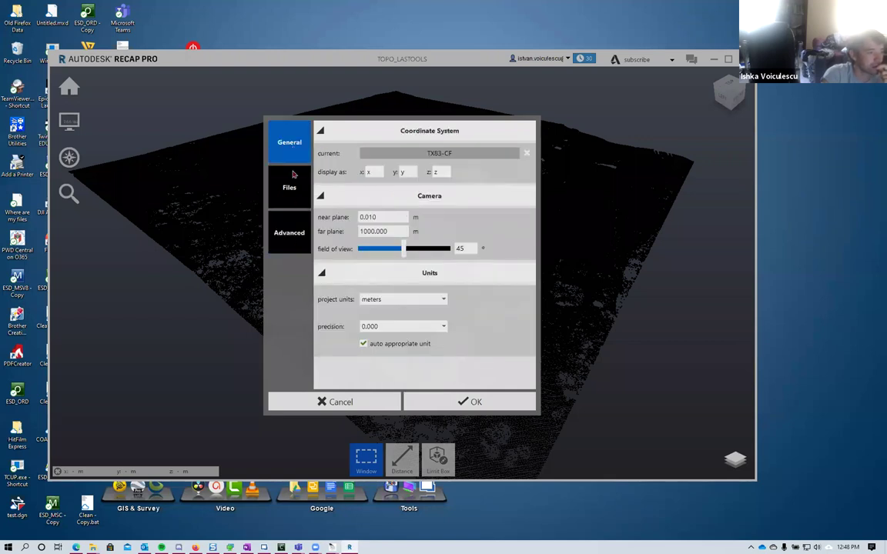
{"action": "left_click", "coordinate": [422, 300]}
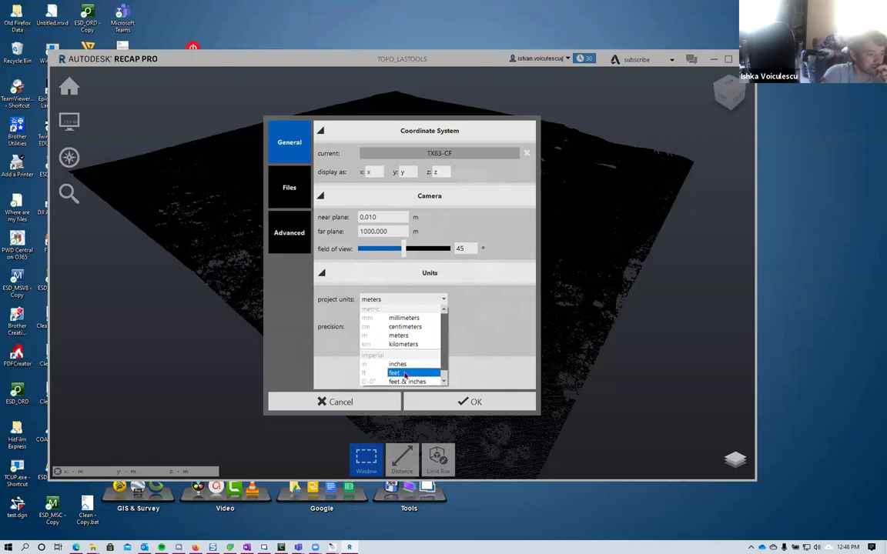
{"action": "left_click", "coordinate": [416, 371]}
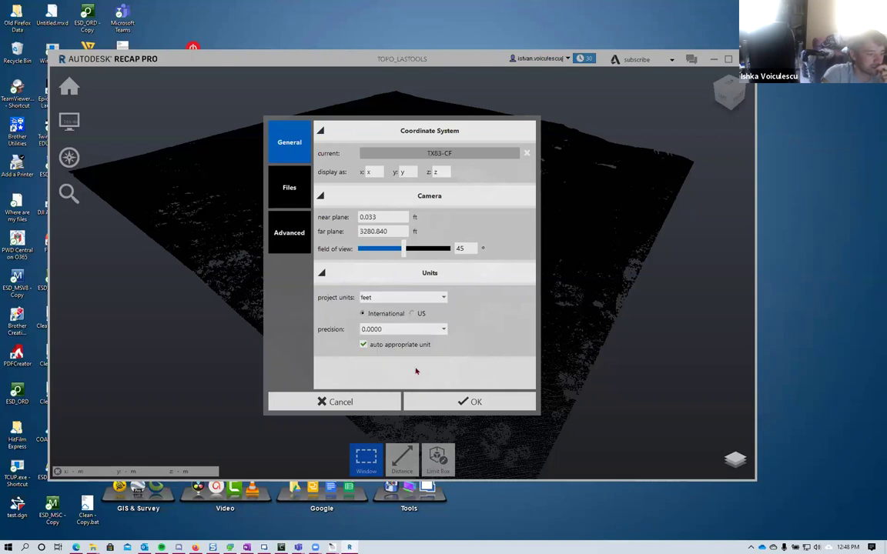
{"action": "left_click", "coordinate": [468, 401]}
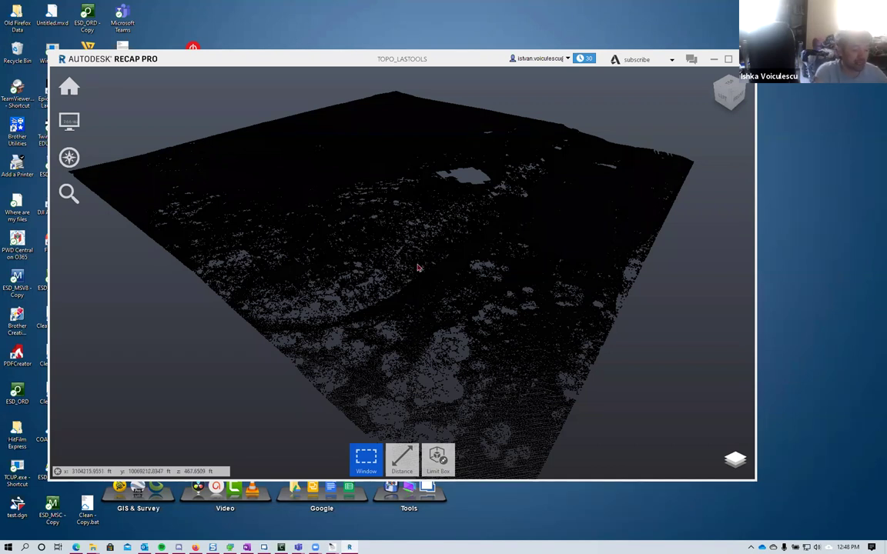
Zoom out and orbit the terrain, then bring up the Export options.
{"action": "scroll", "coordinate": [416, 270], "scroll_direction": "down", "scroll_amount": 2}
{"action": "scroll", "coordinate": [411, 301], "scroll_direction": "down", "scroll_amount": 1}
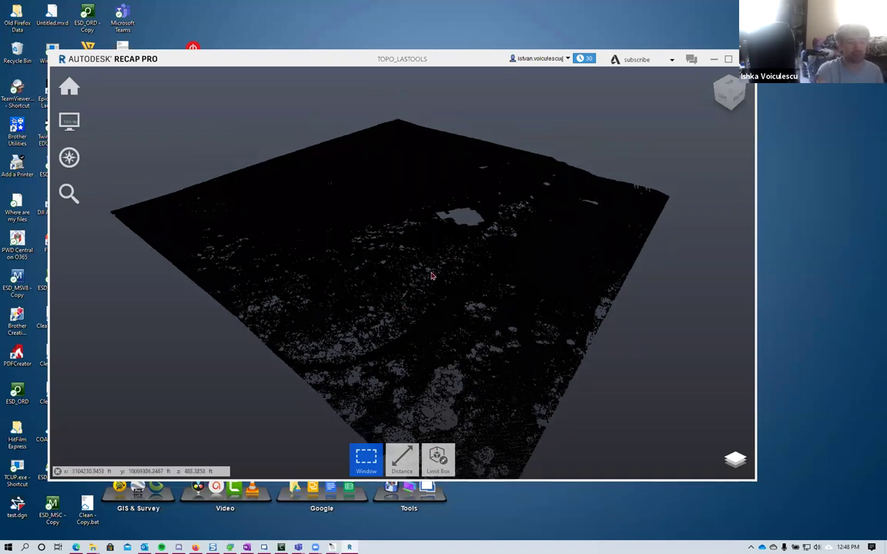
{"action": "left_click_drag", "start_coordinate": [427, 283], "coordinate": [198, 182]}
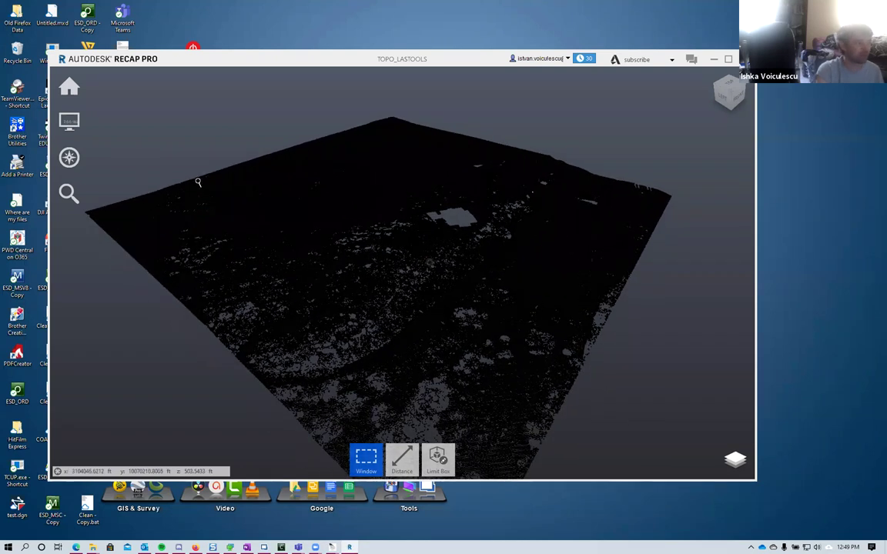
{"action": "mouse_move", "coordinate": [69, 87]}
{"action": "mouse_move", "coordinate": [293, 86]}
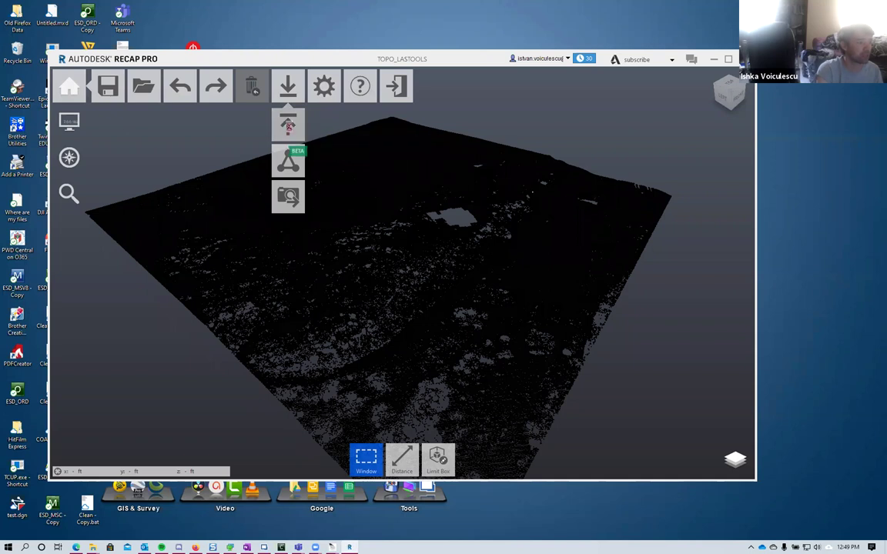
Export the project as a Unified RCS (*.rcs) file named TOPO_LASTOOLS in C:\GIS.
{"action": "left_click", "coordinate": [288, 126]}
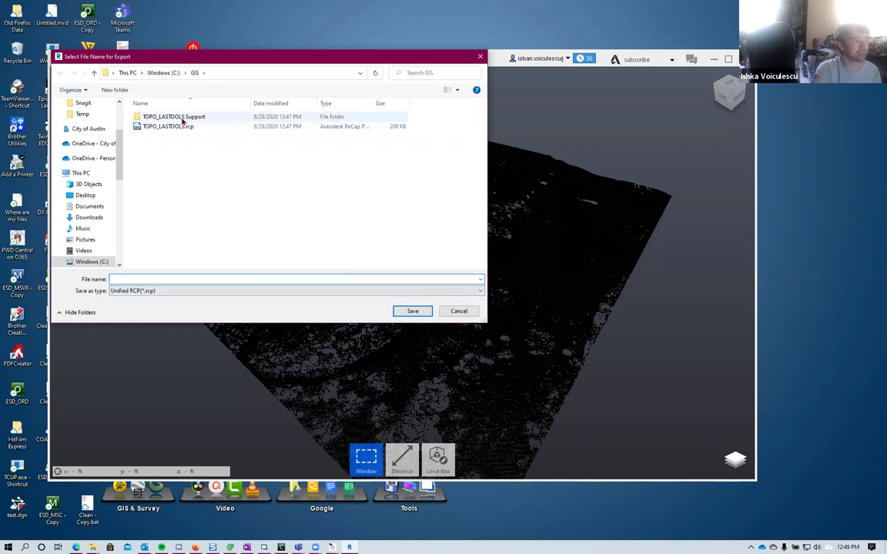
{"action": "left_click", "coordinate": [165, 291]}
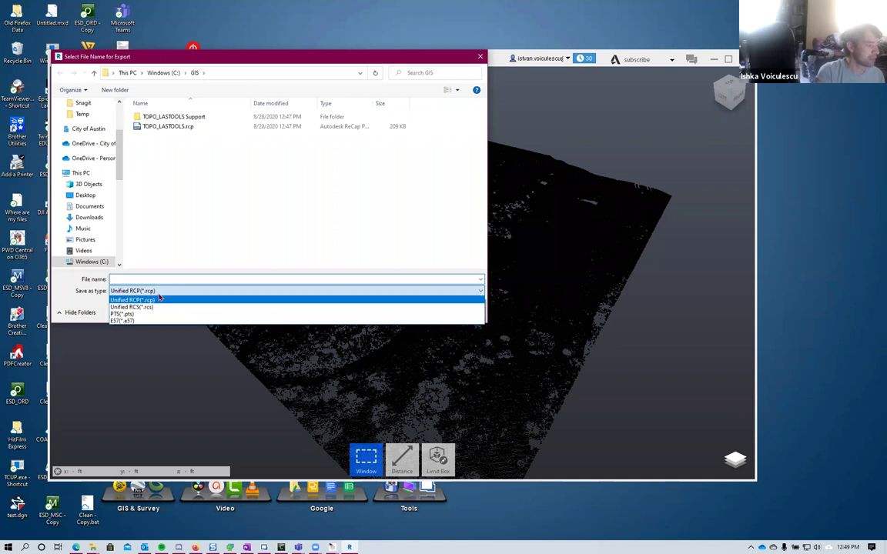
{"action": "left_click", "coordinate": [146, 305]}
{"action": "left_click", "coordinate": [141, 279]}
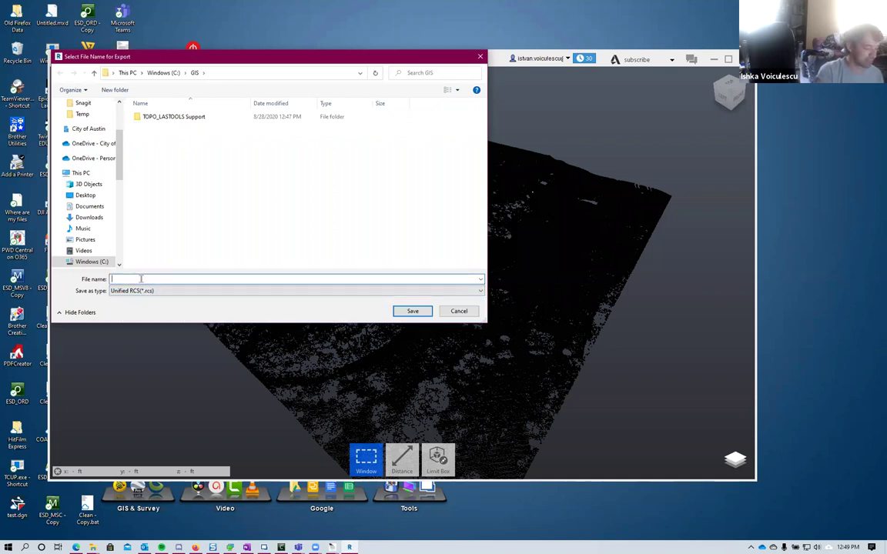
{"action": "type", "text": "TOPO_"}
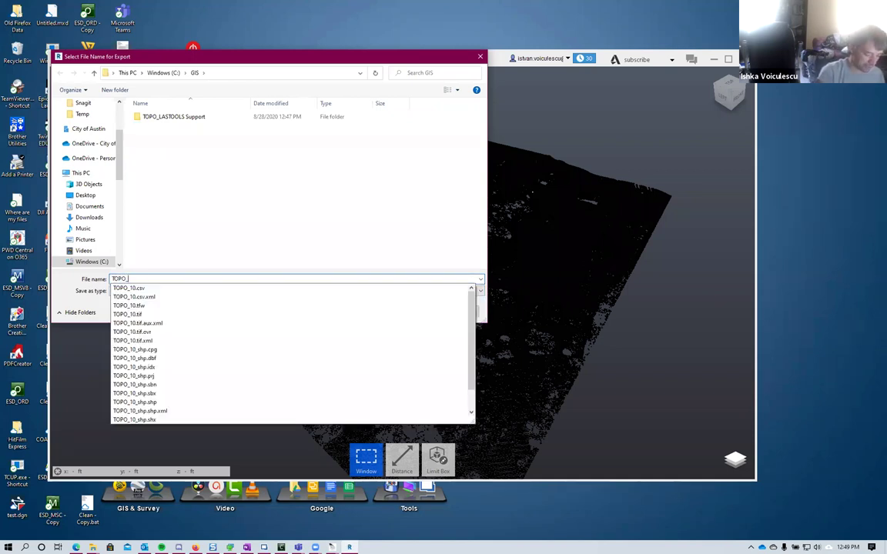
{"action": "type", "text": "LASTOOLS"}
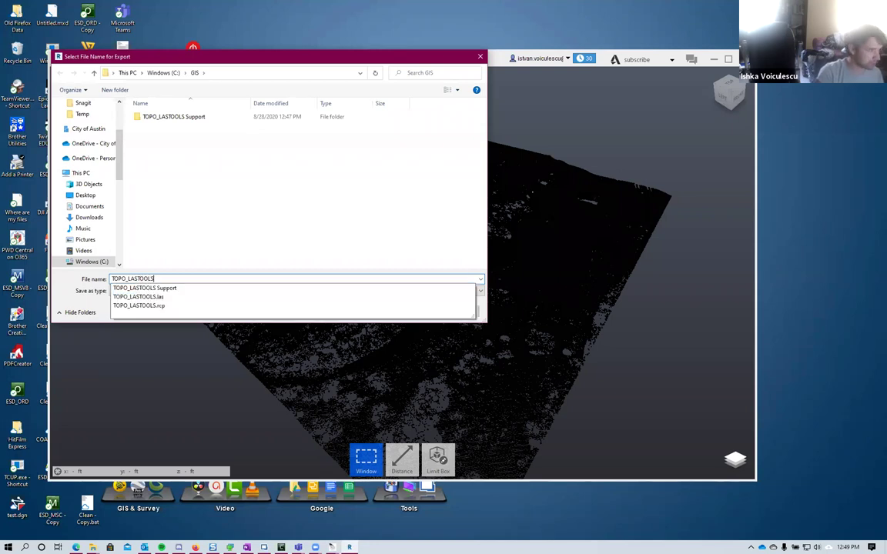
{"action": "left_click", "coordinate": [409, 311]}
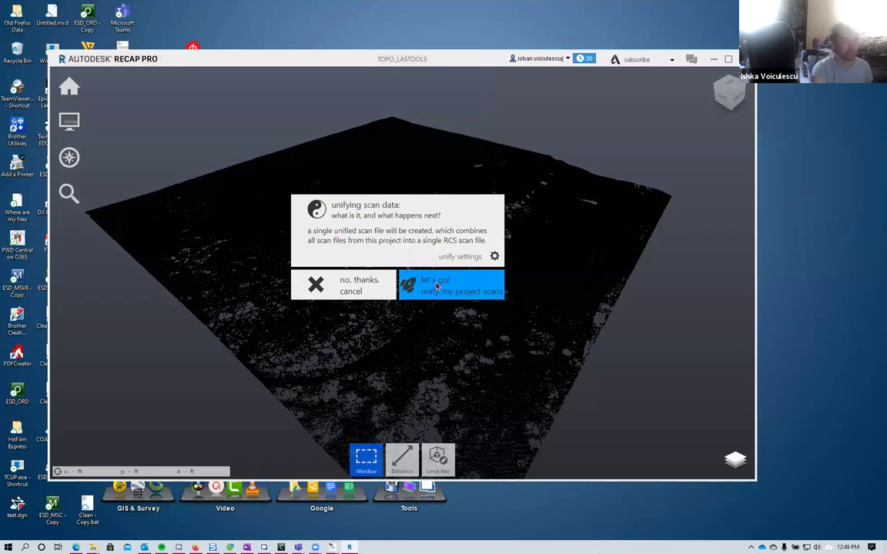
Check the 5 mm unify point spacing and start unifying the project scans.
{"action": "left_click", "coordinate": [495, 257]}
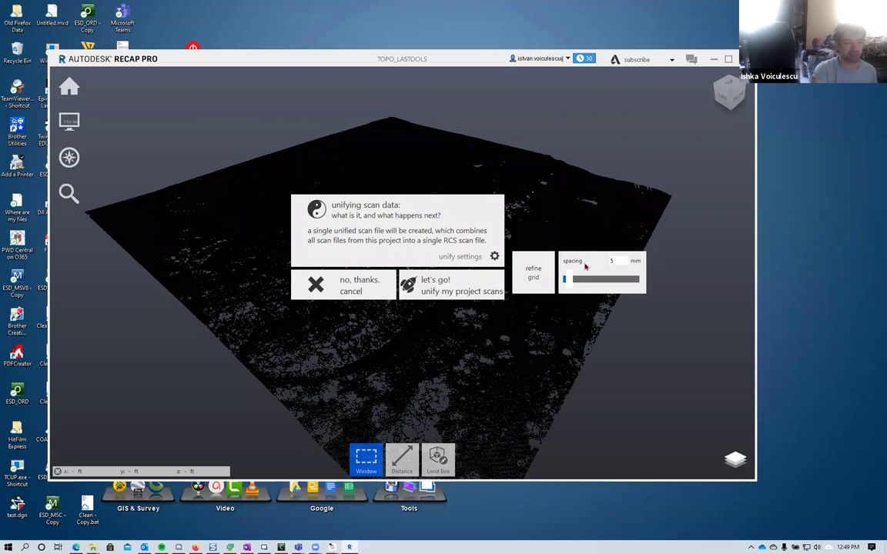
{"action": "left_click", "coordinate": [451, 291]}
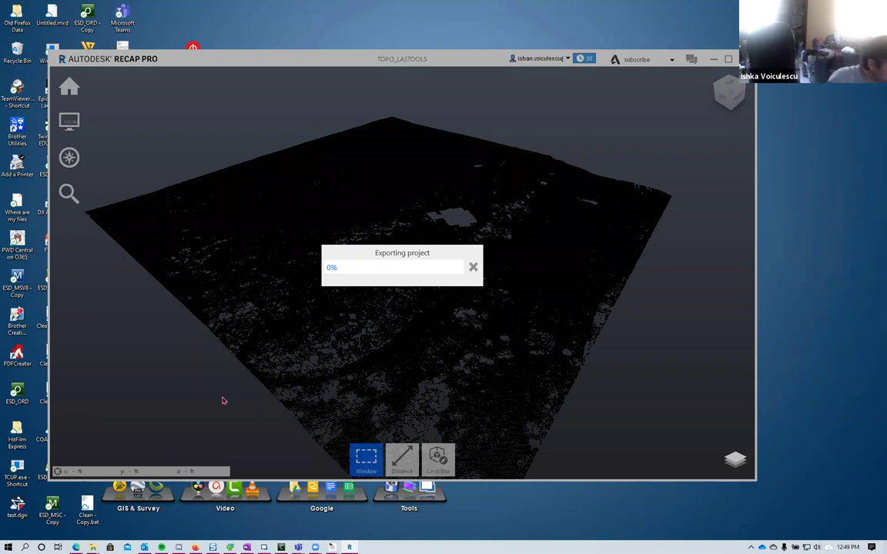
Confirm the 32.1 MB TOPO_LASTOOLS.rcs sits in the GIS folder's TOPO_LASTOOLS Support subfolder.
{"action": "mouse_move", "coordinate": [93, 546]}
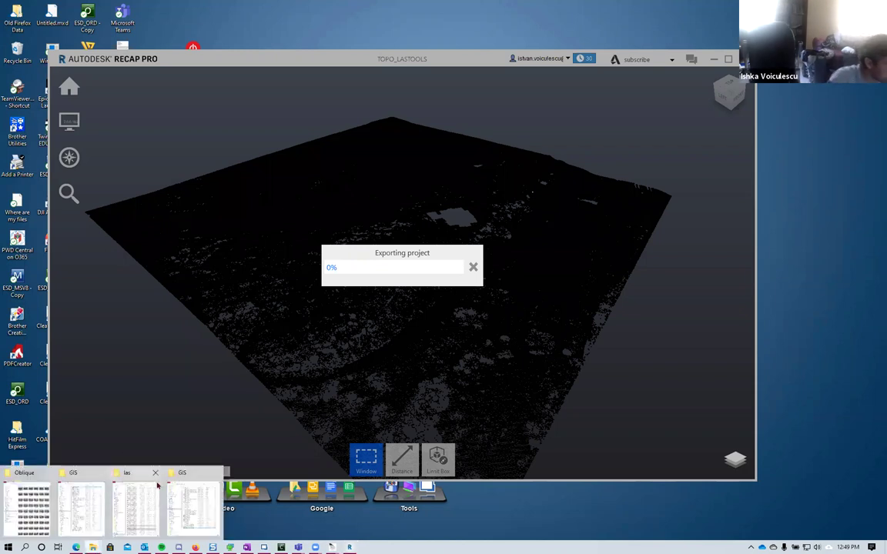
{"action": "left_click", "coordinate": [192, 500]}
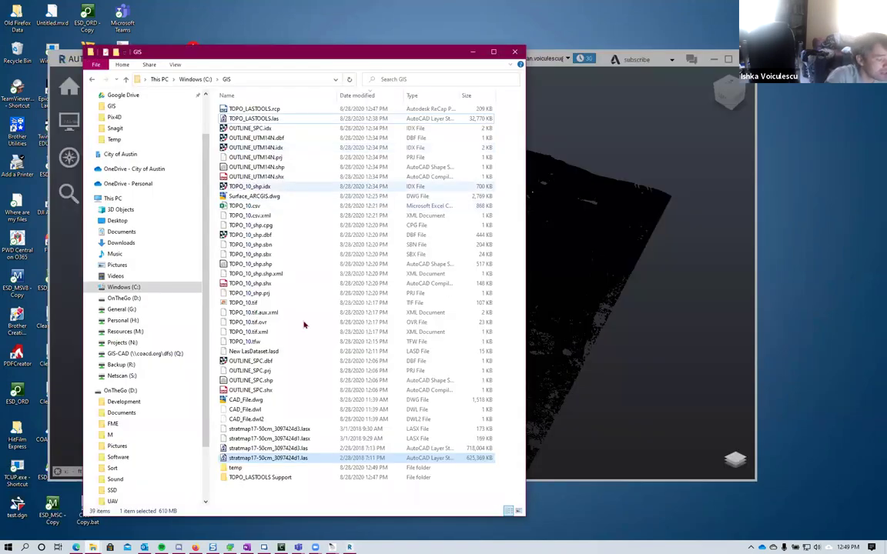
{"action": "left_click", "coordinate": [255, 479]}
{"action": "double_click", "coordinate": [255, 479]}
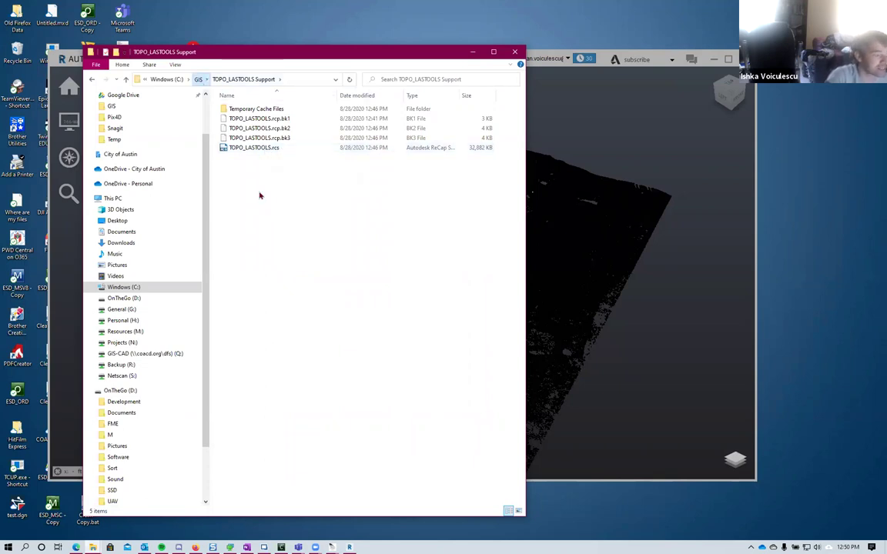
{"action": "key", "text": "alt+Up"}
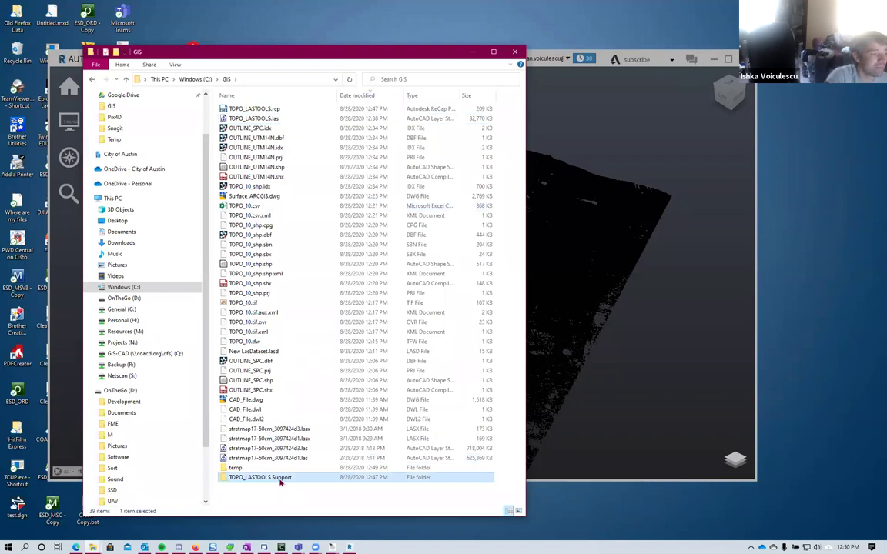
{"action": "double_click", "coordinate": [279, 479]}
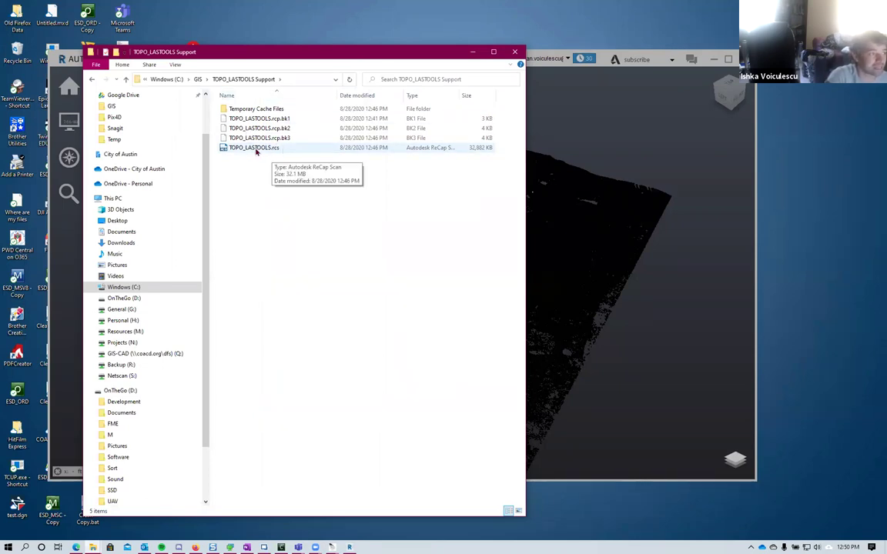
{"action": "left_click", "coordinate": [197, 79]}
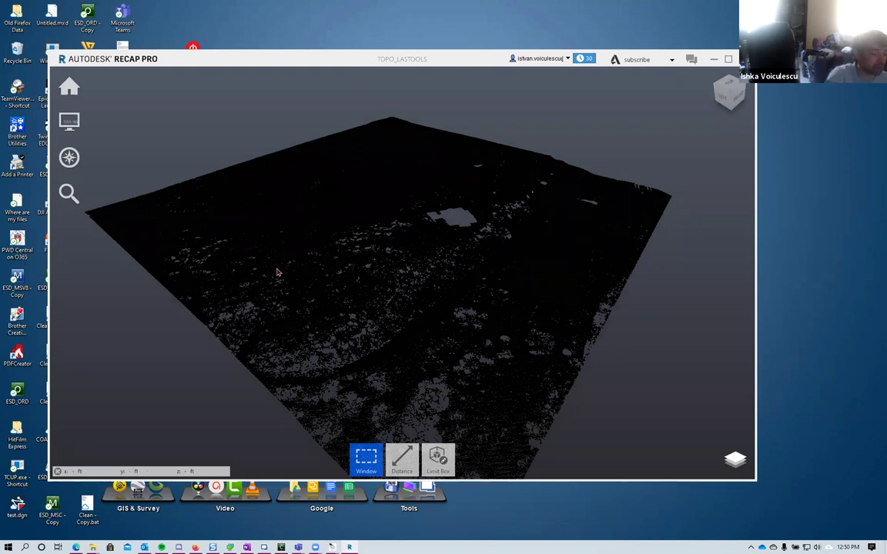
Start a new Civil 3D drawing from the d-PROJ-V-SITE template and erase its control point table and notes.
{"action": "left_click", "coordinate": [349, 545]}
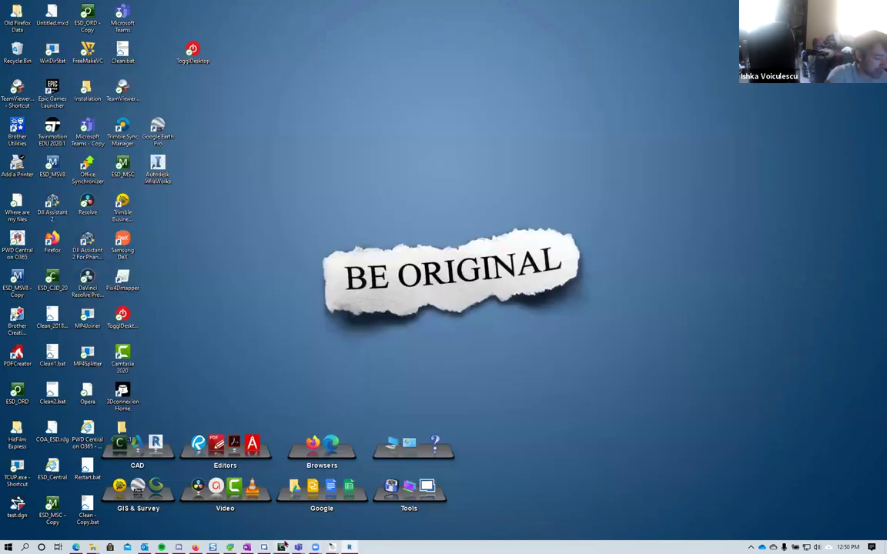
{"action": "key", "text": "alt+Tab"}
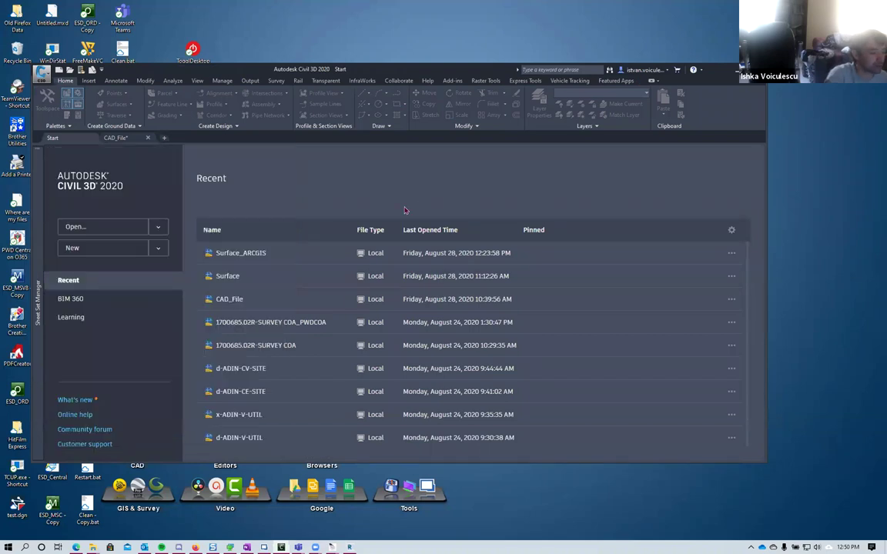
{"action": "left_click", "coordinate": [157, 248]}
{"action": "left_click", "coordinate": [137, 280]}
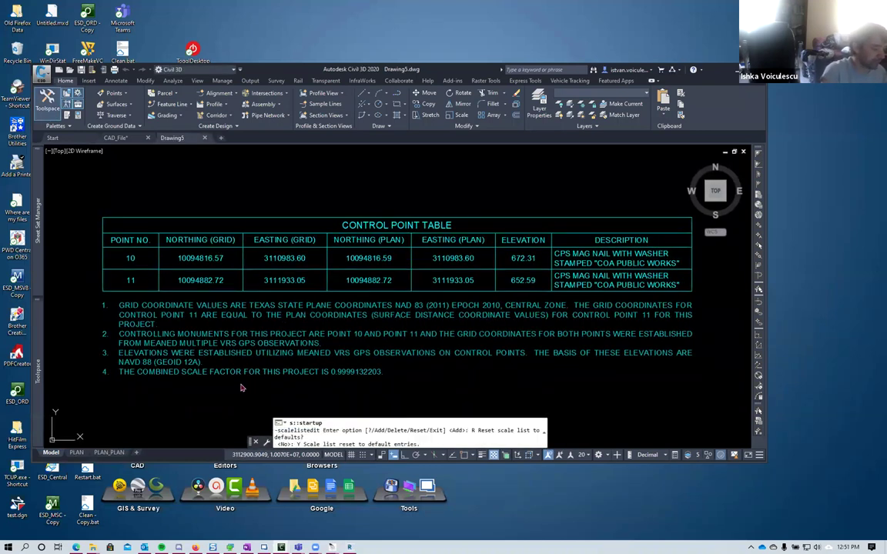
{"action": "left_click", "coordinate": [237, 385]}
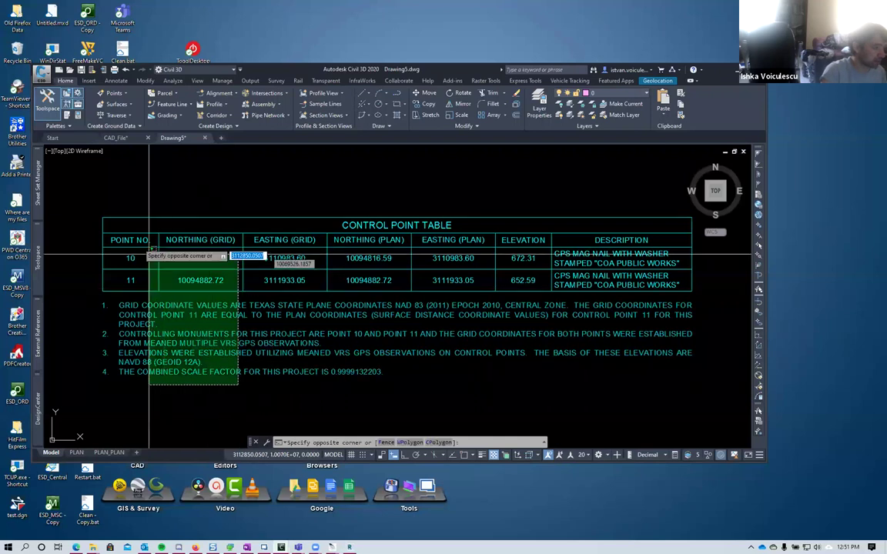
{"action": "left_click", "coordinate": [119, 196]}
{"action": "key", "text": "Delete"}
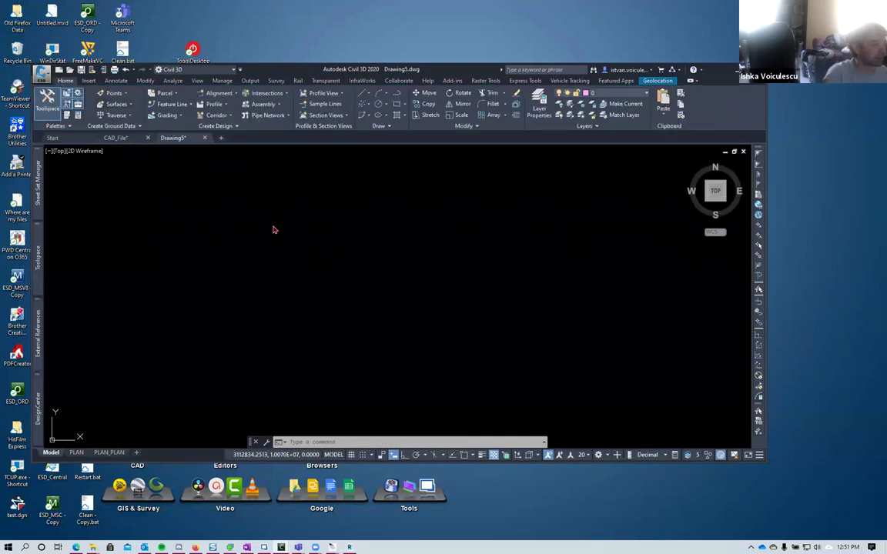
Begin saving the drawing as Surface_LASTOOLS.dwg, editing the Surface_ARCGIS name.
{"action": "key", "text": "ctrl+s"}
{"action": "left_click", "coordinate": [392, 215]}
{"action": "left_click", "coordinate": [427, 361]}
{"action": "left_click", "coordinate": [430, 361]}
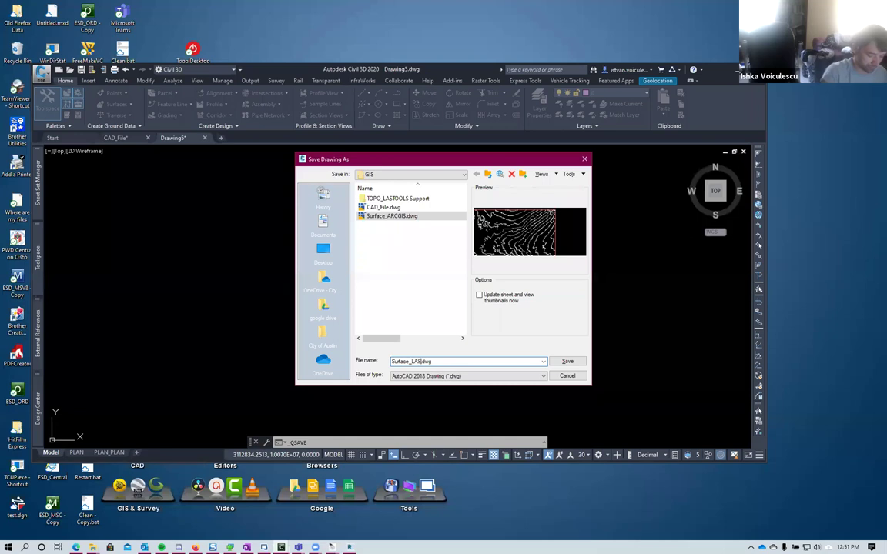
Save Surface_LASTOOLS.dwg and attach CAD_File.dwg as an overlay xref at 0,0,0.
{"action": "left_click", "coordinate": [567, 361]}
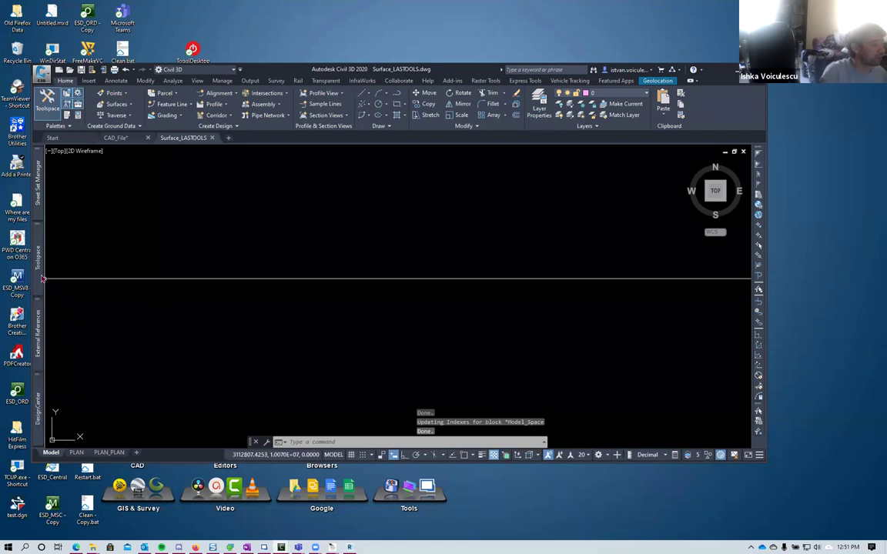
{"action": "key", "text": "Escape"}
{"action": "key", "text": "Escape"}
{"action": "type", "text": "xref"}
{"action": "key", "text": "Return"}
{"action": "right_click", "coordinate": [143, 261]}
{"action": "left_click", "coordinate": [171, 289]}
{"action": "left_click", "coordinate": [383, 206]}
{"action": "left_click", "coordinate": [563, 361]}
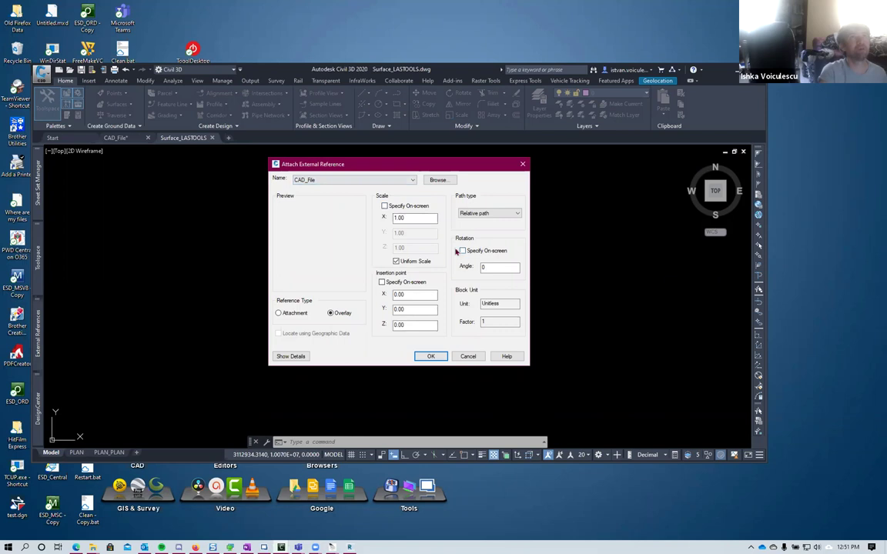
{"action": "left_click_drag", "start_coordinate": [500, 303], "coordinate": [464, 303]}
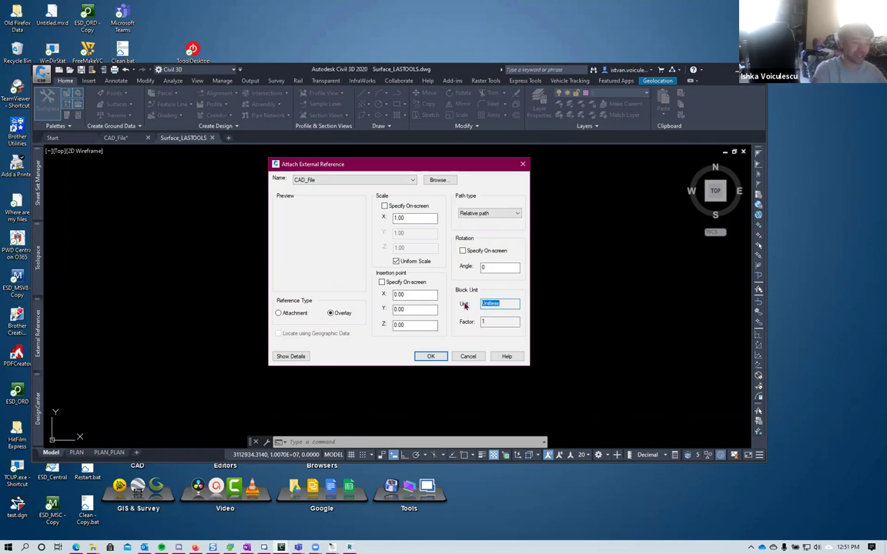
{"action": "left_click", "coordinate": [431, 356]}
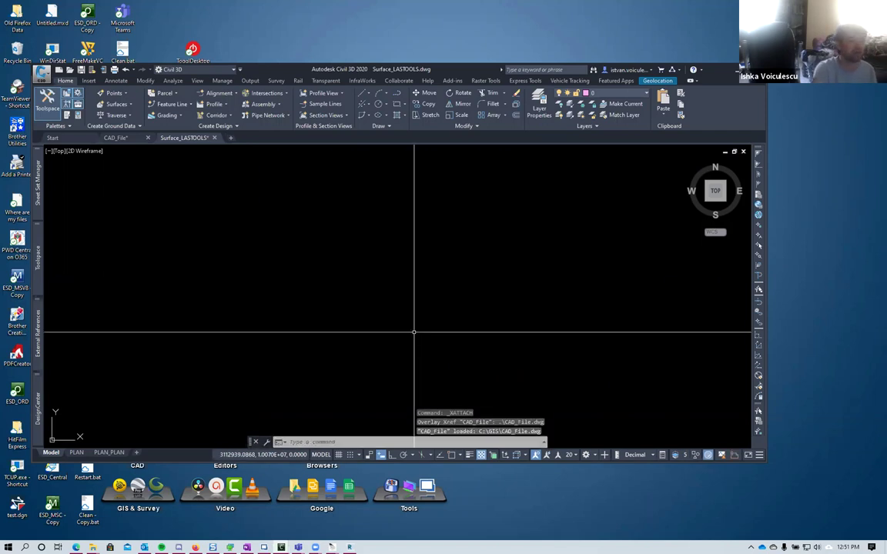
Zoom to the drawing extents to show the CAD_File boundary.
{"action": "type", "text": "z"}
{"action": "key", "text": "Return"}
{"action": "type", "text": "e"}
{"action": "key", "text": "Return"}
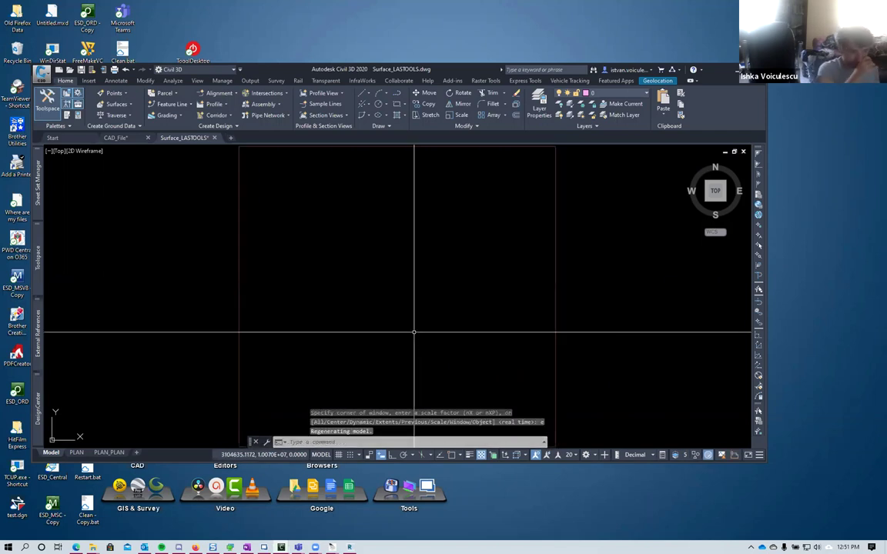
{"action": "scroll", "coordinate": [414, 332], "scroll_direction": "down", "scroll_amount": 2}
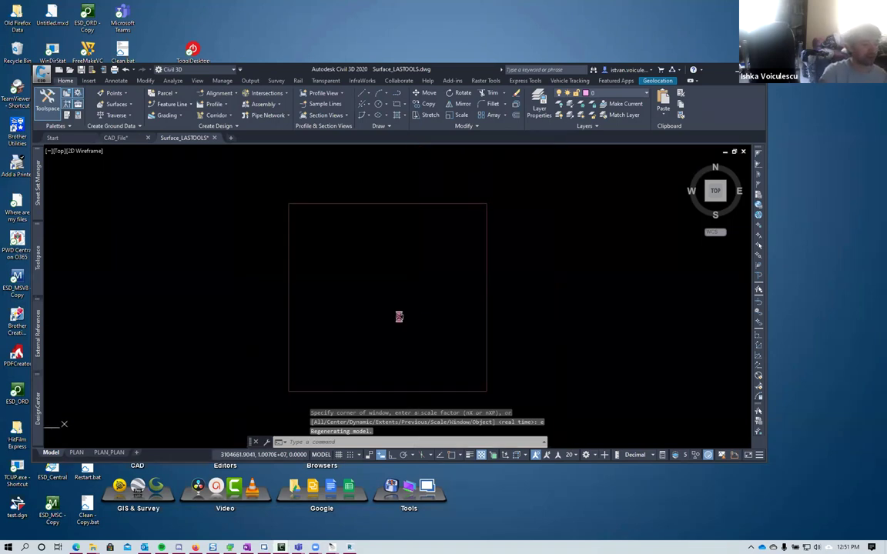
{"action": "key", "text": "Escape"}
{"action": "key", "text": "Escape"}
{"action": "key", "text": "Escape"}
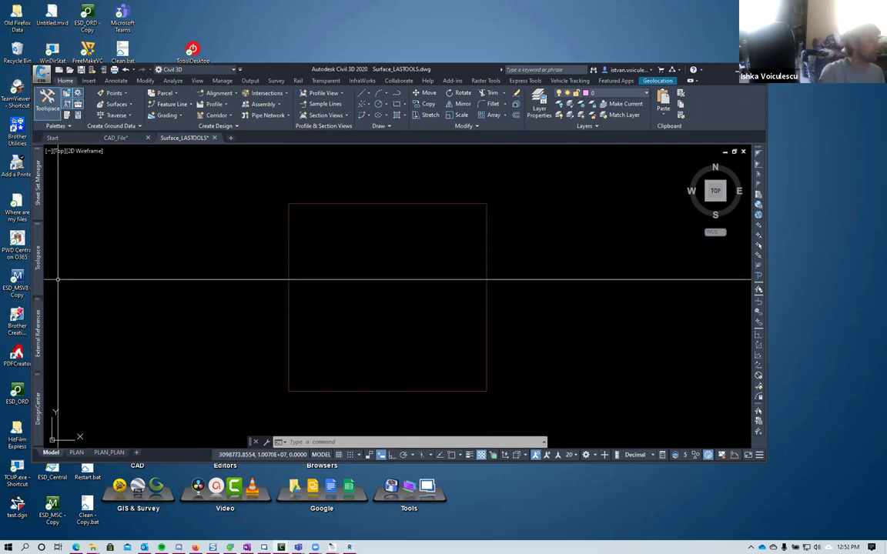
Attach the TOPO_LASTOOLS.rcs point cloud to the drawing at the origin.
{"action": "mouse_move", "coordinate": [43, 287]}
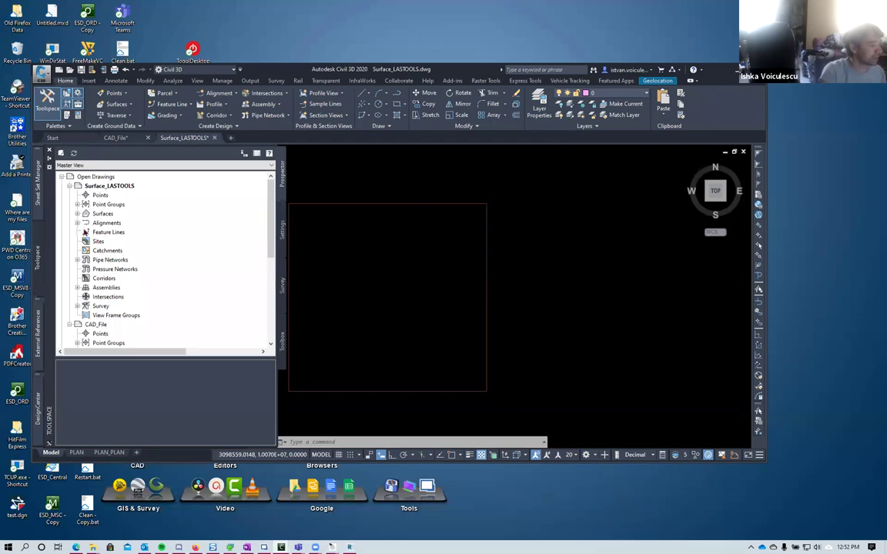
{"action": "mouse_move", "coordinate": [37, 339]}
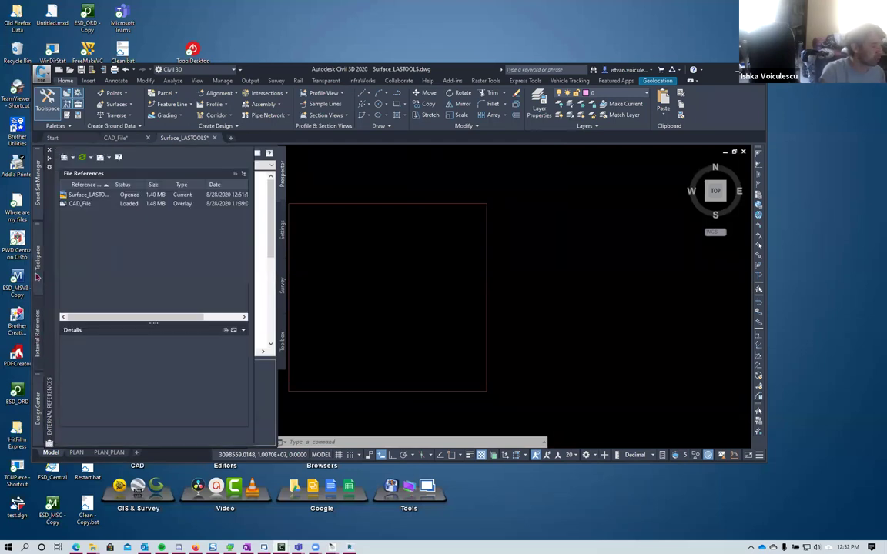
{"action": "mouse_move", "coordinate": [37, 363]}
{"action": "left_click", "coordinate": [64, 157]}
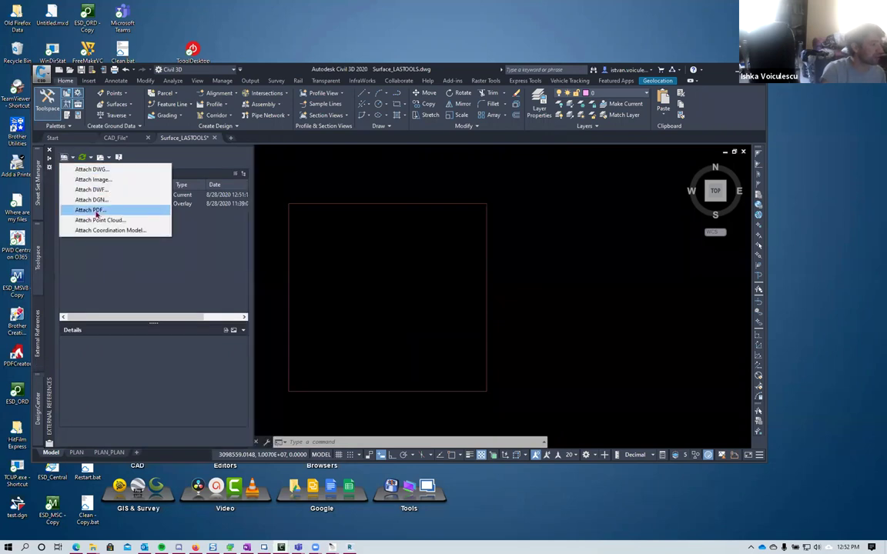
{"action": "left_click", "coordinate": [101, 221]}
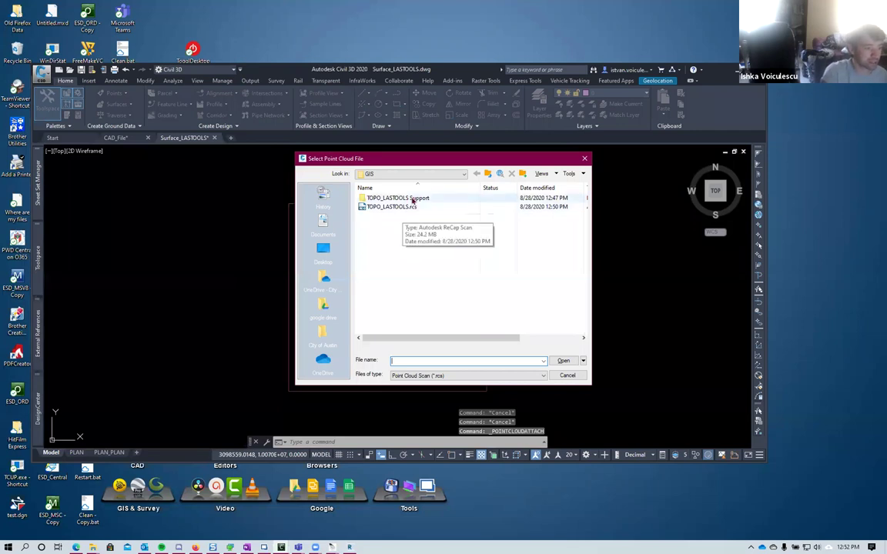
{"action": "left_click", "coordinate": [399, 208]}
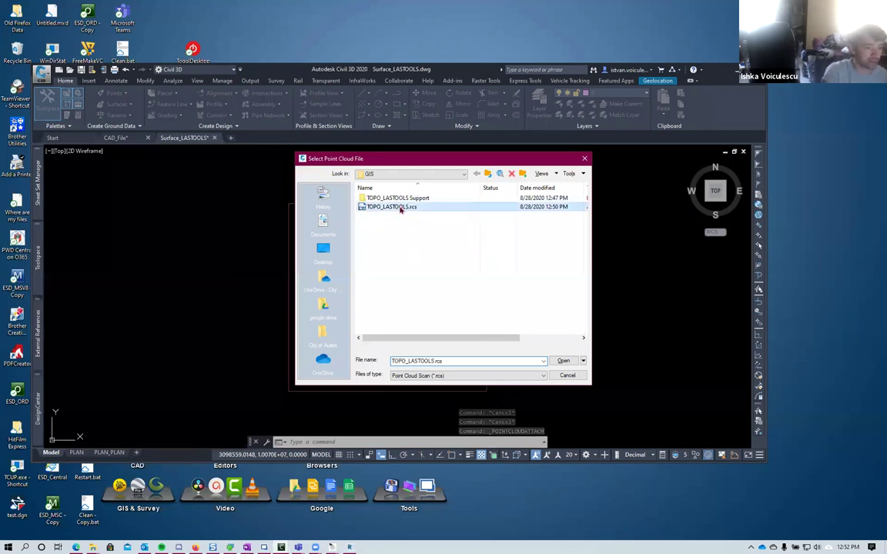
{"action": "left_click", "coordinate": [563, 360]}
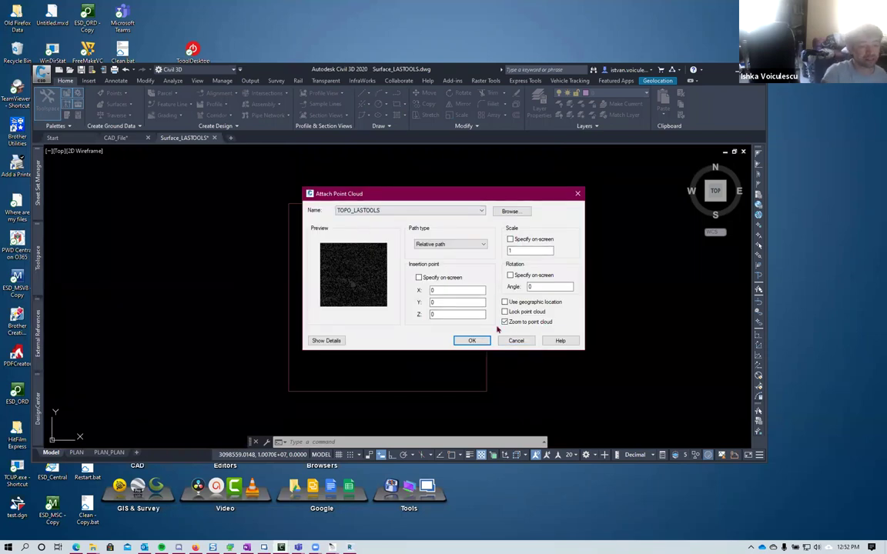
{"action": "left_click", "coordinate": [474, 342]}
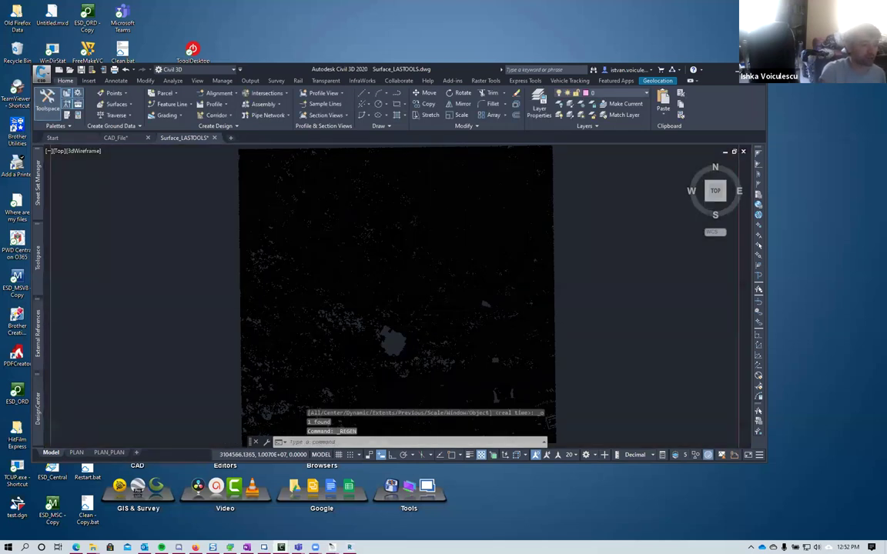
Zoom in until the point cloud's dark square fills the view, clearing the selection.
{"action": "scroll", "coordinate": [419, 301], "scroll_direction": "up", "scroll_amount": 2}
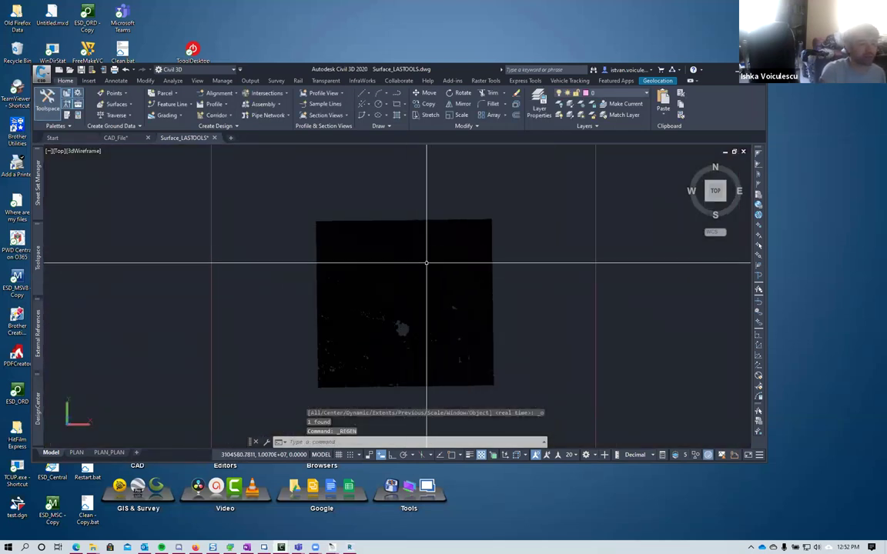
{"action": "key", "text": "Escape"}
{"action": "key", "text": "Escape"}
{"action": "key", "text": "Escape"}
{"action": "scroll", "coordinate": [405, 297], "scroll_direction": "up", "scroll_amount": 3}
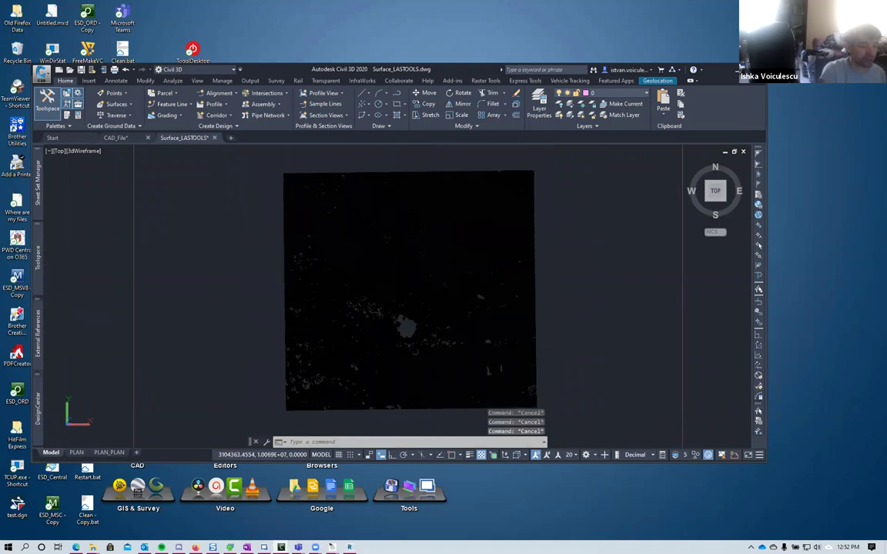
{"action": "scroll", "coordinate": [392, 333], "scroll_direction": "up", "scroll_amount": 1}
{"action": "scroll", "coordinate": [400, 297], "scroll_direction": "down", "scroll_amount": 3}
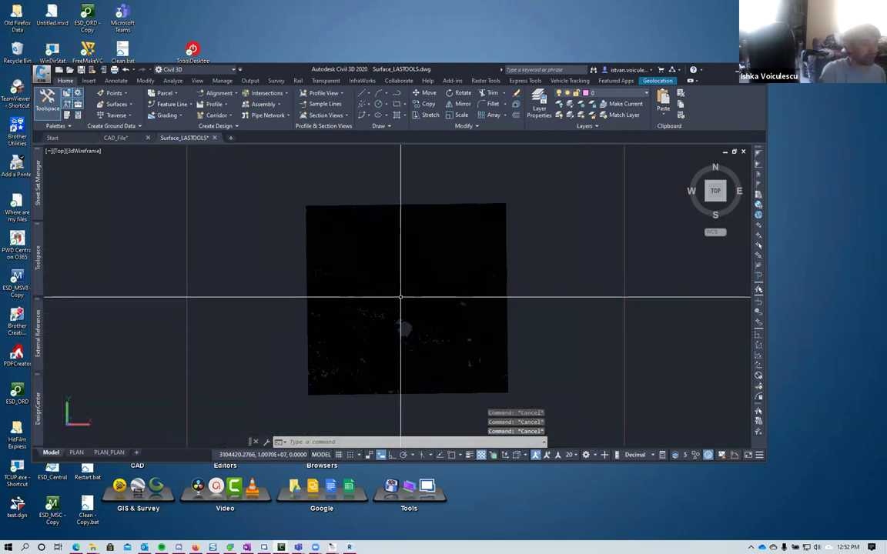
{"action": "mouse_move", "coordinate": [400, 297]}
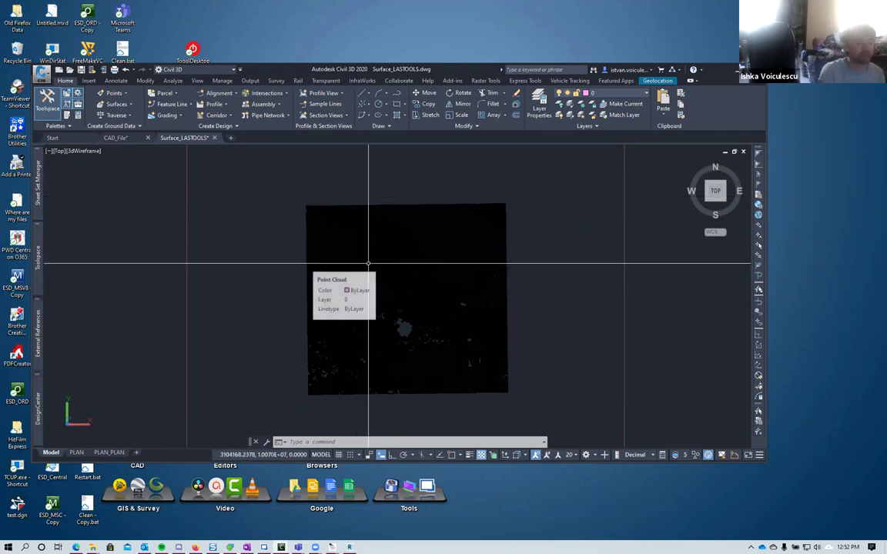
{"action": "key", "text": "Escape"}
{"action": "key", "text": "Escape"}
{"action": "key", "text": "Escape"}
{"action": "mouse_move", "coordinate": [44, 213]}
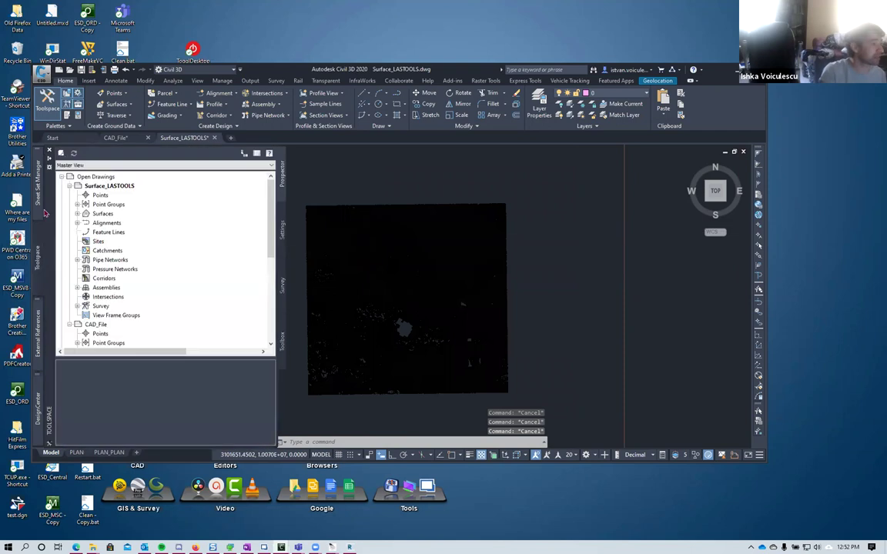
Start a surface from point cloud and window-select the whole point cloud.
{"action": "left_click", "coordinate": [117, 104]}
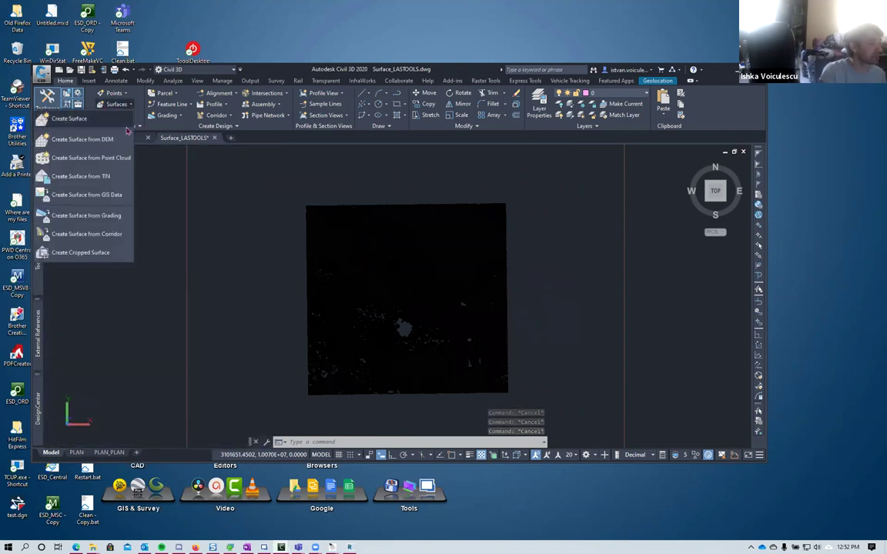
{"action": "left_click", "coordinate": [86, 158]}
{"action": "scroll", "coordinate": [384, 260], "scroll_direction": "down", "scroll_amount": 2}
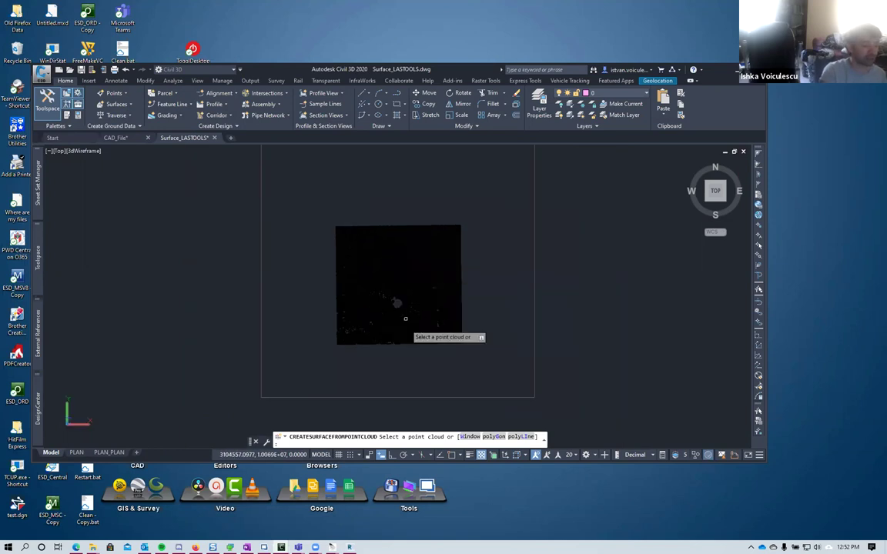
{"action": "left_click", "coordinate": [469, 437]}
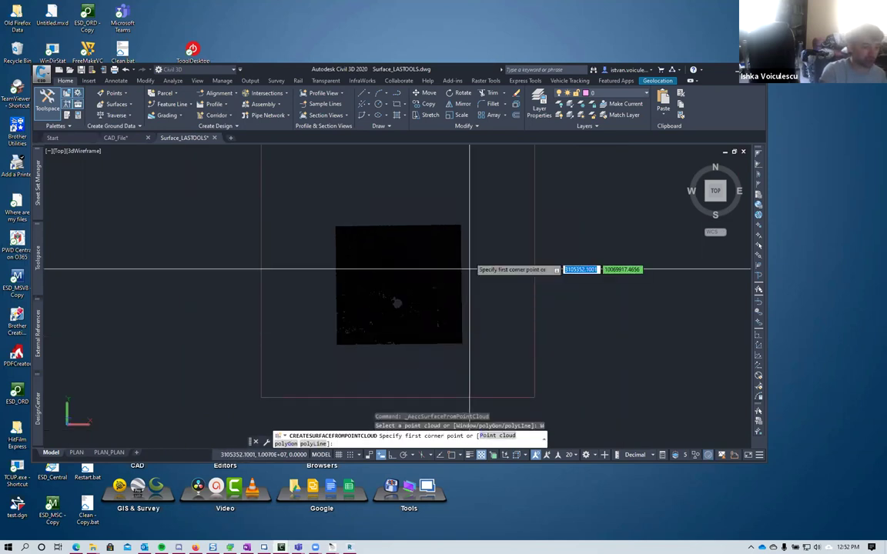
{"action": "left_click", "coordinate": [477, 213]}
{"action": "left_click", "coordinate": [316, 366]}
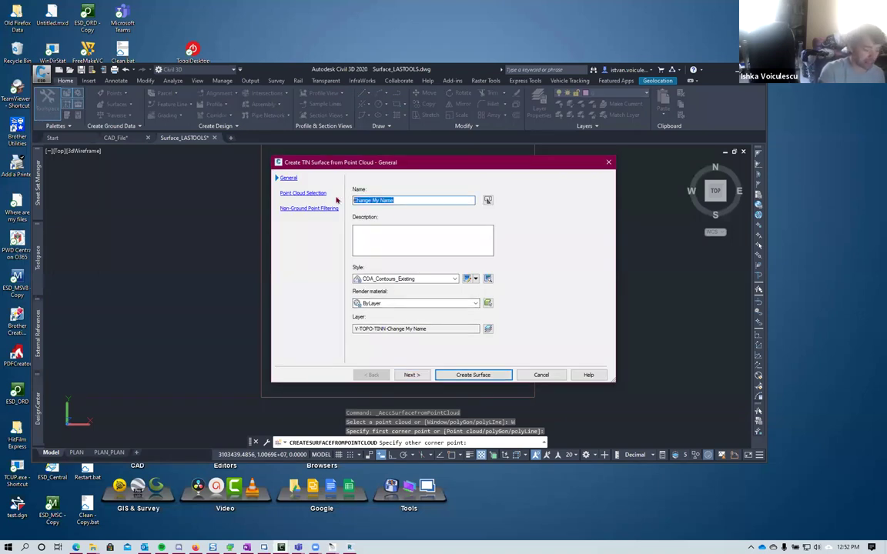
Name the TIN surface V_TOPO, choose No filter, and create it in the background.
{"action": "type", "text": "V_TOPO"}
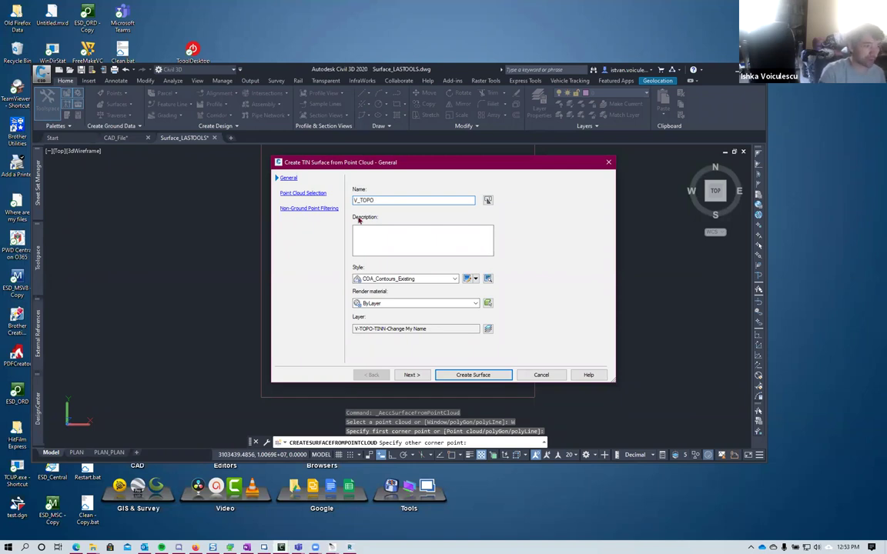
{"action": "left_click", "coordinate": [414, 374]}
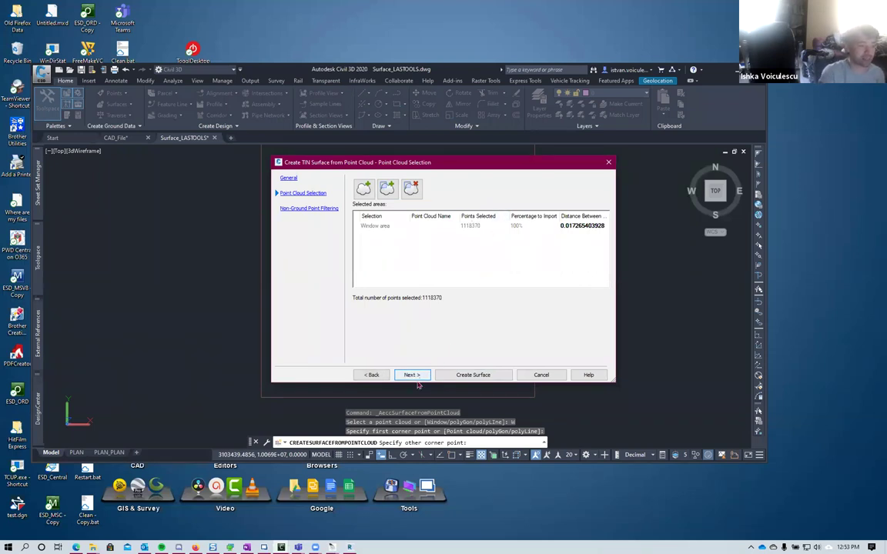
{"action": "left_click", "coordinate": [413, 375]}
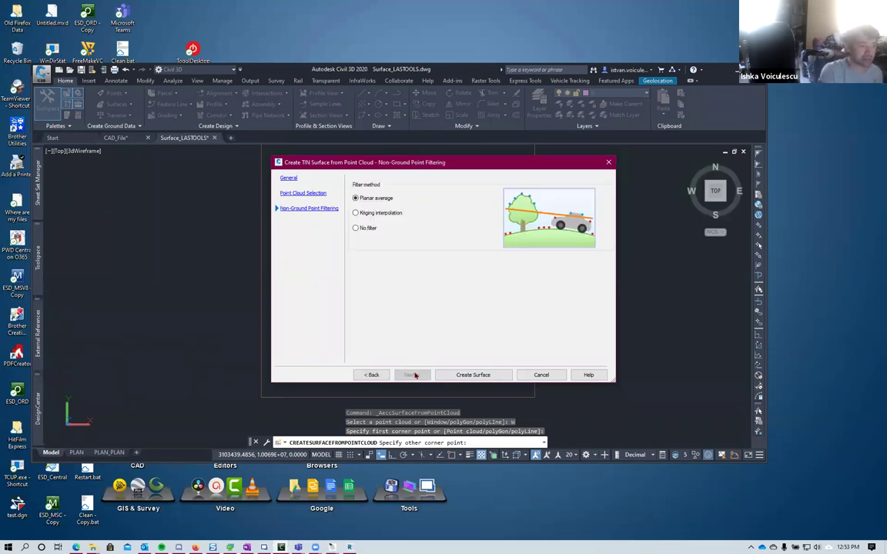
{"action": "left_click", "coordinate": [364, 216]}
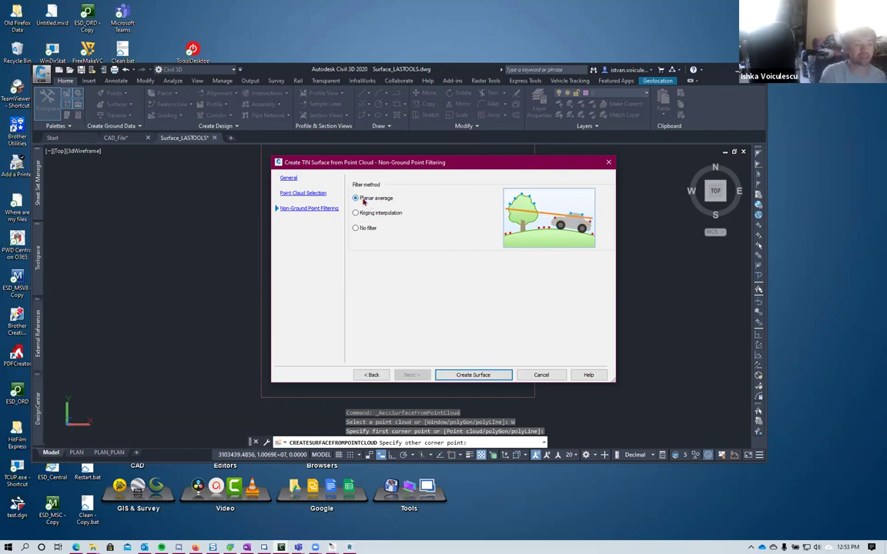
{"action": "left_click", "coordinate": [364, 215]}
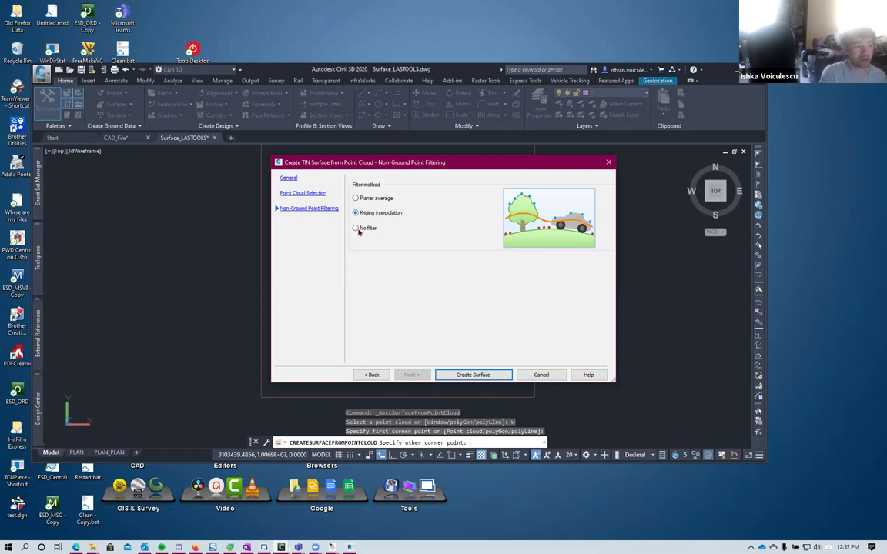
{"action": "left_click", "coordinate": [356, 229]}
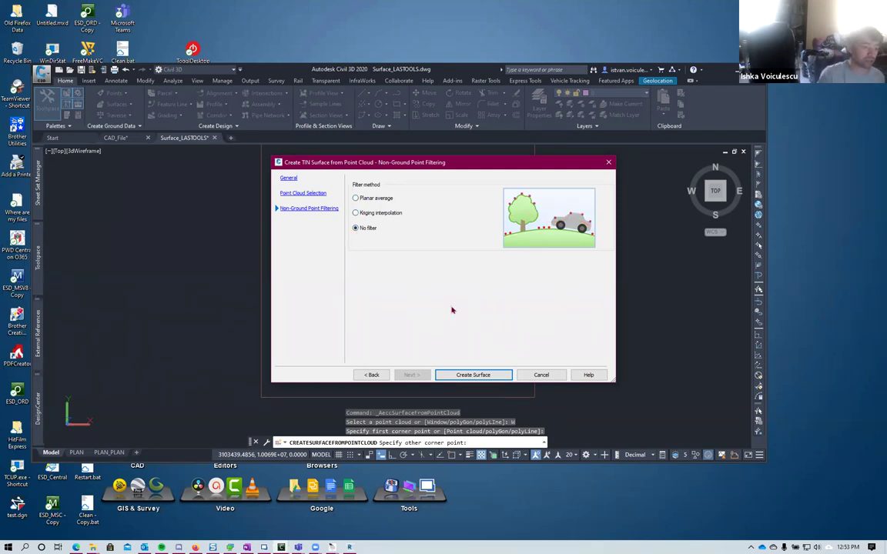
{"action": "left_click", "coordinate": [470, 376]}
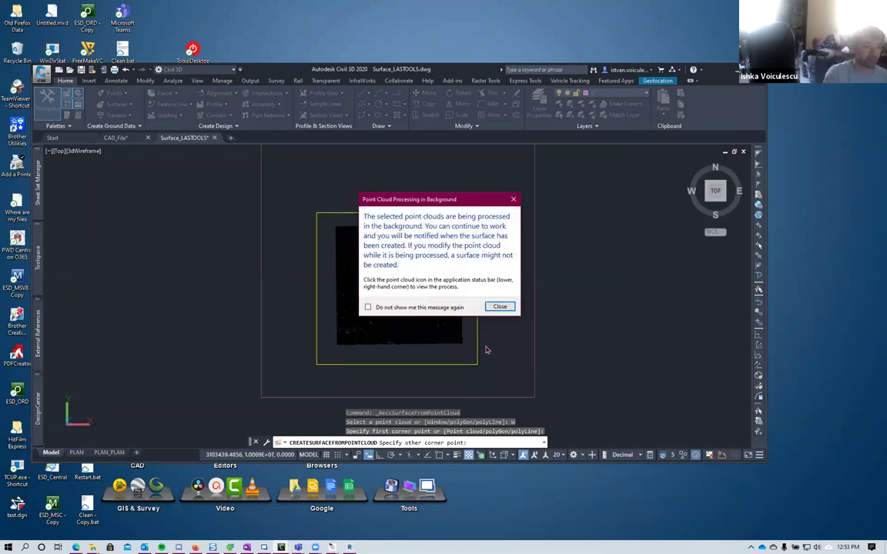
{"action": "left_click", "coordinate": [500, 307]}
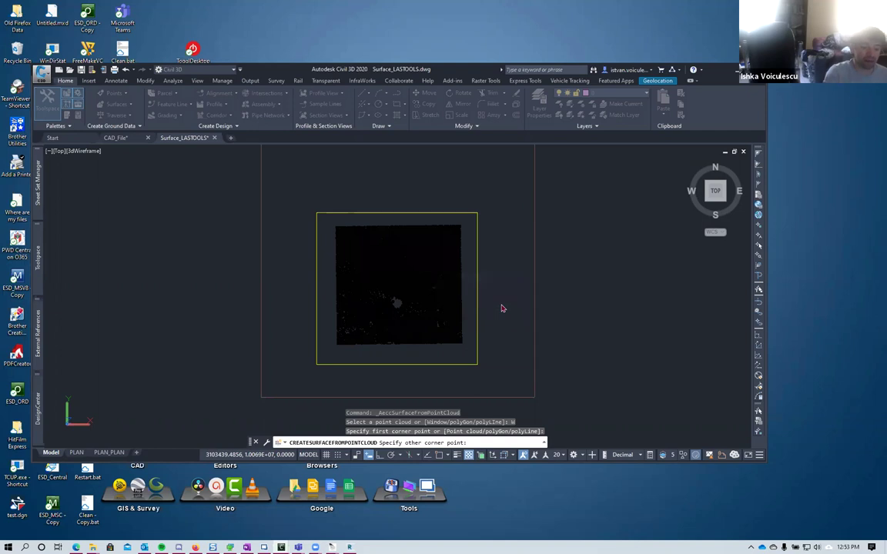
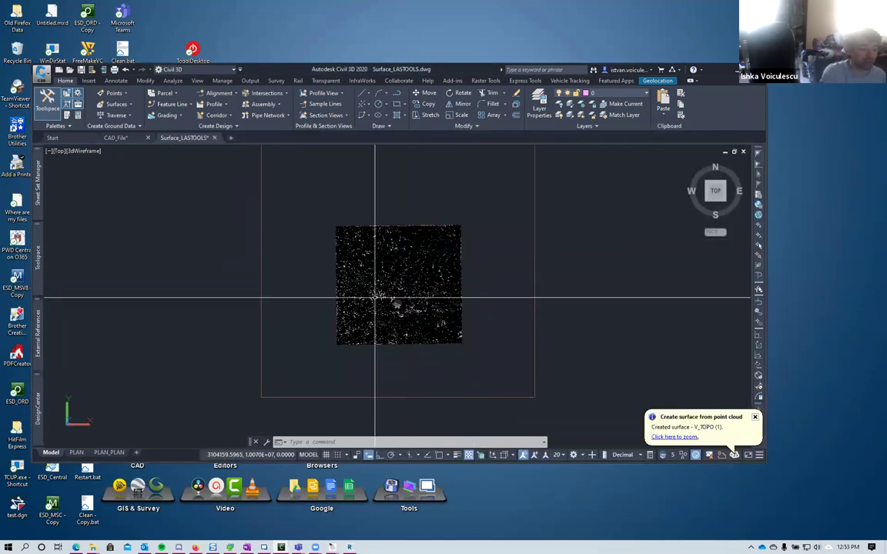
Unload the TOPO_LASTOOLS point cloud from External References.
{"action": "mouse_move", "coordinate": [43, 348]}
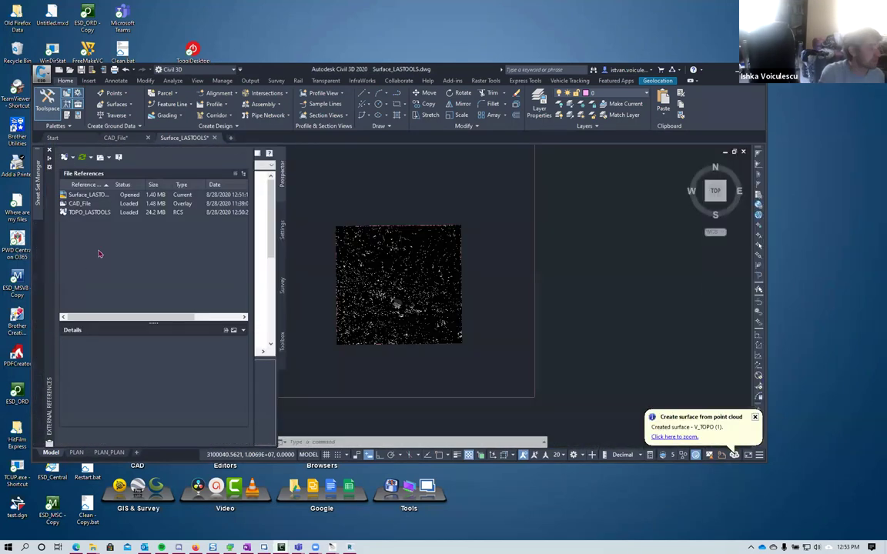
{"action": "right_click", "coordinate": [91, 213]}
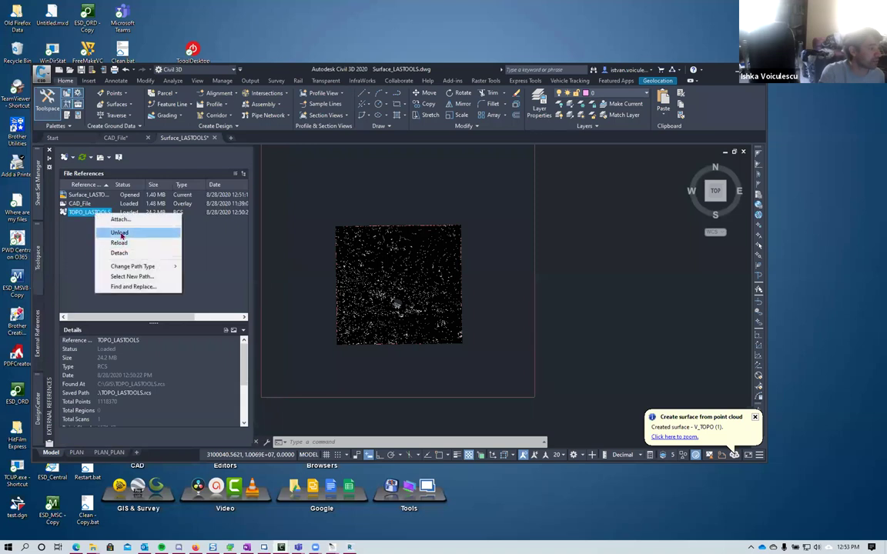
{"action": "left_click", "coordinate": [120, 233]}
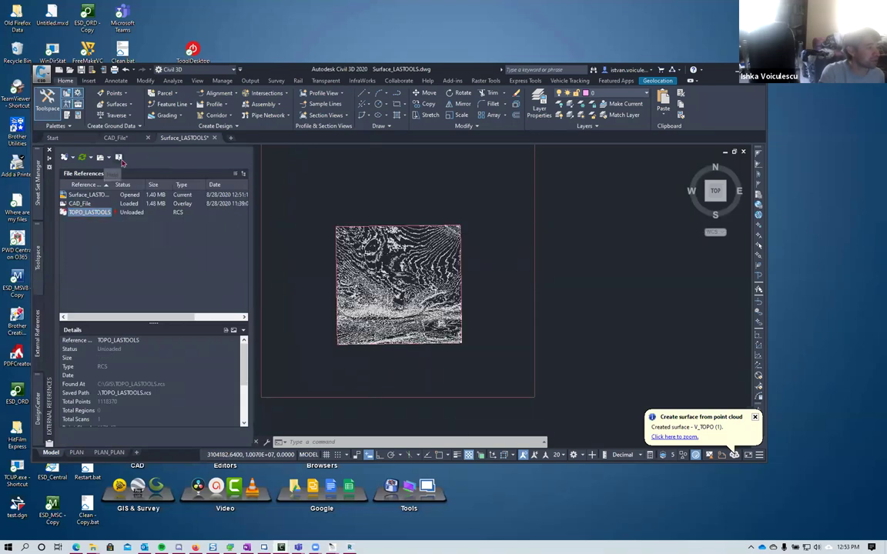
Switch the viewport to 2D Wireframe and zoom around the V_TOPO (1) contours.
{"action": "left_click", "coordinate": [86, 151]}
{"action": "left_click", "coordinate": [127, 174]}
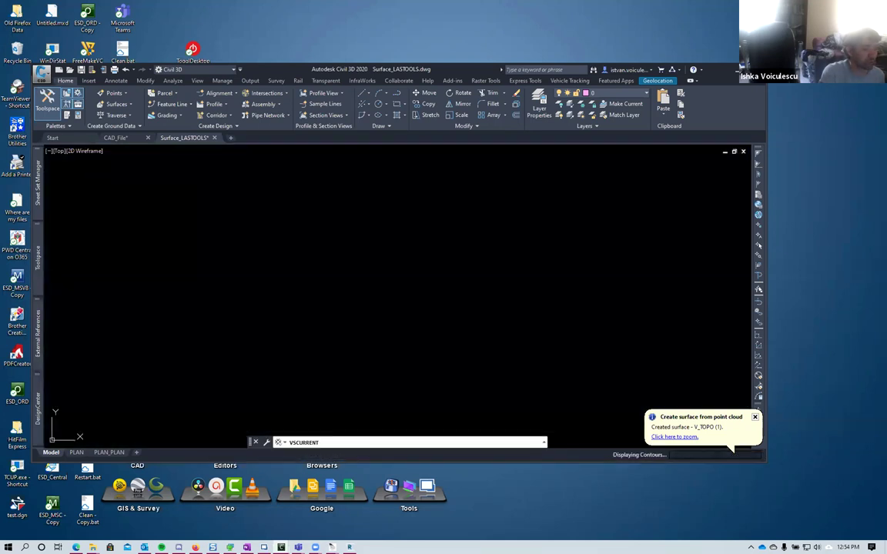
{"action": "scroll", "coordinate": [405, 297], "scroll_direction": "up", "scroll_amount": 4}
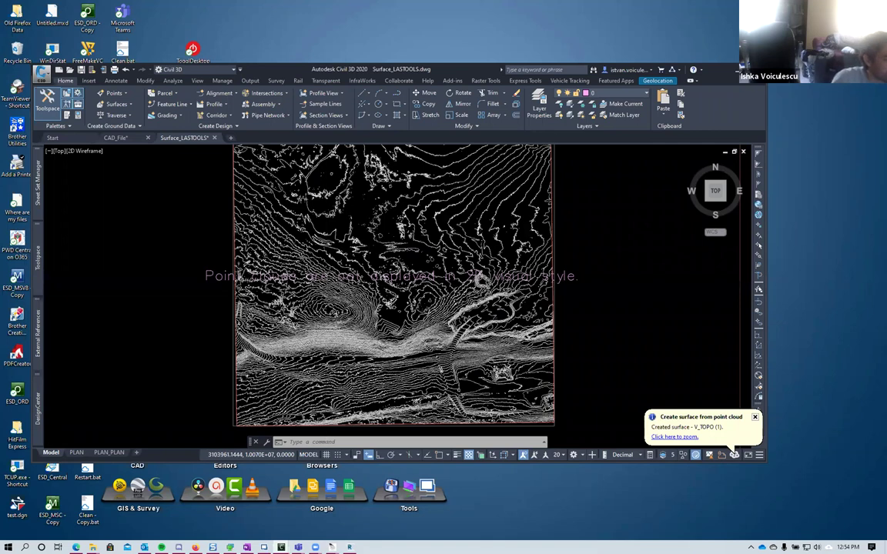
{"action": "scroll", "coordinate": [289, 387], "scroll_direction": "up", "scroll_amount": 2}
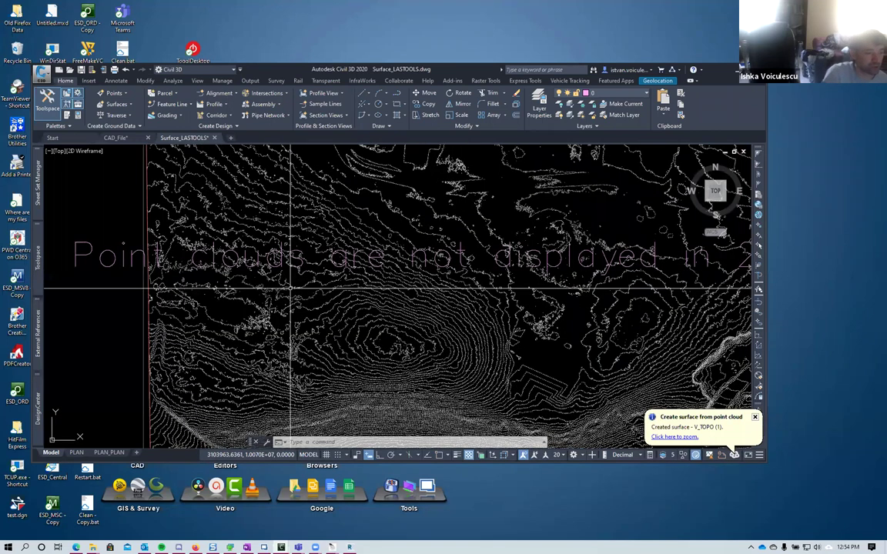
{"action": "scroll", "coordinate": [291, 297], "scroll_direction": "down", "scroll_amount": 2}
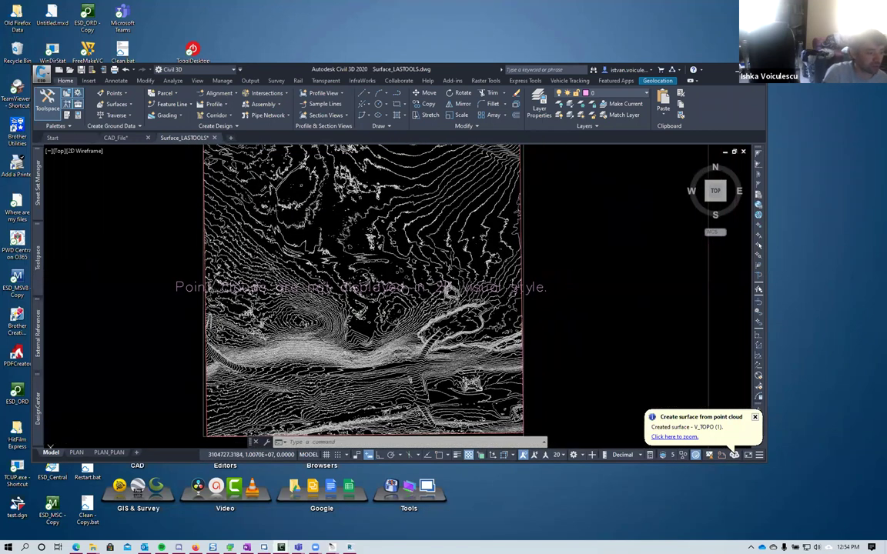
{"action": "scroll", "coordinate": [365, 241], "scroll_direction": "up", "scroll_amount": 2}
{"action": "scroll", "coordinate": [365, 241], "scroll_direction": "down", "scroll_amount": 2}
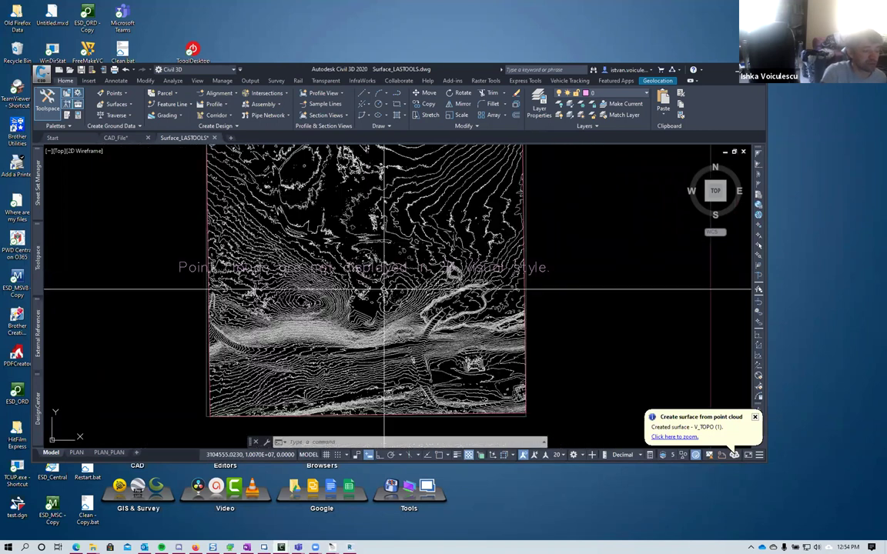
{"action": "scroll", "coordinate": [356, 323], "scroll_direction": "up", "scroll_amount": 2}
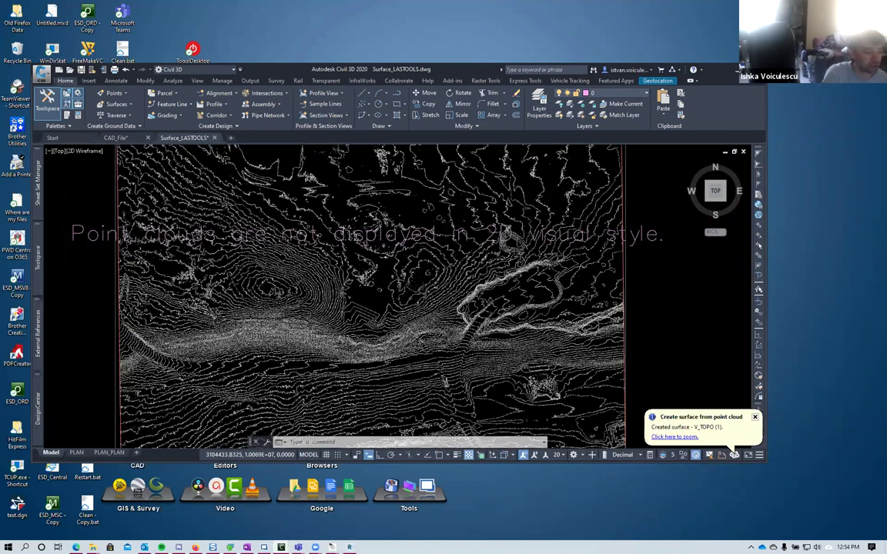
{"action": "scroll", "coordinate": [358, 324], "scroll_direction": "up", "scroll_amount": 2}
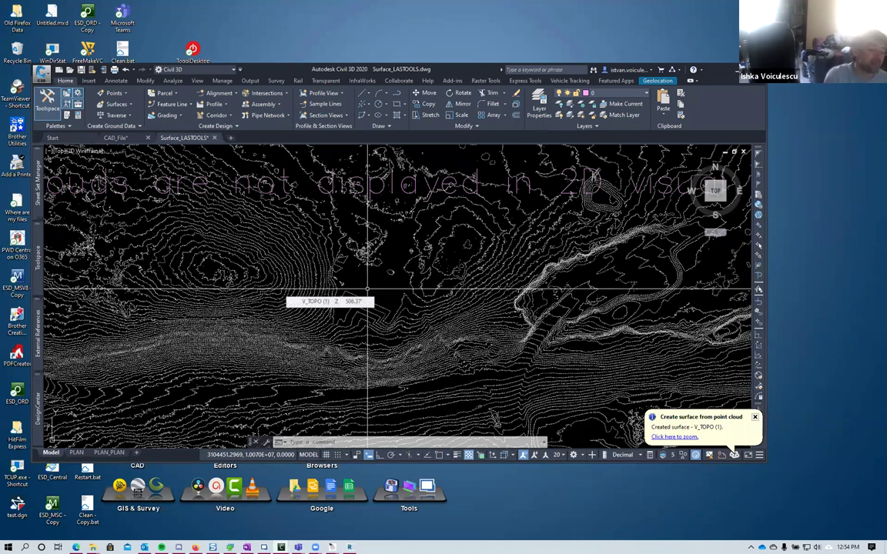
{"action": "scroll", "coordinate": [367, 290], "scroll_direction": "down", "scroll_amount": 5}
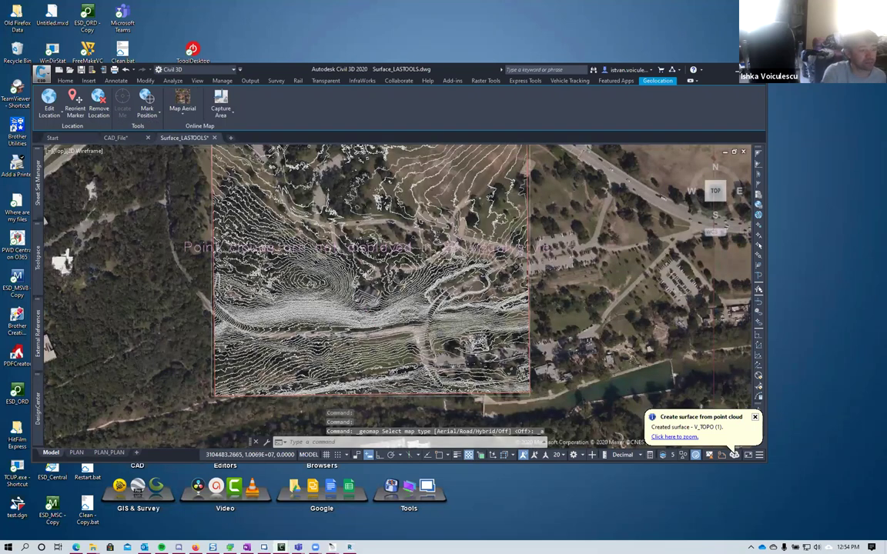
Zoom and pan the aerial map to the road intersection and parking lot.
{"action": "scroll", "coordinate": [349, 336], "scroll_direction": "up", "scroll_amount": 5}
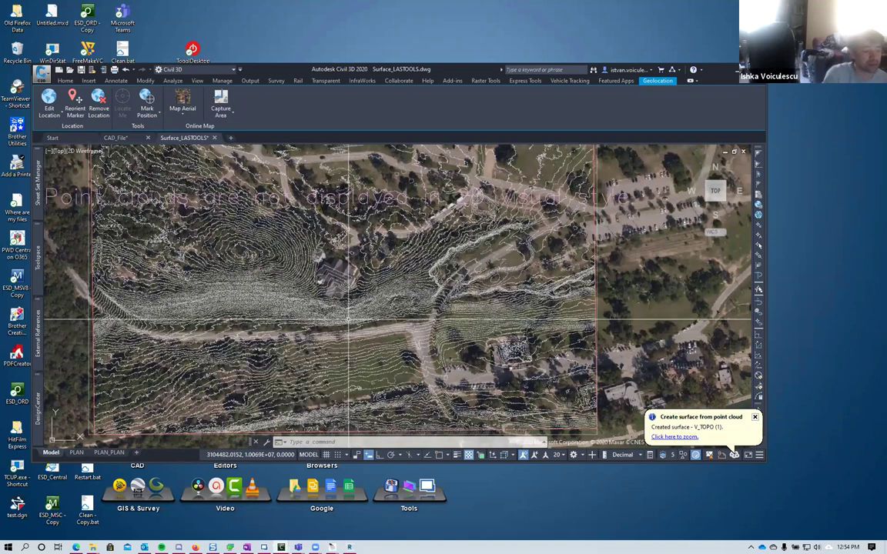
{"action": "mouse_move", "coordinate": [349, 319]}
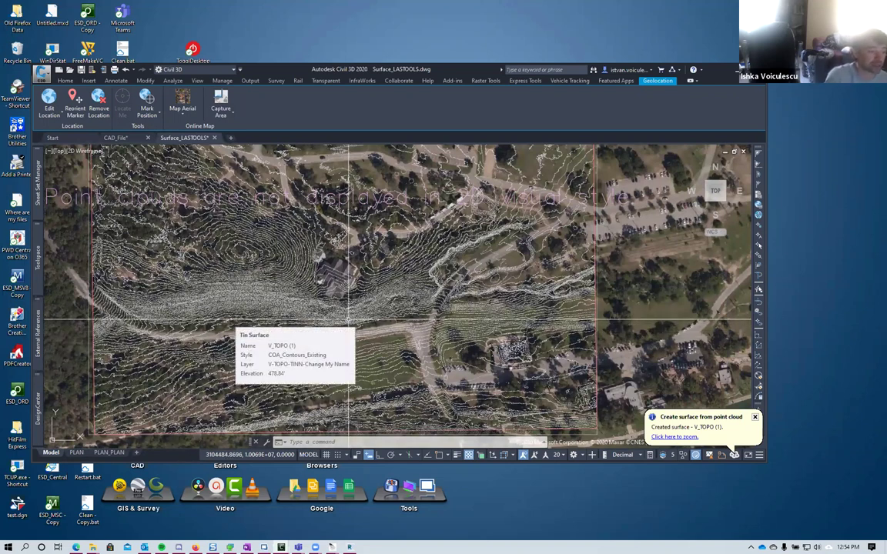
{"action": "scroll", "coordinate": [343, 306], "scroll_direction": "up", "scroll_amount": 2}
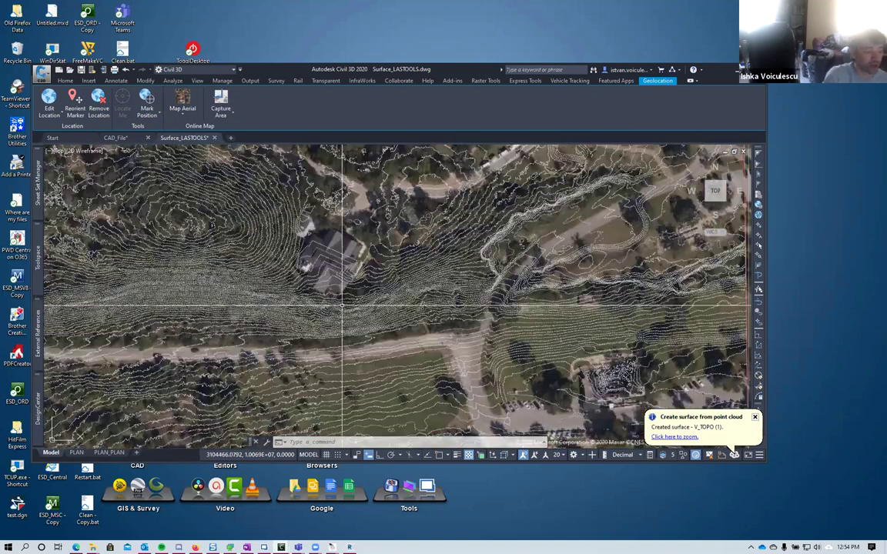
{"action": "scroll", "coordinate": [342, 306], "scroll_direction": "up", "scroll_amount": 2}
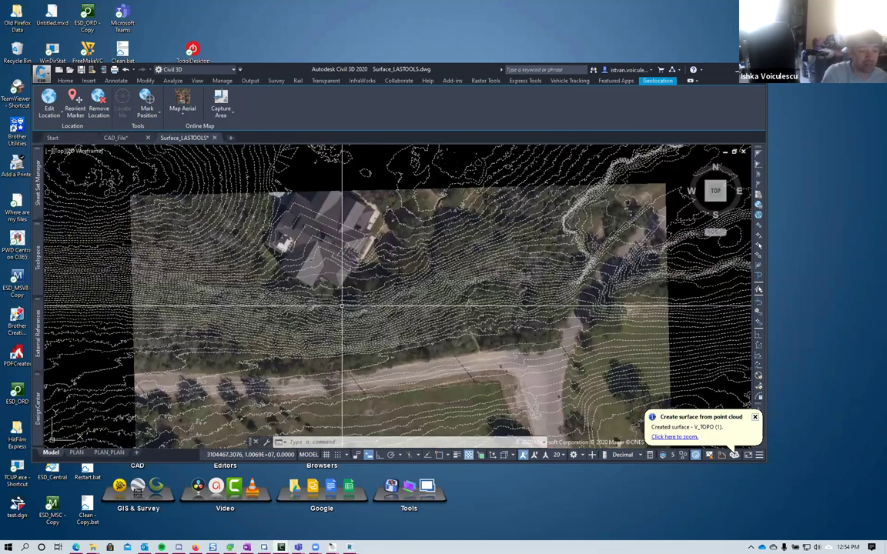
{"action": "scroll", "coordinate": [343, 307], "scroll_direction": "down", "scroll_amount": 2}
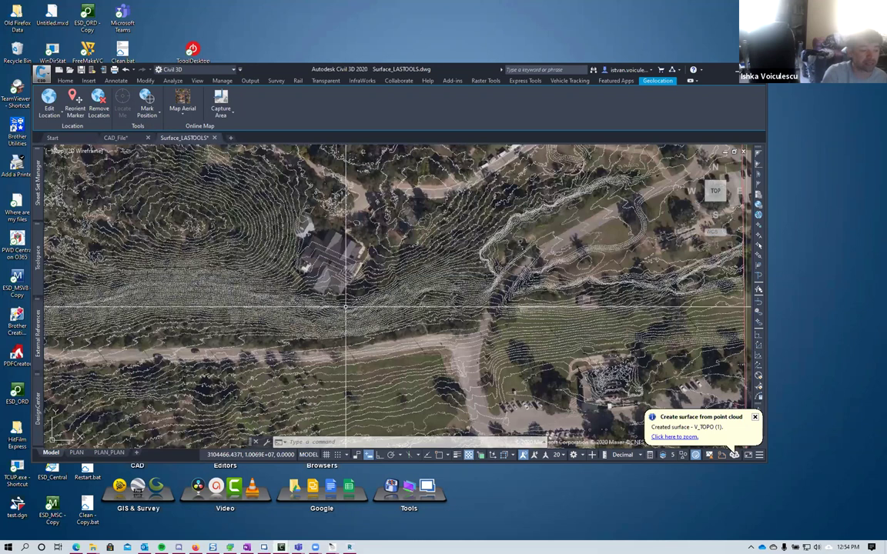
{"action": "middle_click_drag", "start_coordinate": [345, 306], "coordinate": [314, 295]}
Check the contours' fit over the aerial imagery, then bring up the ground data creation tools.
{"action": "scroll", "coordinate": [376, 325], "scroll_direction": "up", "scroll_amount": 2}
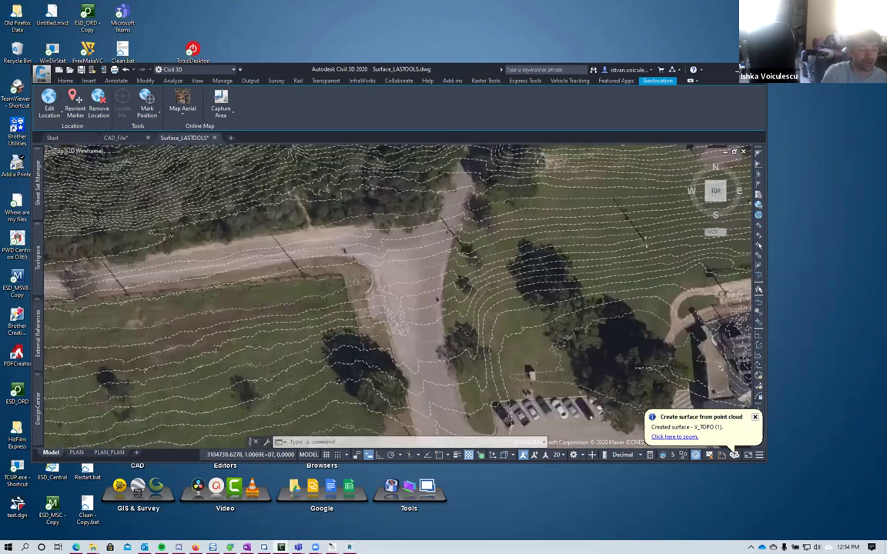
{"action": "scroll", "coordinate": [439, 354], "scroll_direction": "down", "scroll_amount": 2}
{"action": "scroll", "coordinate": [447, 361], "scroll_direction": "down", "scroll_amount": 1}
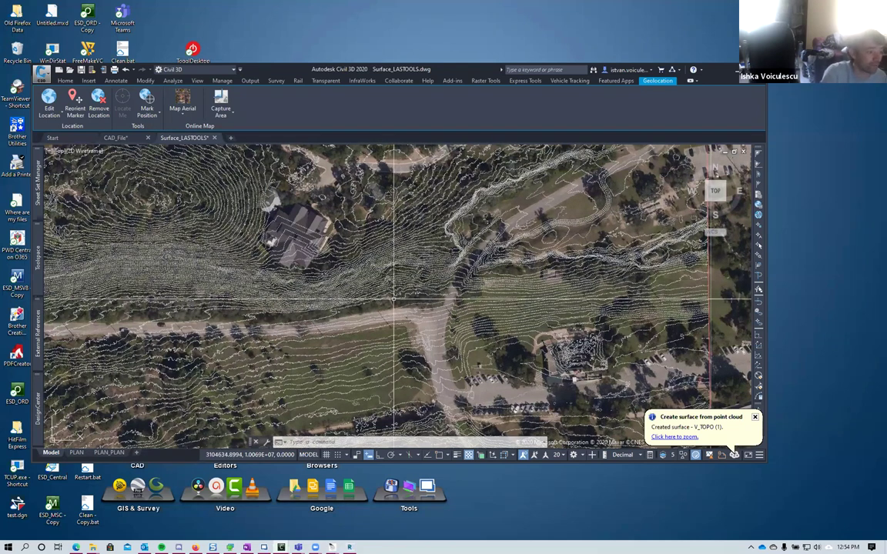
{"action": "scroll", "coordinate": [277, 276], "scroll_direction": "down", "scroll_amount": 5}
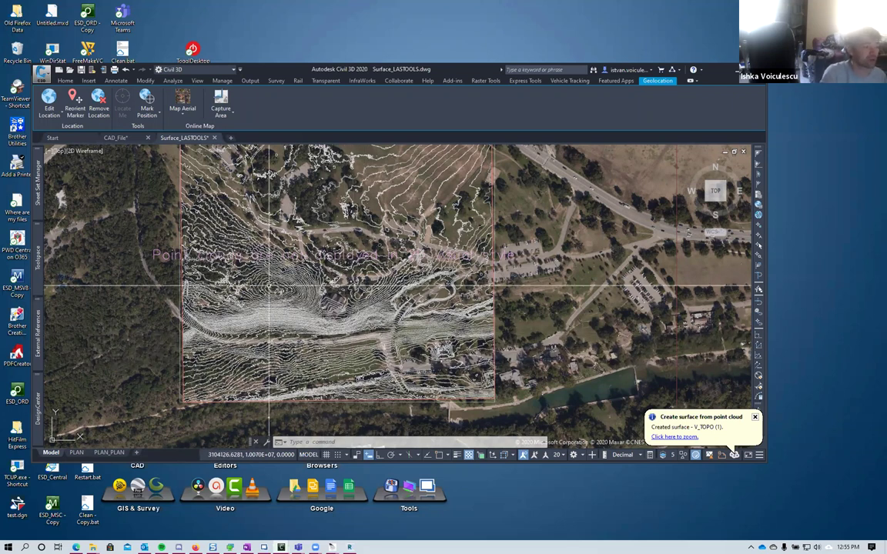
{"action": "mouse_move", "coordinate": [313, 304]}
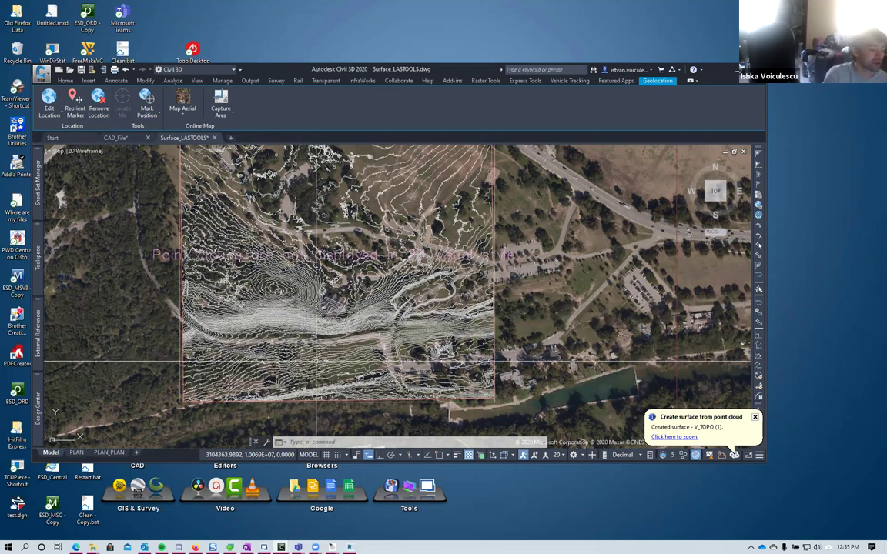
{"action": "scroll", "coordinate": [298, 341], "scroll_direction": "up", "scroll_amount": 3}
{"action": "middle_click_drag", "start_coordinate": [299, 341], "coordinate": [305, 309]}
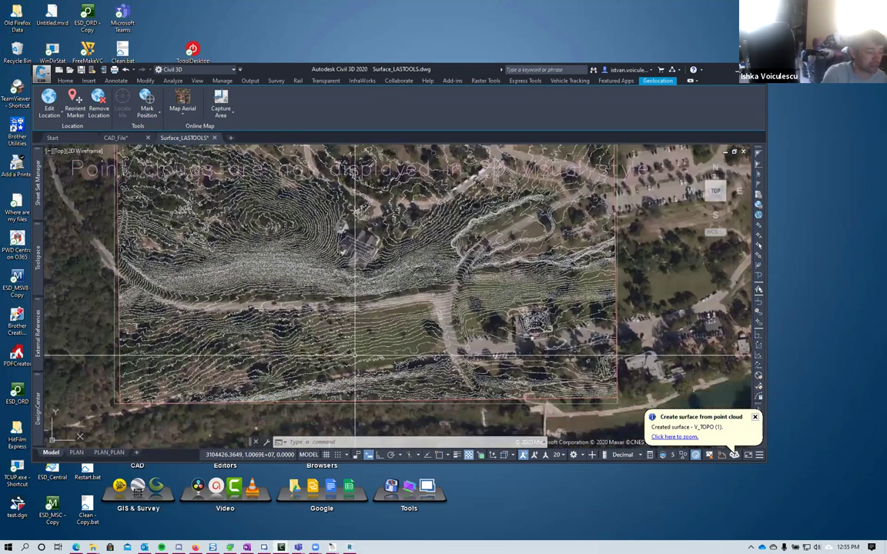
{"action": "left_click", "coordinate": [182, 138]}
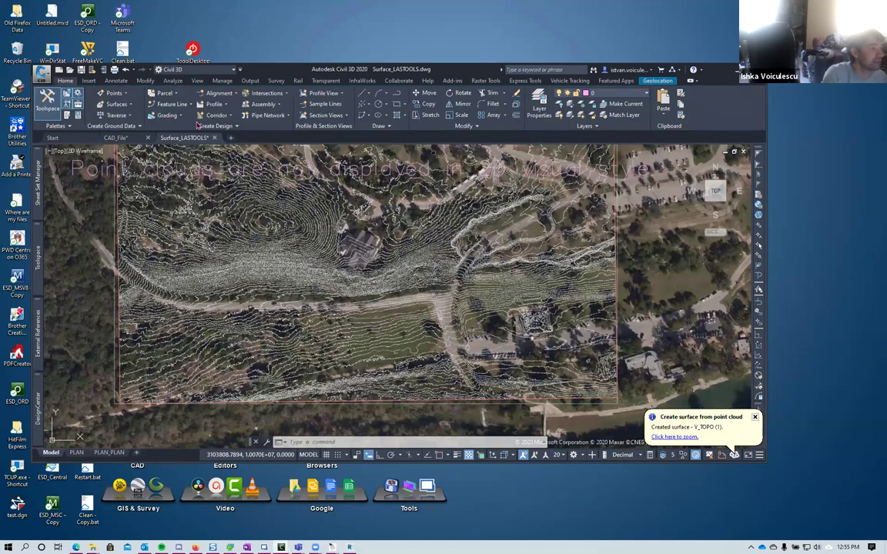
Bring up the Create Points settings window and move it over the drawing centre.
{"action": "left_click", "coordinate": [113, 94]}
{"action": "left_click", "coordinate": [70, 100]}
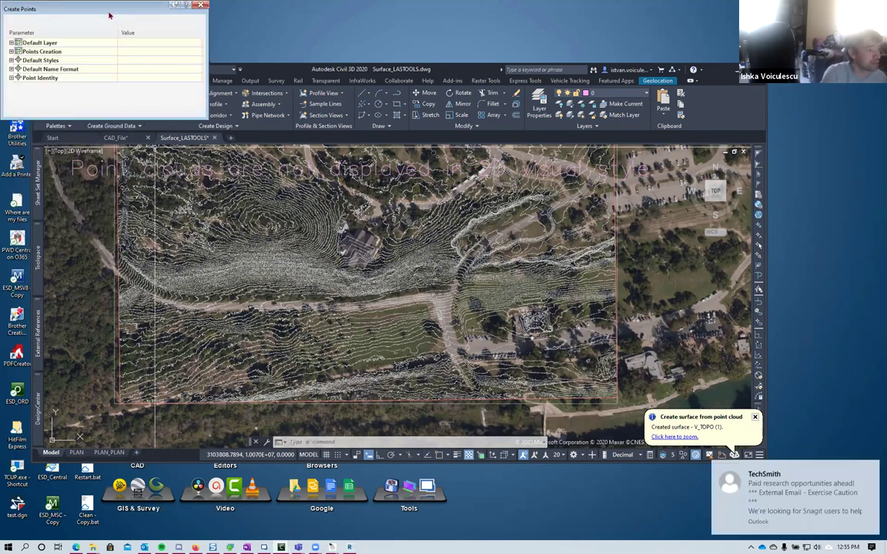
{"action": "left_click_drag", "start_coordinate": [100, 11], "coordinate": [382, 154]}
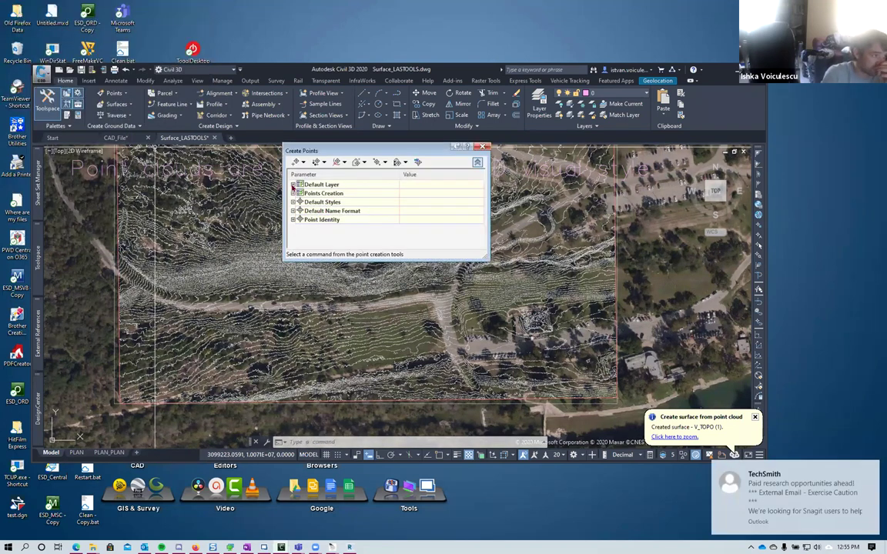
Set elevation, name and description prompting to Automatic, default description NG, then choose On Grid.
{"action": "left_click", "coordinate": [292, 193]}
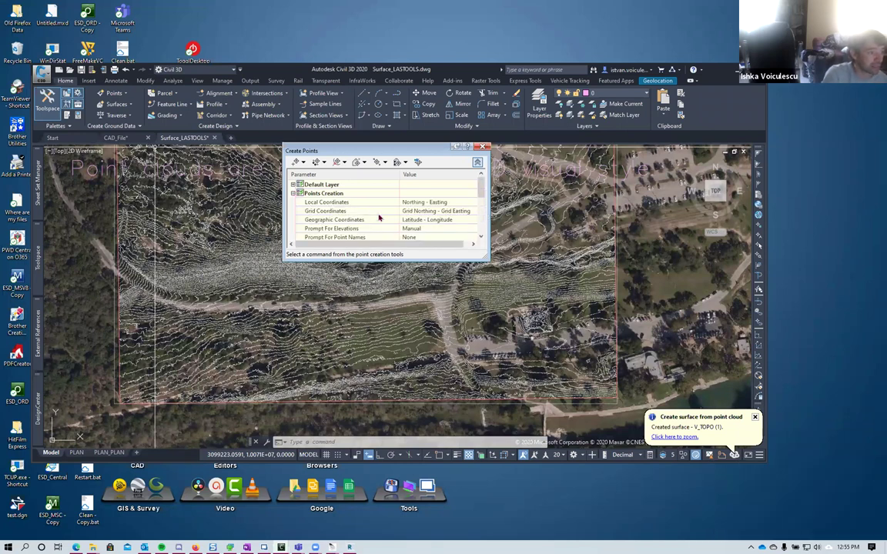
{"action": "scroll", "coordinate": [393, 219], "scroll_direction": "down", "scroll_amount": 1}
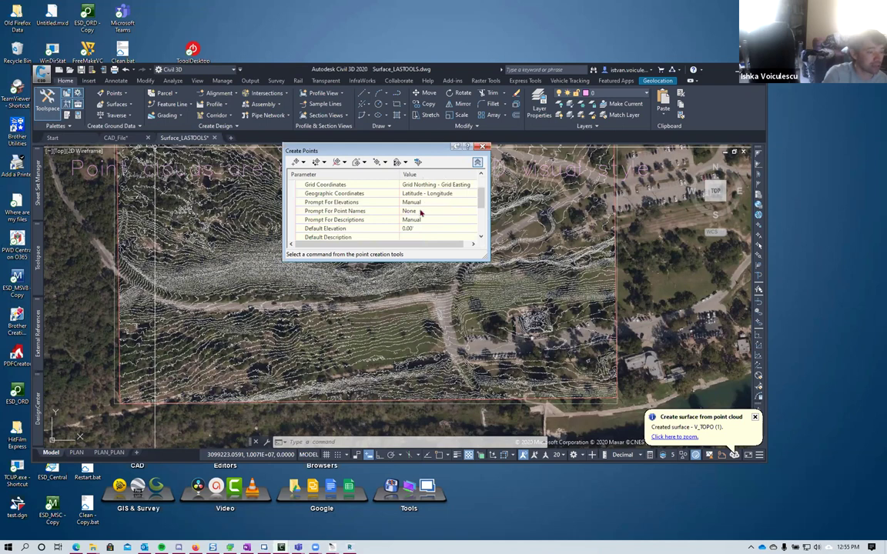
{"action": "double_click", "coordinate": [420, 201]}
{"action": "left_click", "coordinate": [428, 212]}
{"action": "left_click", "coordinate": [422, 222]}
{"action": "left_click", "coordinate": [433, 221]}
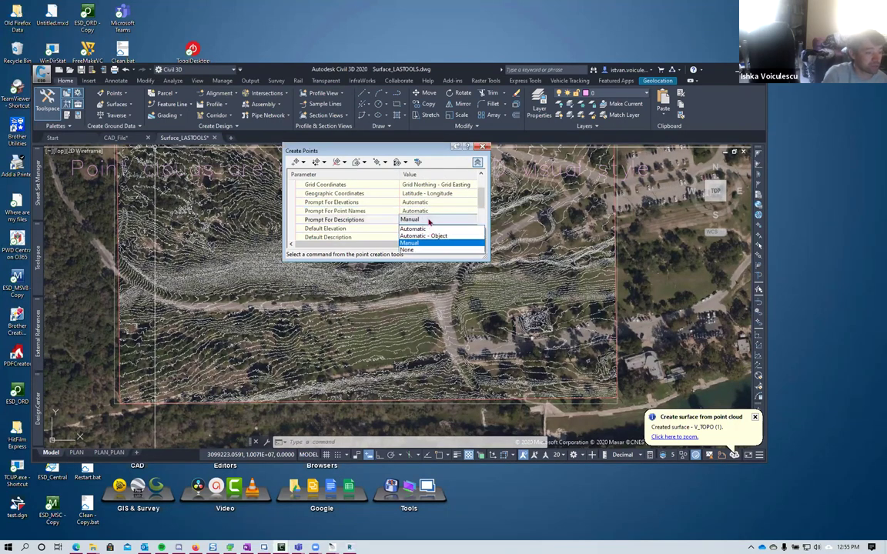
{"action": "left_click", "coordinate": [427, 229]}
{"action": "scroll", "coordinate": [420, 233], "scroll_direction": "down", "scroll_amount": 1}
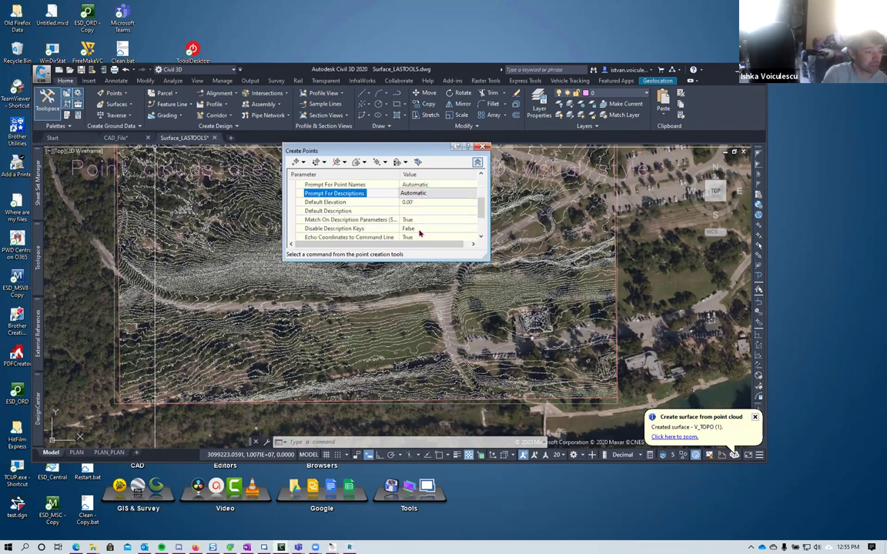
{"action": "left_click", "coordinate": [418, 211]}
{"action": "type", "text": "N"}
{"action": "left_click", "coordinate": [339, 211]}
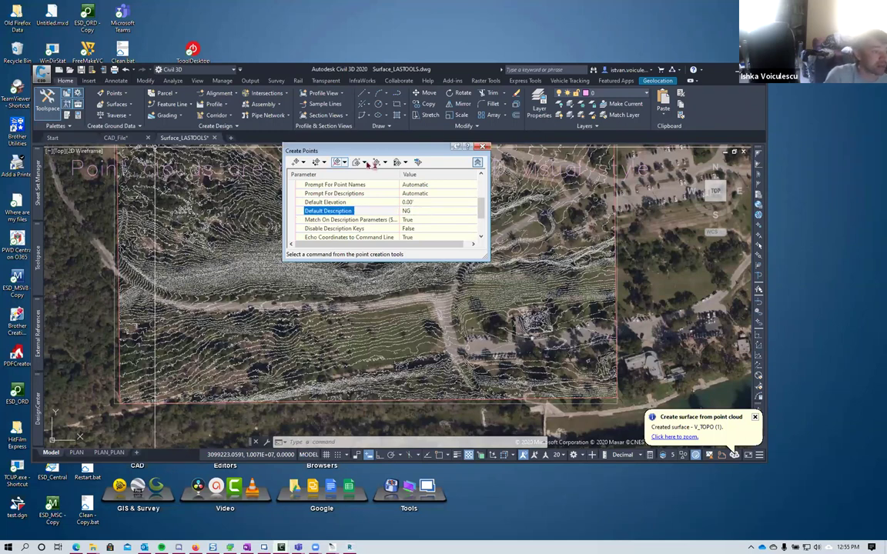
{"action": "left_click", "coordinate": [365, 163]}
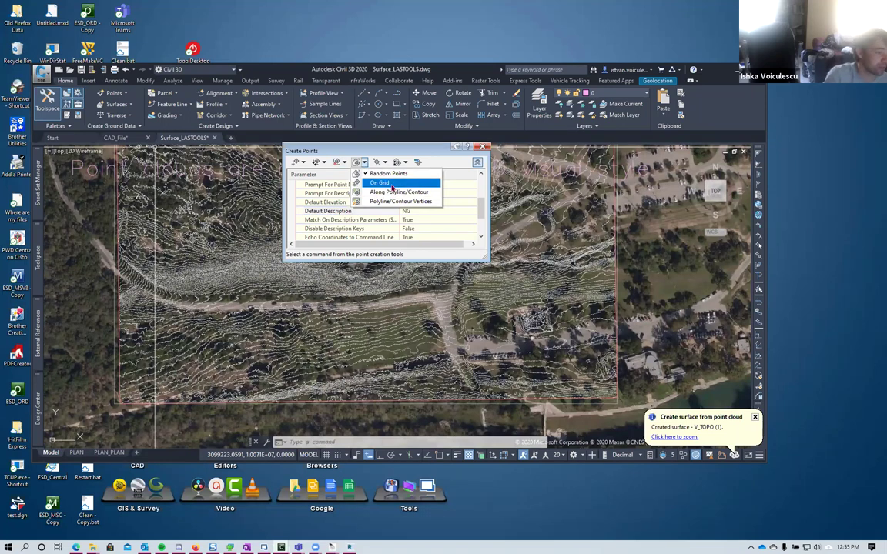
{"action": "left_click", "coordinate": [392, 185]}
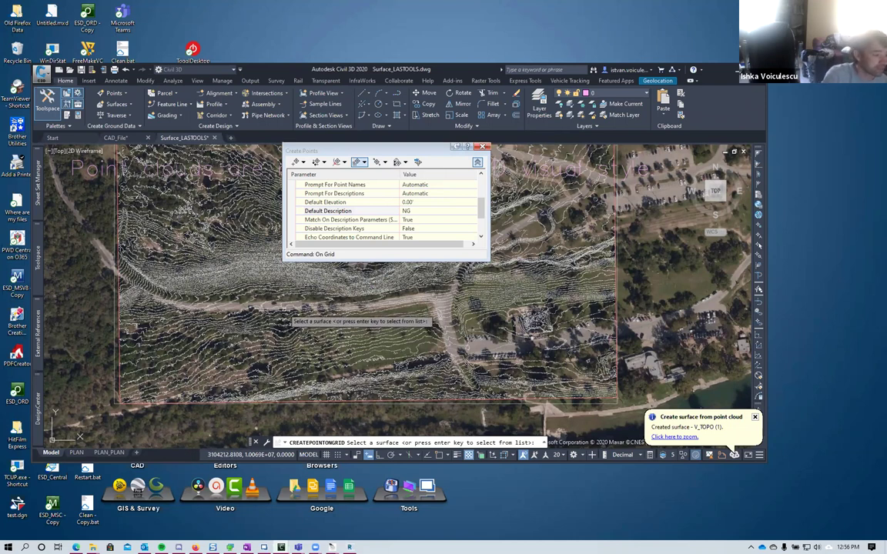
Take elevations from V_TOPO (1), set the grid base point, default rotation and 10 x 10 spacing.
{"action": "left_click", "coordinate": [287, 317]}
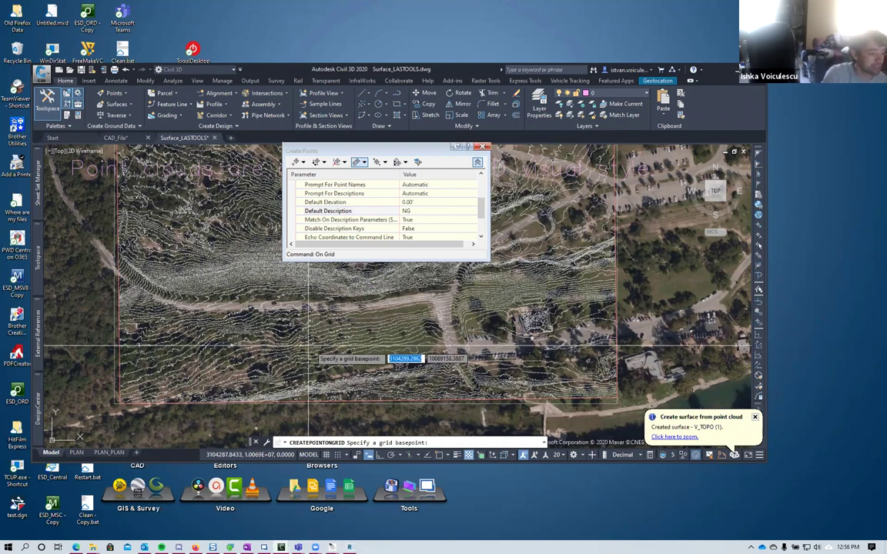
{"action": "middle_click_drag", "start_coordinate": [309, 358], "coordinate": [357, 377]}
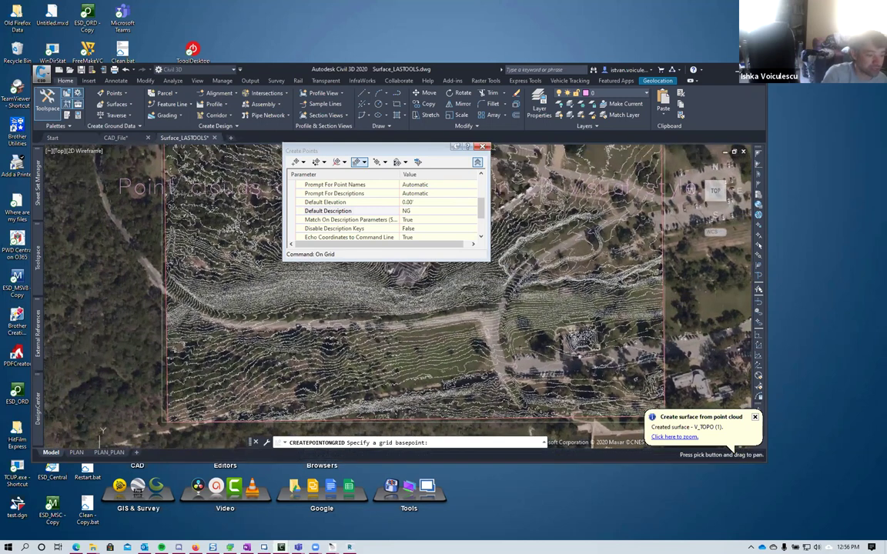
{"action": "scroll", "coordinate": [397, 339], "scroll_direction": "up", "scroll_amount": 2}
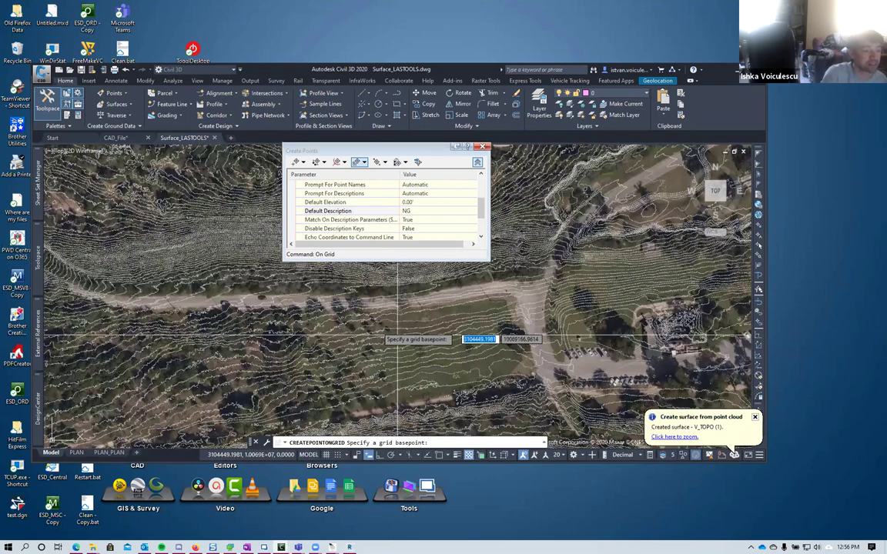
{"action": "scroll", "coordinate": [393, 383], "scroll_direction": "down", "scroll_amount": 3}
{"action": "scroll", "coordinate": [371, 377], "scroll_direction": "up", "scroll_amount": 5}
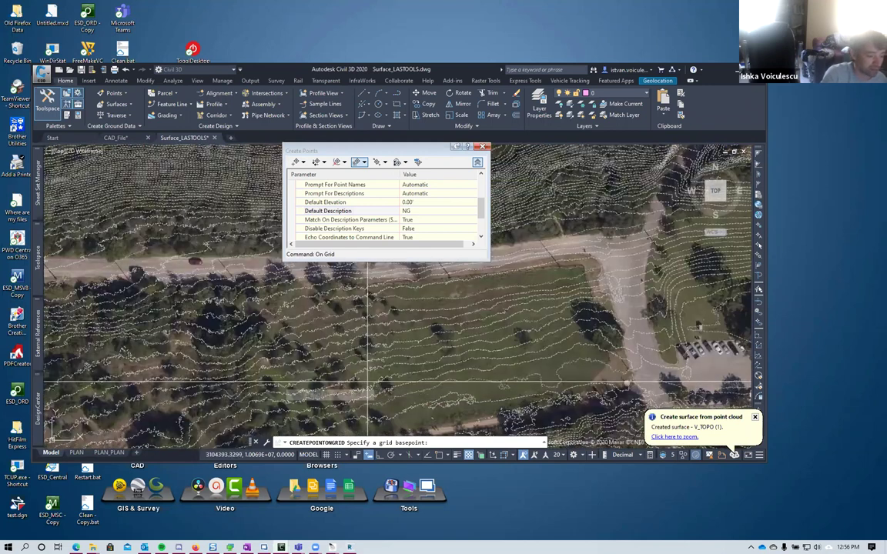
{"action": "left_click", "coordinate": [368, 382]}
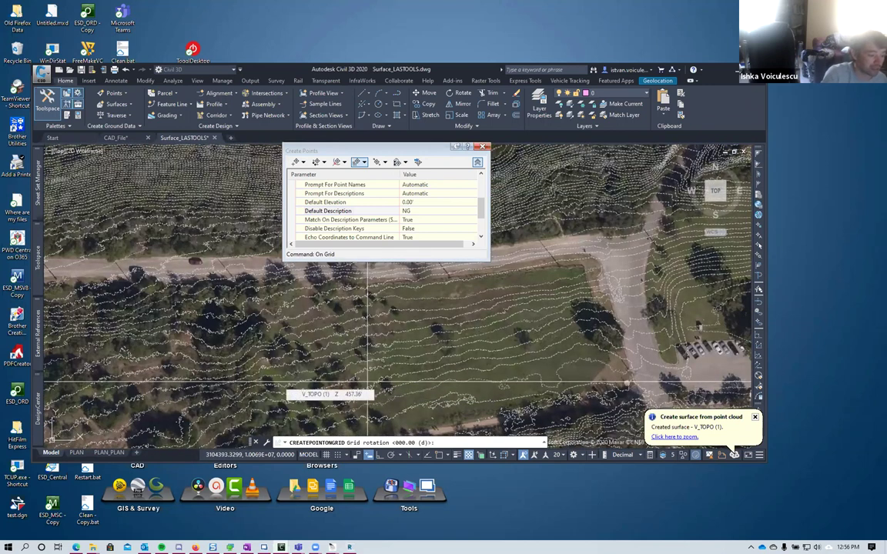
{"action": "key", "text": "Return"}
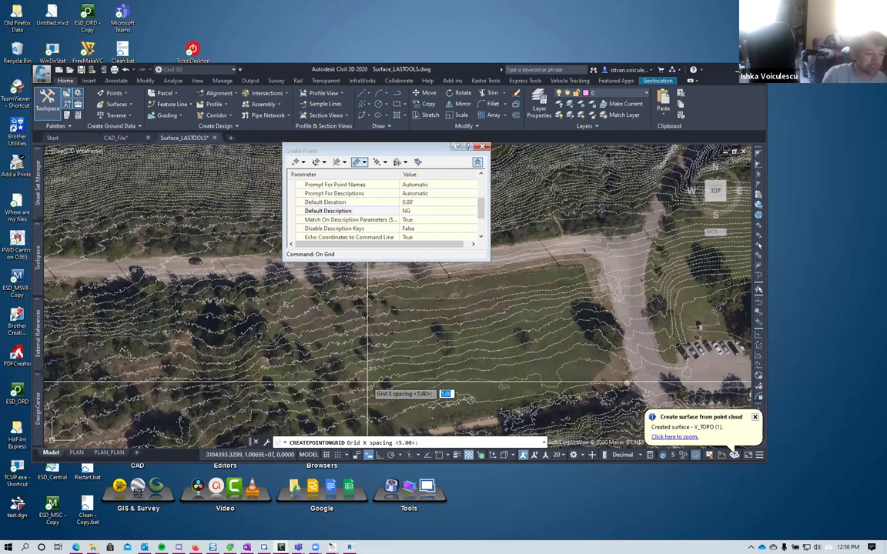
{"action": "key", "text": "Return"}
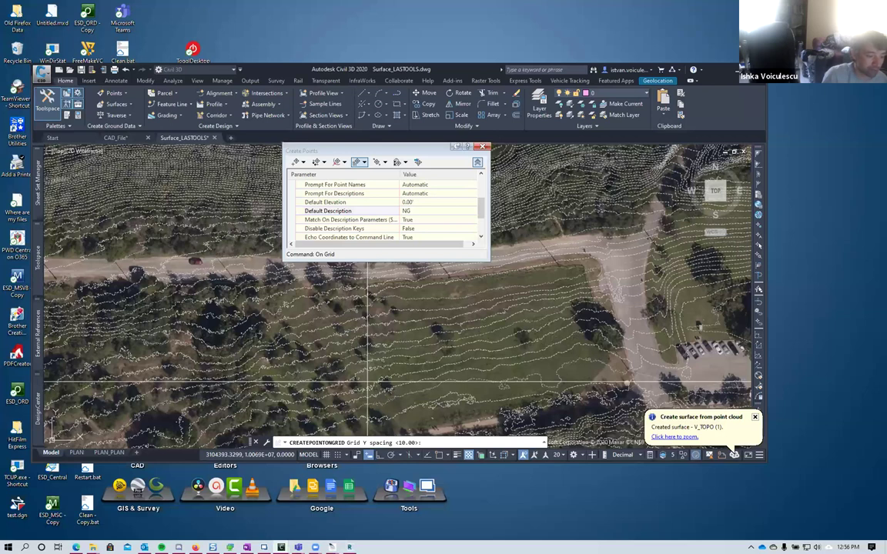
{"action": "key", "text": "Return"}
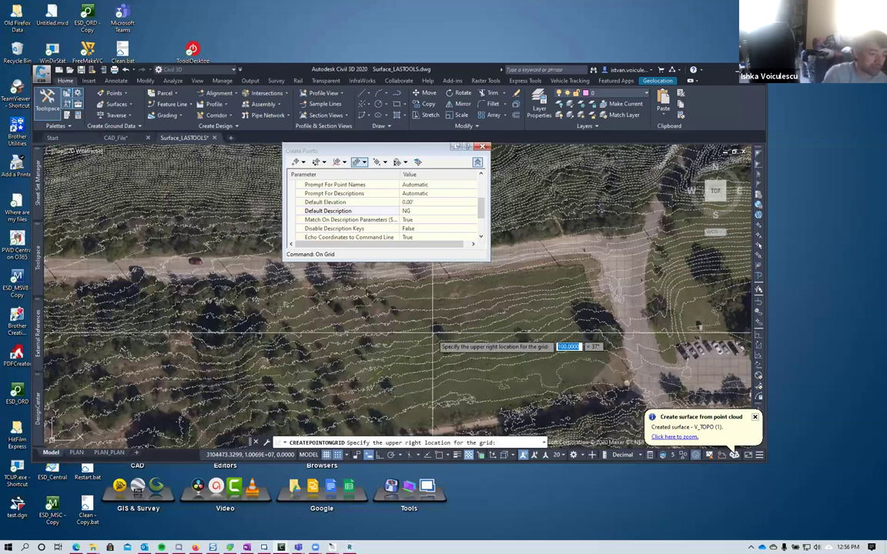
Pick the grid's upper-right corner, decline changes with N, and finish the NG point grid.
{"action": "scroll", "coordinate": [432, 335], "scroll_direction": "down", "scroll_amount": 3}
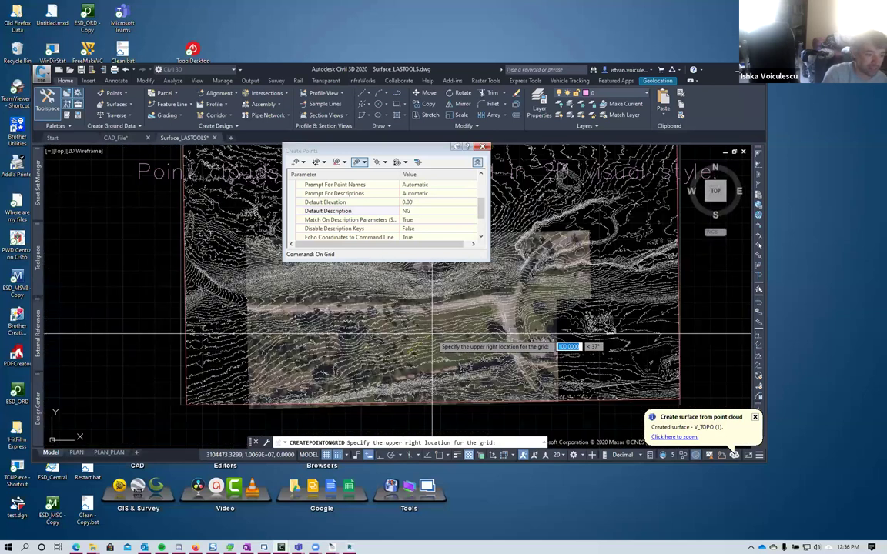
{"action": "left_click", "coordinate": [475, 286]}
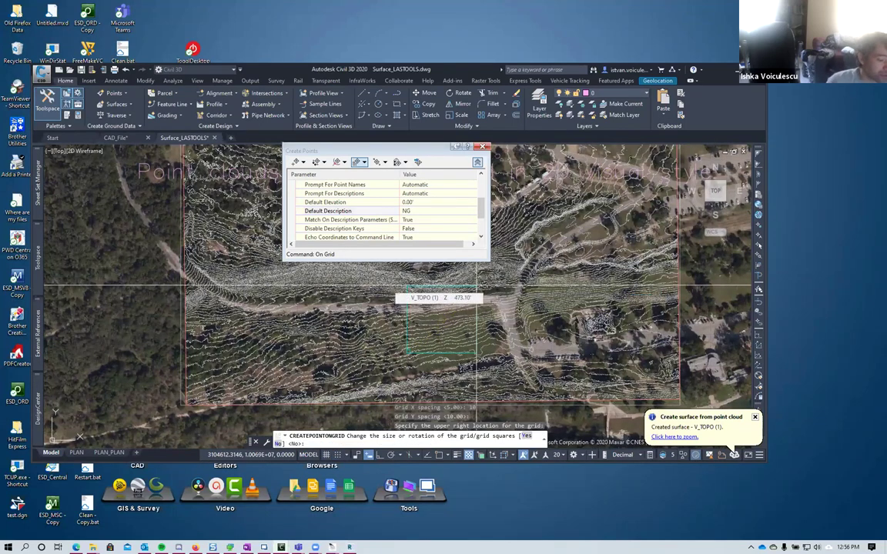
{"action": "type", "text": "N"}
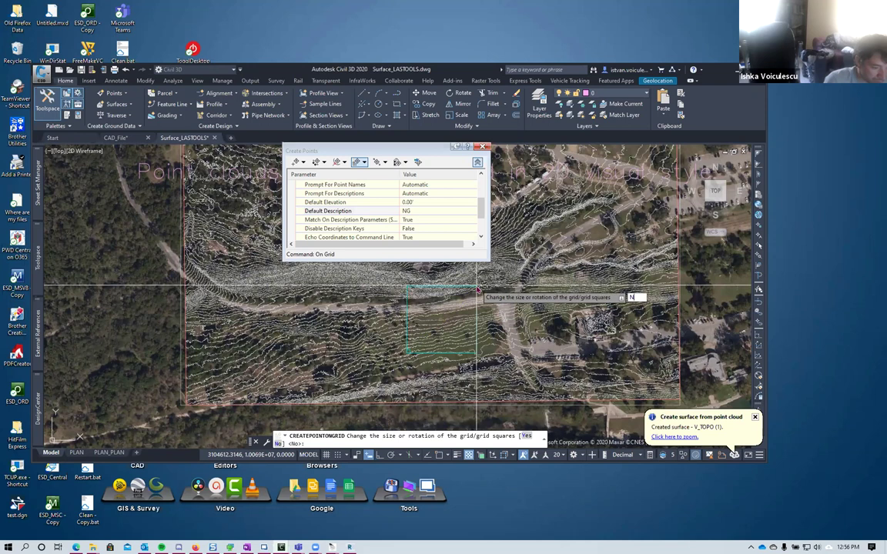
{"action": "key", "text": "Return"}
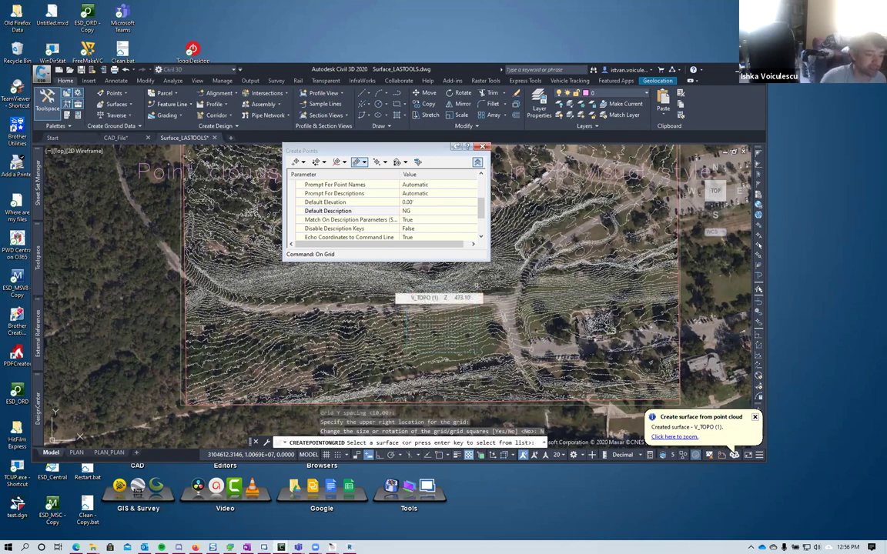
{"action": "left_click", "coordinate": [392, 290]}
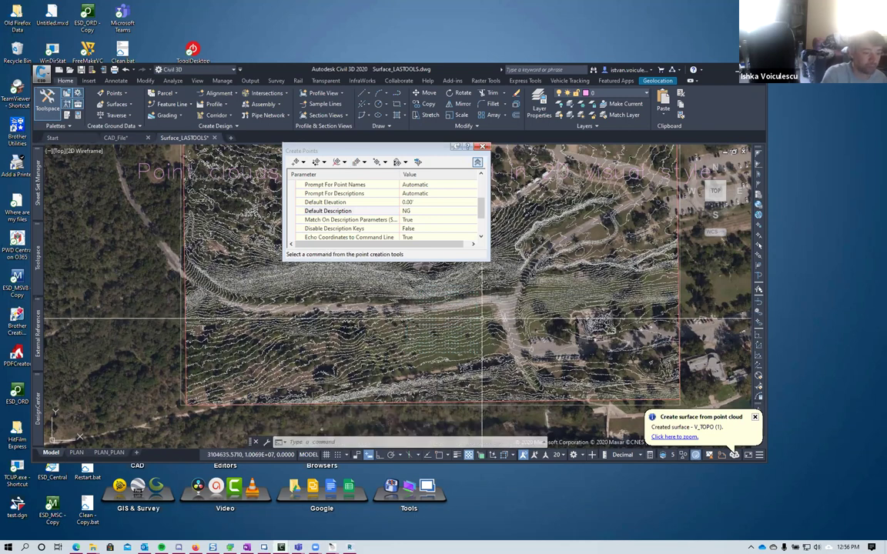
{"action": "scroll", "coordinate": [446, 318], "scroll_direction": "up", "scroll_amount": 10}
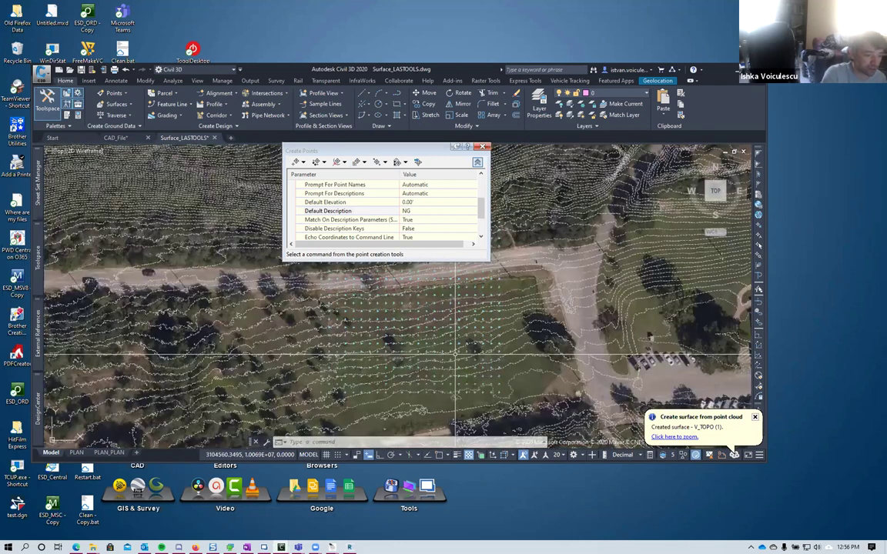
{"action": "scroll", "coordinate": [446, 318], "scroll_direction": "down", "scroll_amount": 6}
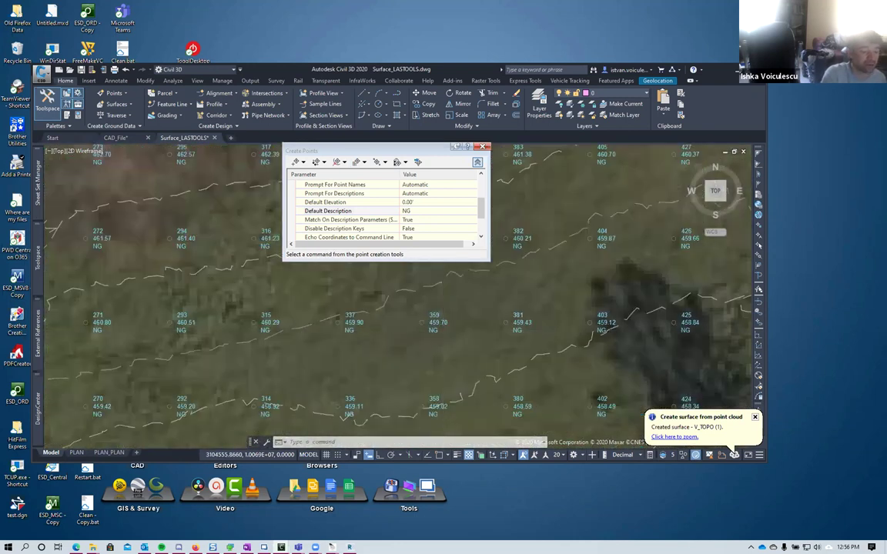
{"action": "scroll", "coordinate": [440, 335], "scroll_direction": "down", "scroll_amount": 4}
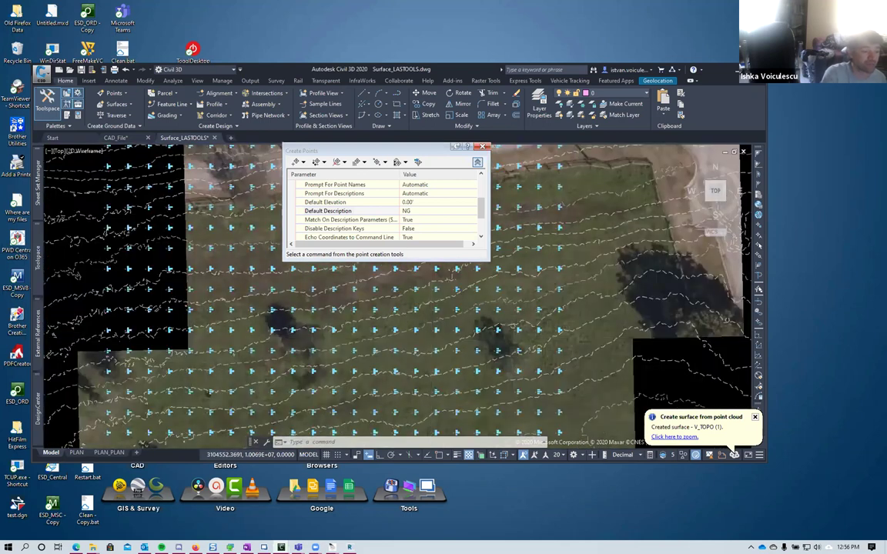
{"action": "scroll", "coordinate": [440, 335], "scroll_direction": "down", "scroll_amount": 3}
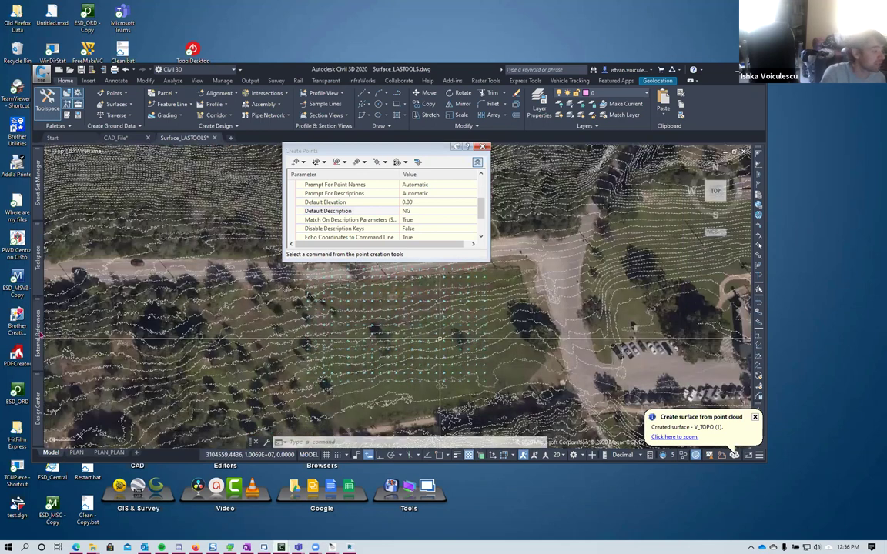
Hide the V_TOPO (1) surface by giving it the COA_No_Display style.
{"action": "mouse_move", "coordinate": [40, 284]}
{"action": "left_click", "coordinate": [77, 214]}
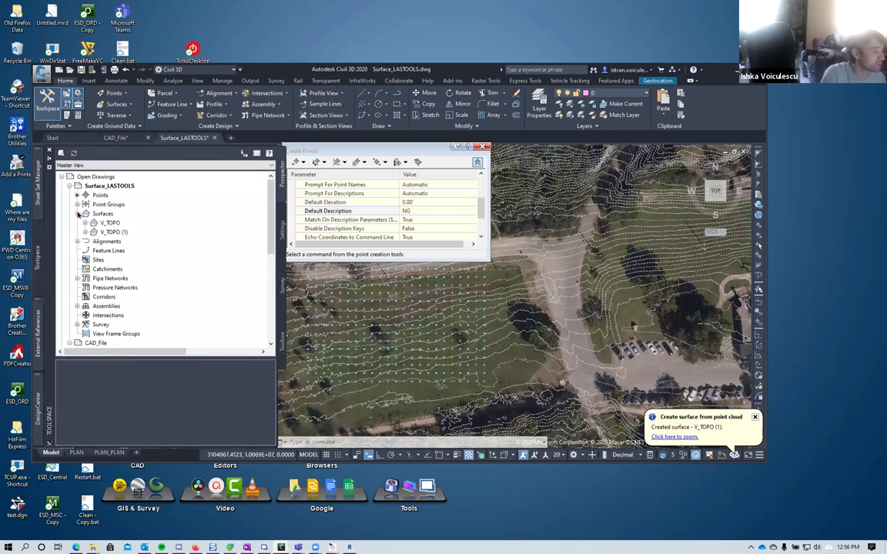
{"action": "left_click", "coordinate": [114, 232]}
{"action": "right_click", "coordinate": [114, 232]}
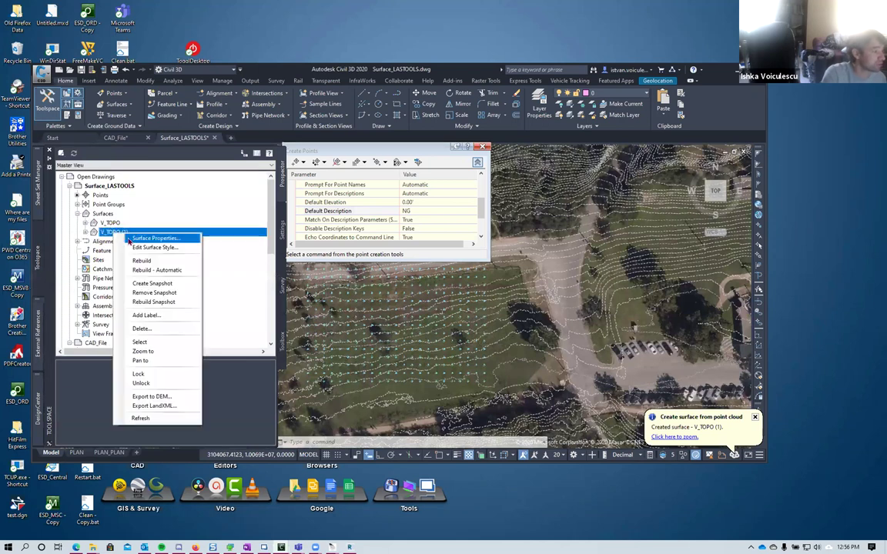
{"action": "key", "text": "Escape"}
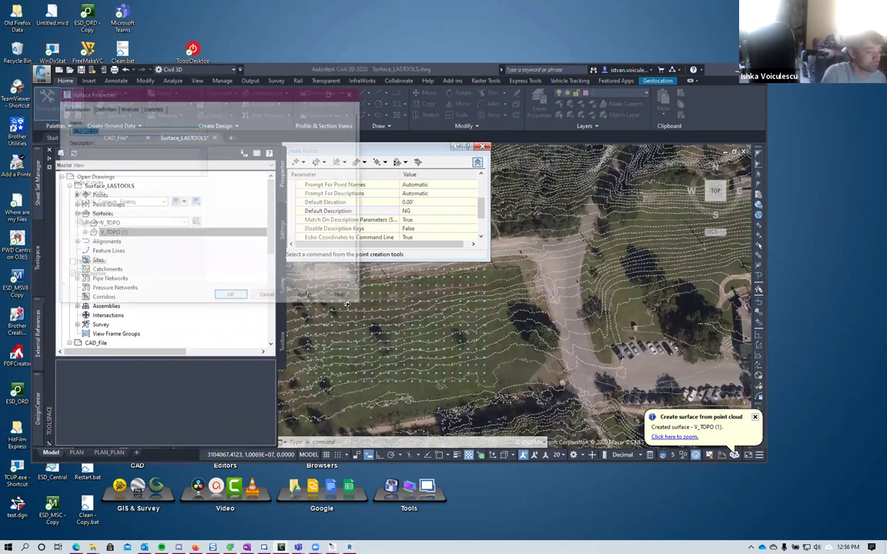
{"action": "left_click", "coordinate": [114, 202]}
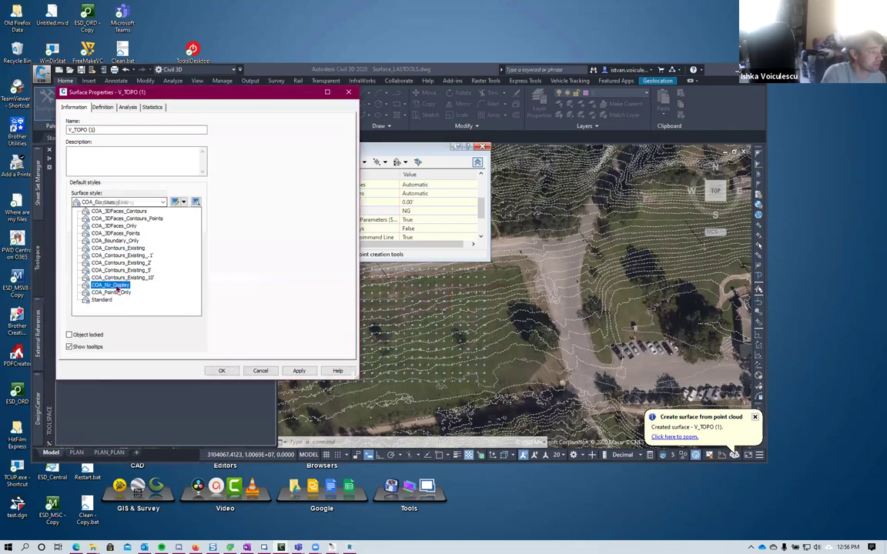
{"action": "left_click", "coordinate": [101, 281]}
{"action": "left_click", "coordinate": [222, 371]}
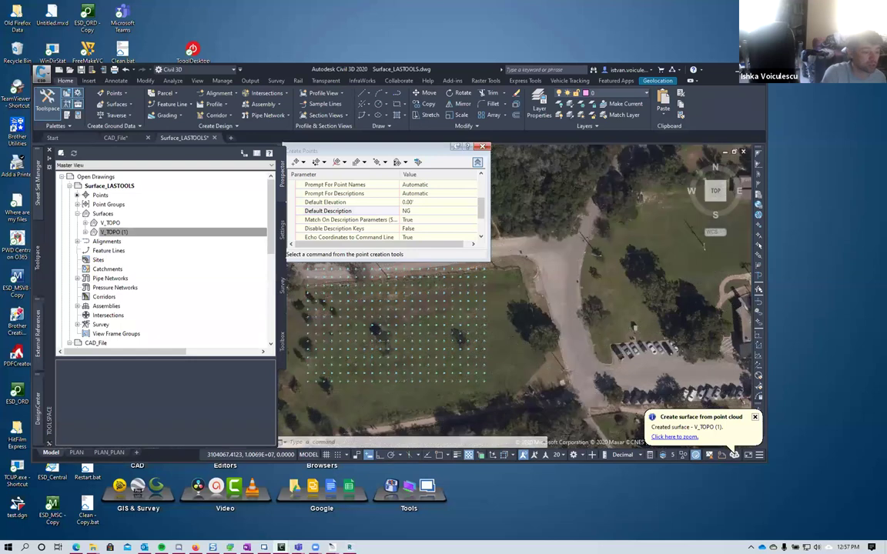
End point creation and start a new point group under Point Groups in Prospector.
{"action": "key", "text": "Escape"}
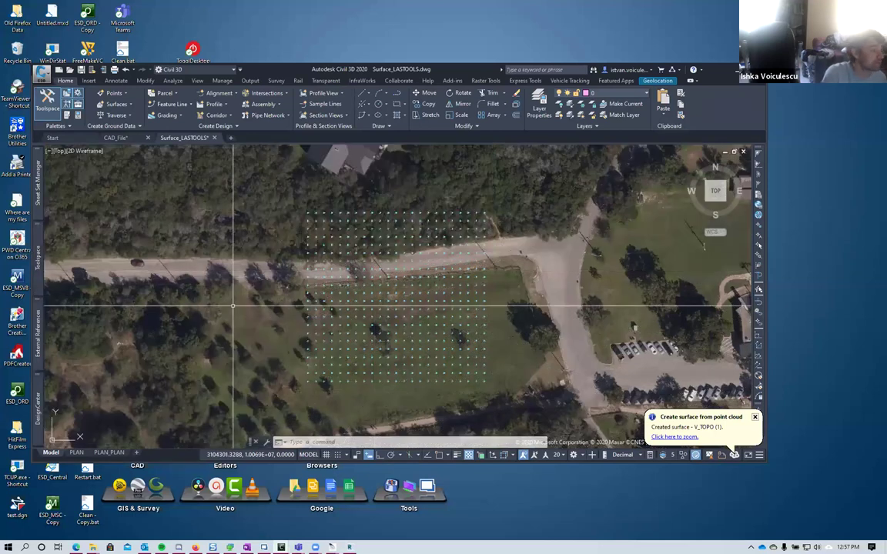
{"action": "mouse_move", "coordinate": [39, 223]}
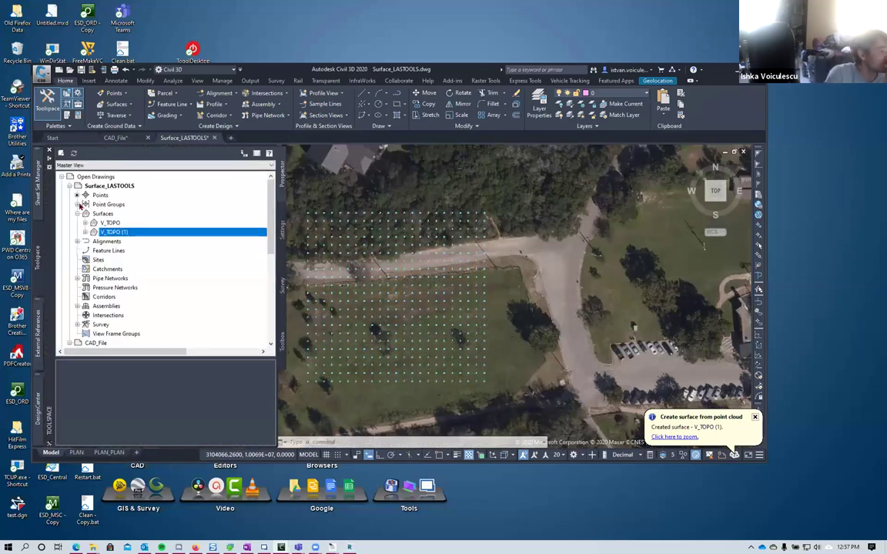
{"action": "left_click", "coordinate": [77, 204]}
{"action": "left_click", "coordinate": [113, 204]}
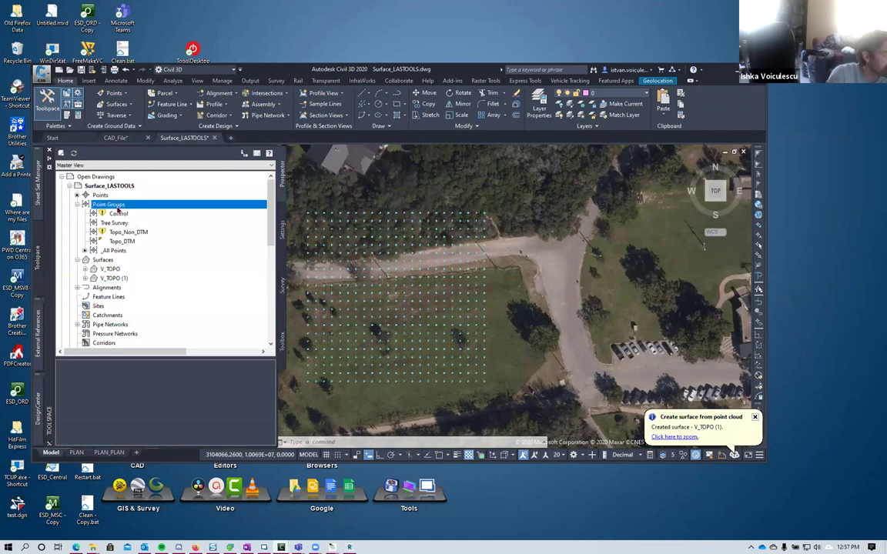
{"action": "right_click", "coordinate": [132, 205]}
{"action": "left_click", "coordinate": [144, 225]}
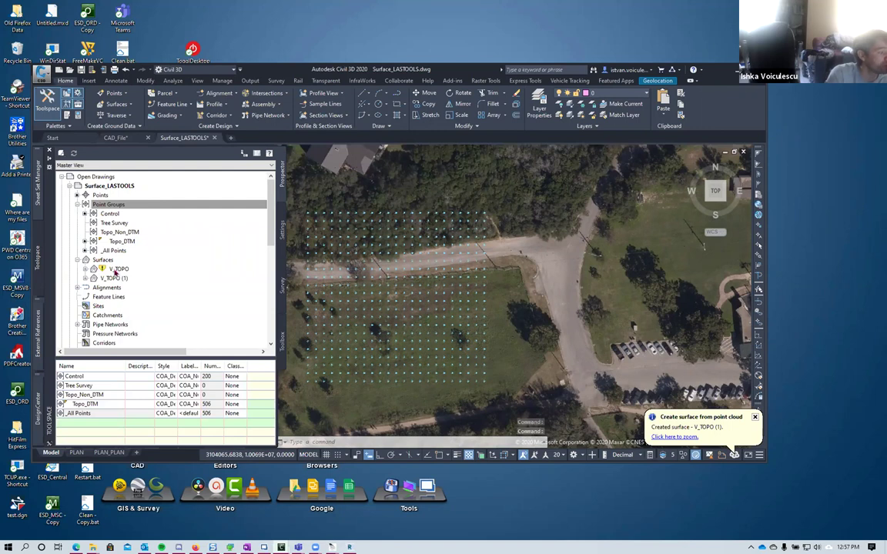
Expand the V_TOPO surface's Definition and rebuild the V_TOPO surface.
{"action": "left_click", "coordinate": [115, 269]}
{"action": "left_click", "coordinate": [85, 268]}
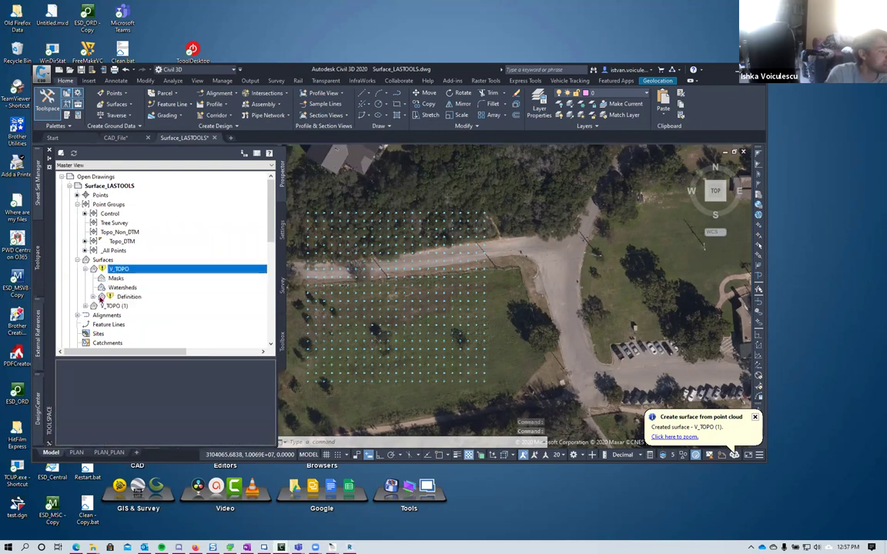
{"action": "left_click", "coordinate": [95, 297]}
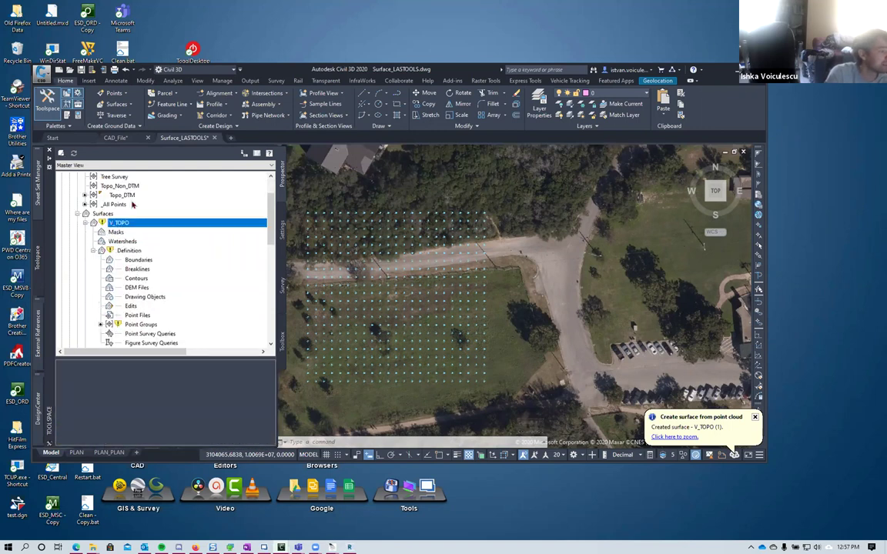
{"action": "right_click", "coordinate": [123, 223]}
{"action": "left_click", "coordinate": [157, 251]}
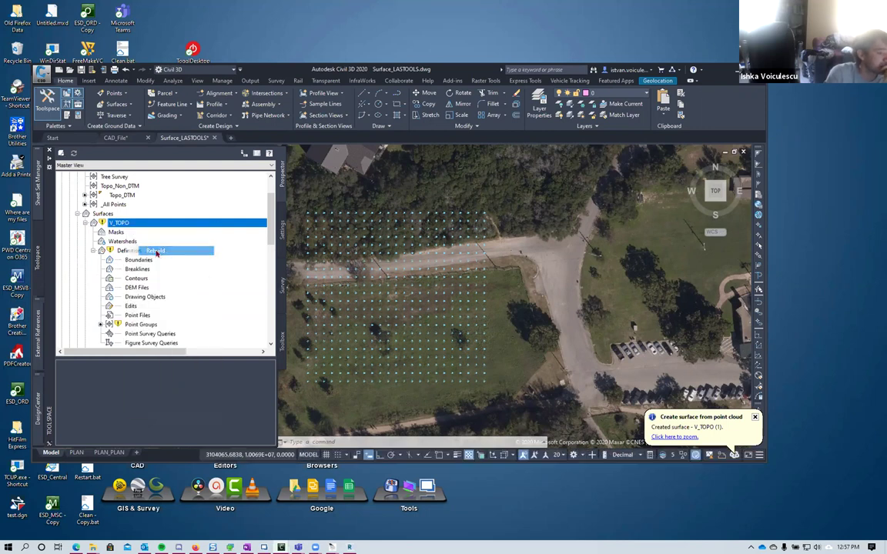
{"action": "scroll", "coordinate": [399, 262], "scroll_direction": "up", "scroll_amount": 2}
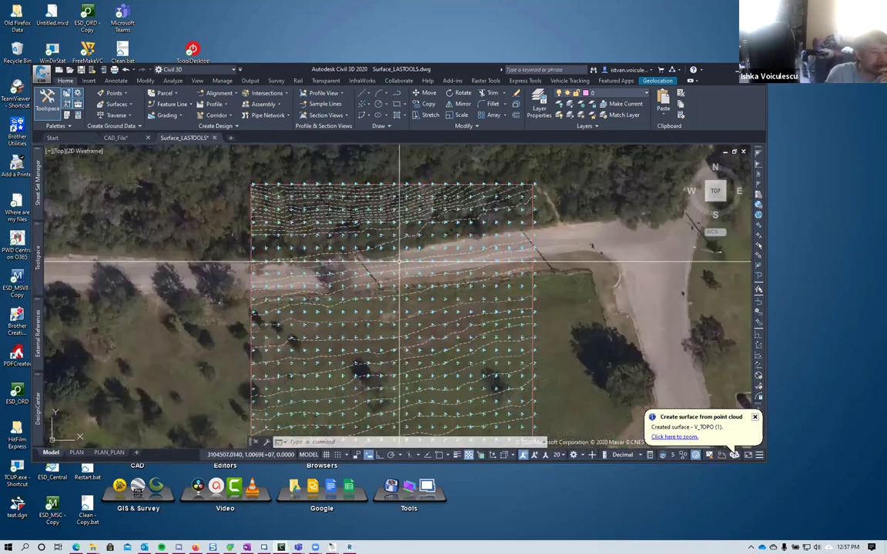
{"action": "scroll", "coordinate": [399, 261], "scroll_direction": "up", "scroll_amount": 2}
{"action": "scroll", "coordinate": [388, 261], "scroll_direction": "down", "scroll_amount": 4}
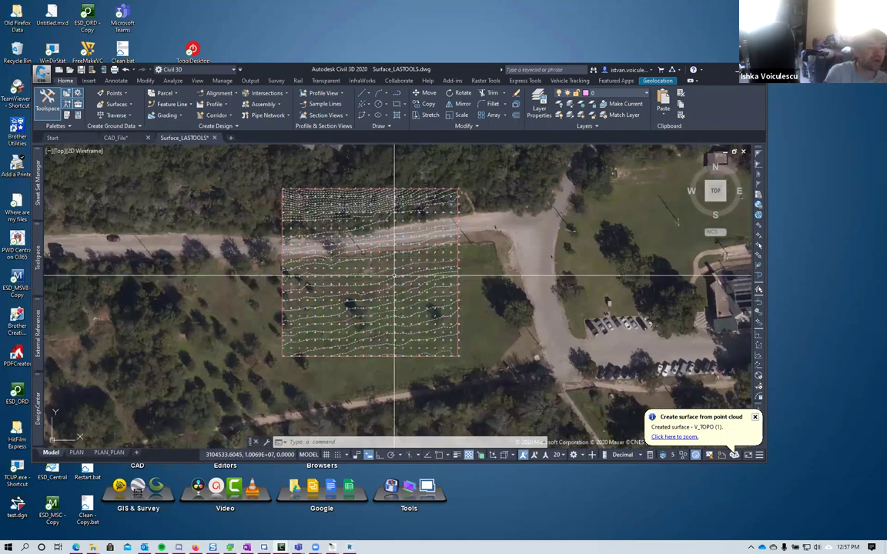
{"action": "mouse_move", "coordinate": [393, 262]}
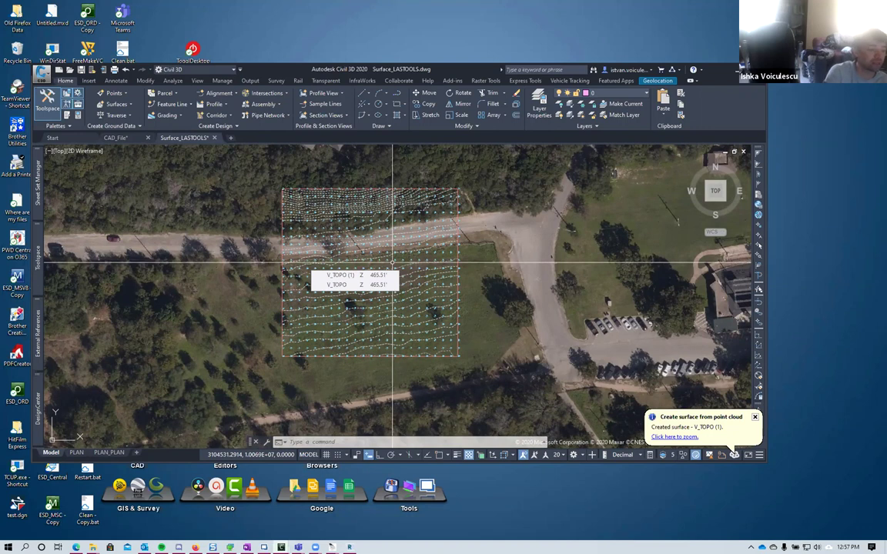
{"action": "scroll", "coordinate": [392, 264], "scroll_direction": "down", "scroll_amount": 5}
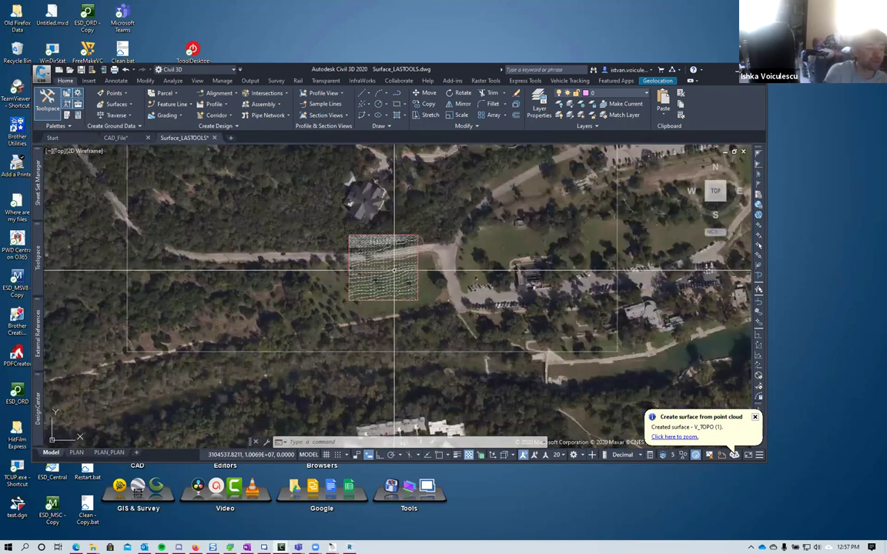
{"action": "scroll", "coordinate": [373, 302], "scroll_direction": "up", "scroll_amount": 8}
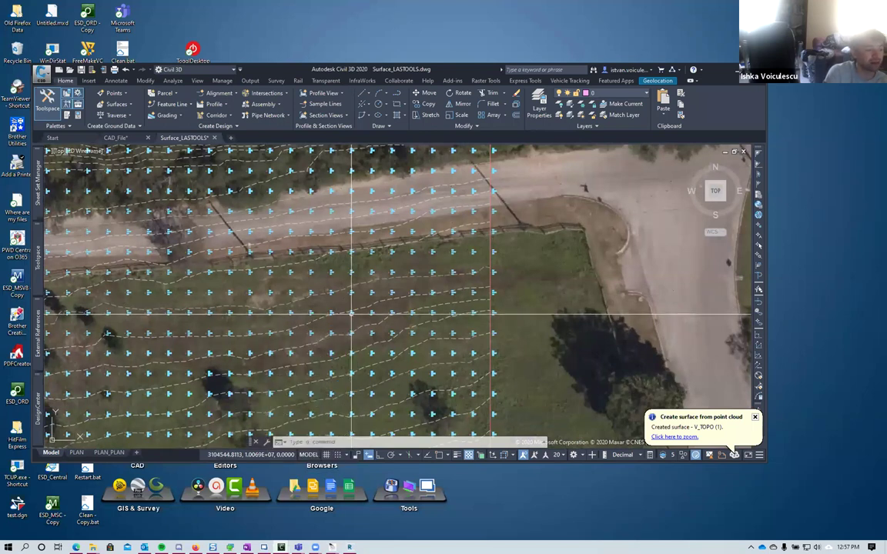
{"action": "mouse_move", "coordinate": [351, 315]}
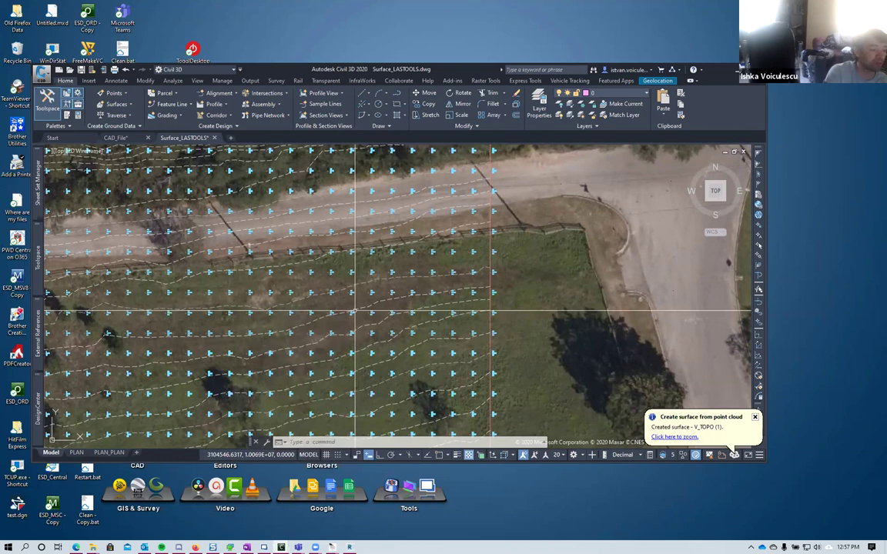
{"action": "scroll", "coordinate": [340, 331], "scroll_direction": "down", "scroll_amount": 2}
{"action": "mouse_move", "coordinate": [338, 349]}
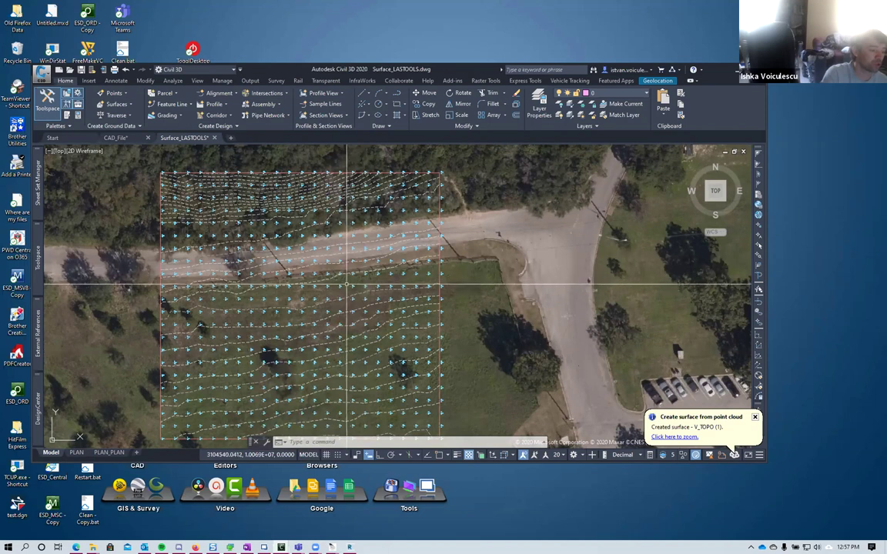
{"action": "scroll", "coordinate": [354, 274], "scroll_direction": "up", "scroll_amount": 4}
{"action": "scroll", "coordinate": [354, 273], "scroll_direction": "down", "scroll_amount": 5}
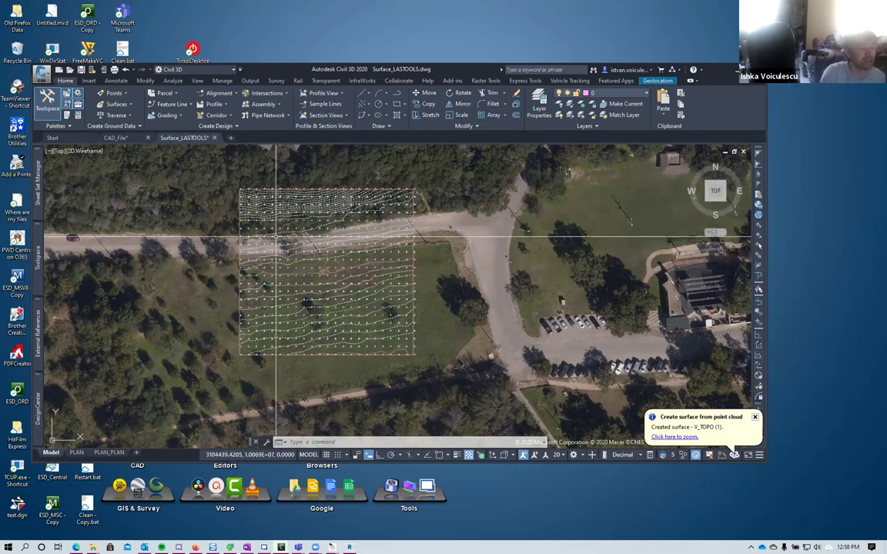
{"action": "scroll", "coordinate": [420, 237], "scroll_direction": "up", "scroll_amount": 2}
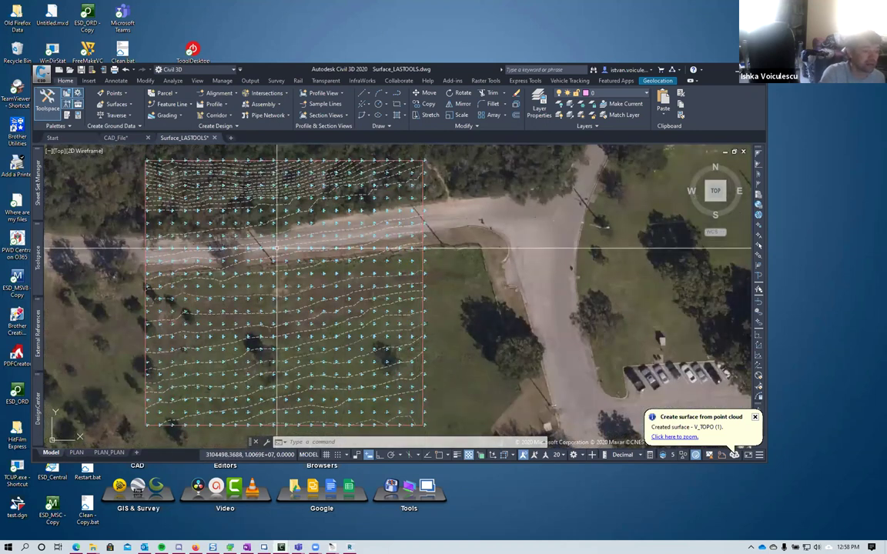
{"action": "scroll", "coordinate": [273, 268], "scroll_direction": "up", "scroll_amount": 3}
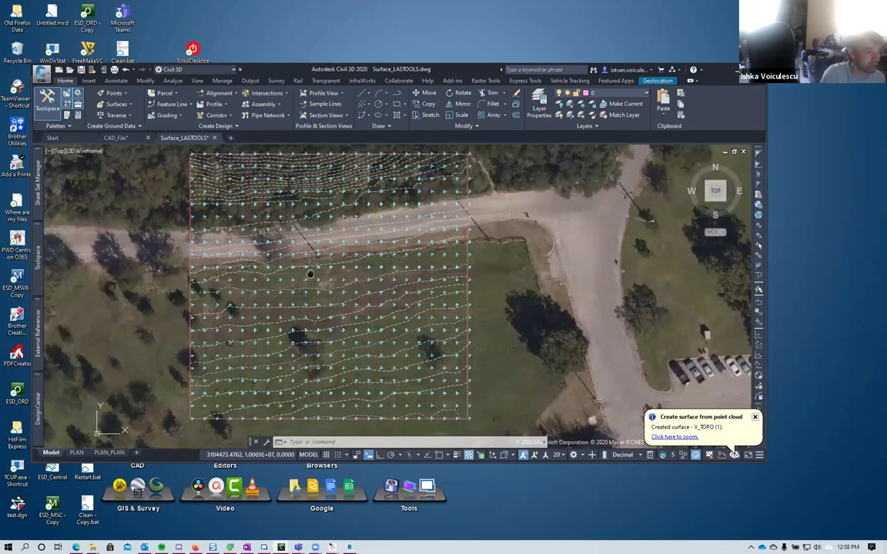
Draw a three-vertex polyline along the road edge with PL.
{"action": "key", "text": "Escape"}
{"action": "key", "text": "Escape"}
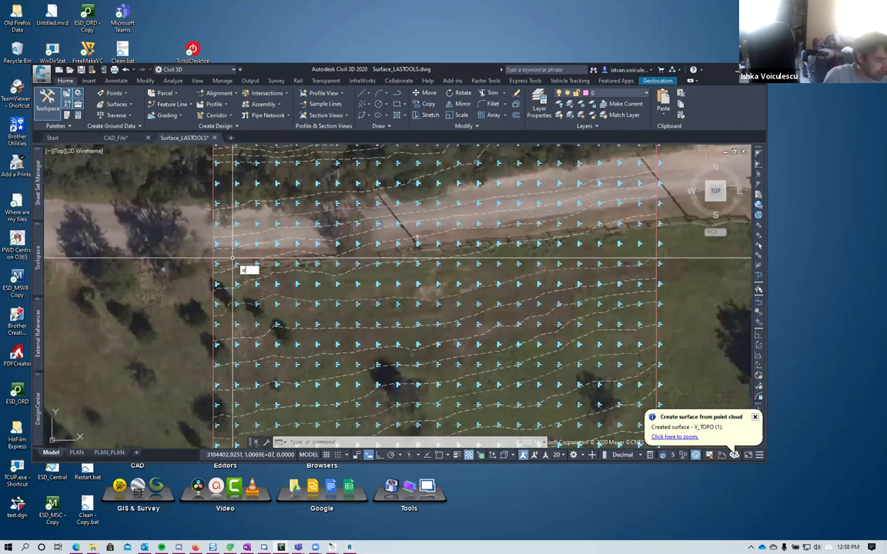
{"action": "type", "text": "pl"}
{"action": "key", "text": "Return"}
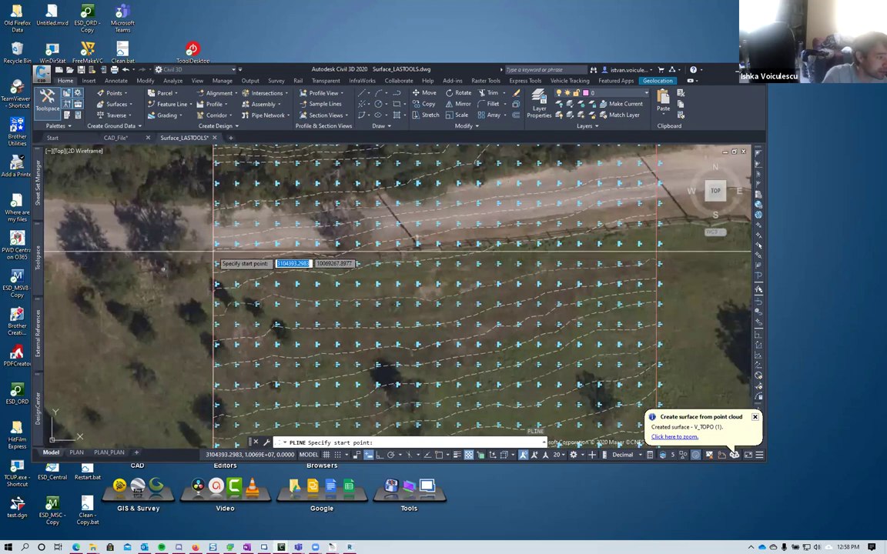
{"action": "left_click", "coordinate": [217, 257]}
{"action": "left_click", "coordinate": [343, 256]}
{"action": "left_click", "coordinate": [529, 223]}
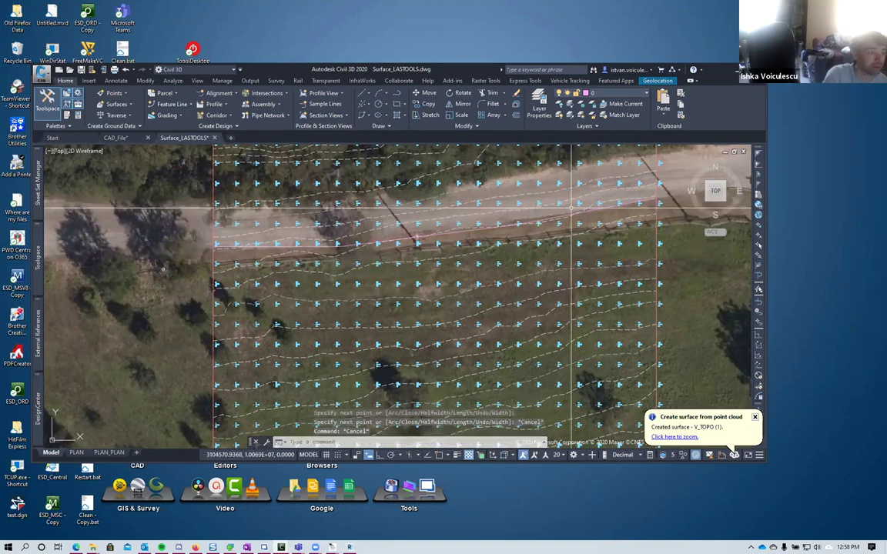
{"action": "key", "text": "Return"}
{"action": "key", "text": "Return"}
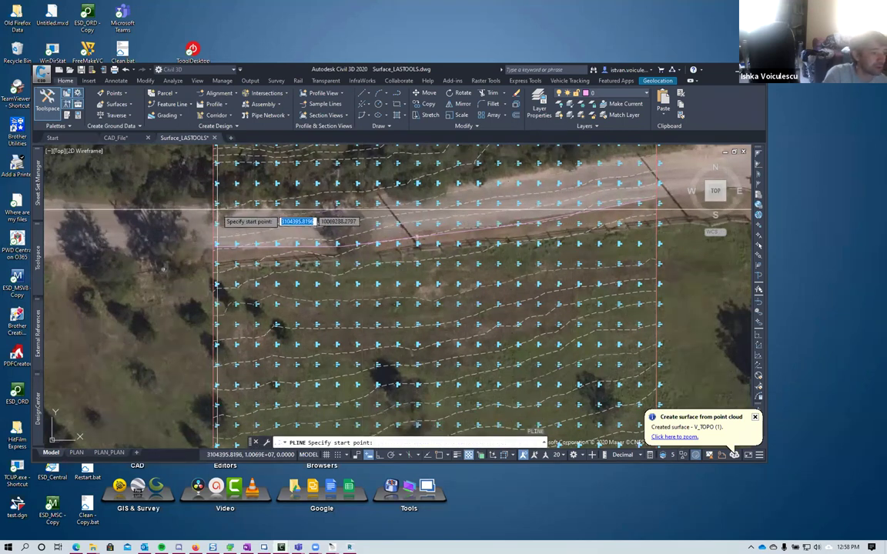
Draw a second two-vertex polyline along the road edge and pan to show more road.
{"action": "left_click", "coordinate": [254, 205]}
{"action": "left_click", "coordinate": [346, 174]}
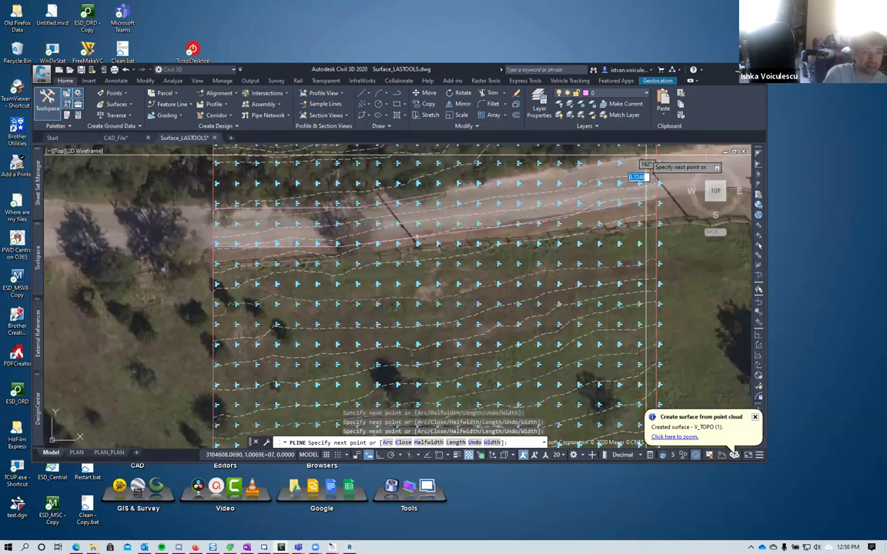
{"action": "key", "text": "Escape"}
{"action": "key", "text": "Escape"}
{"action": "middle_click_drag", "start_coordinate": [234, 223], "coordinate": [198, 254]}
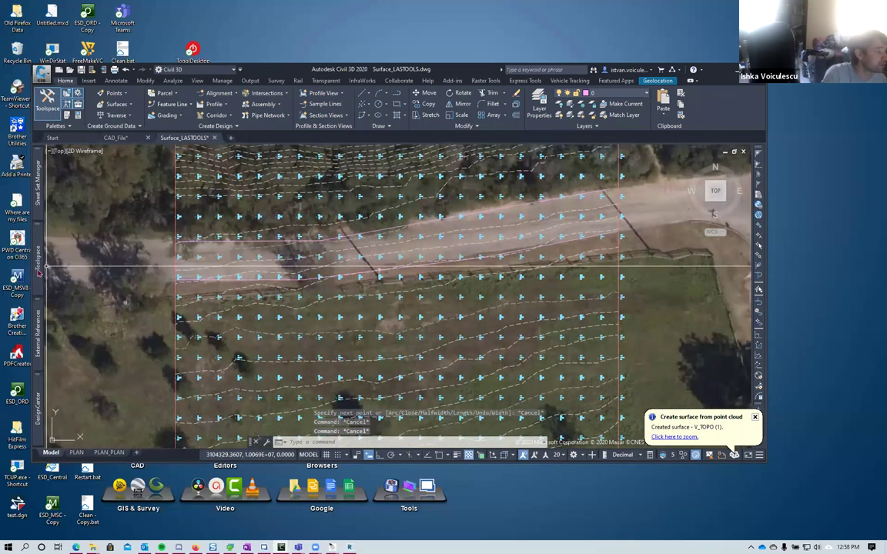
{"action": "mouse_move", "coordinate": [38, 223]}
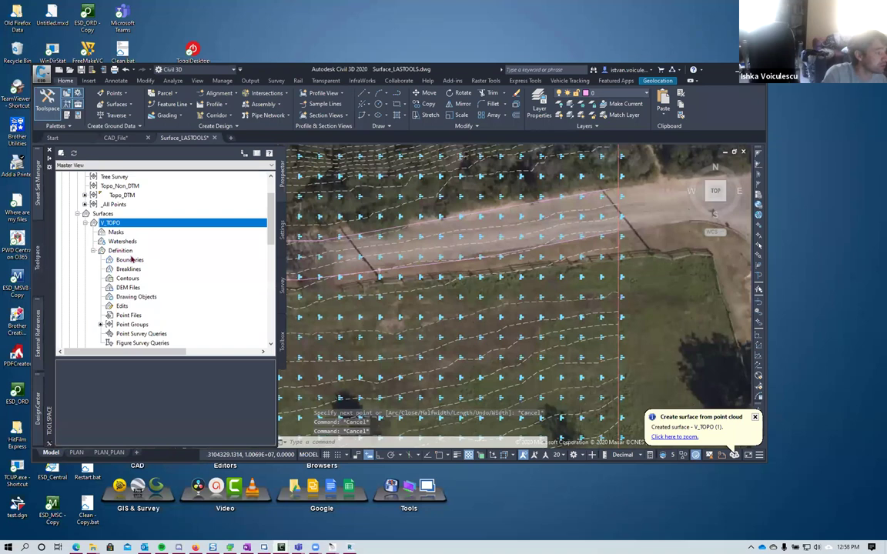
Add a Proximity breakline to V_TOPO with the description BRKL.
{"action": "right_click", "coordinate": [128, 269]}
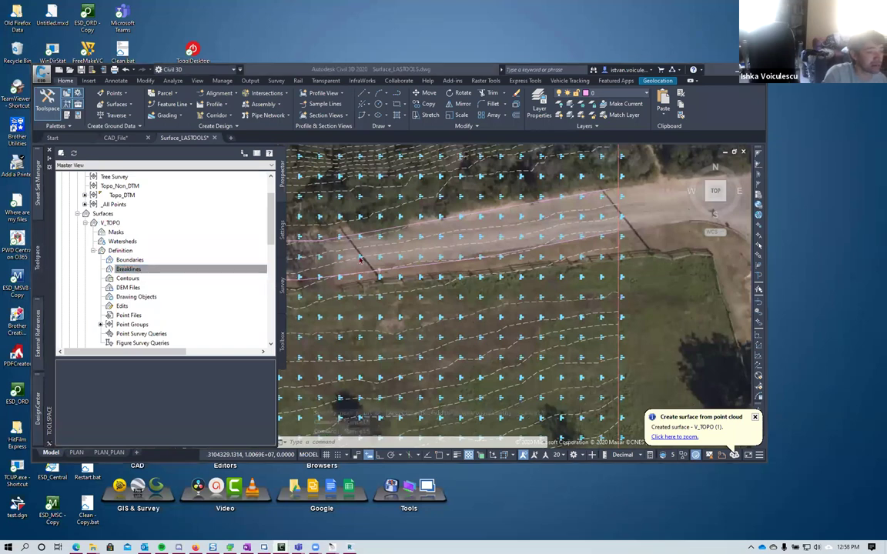
{"action": "left_click", "coordinate": [148, 277]}
{"action": "left_click", "coordinate": [348, 219]}
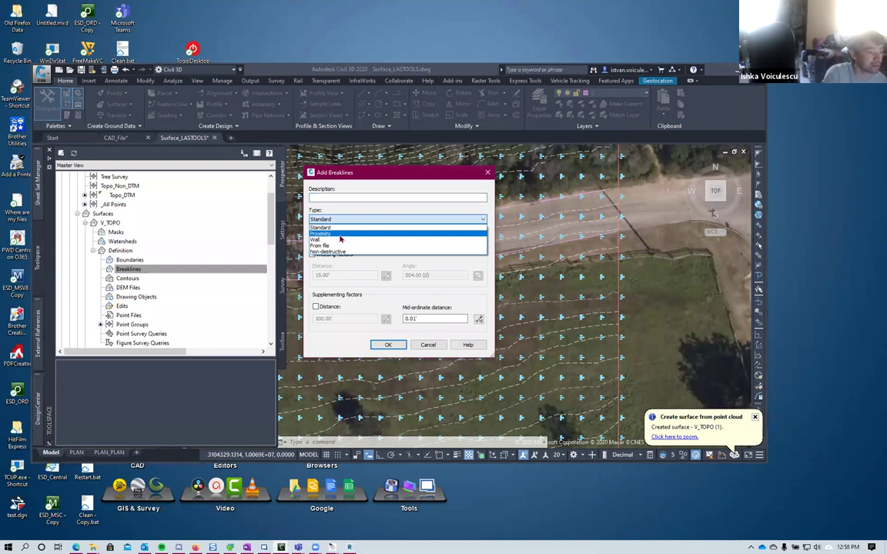
{"action": "left_click", "coordinate": [333, 230]}
{"action": "left_click", "coordinate": [333, 198]}
{"action": "type", "text": "BRKL"}
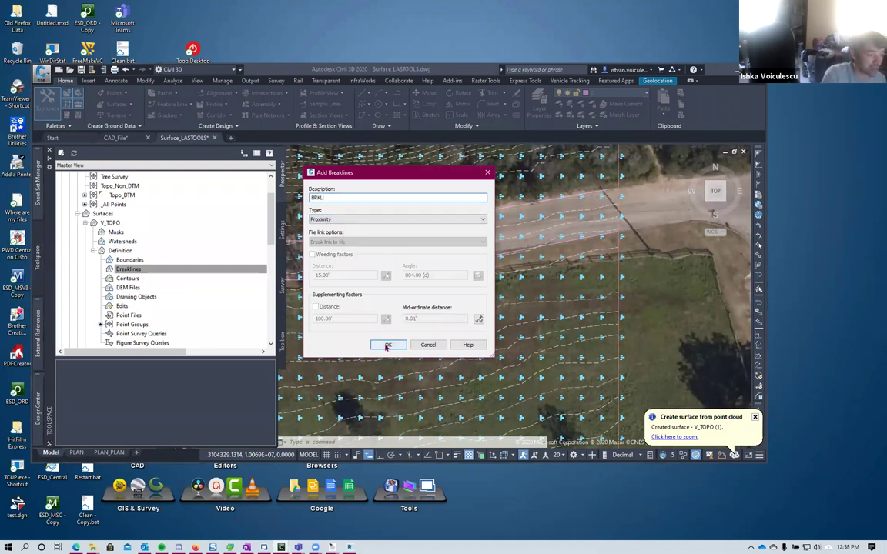
{"action": "key", "text": "Return"}
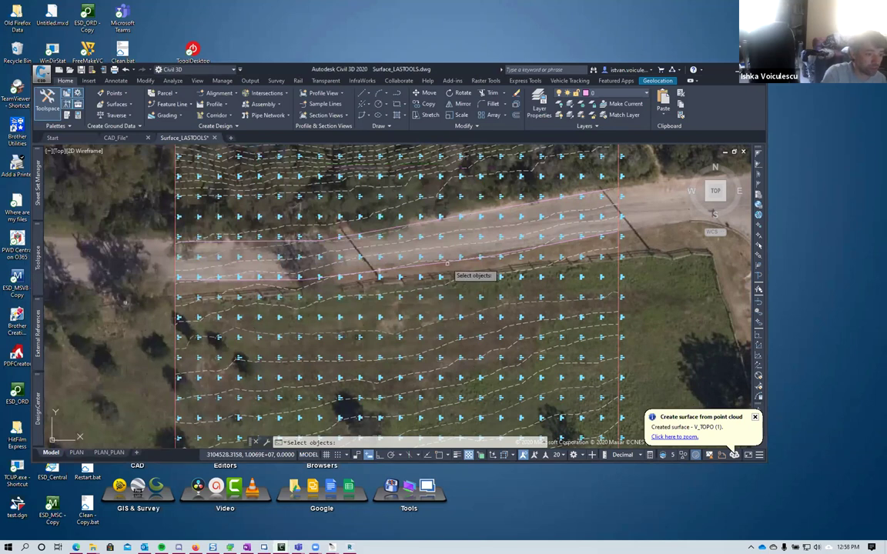
Select the road-edge polyline as the breakline so the surface updates with it.
{"action": "left_click", "coordinate": [447, 229]}
{"action": "key", "text": "Return"}
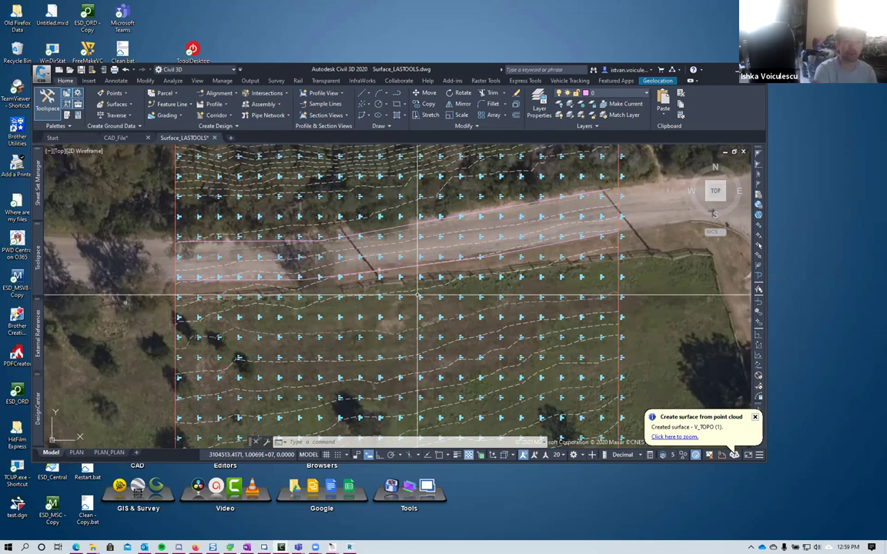
{"action": "key", "text": "Escape"}
{"action": "key", "text": "Escape"}
{"action": "key", "text": "Escape"}
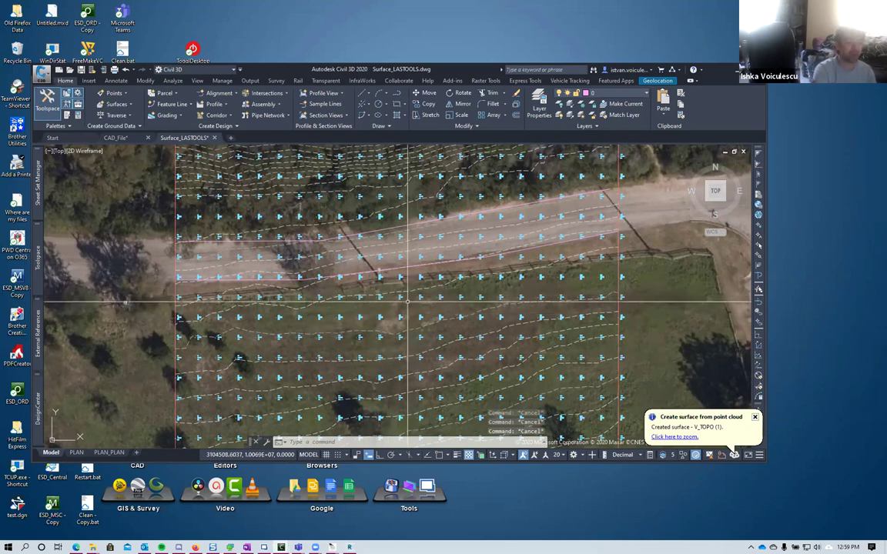
{"action": "scroll", "coordinate": [408, 301], "scroll_direction": "down", "scroll_amount": 2}
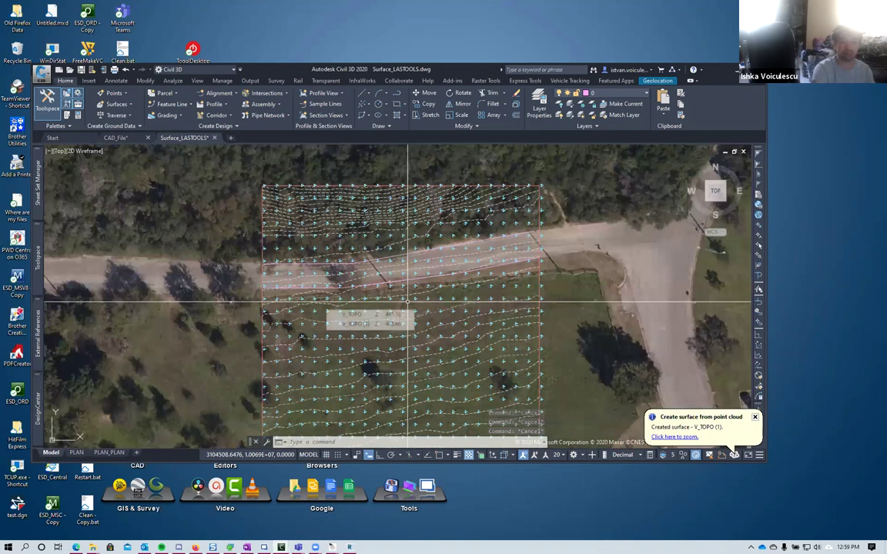